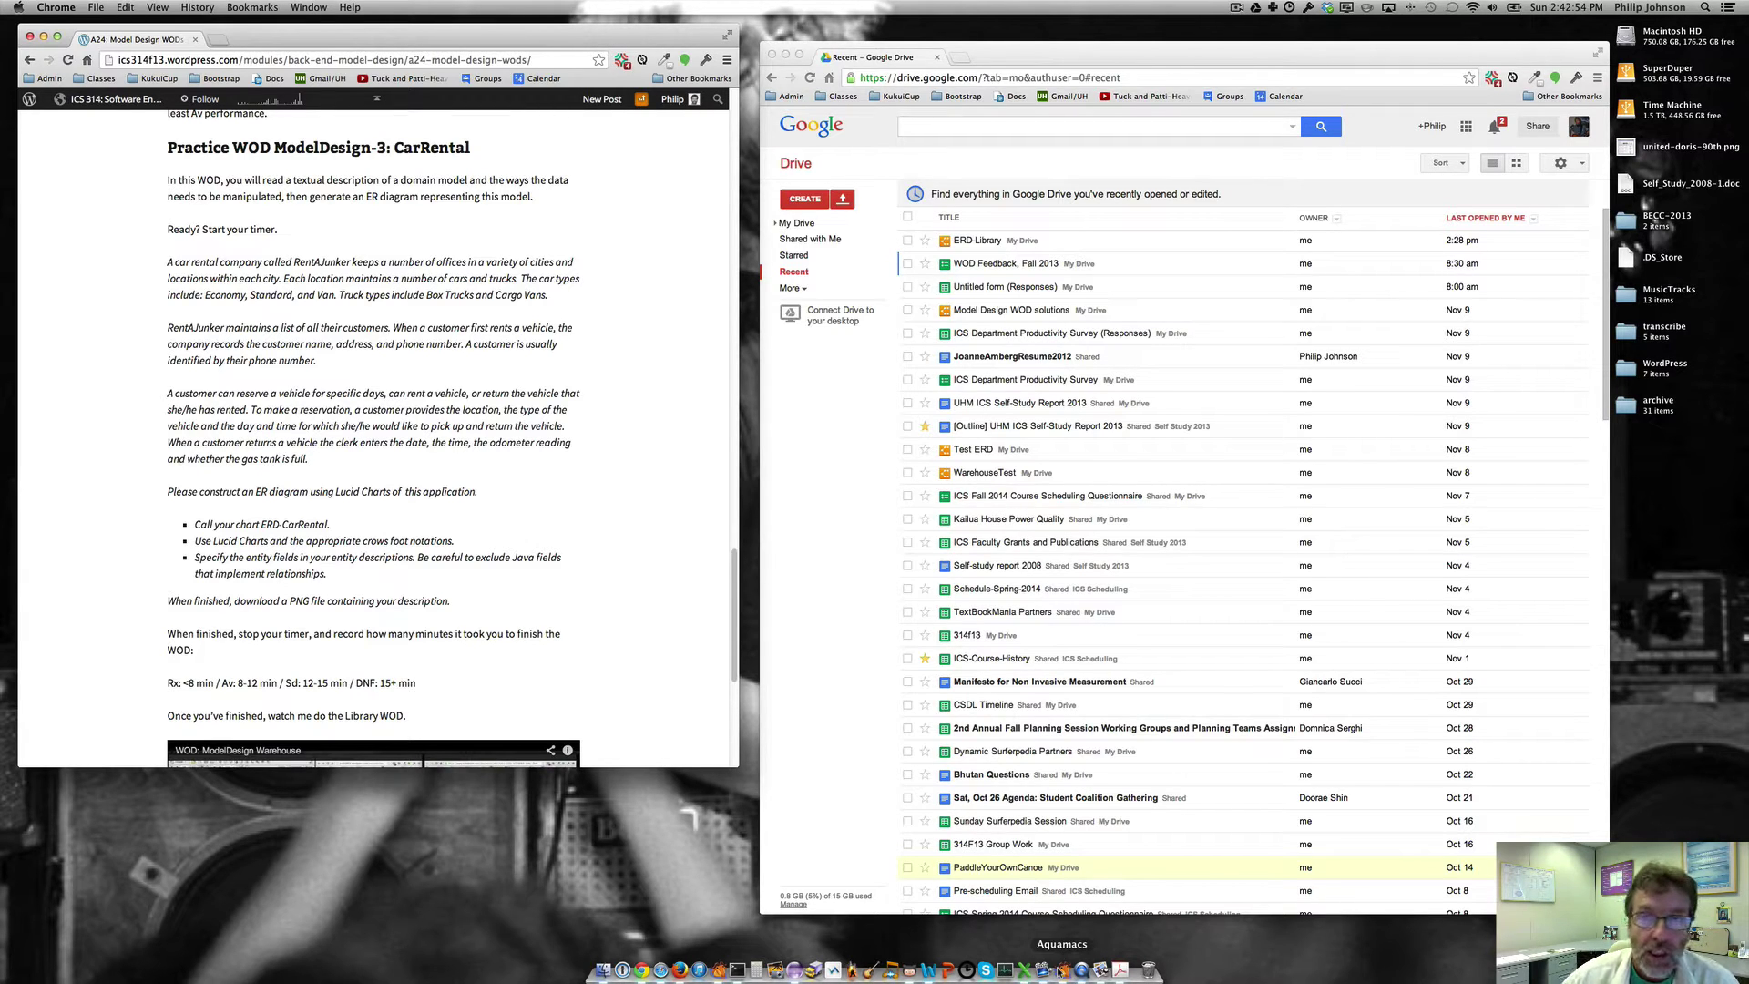
# Create a new Lucidchart diagram from Google Drive's CREATE menu.
pyautogui.click(808, 201)
pyautogui.click(808, 202)
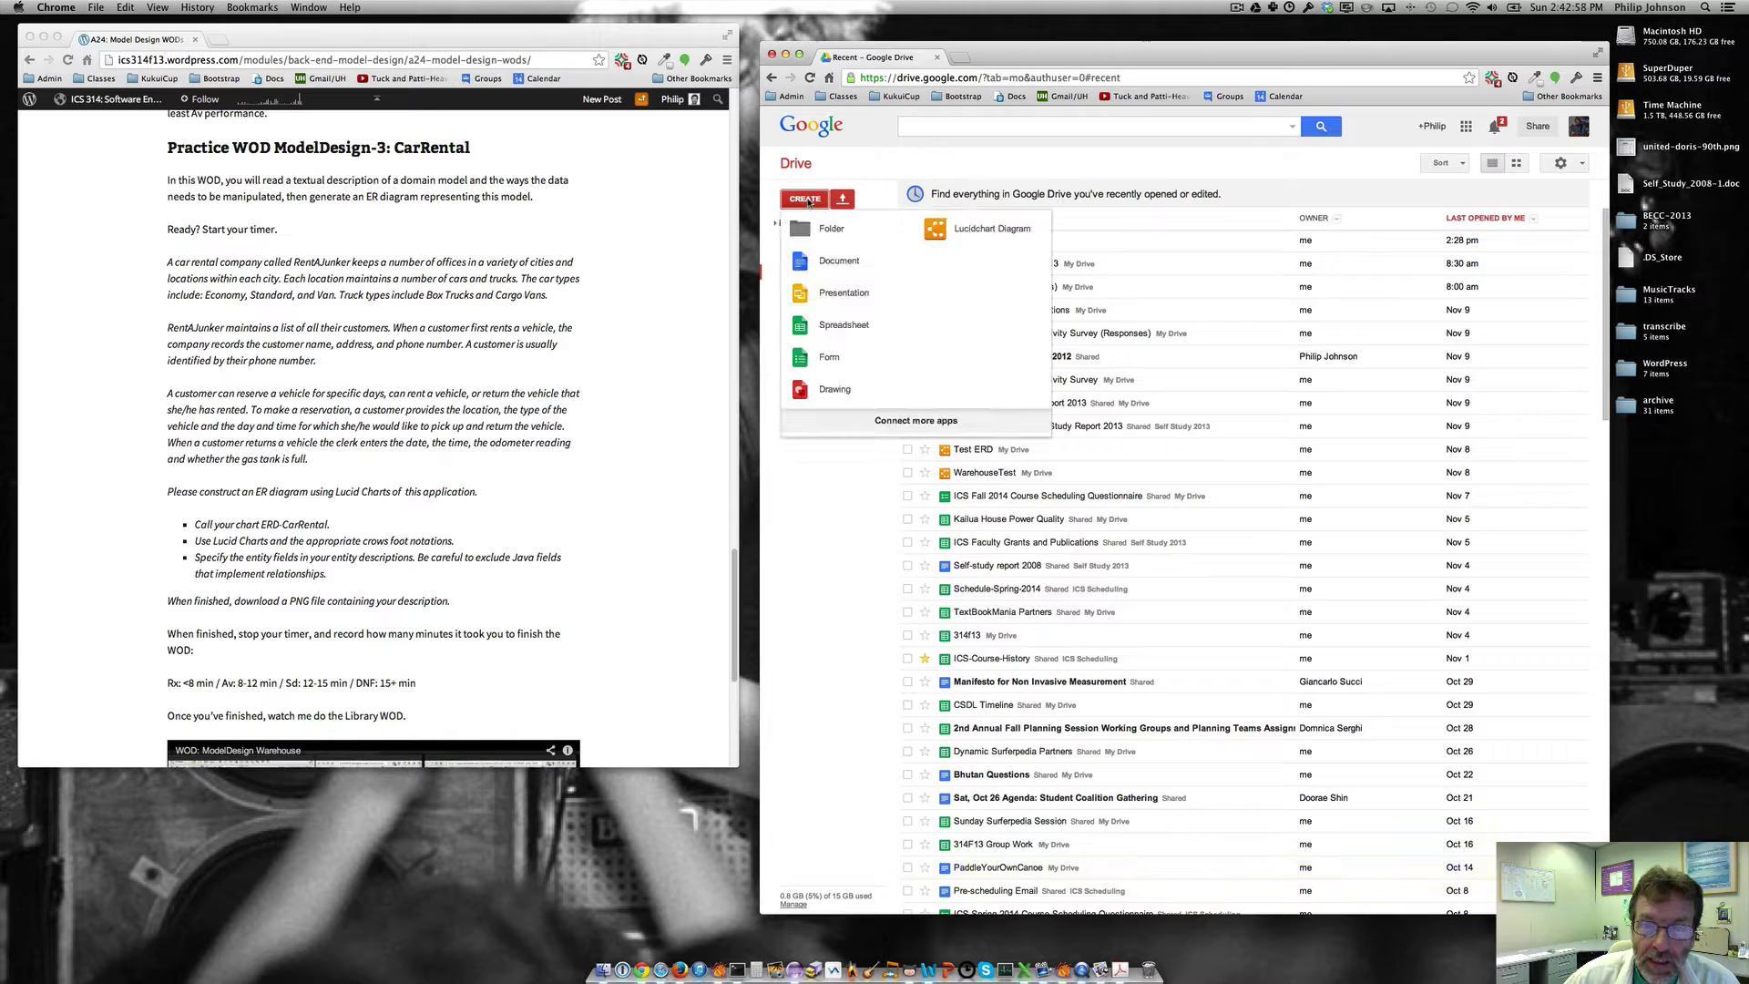
pyautogui.click(996, 235)
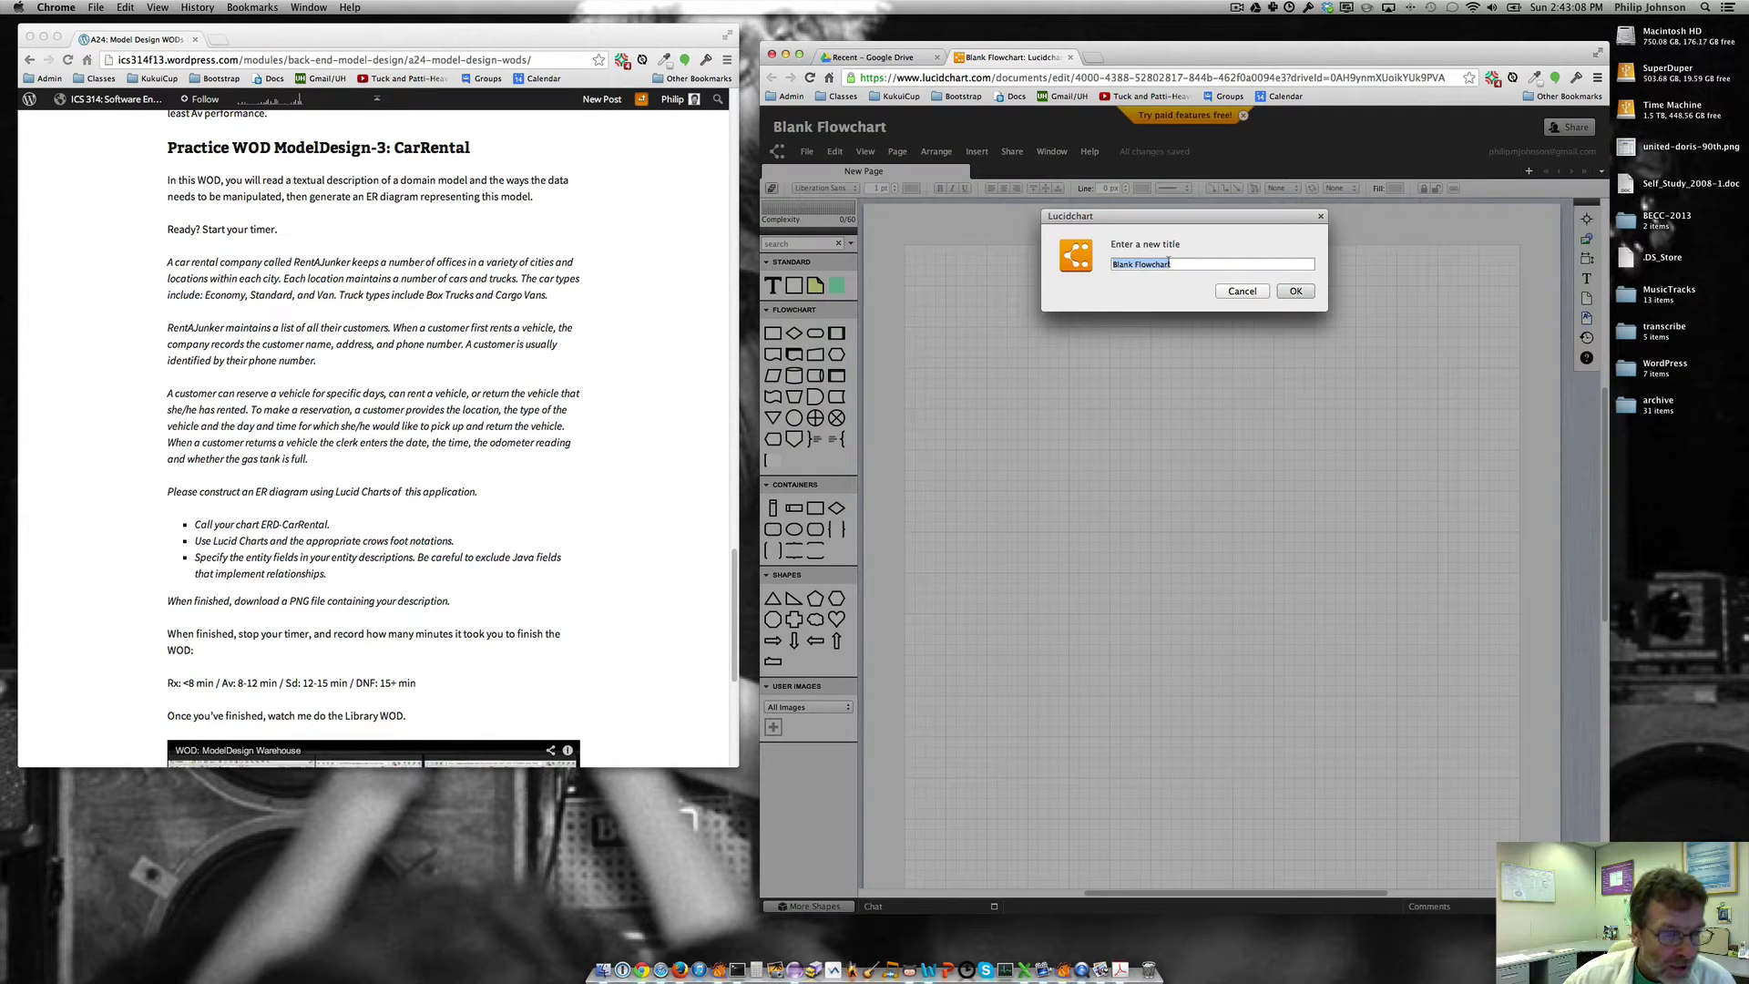
# Title the diagram ERD-CarRental and collapse the Standard, Flowchart, Containers, Shapes and image sections.
pyautogui.write('ERD-CarRental')
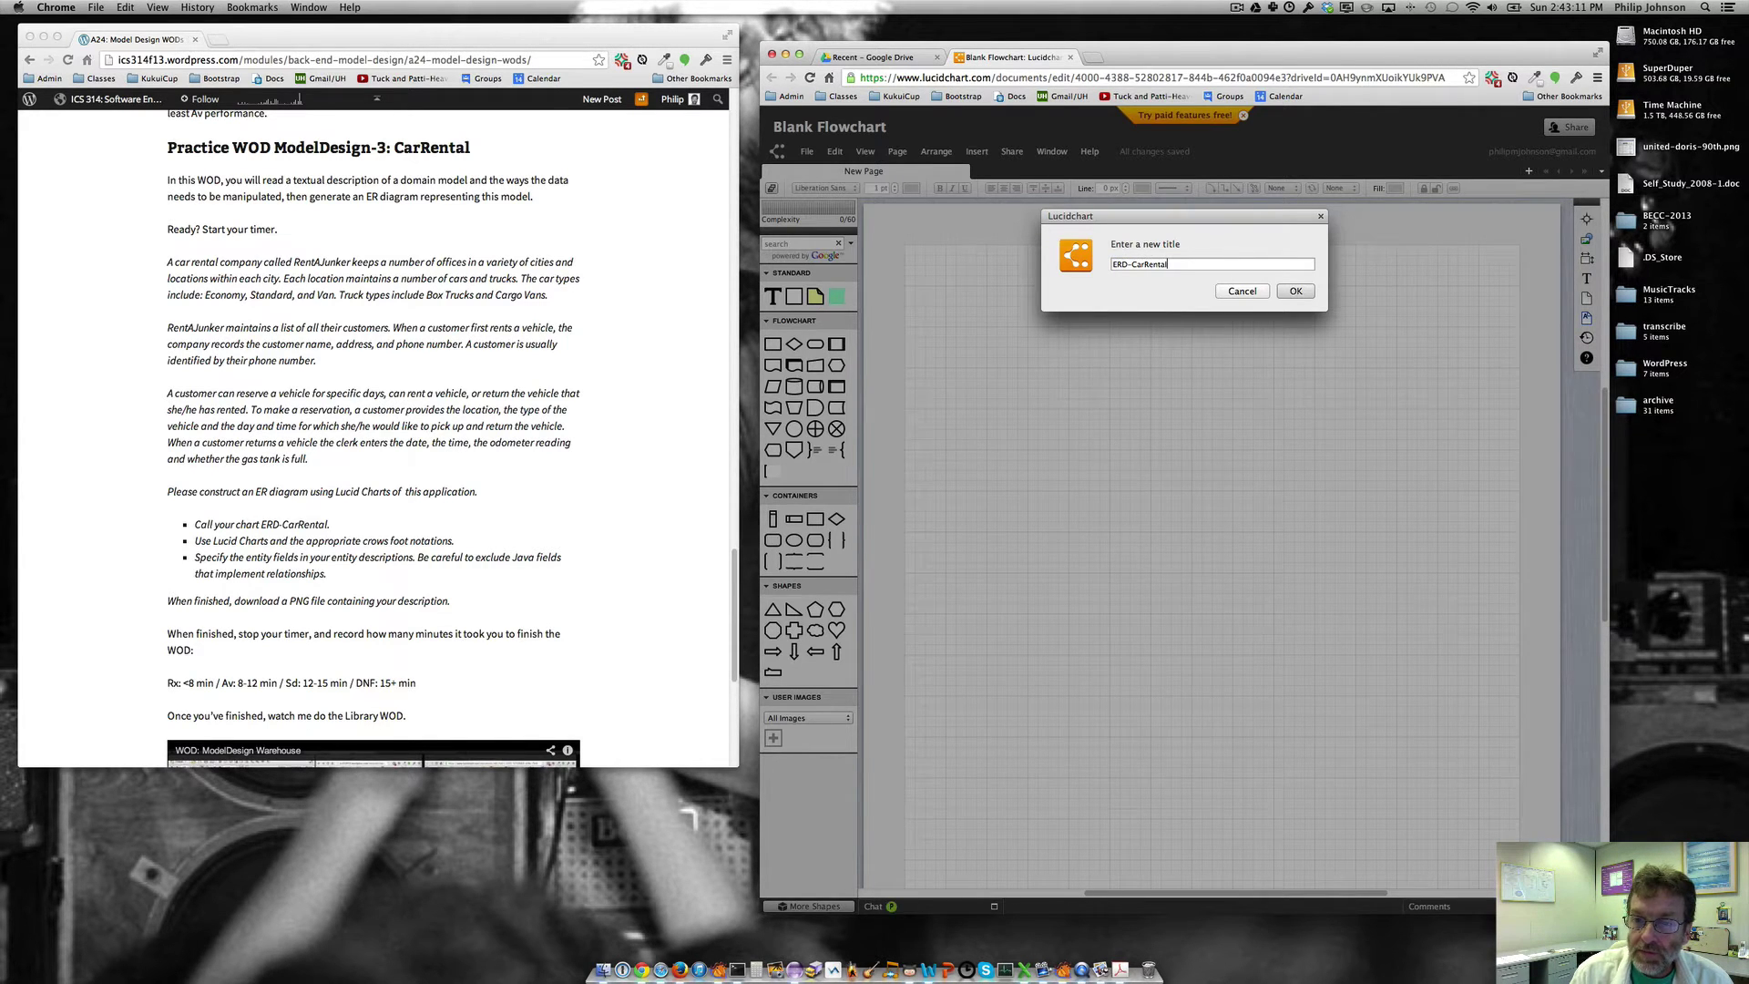
pyautogui.press('Return')
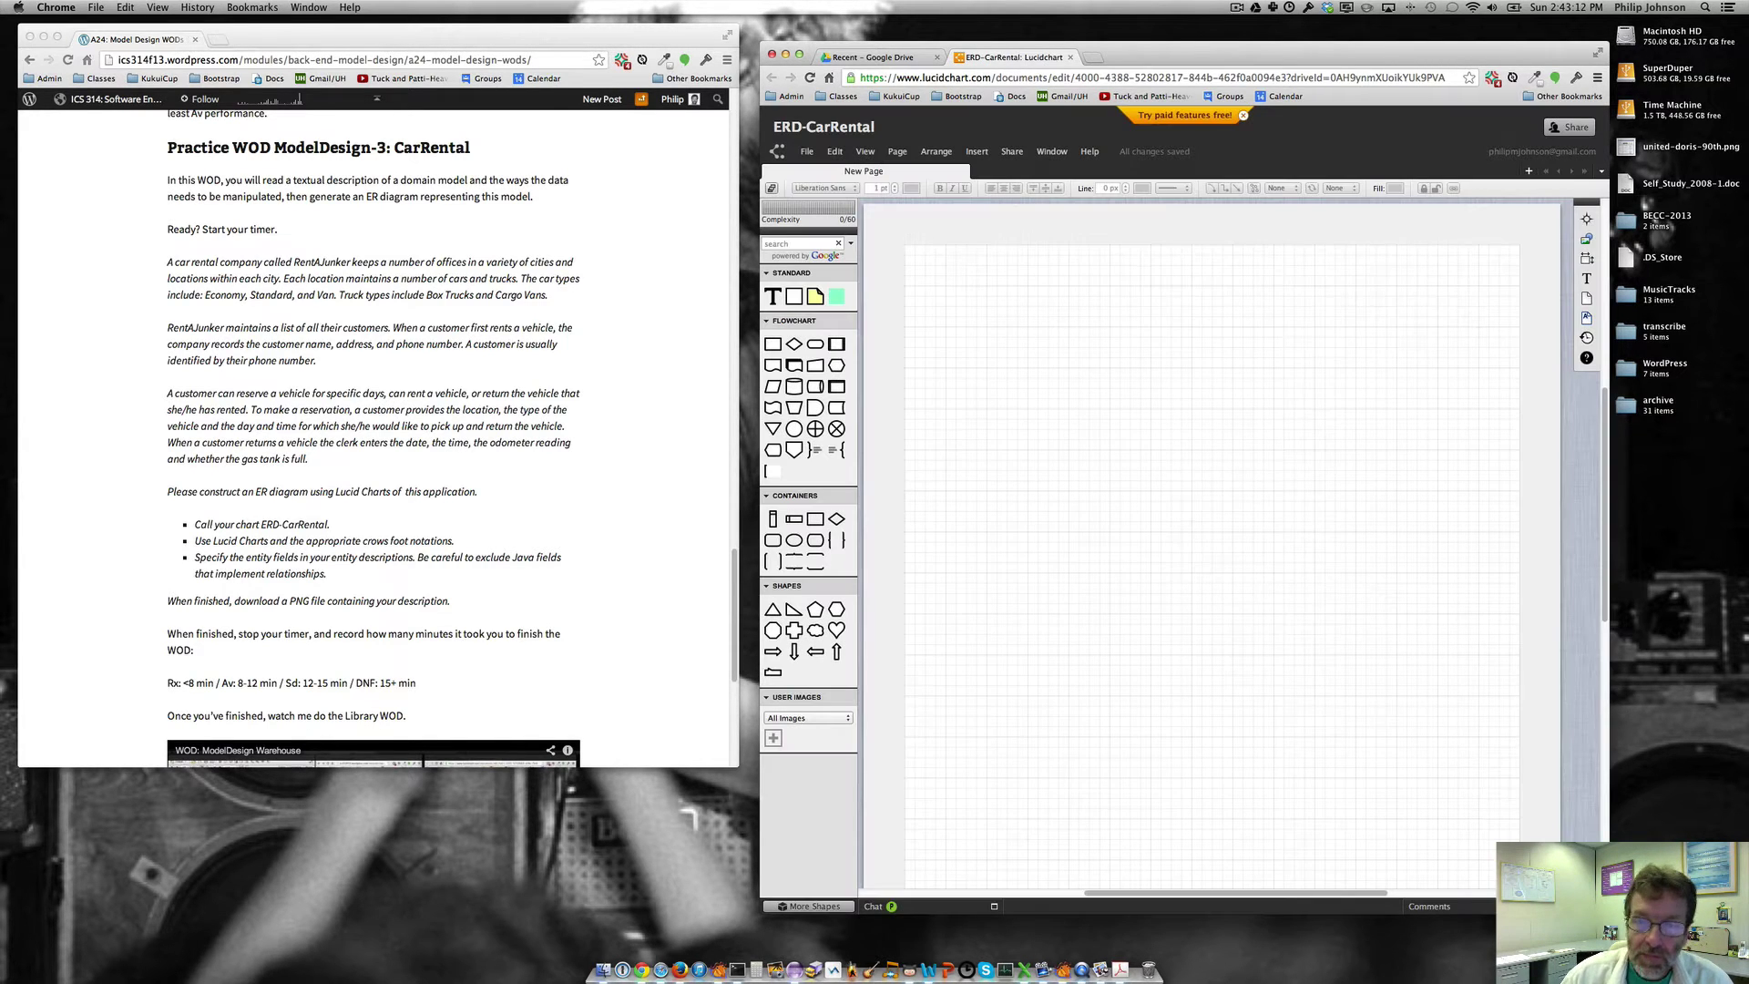
pyautogui.click(766, 274)
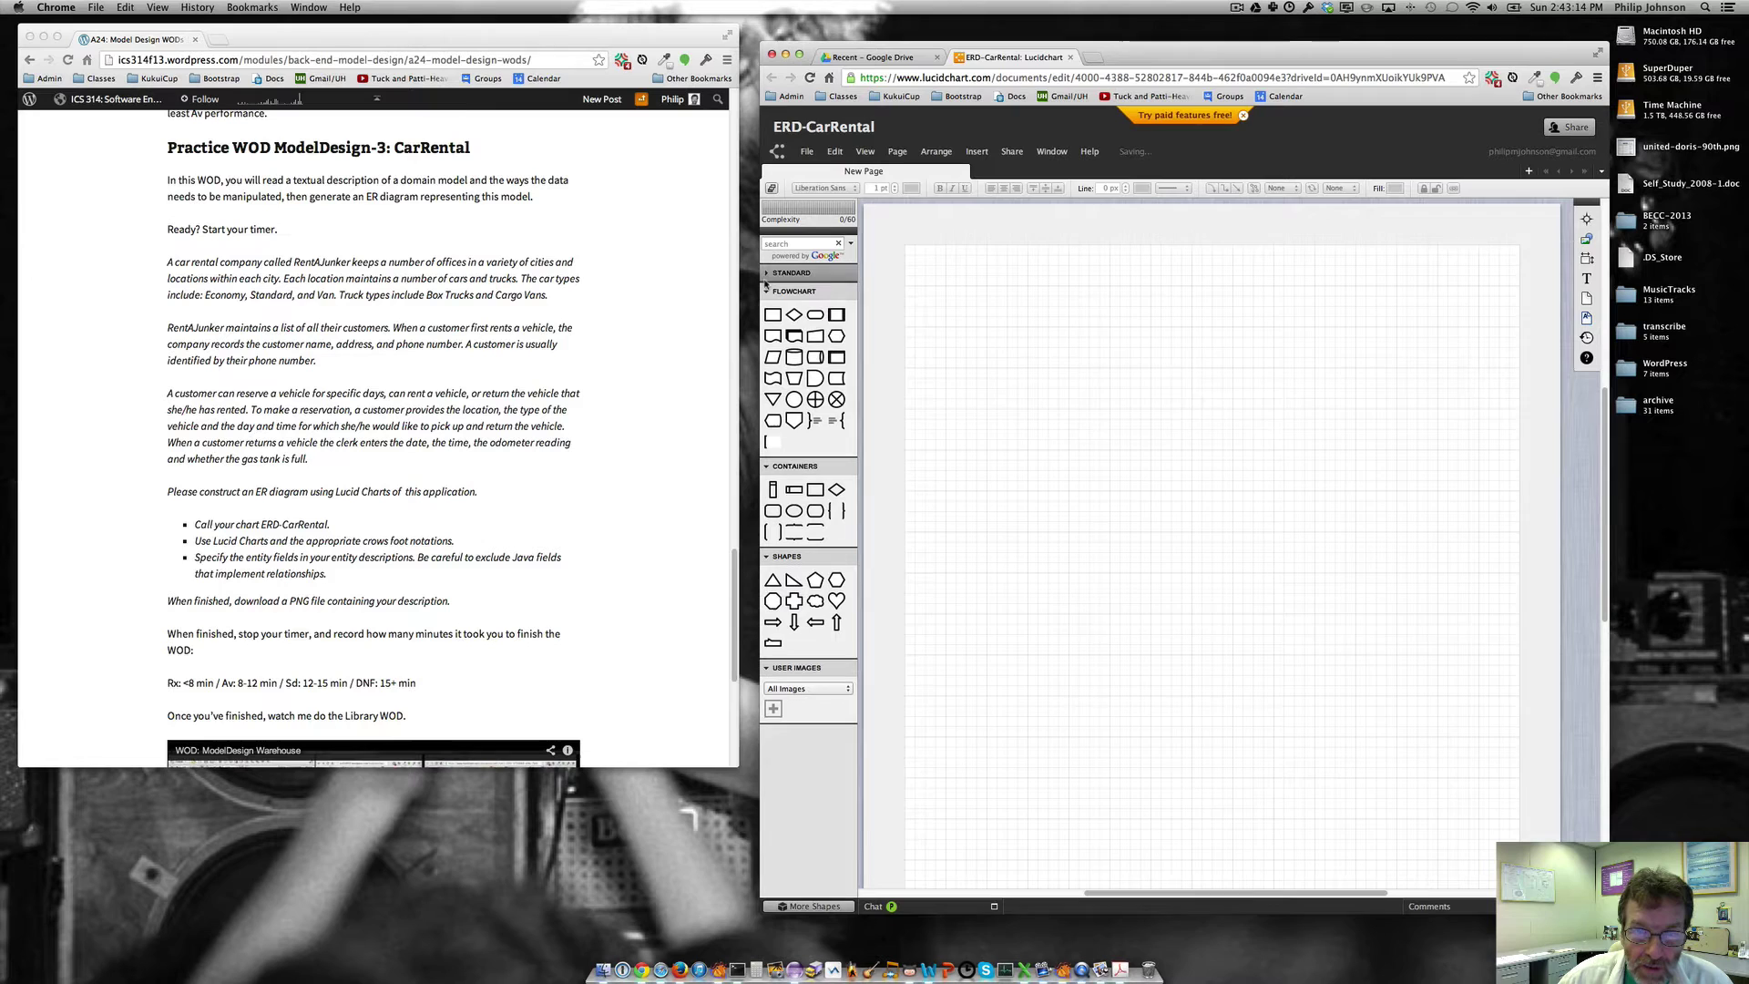
pyautogui.click(767, 290)
pyautogui.click(767, 310)
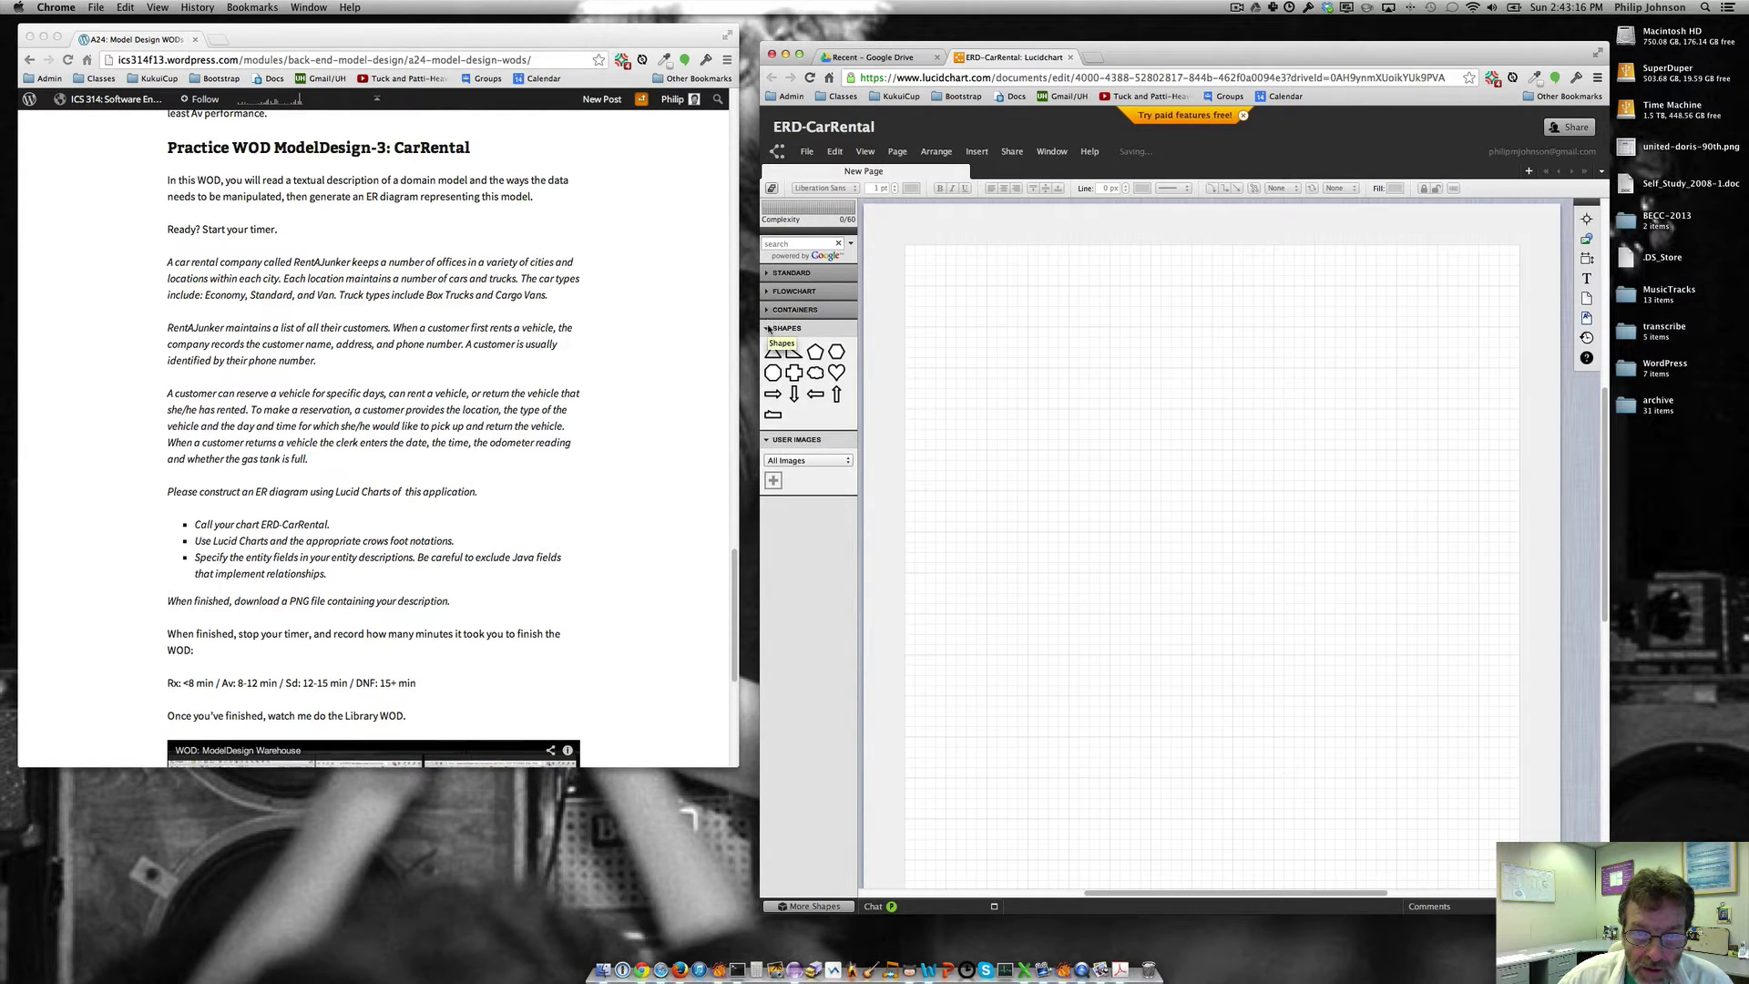
pyautogui.click(767, 328)
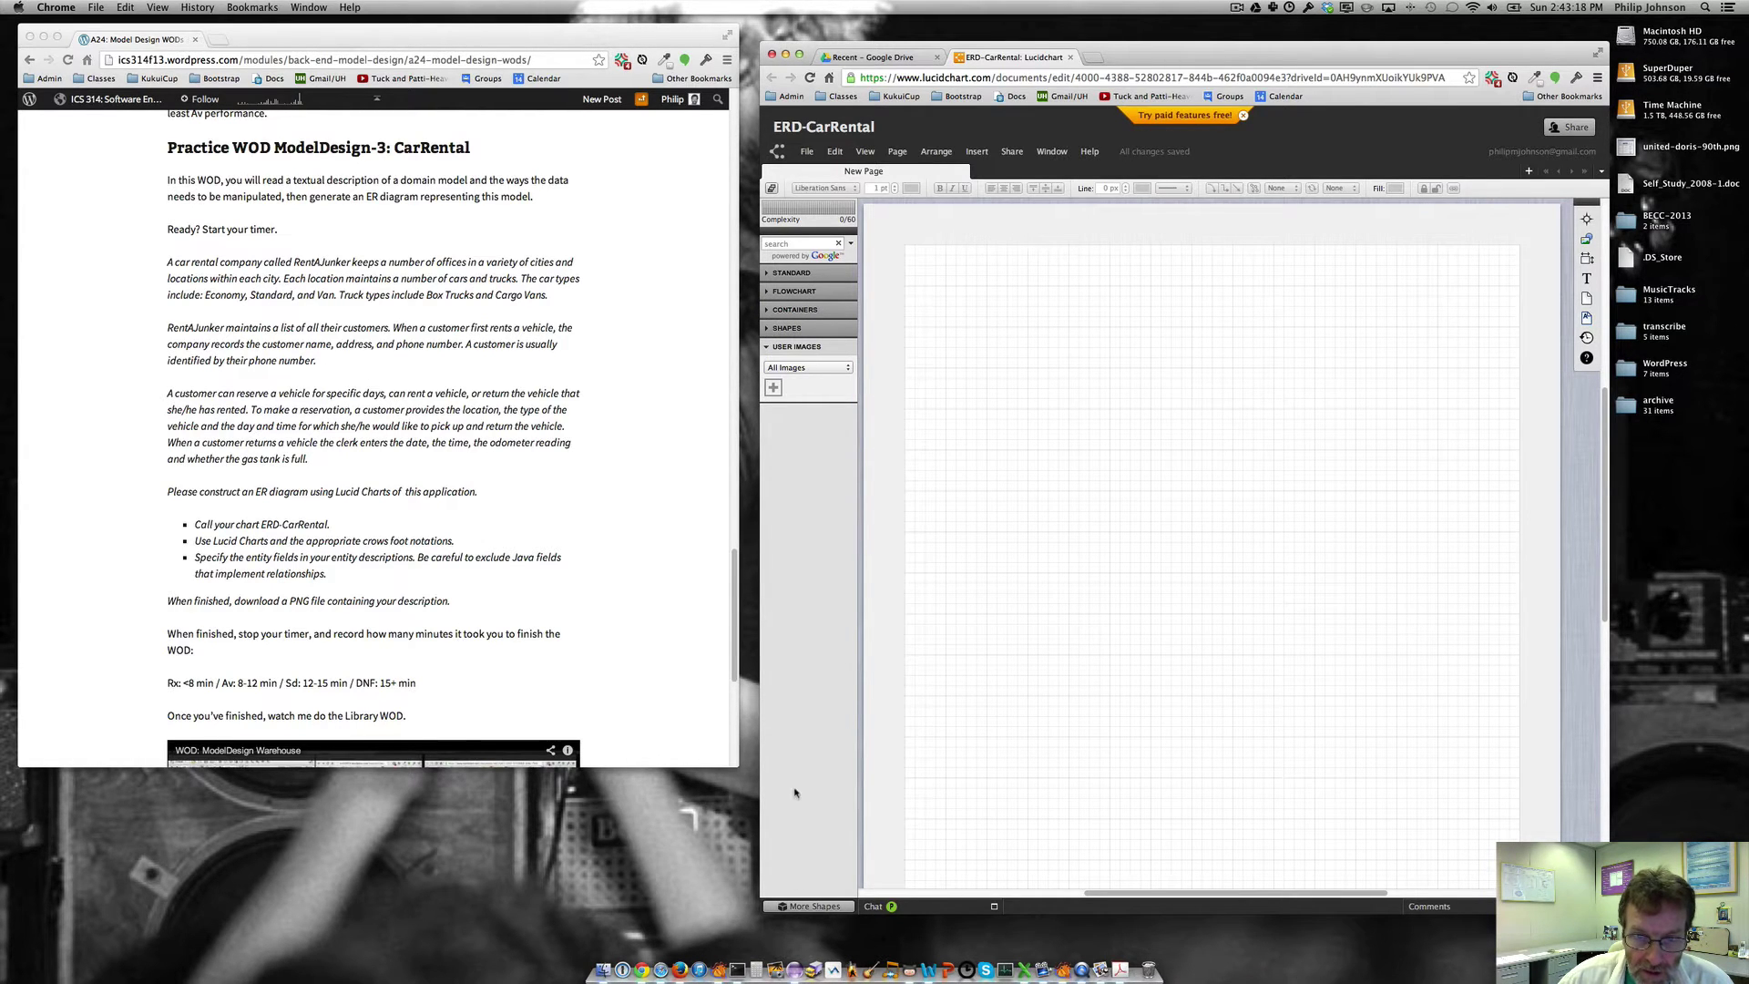
pyautogui.click(766, 347)
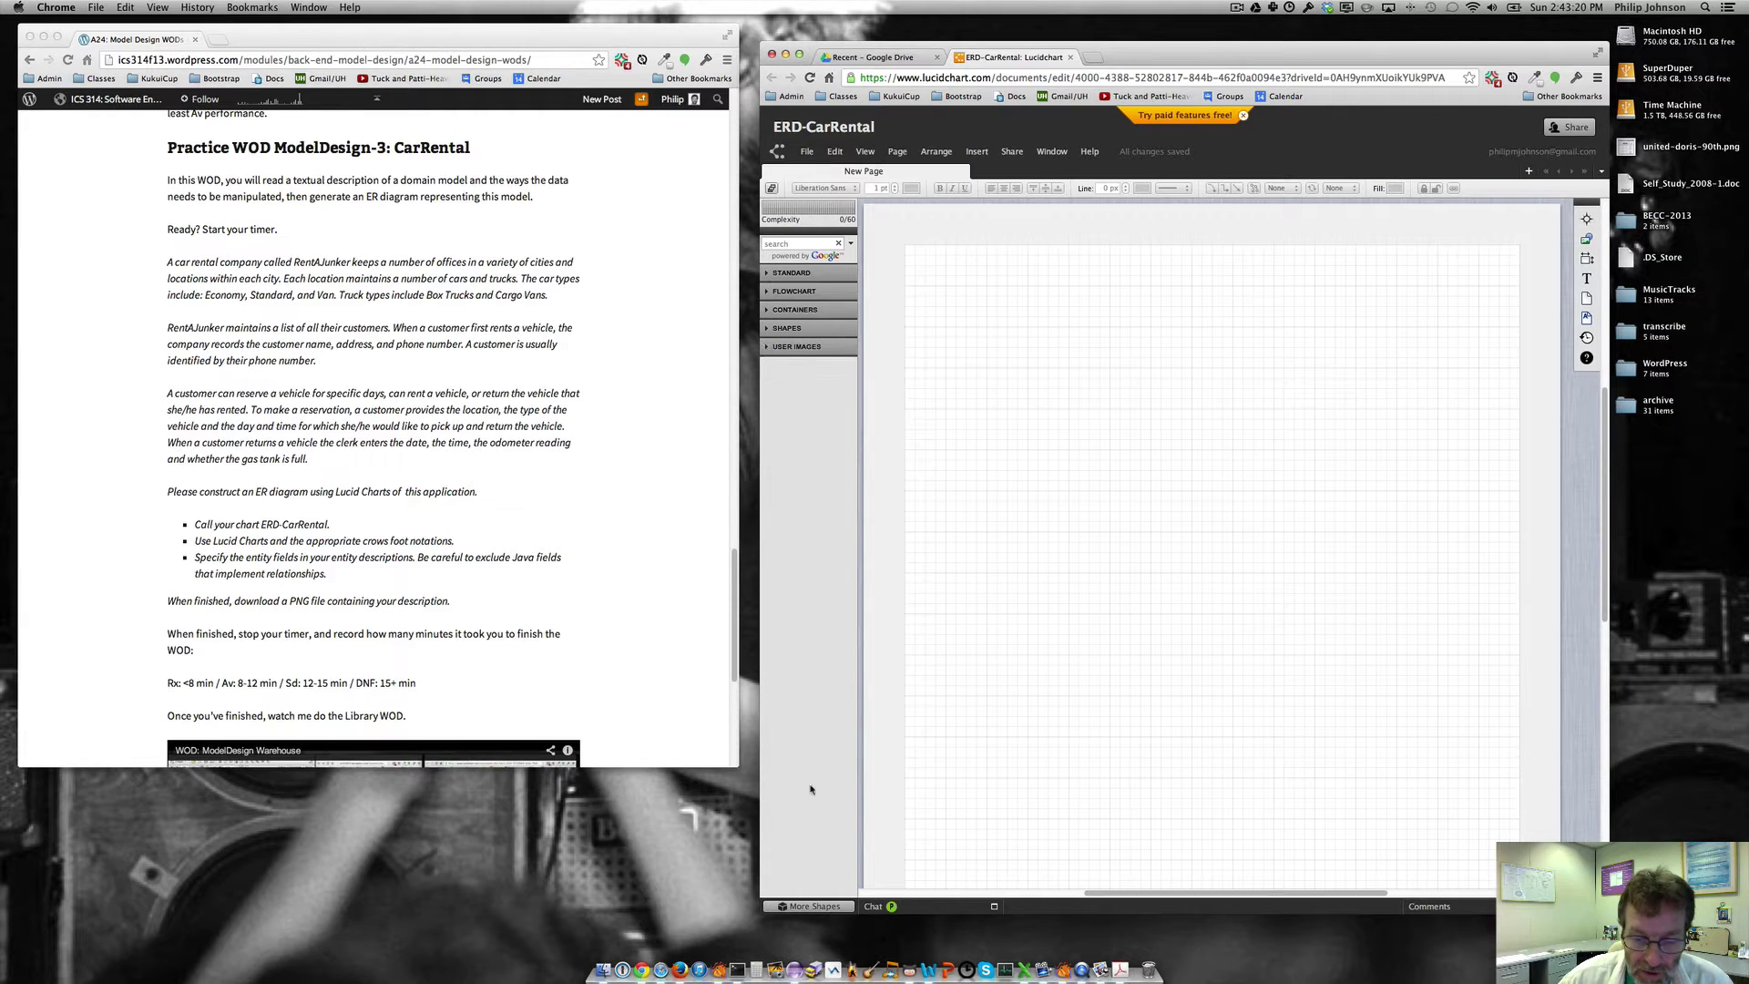
# Add the Entity Relationship shape library through More Shapes and save the choice.
pyautogui.click(809, 908)
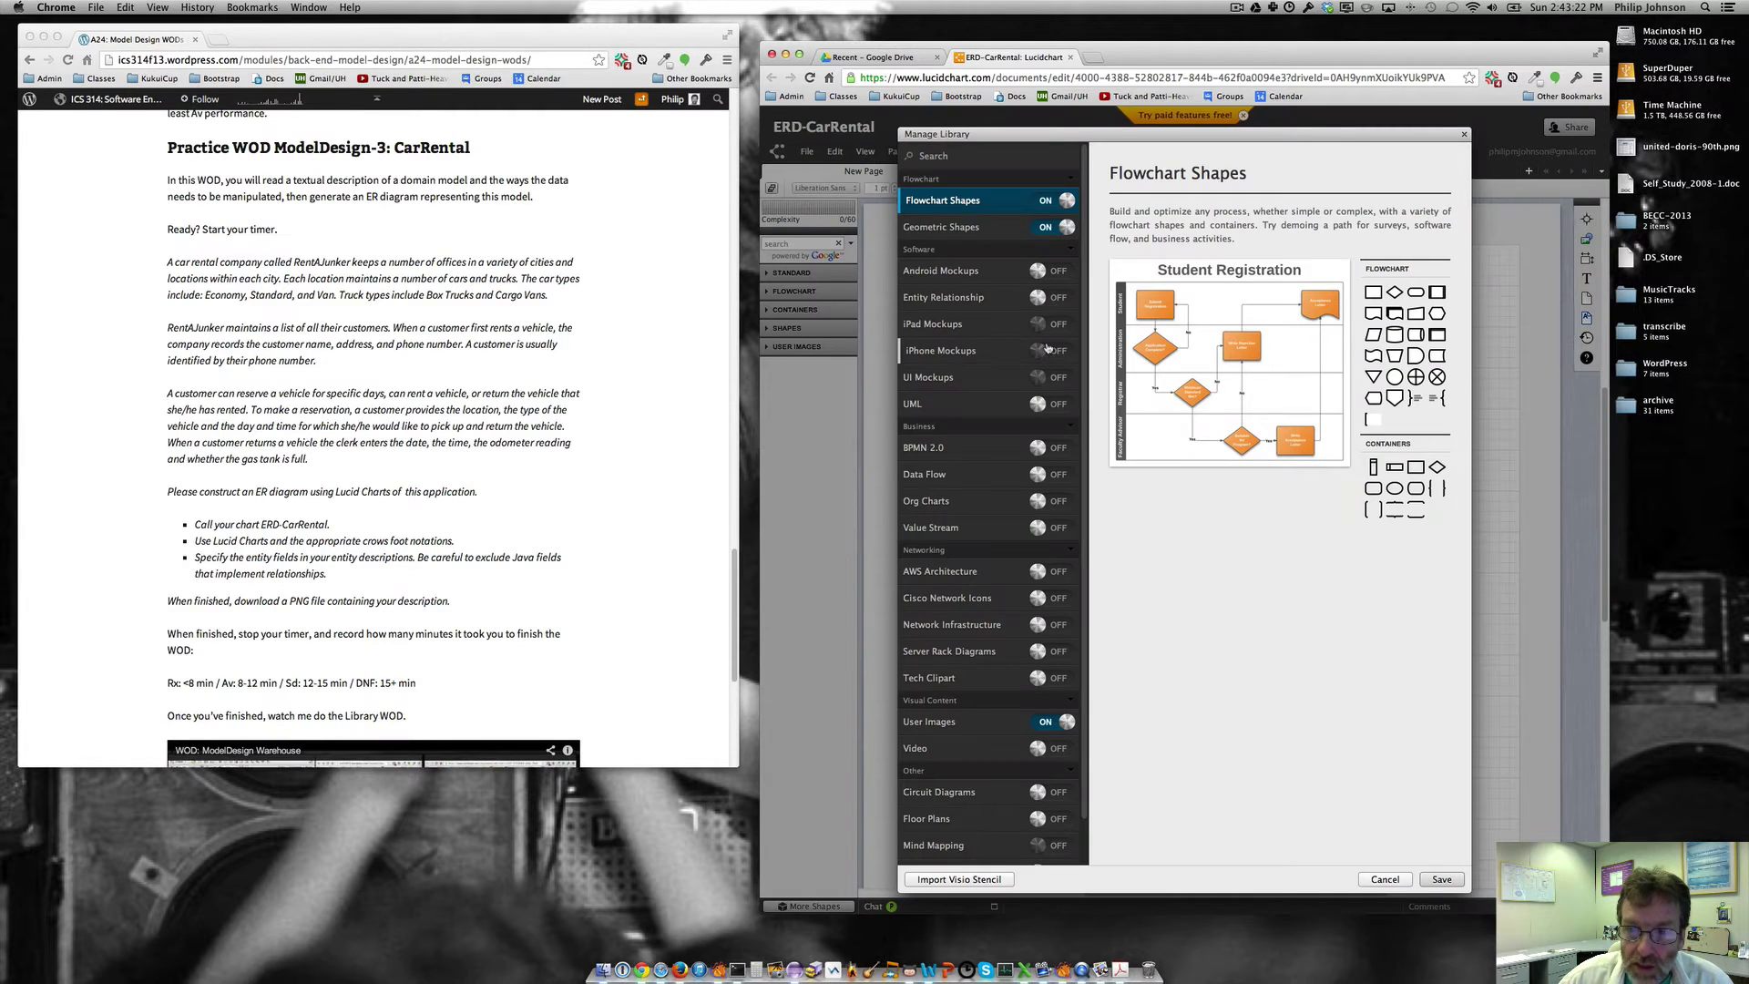
pyautogui.click(1046, 297)
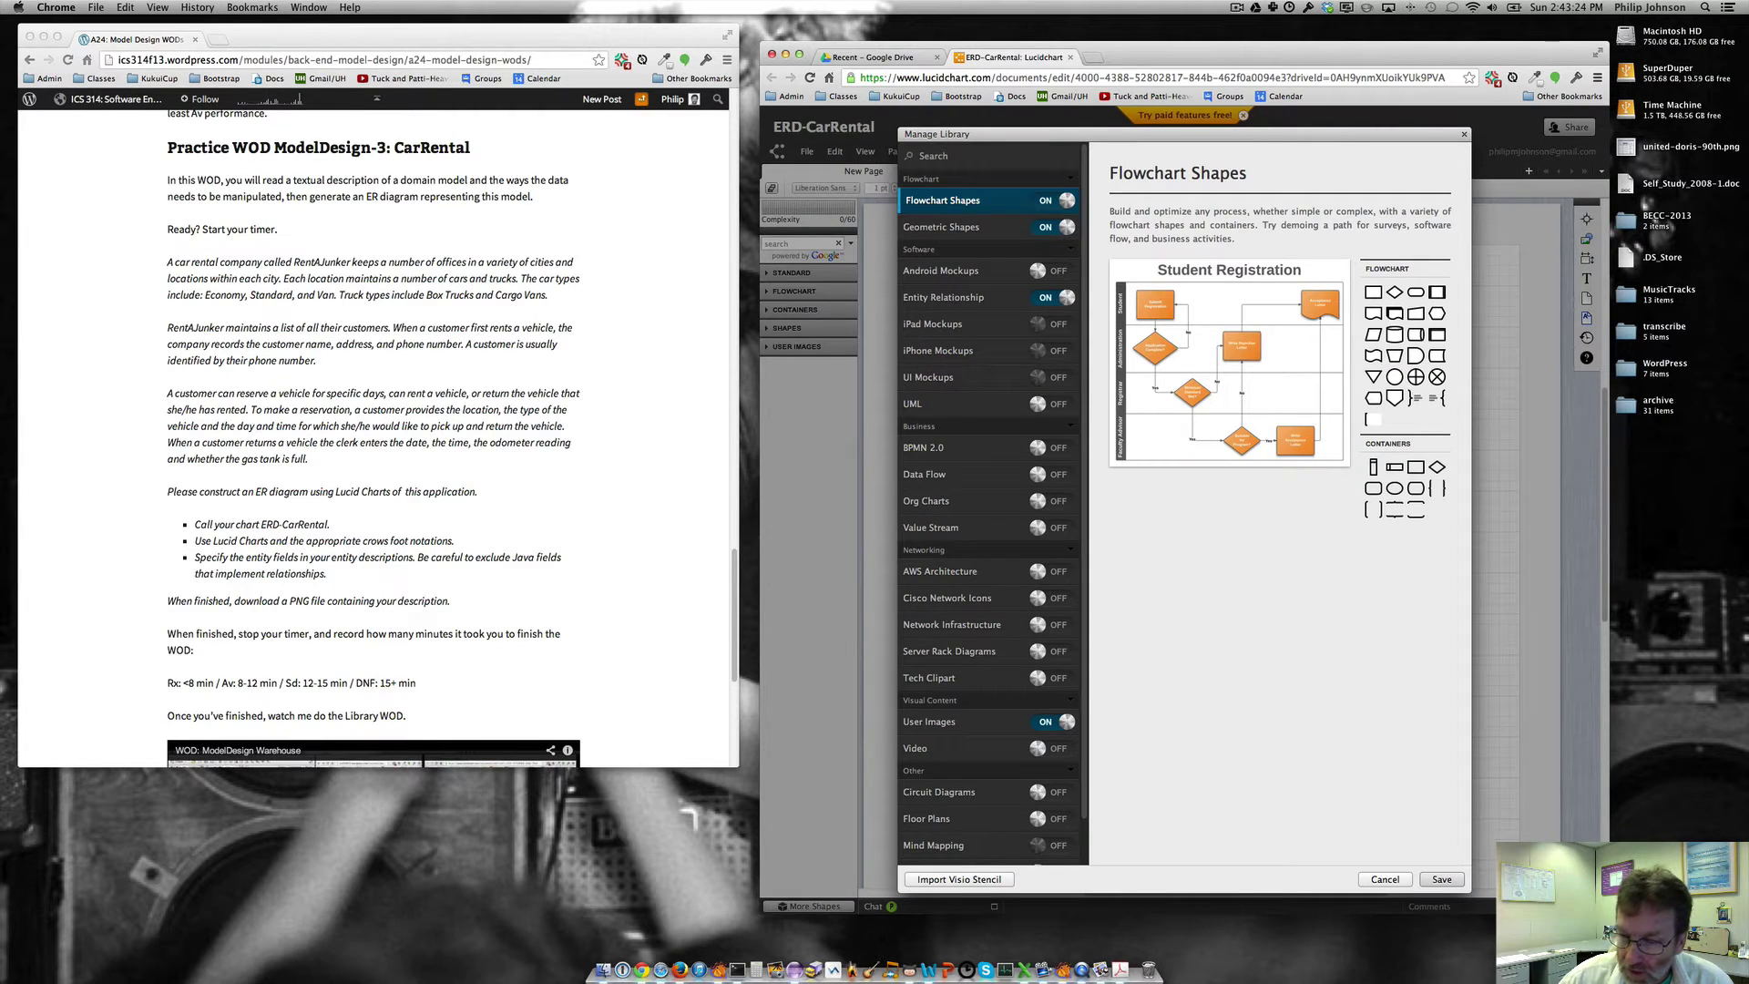
pyautogui.click(1442, 880)
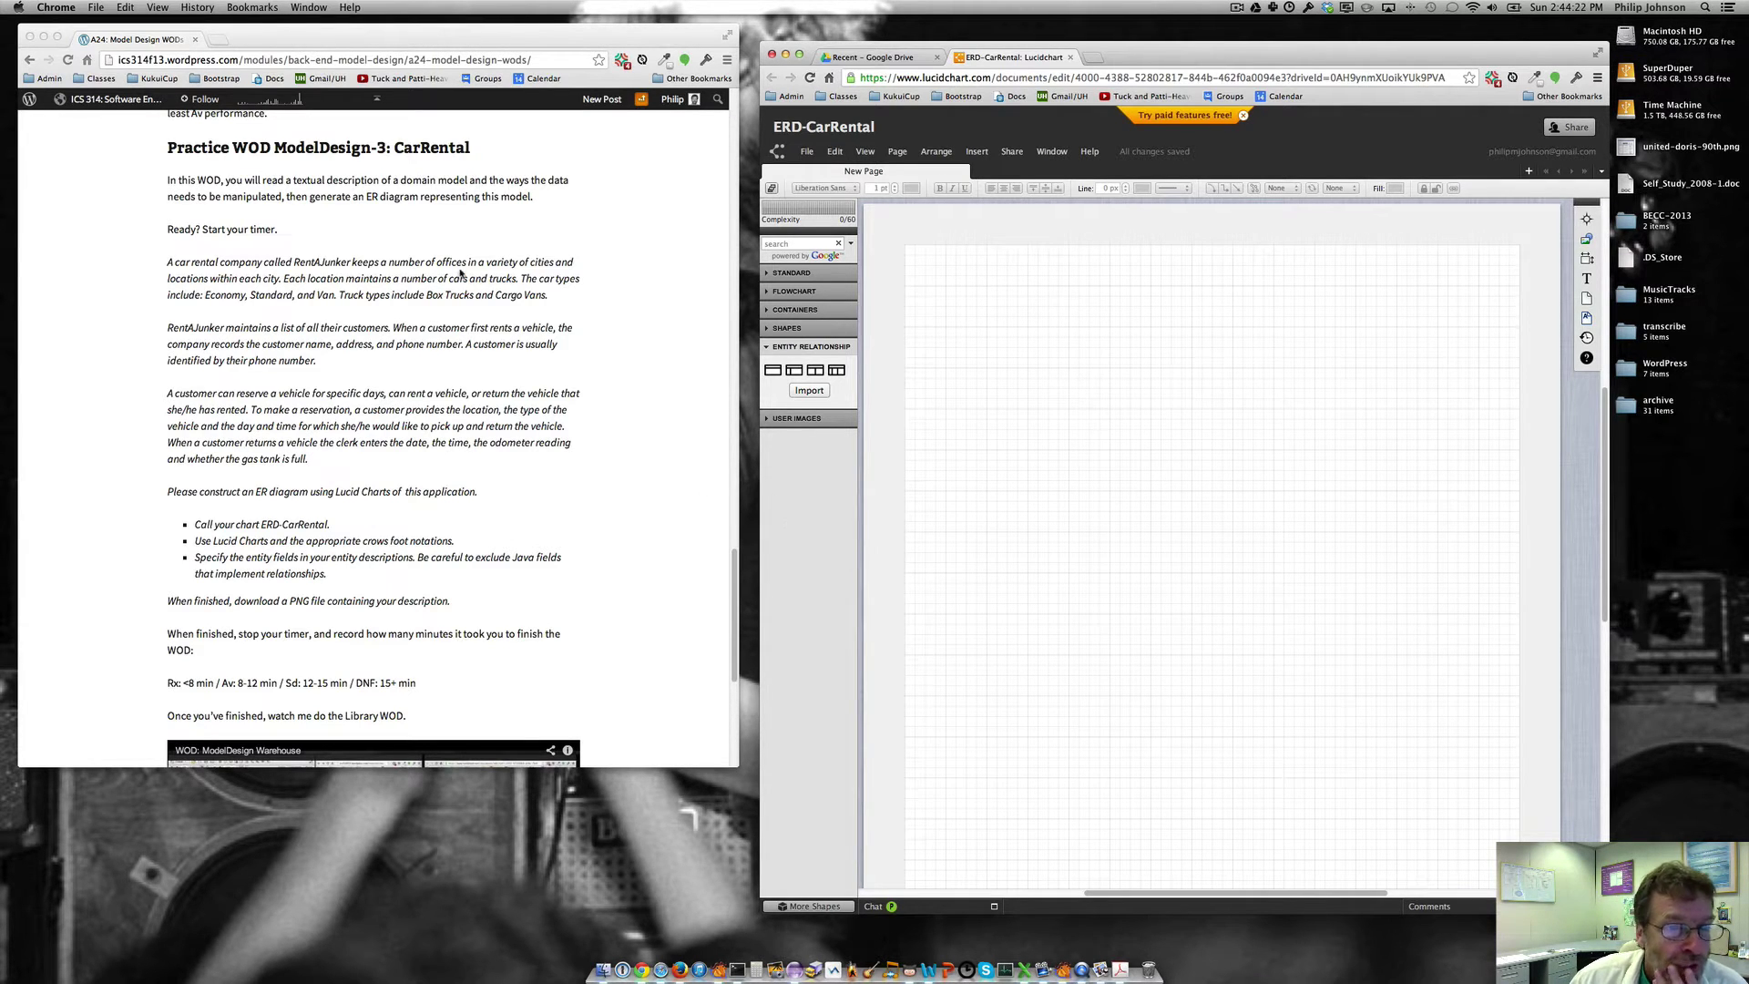
# Place an Entity shape titled Office at top left and a second titled Vehicle beside it.
pyautogui.moveTo(772, 370); pyautogui.dragTo(1035, 290)
pyautogui.doubleClick(1037, 285)
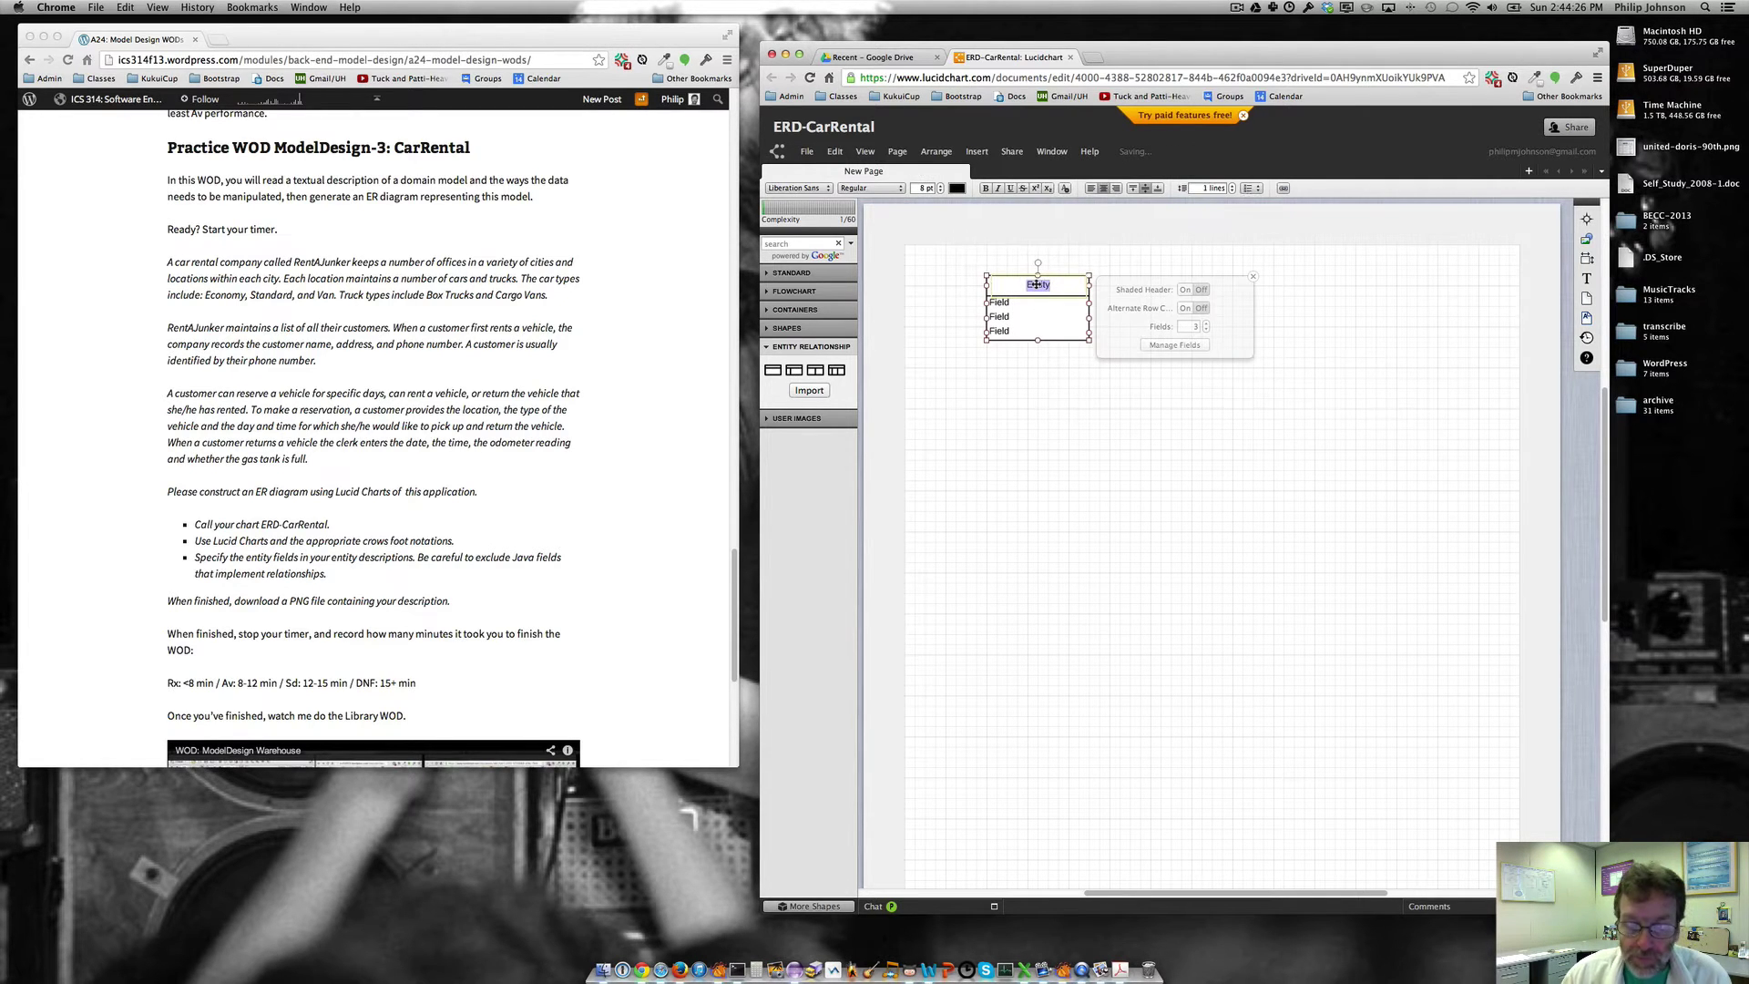
pyautogui.write('Office')
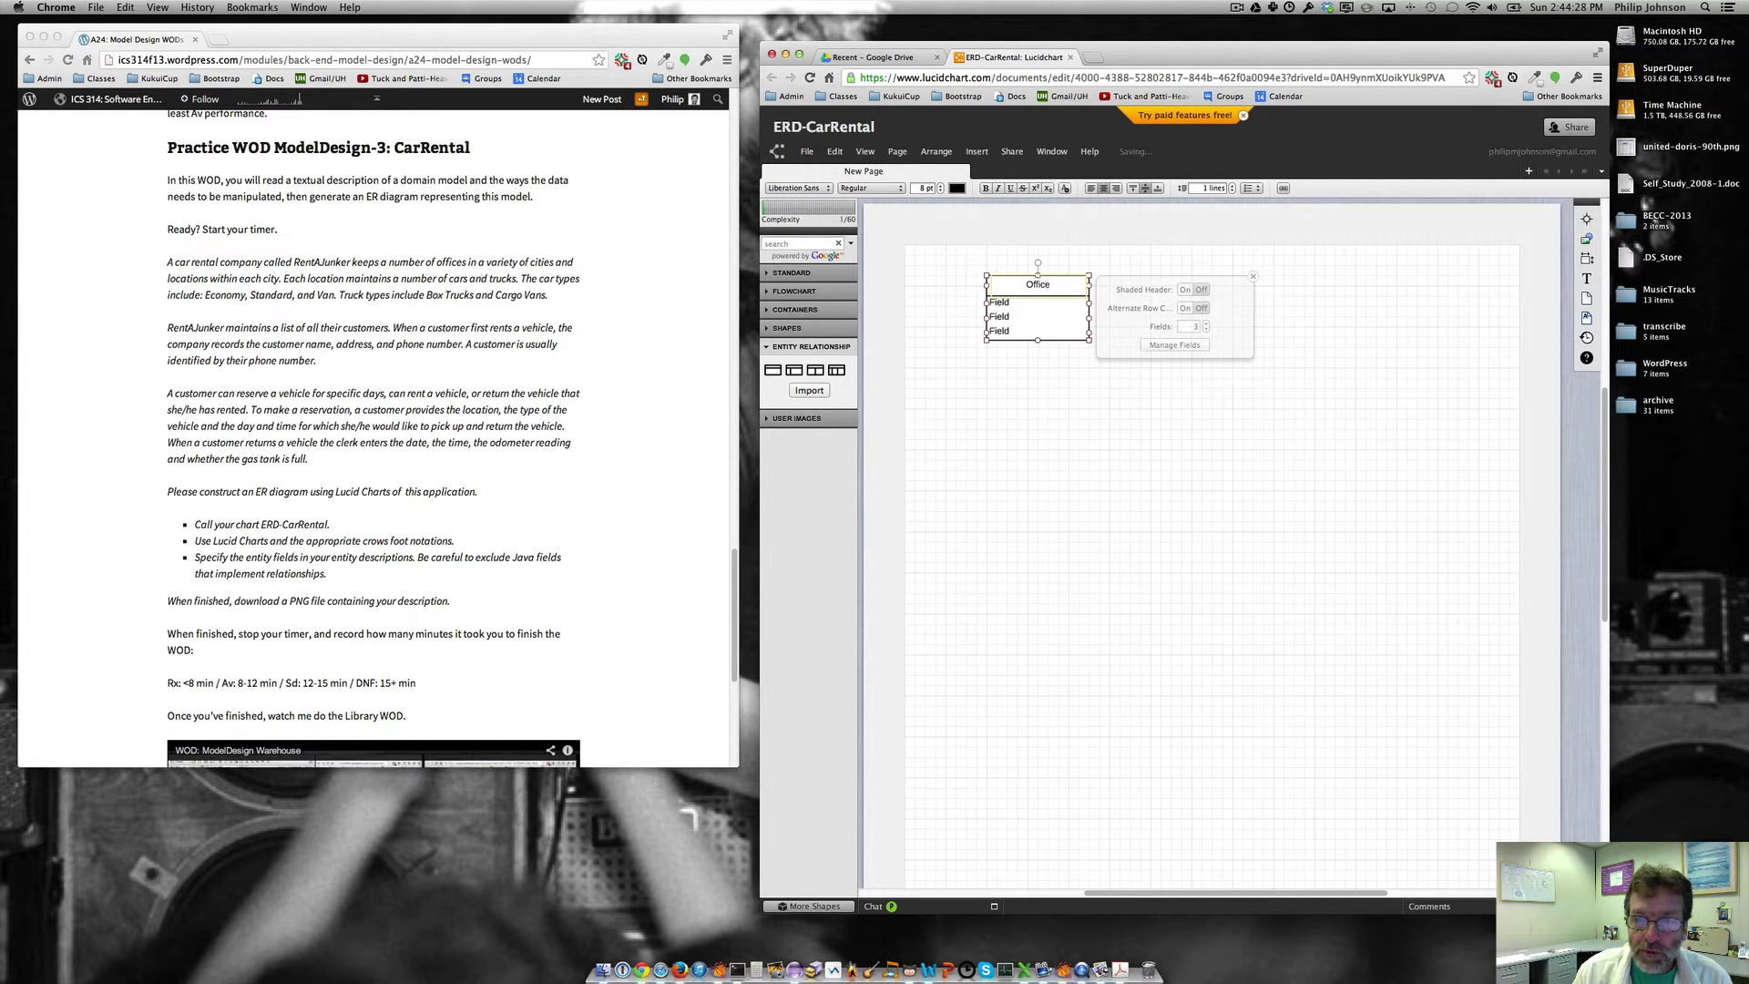
pyautogui.press('Tab')
pyautogui.click(1015, 441)
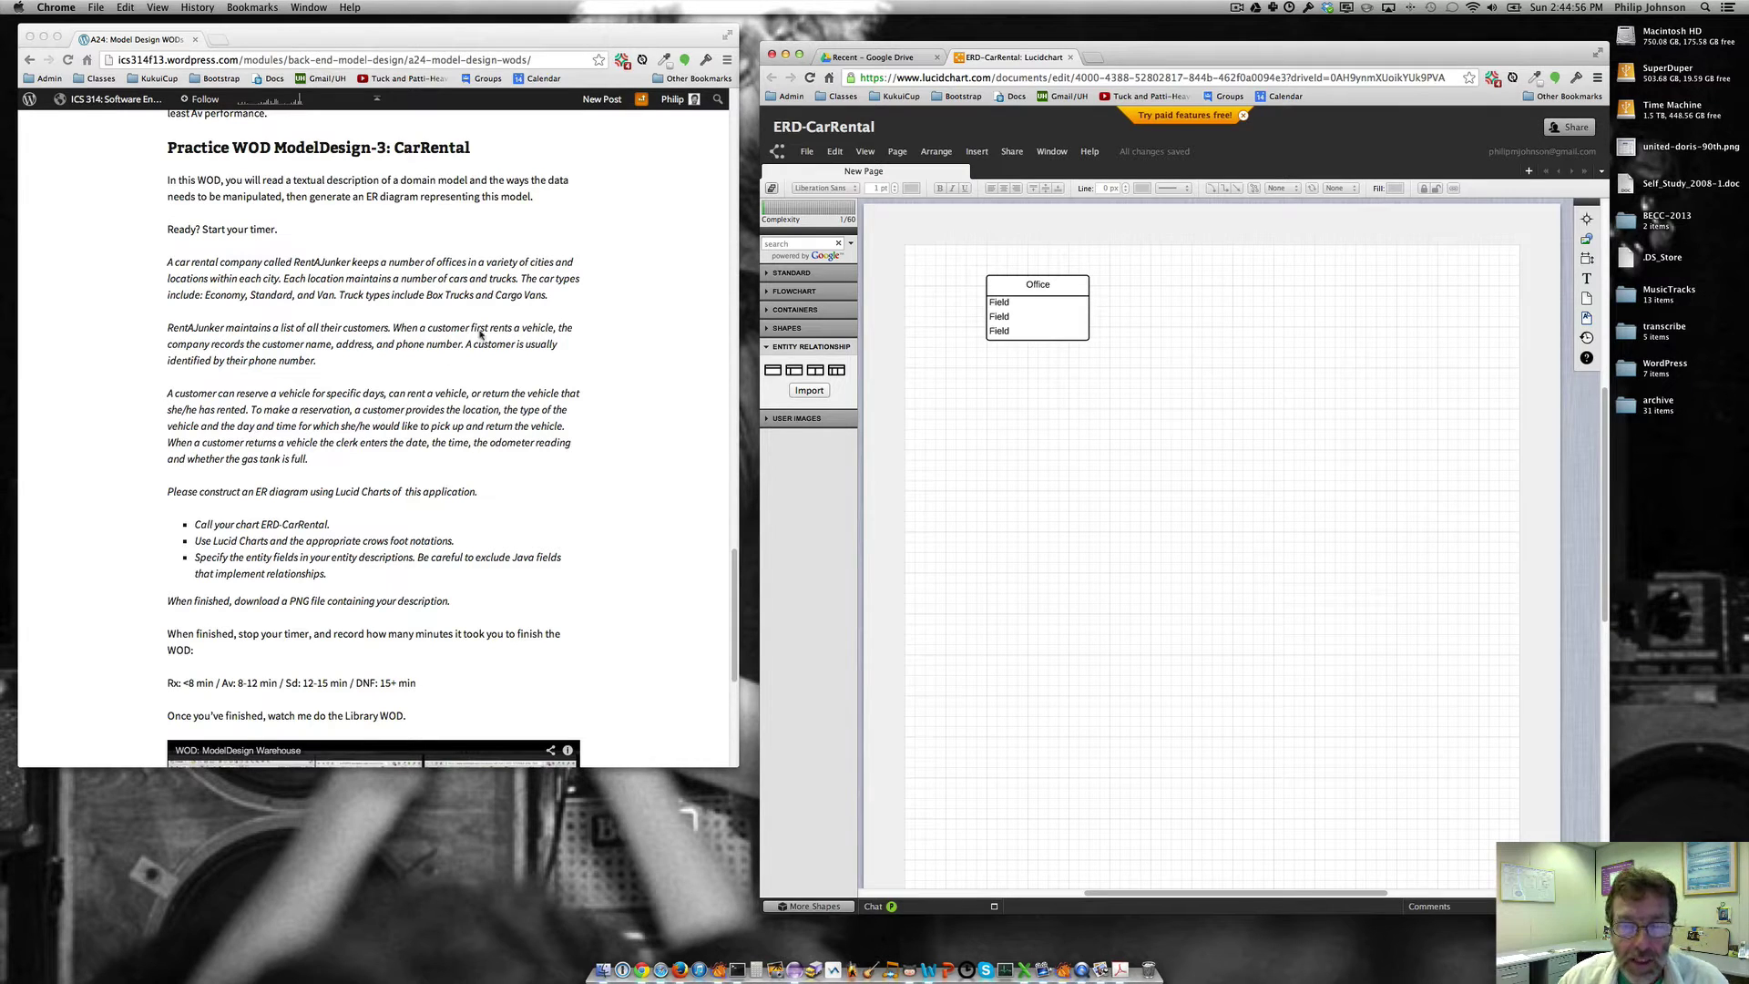
pyautogui.moveTo(795, 373); pyautogui.dragTo(1207, 310)
pyautogui.doubleClick(1203, 285)
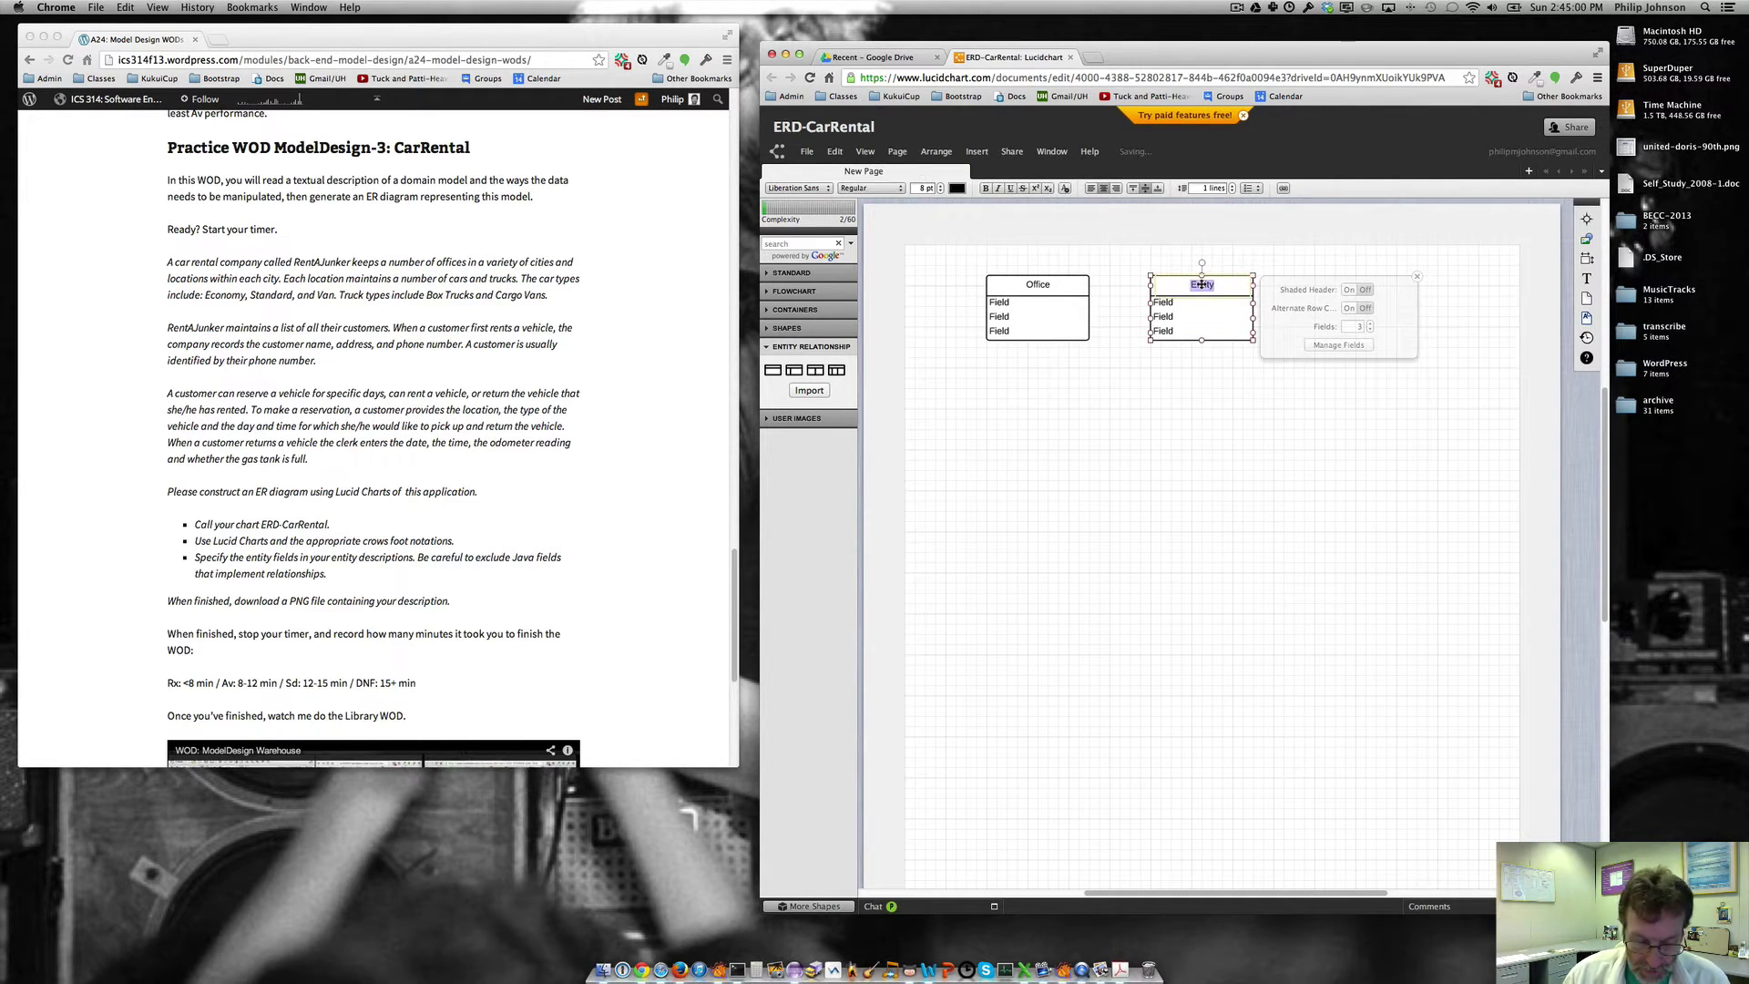
pyautogui.write('Vehicle')
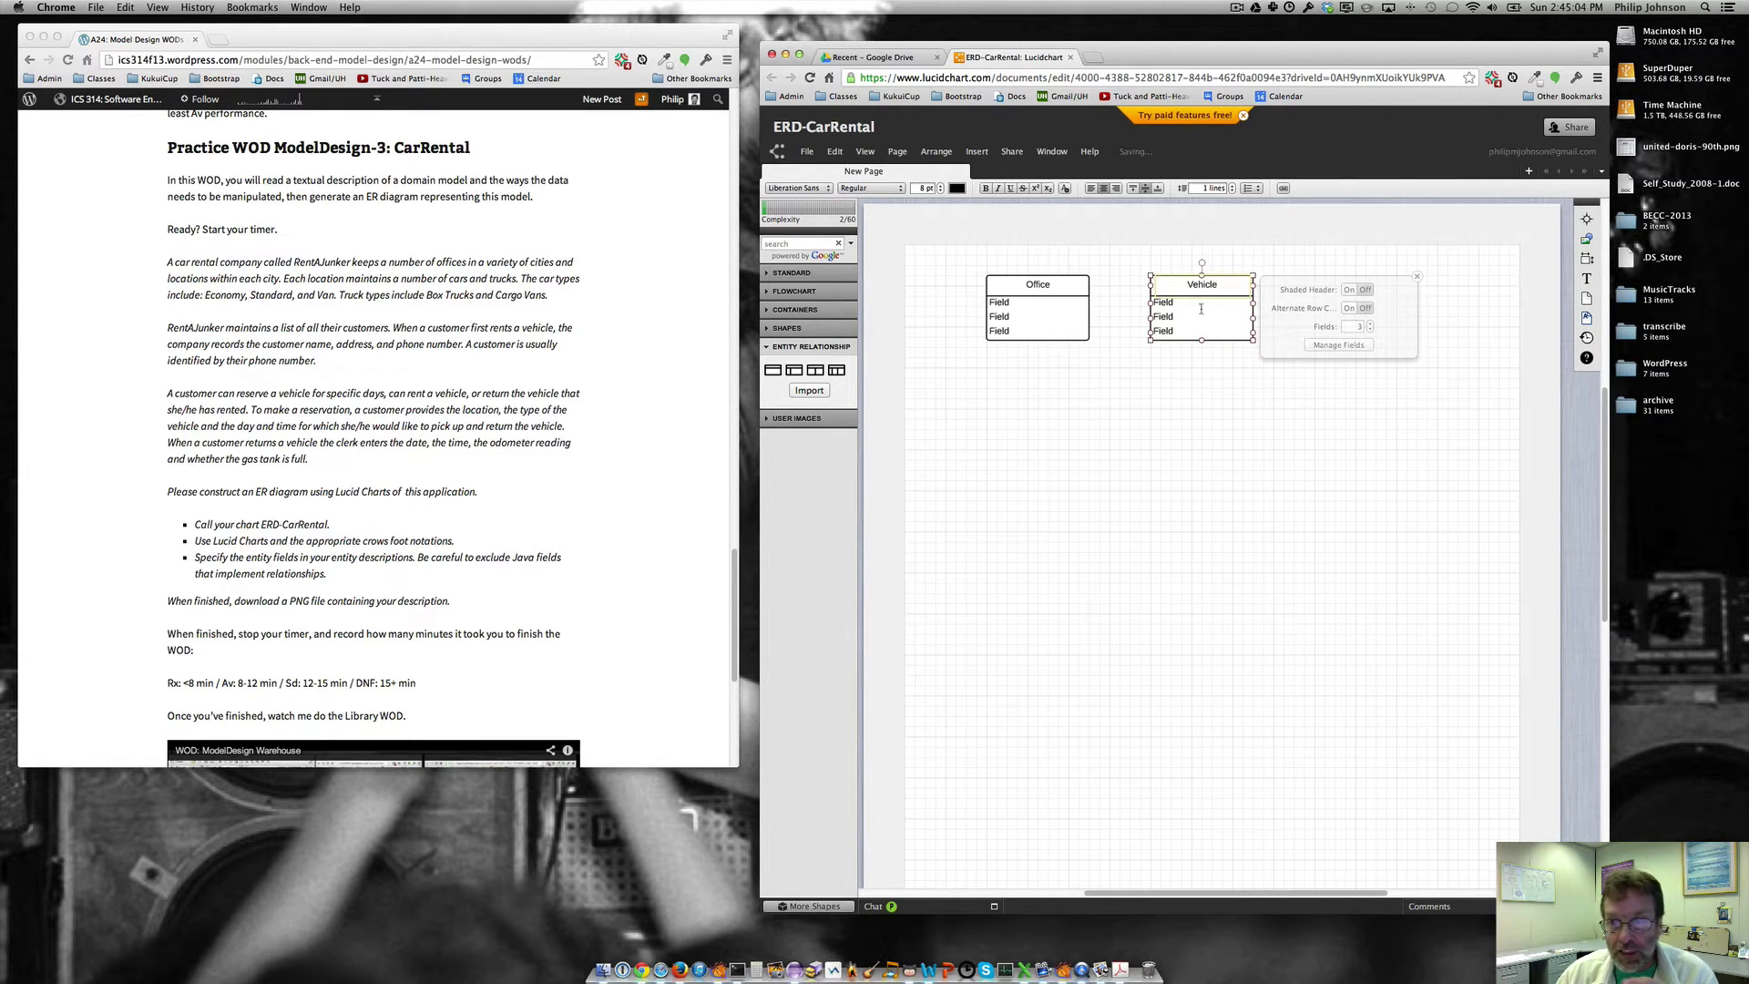
pyautogui.click(1149, 393)
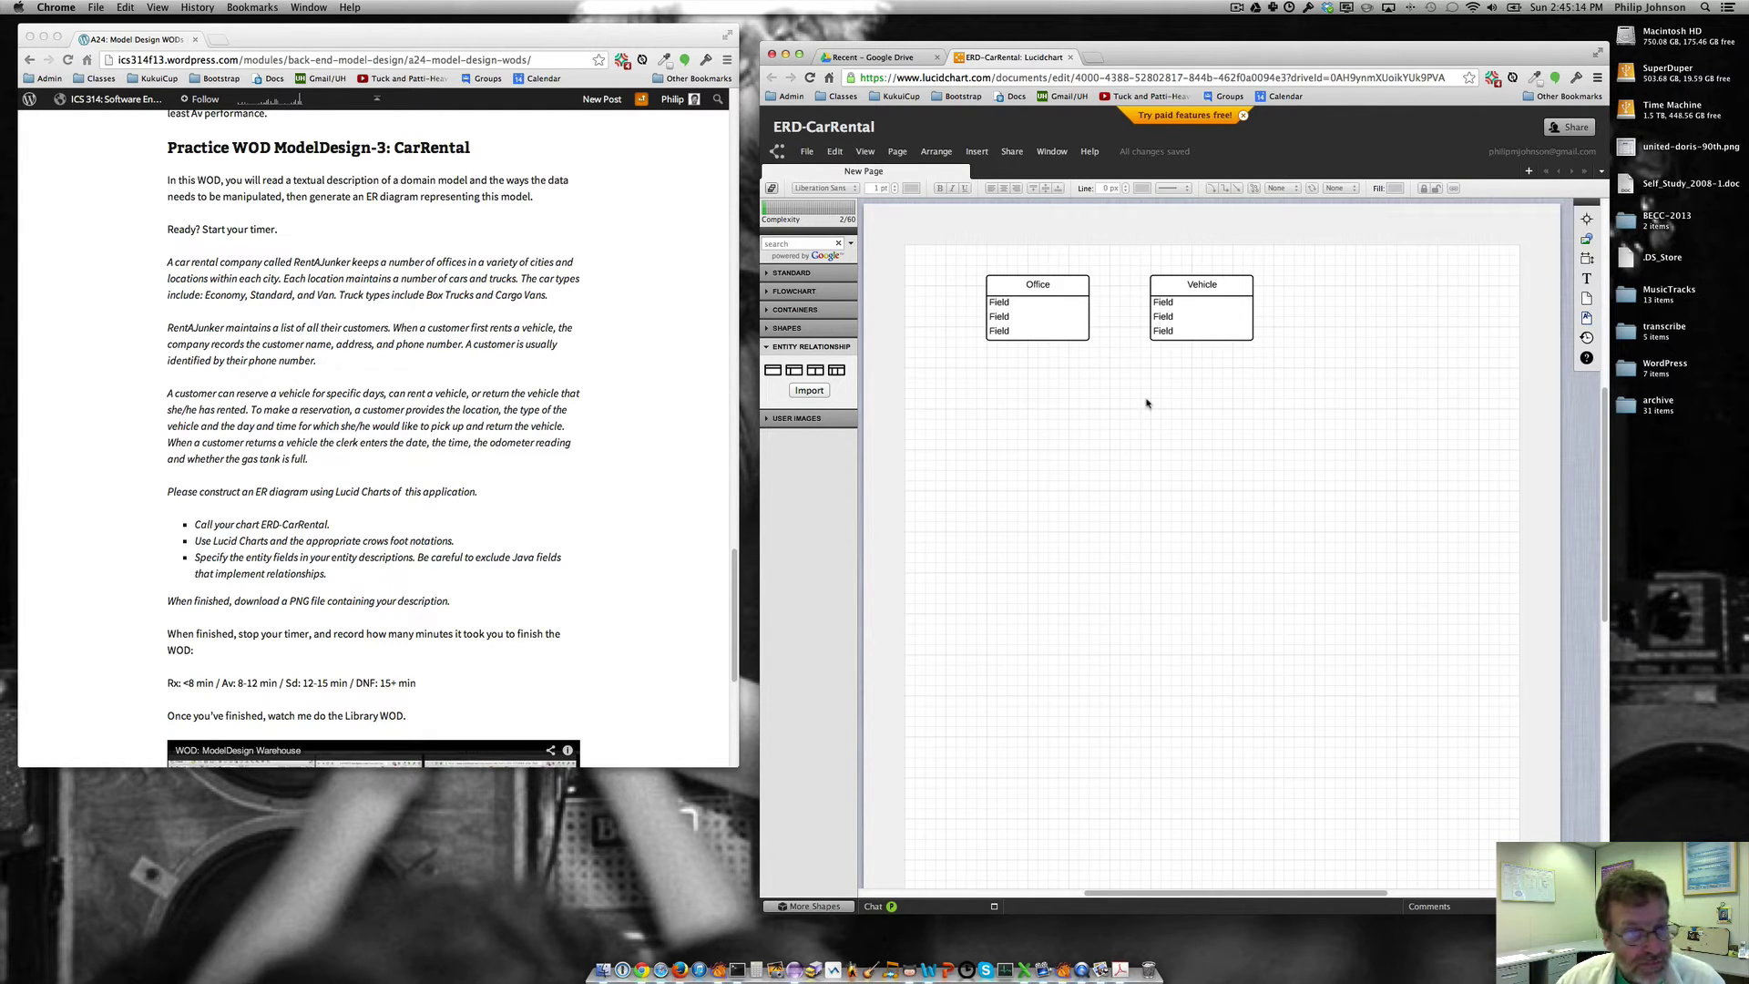
# Add an entity titled Customer below Office, checking the assignment description first.
pyautogui.click(403, 343)
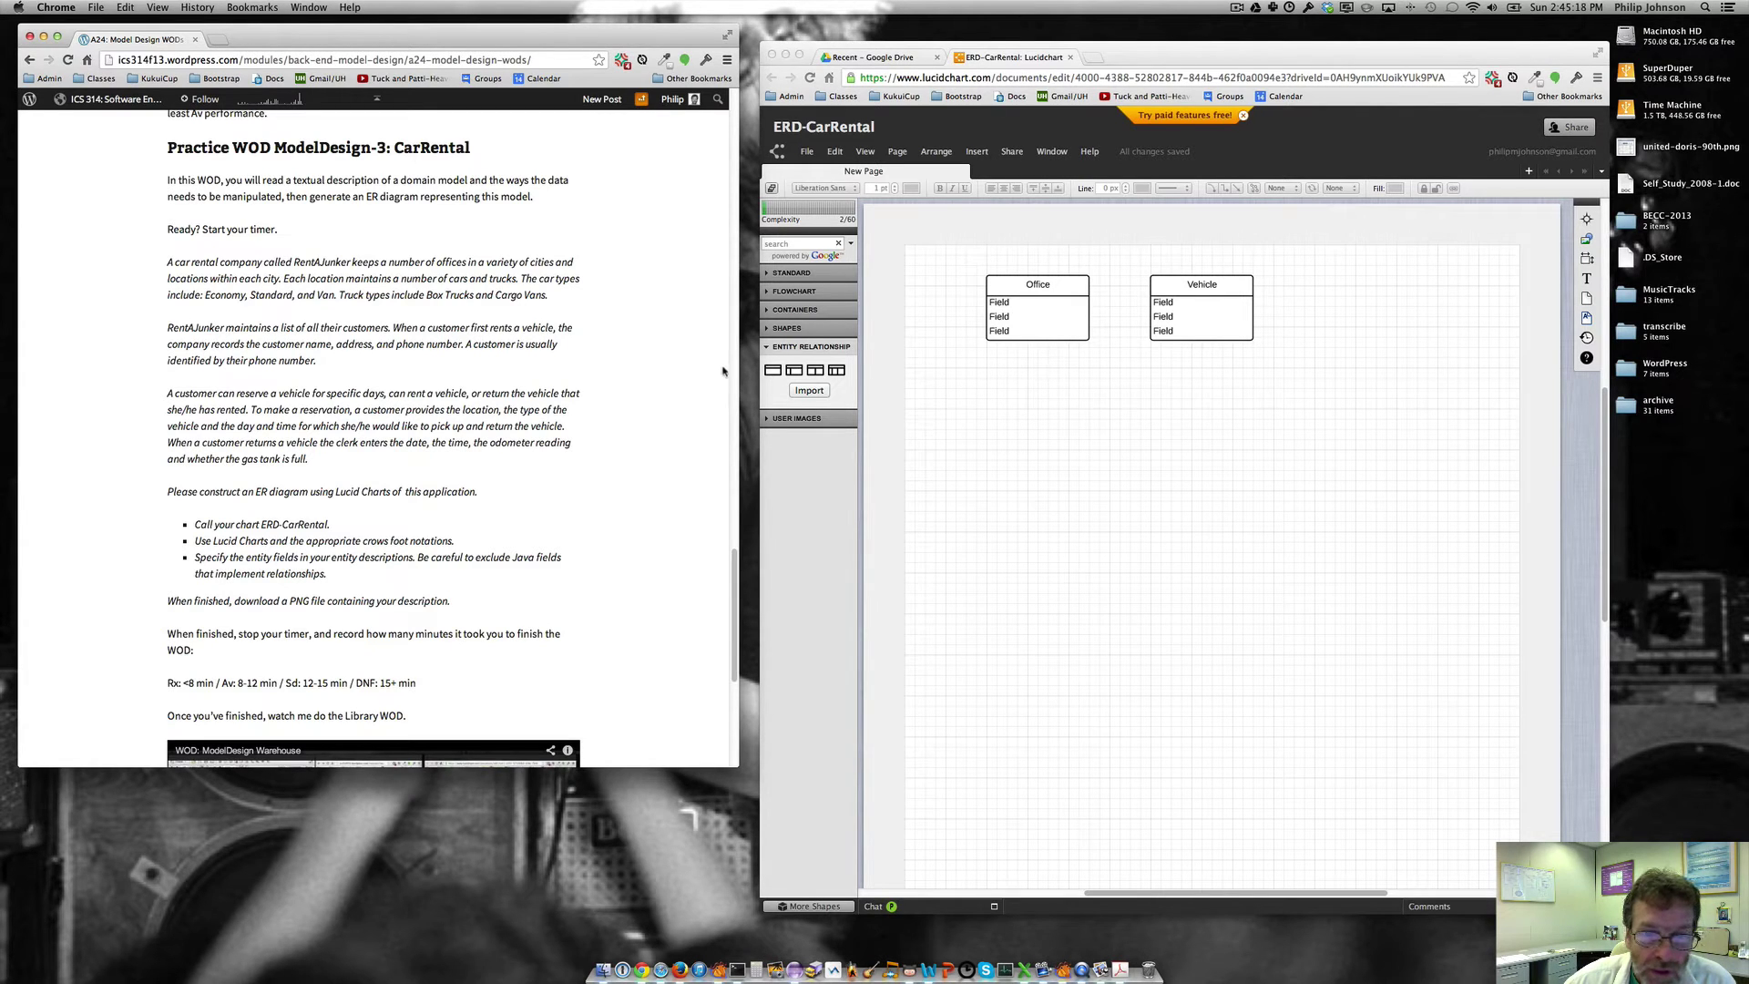
pyautogui.click(975, 407)
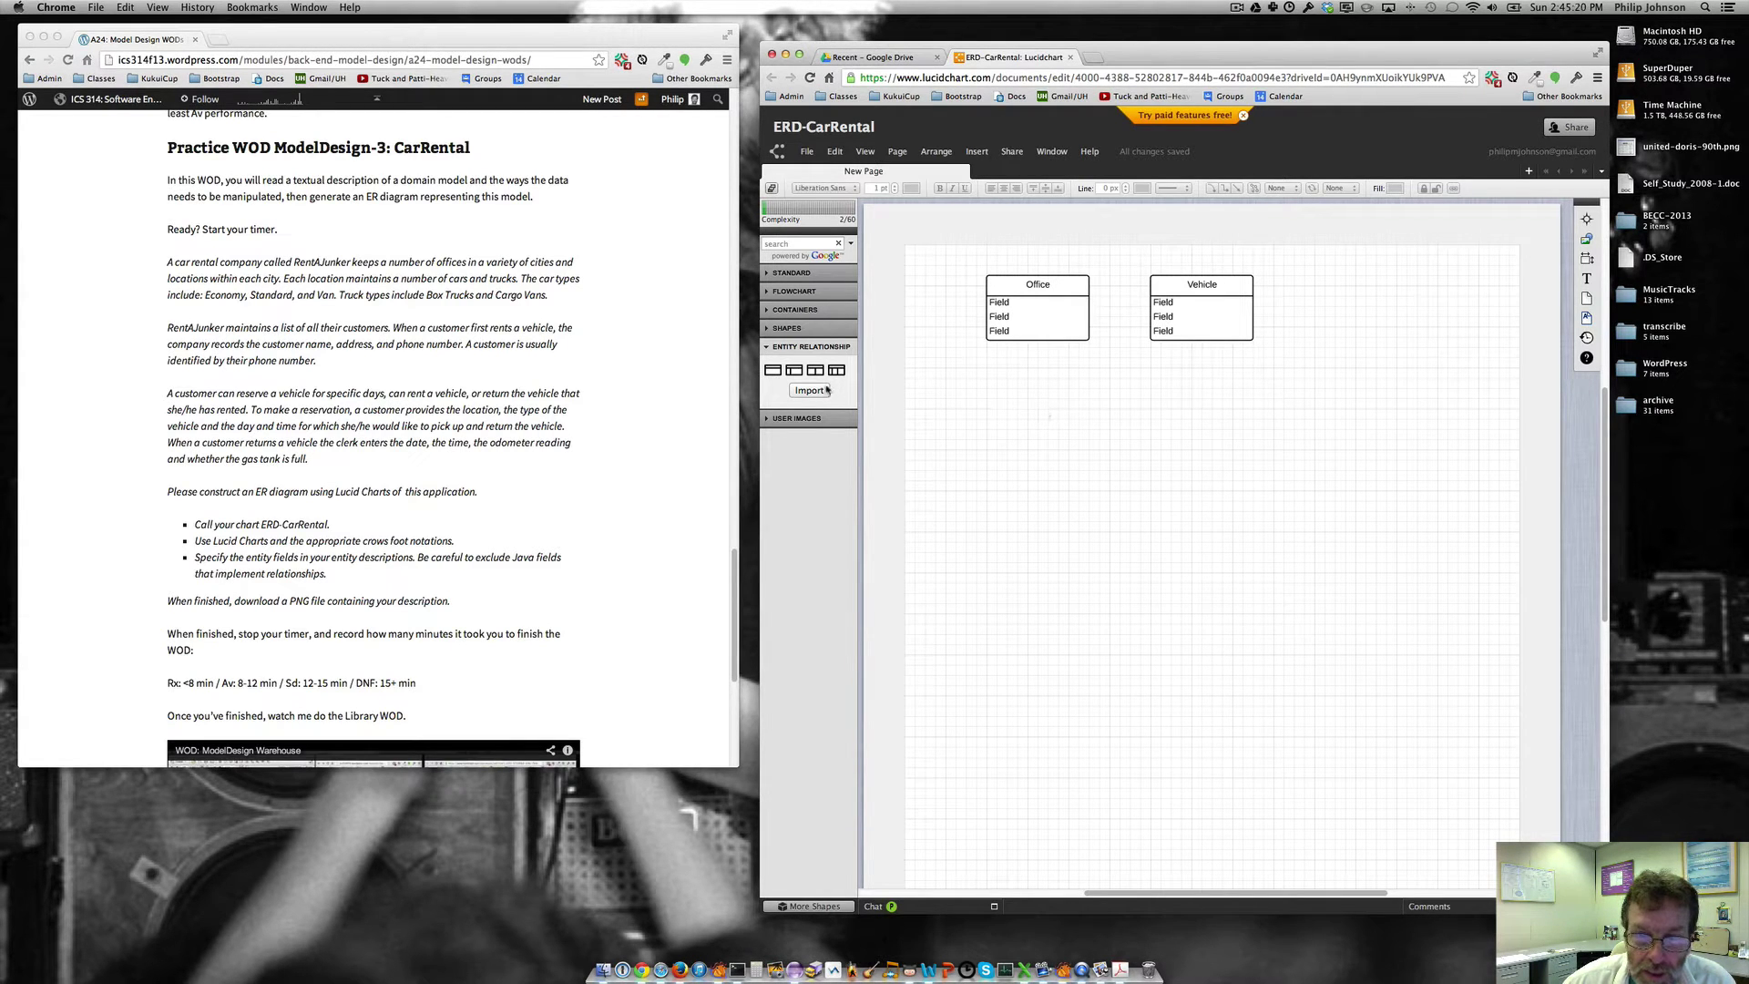
pyautogui.moveTo(772, 370); pyautogui.dragTo(1044, 404)
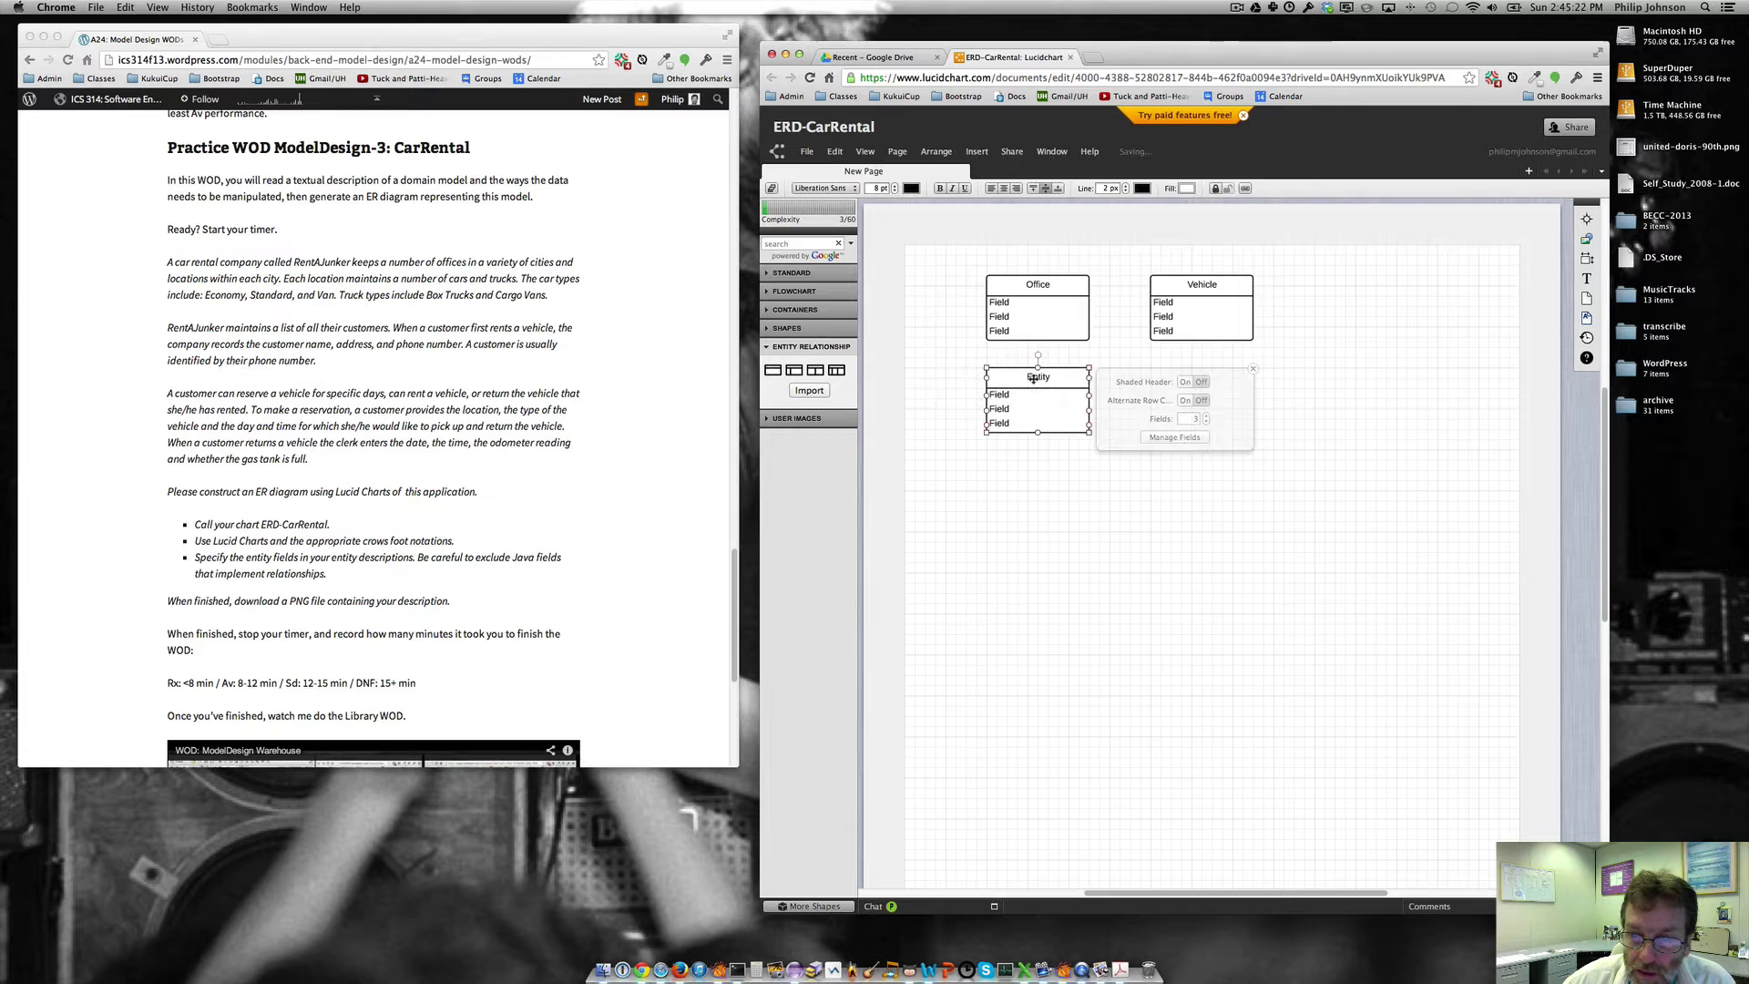
pyautogui.write('Customer')
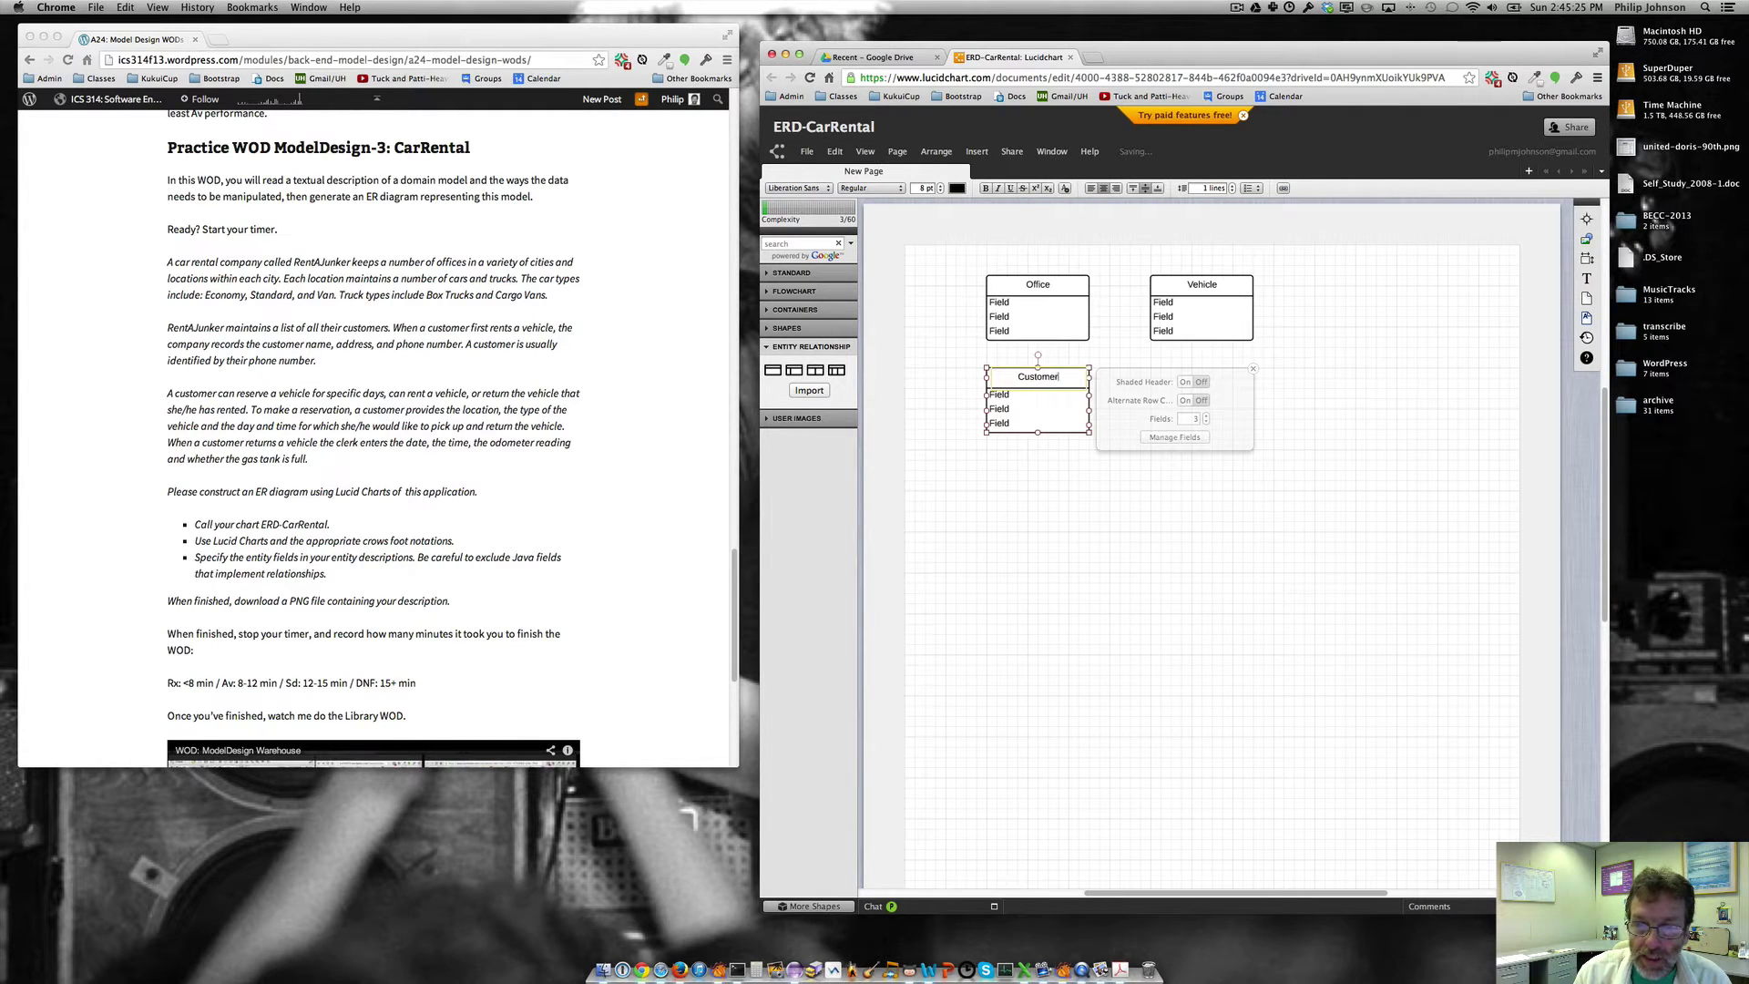
pyautogui.press('Tab')
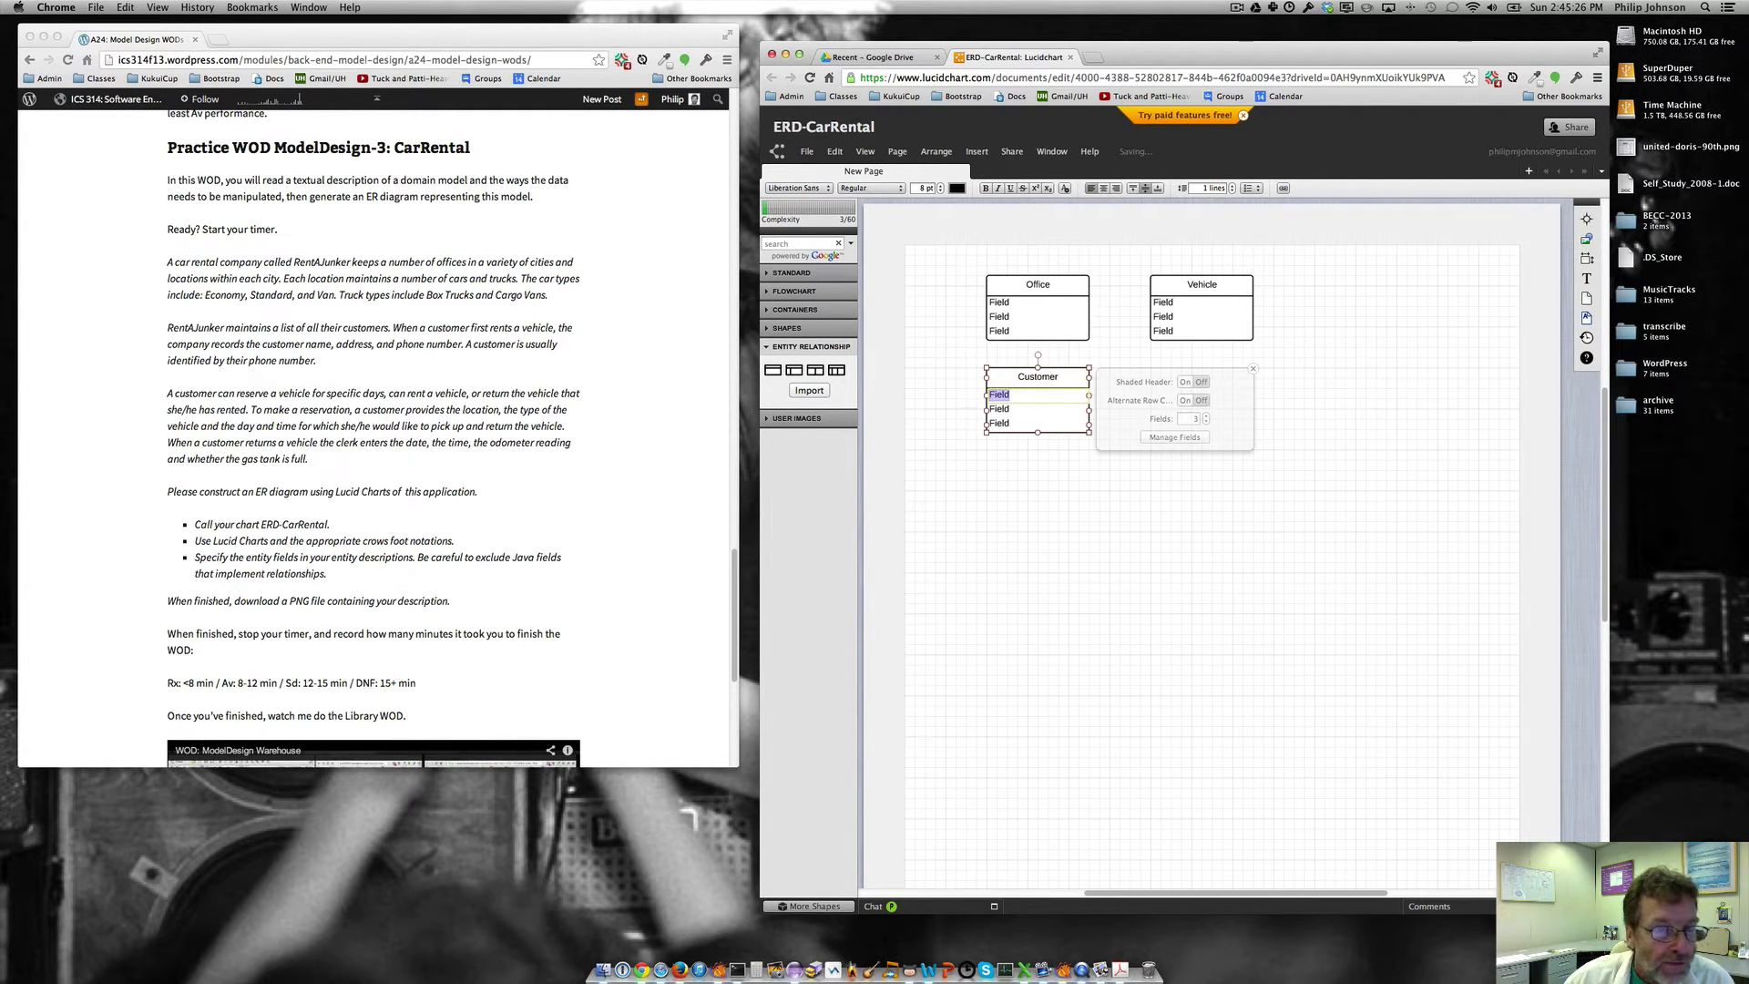
# Add an entity titled Reservation beside Customer.
pyautogui.click(353, 357)
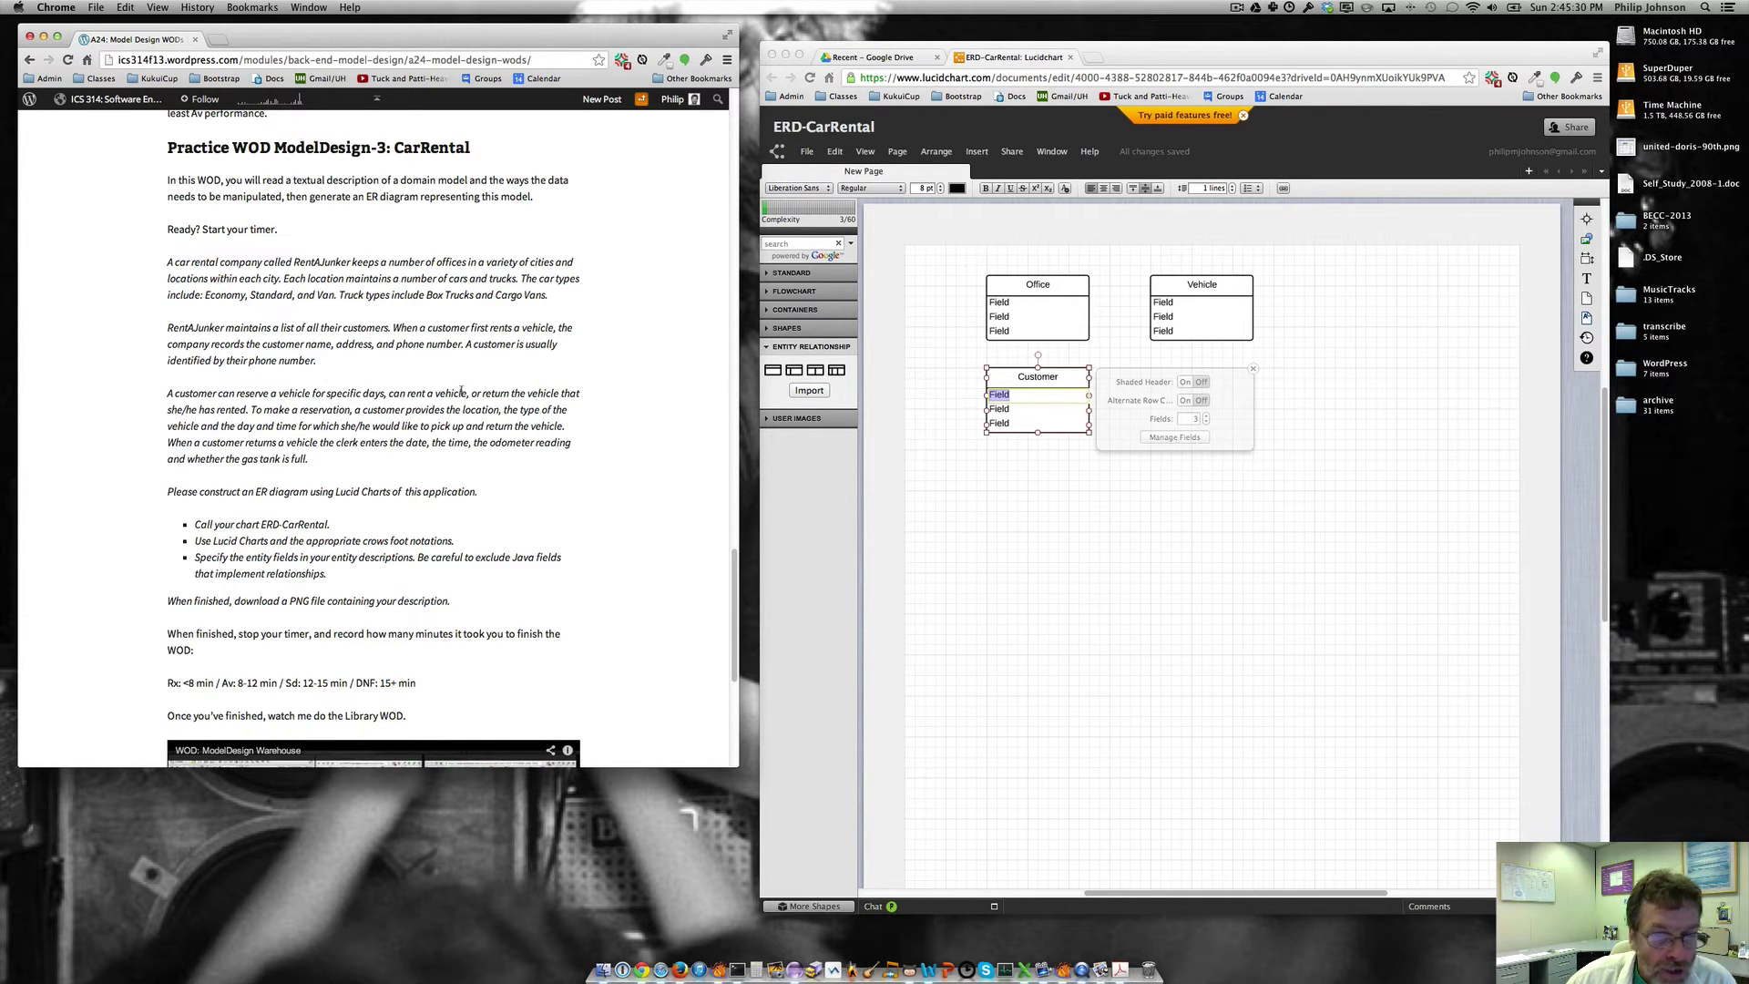
pyautogui.click(932, 438)
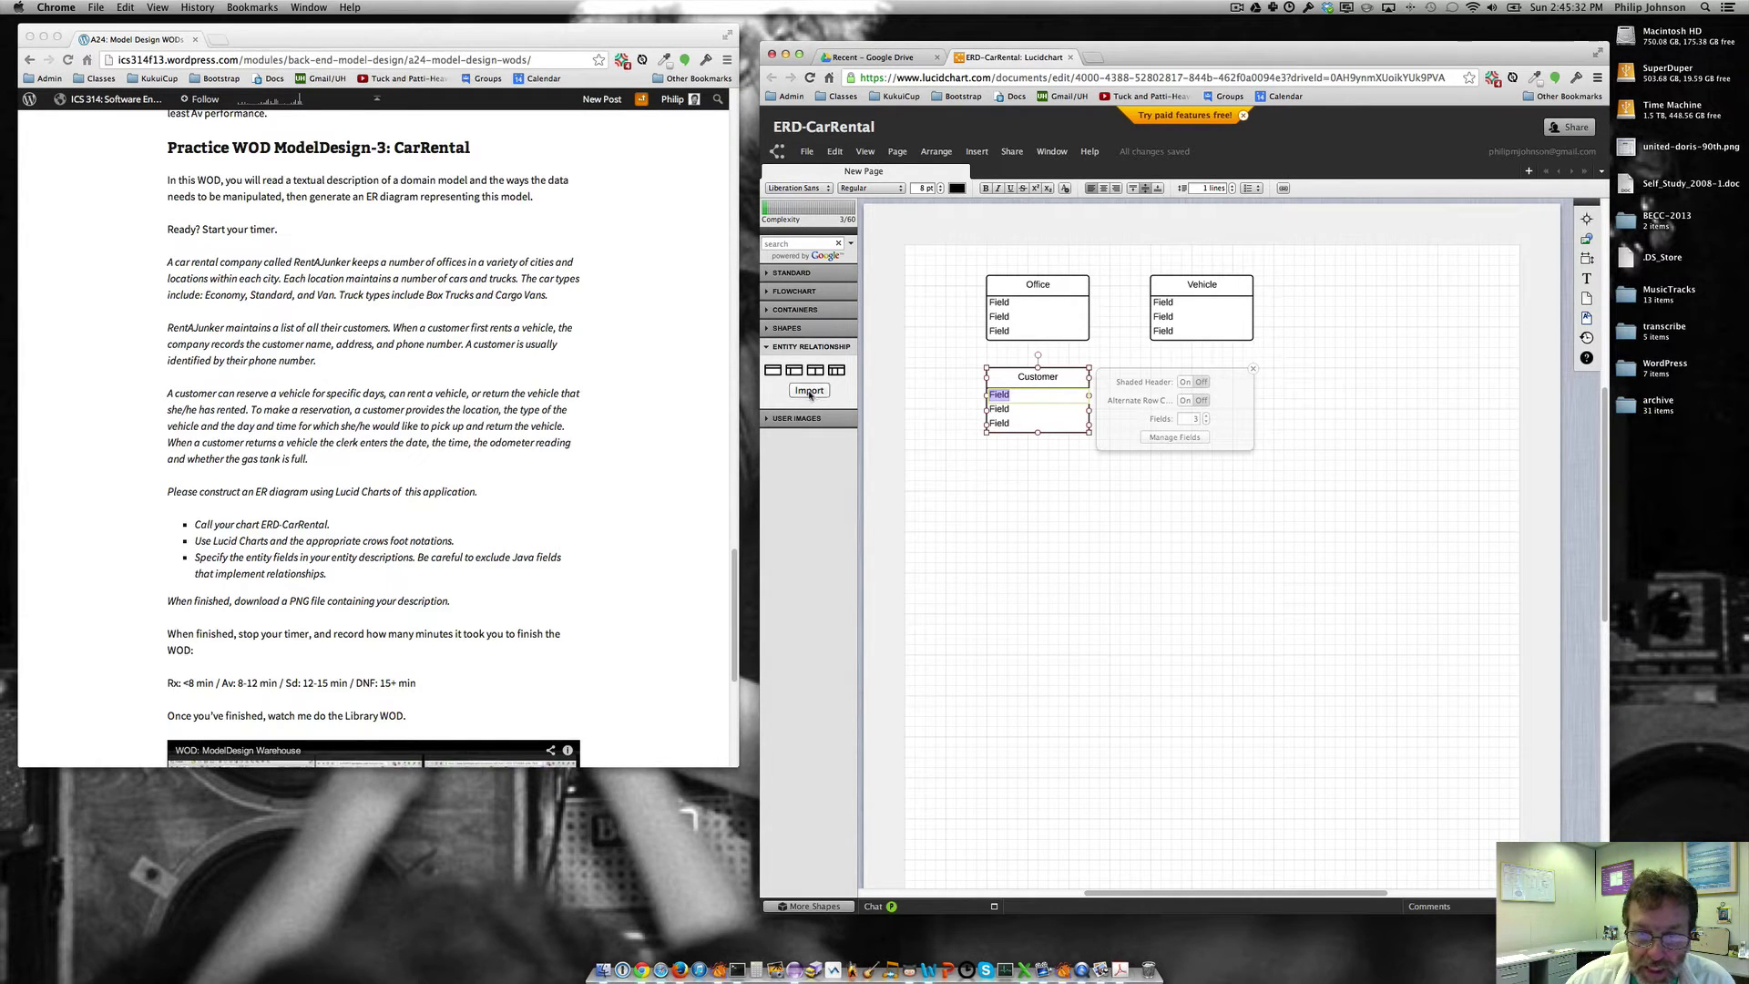
pyautogui.moveTo(794, 370); pyautogui.dragTo(1217, 416)
pyautogui.doubleClick(1212, 387)
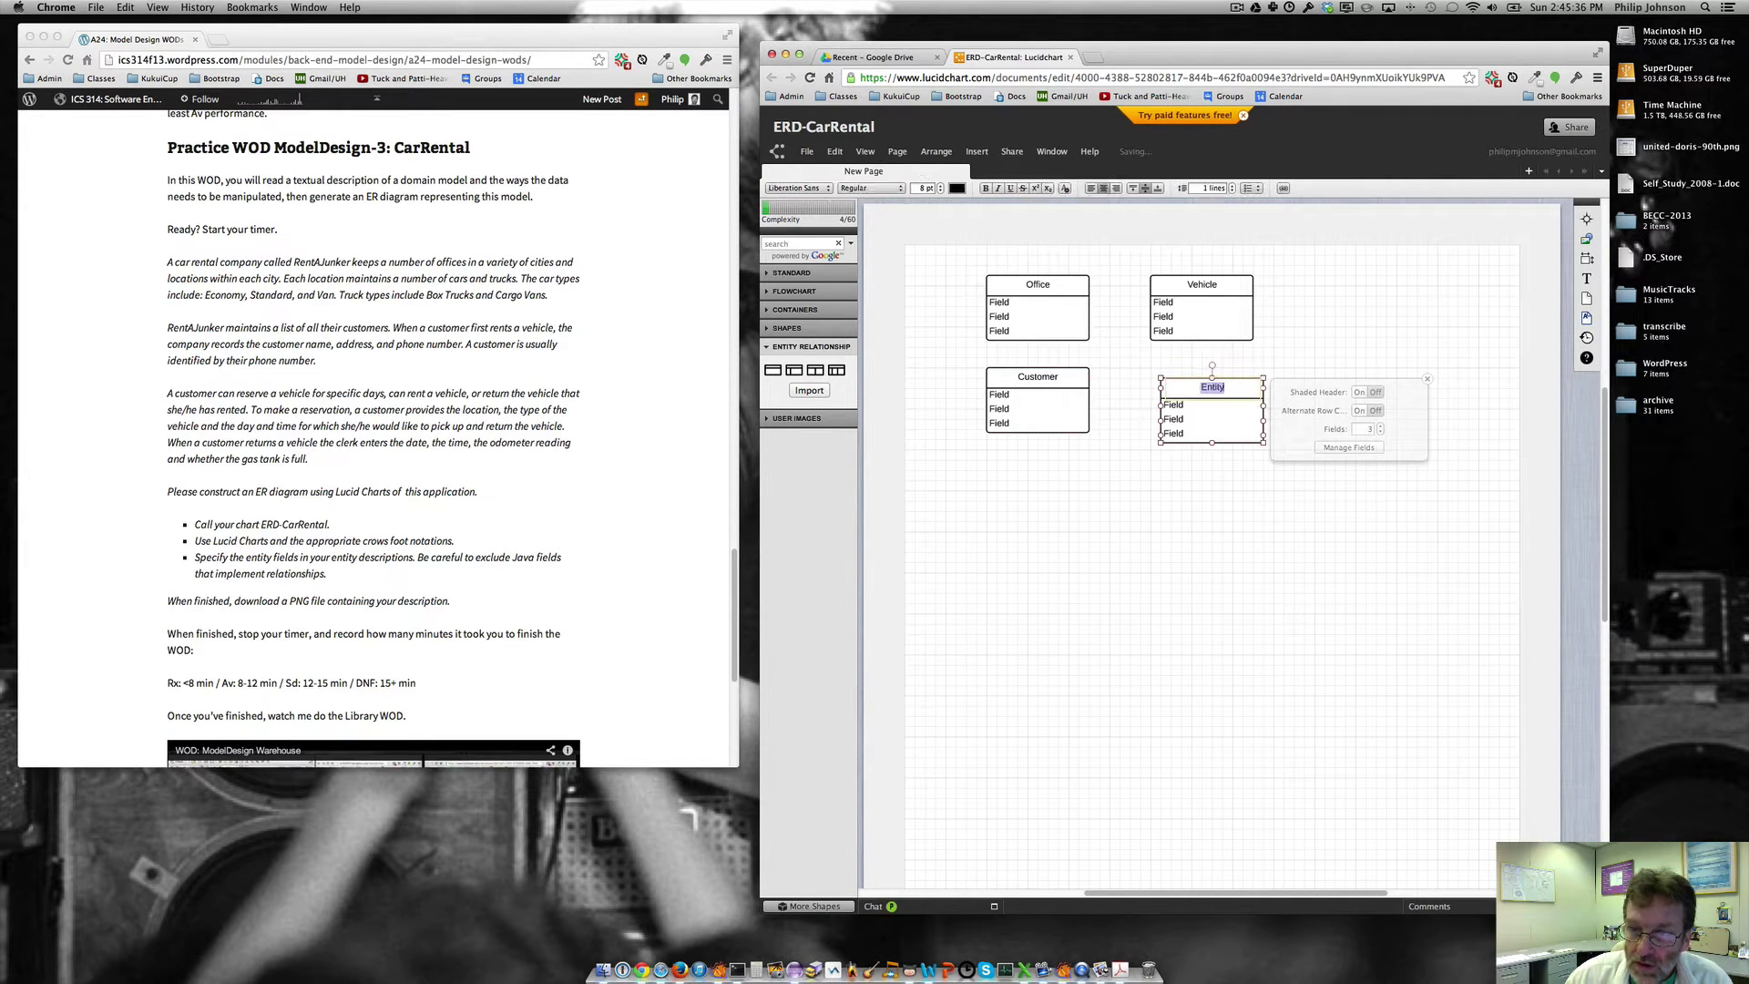
pyautogui.write('Reservation')
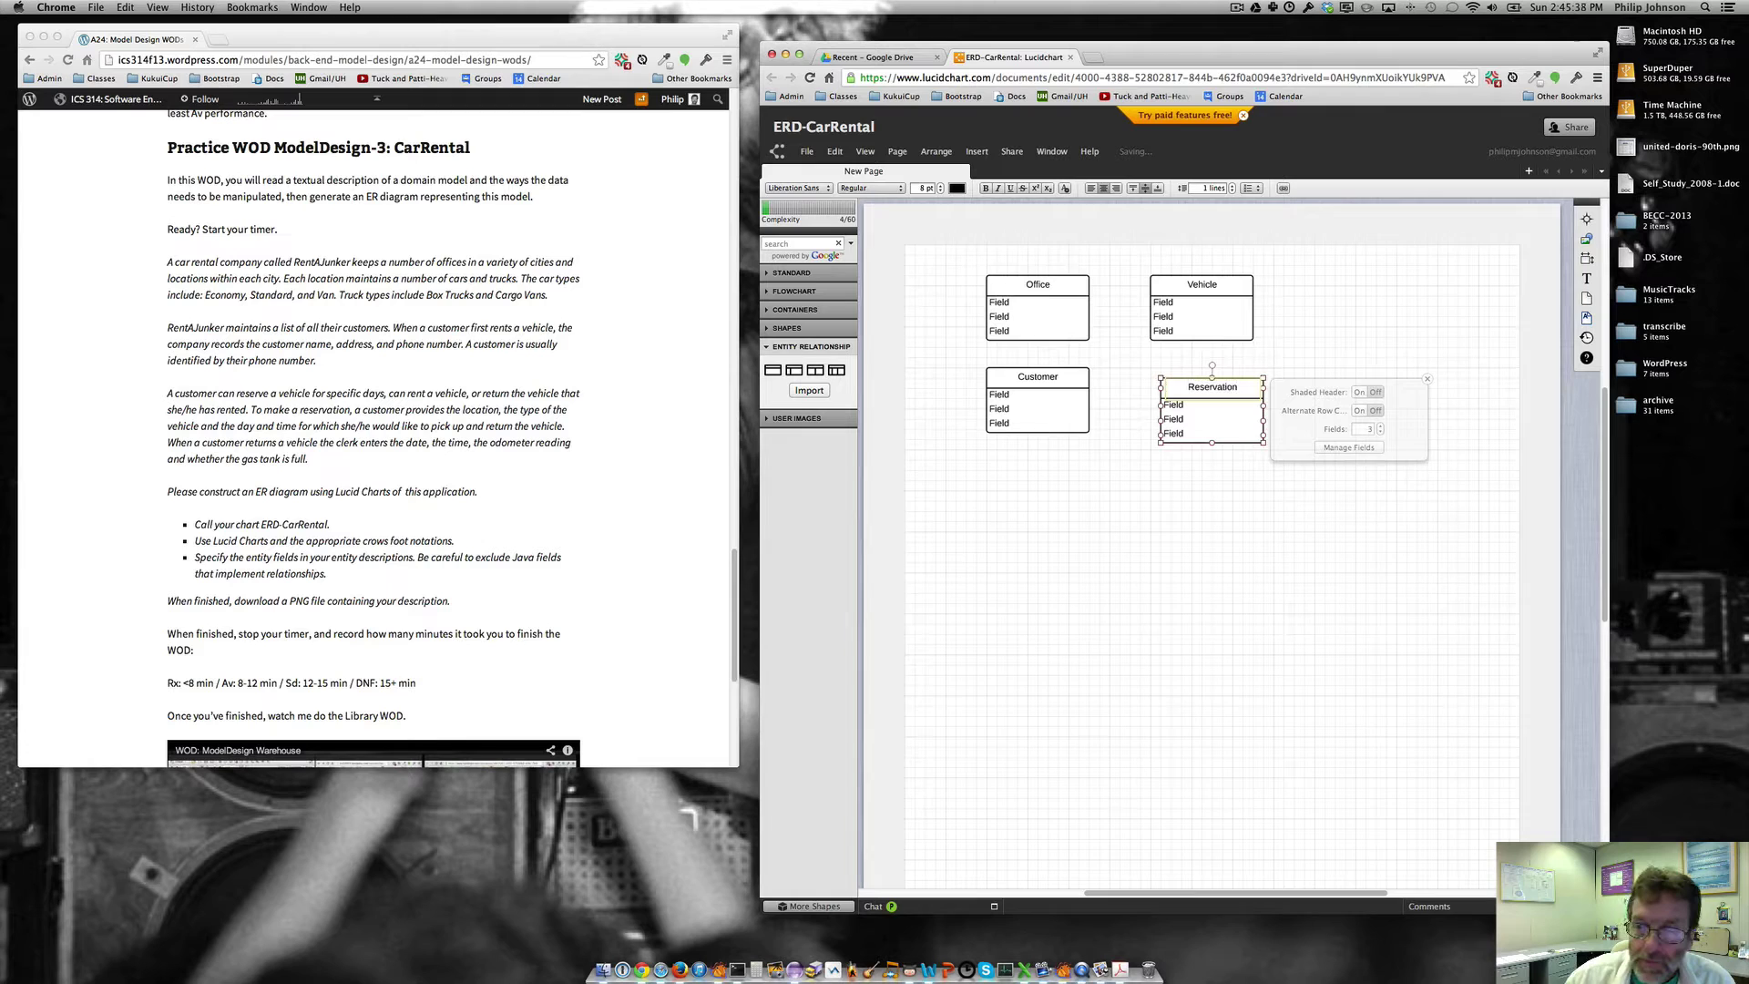
pyautogui.click(1199, 401)
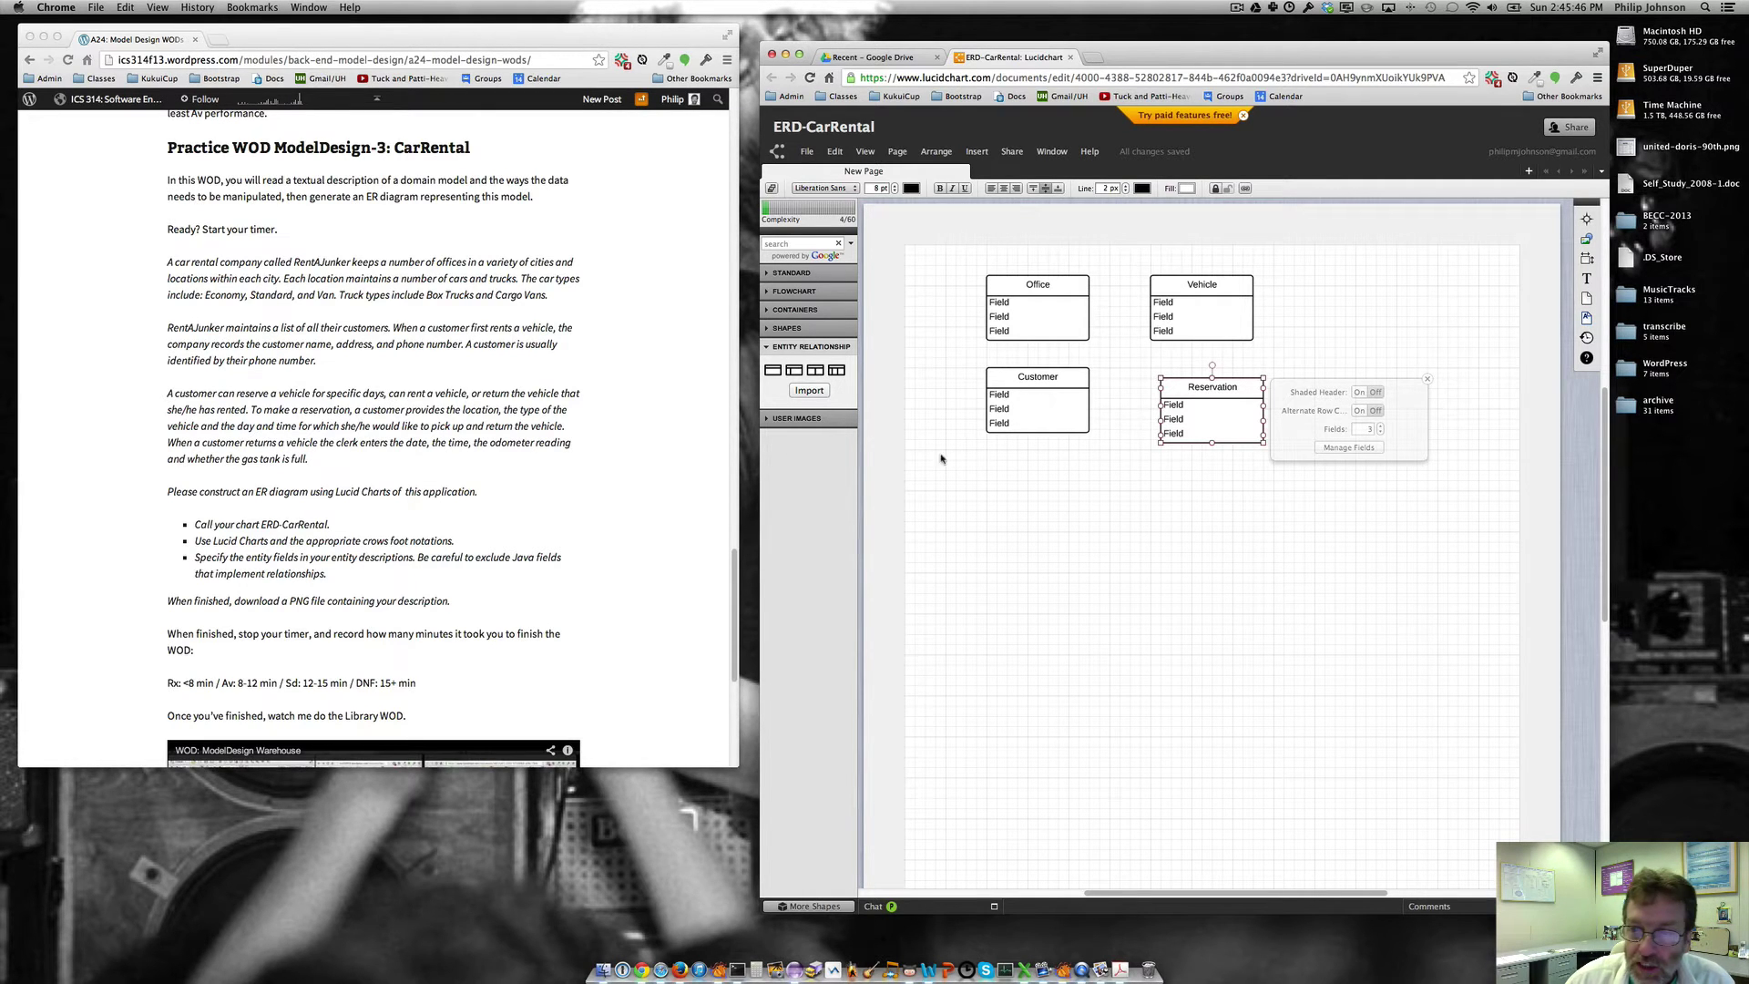
# Add an entity titled Rental to the right of Reservation.
pyautogui.click(1003, 470)
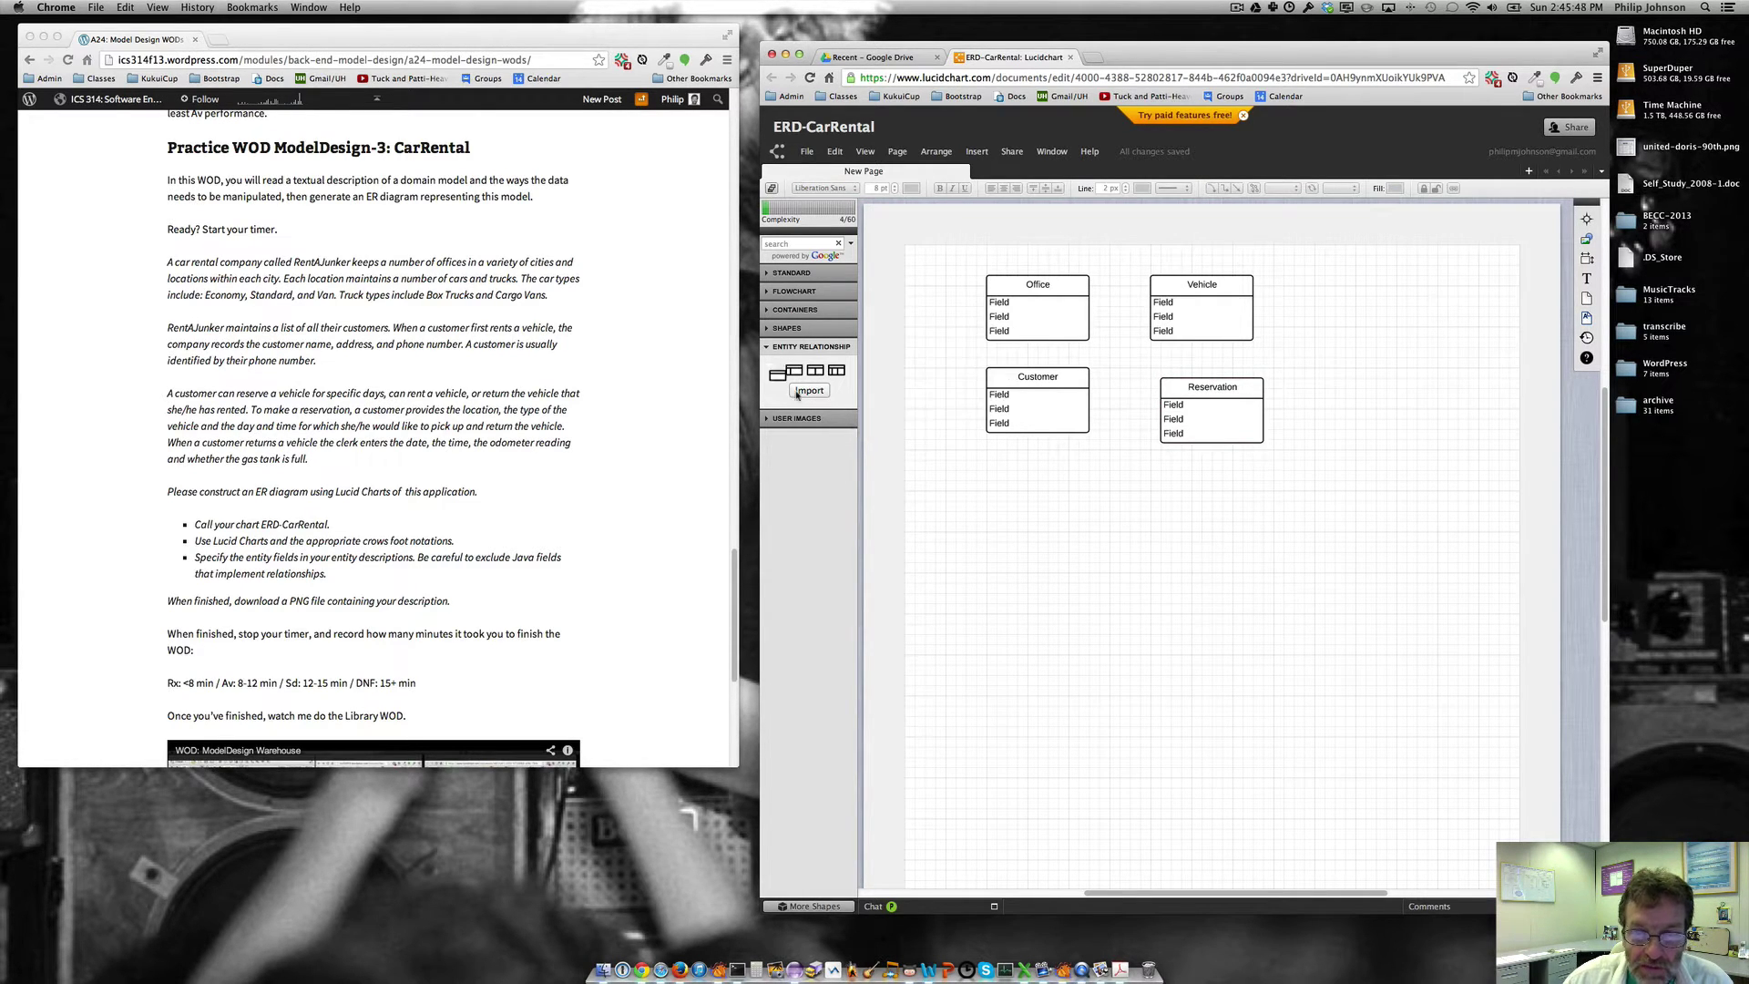
pyautogui.moveTo(774, 372); pyautogui.dragTo(1375, 394)
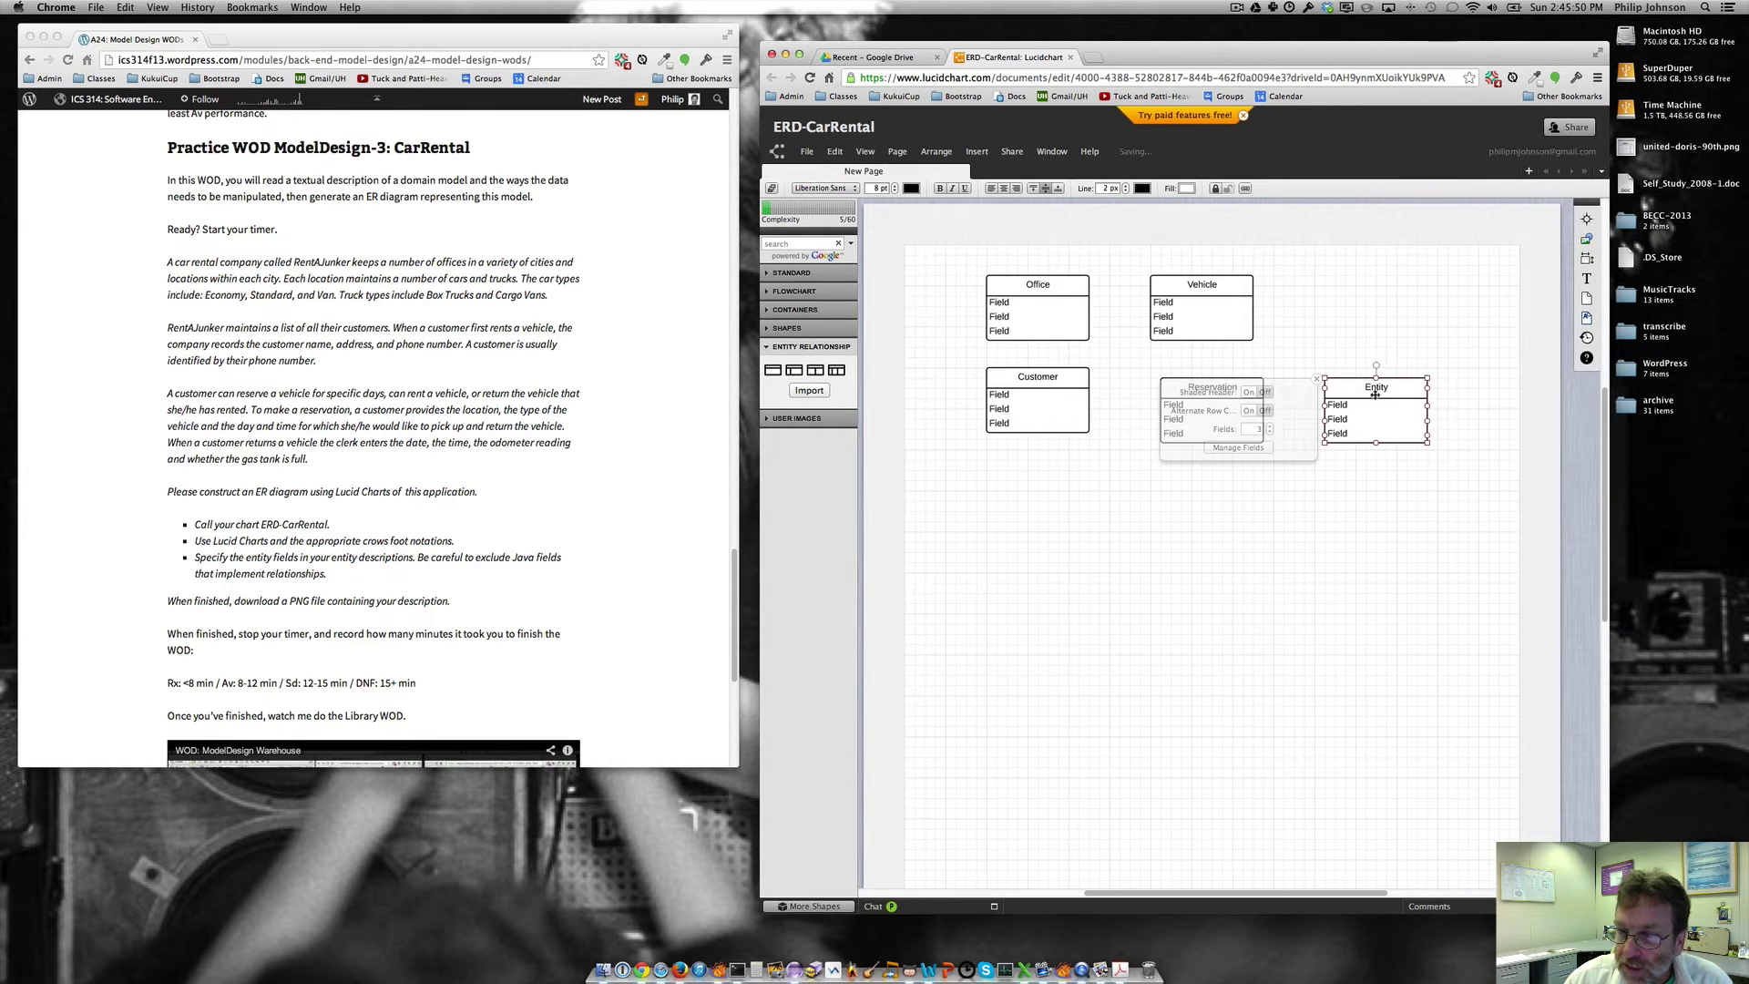
pyautogui.doubleClick(1375, 390)
pyautogui.write('Ren')
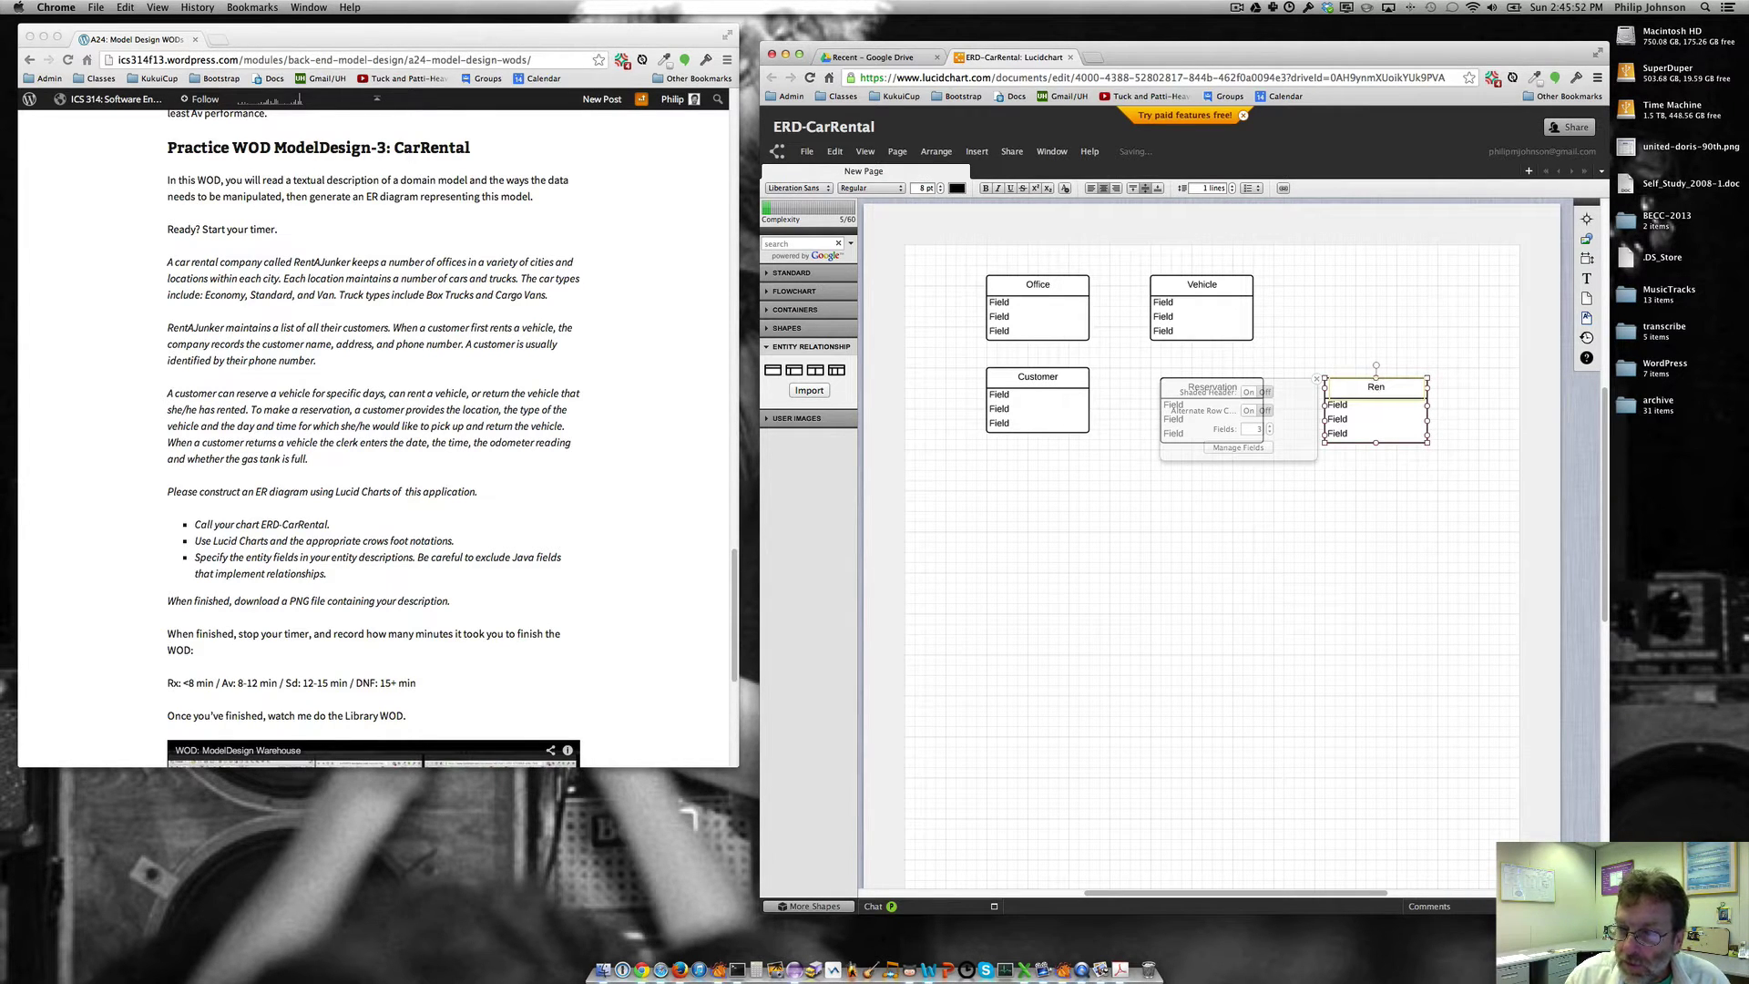
pyautogui.write('tal')
pyautogui.press('Tab')
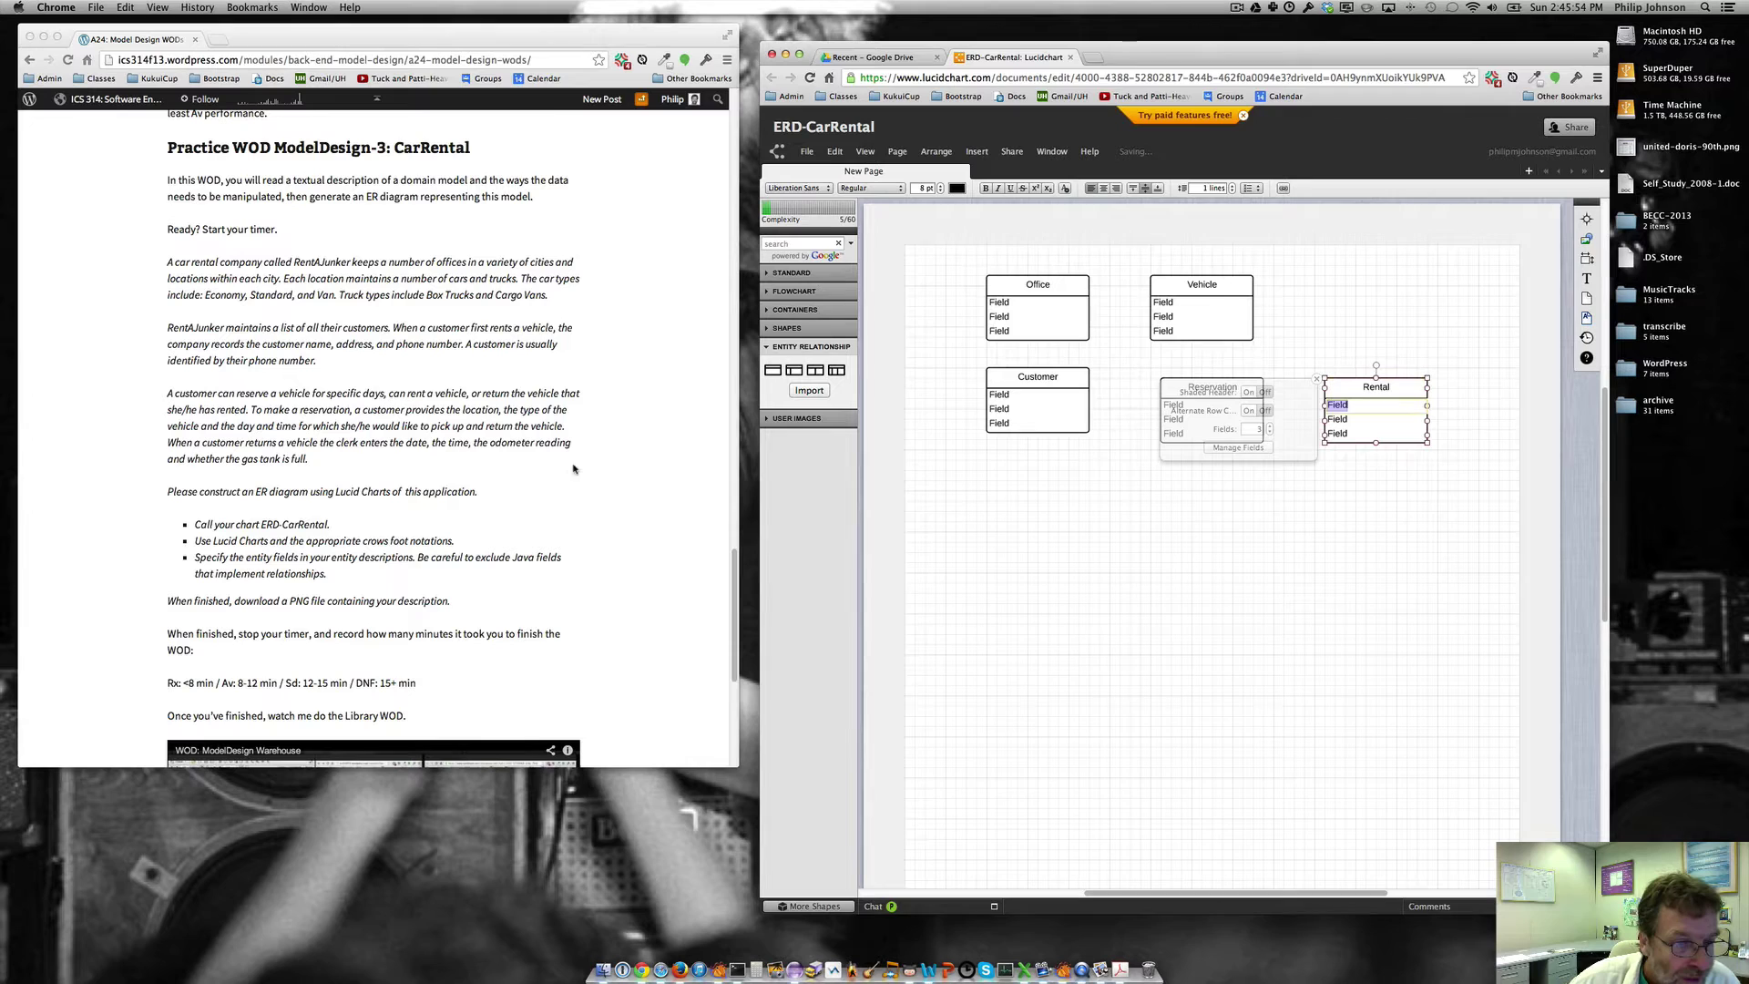
pyautogui.click(437, 426)
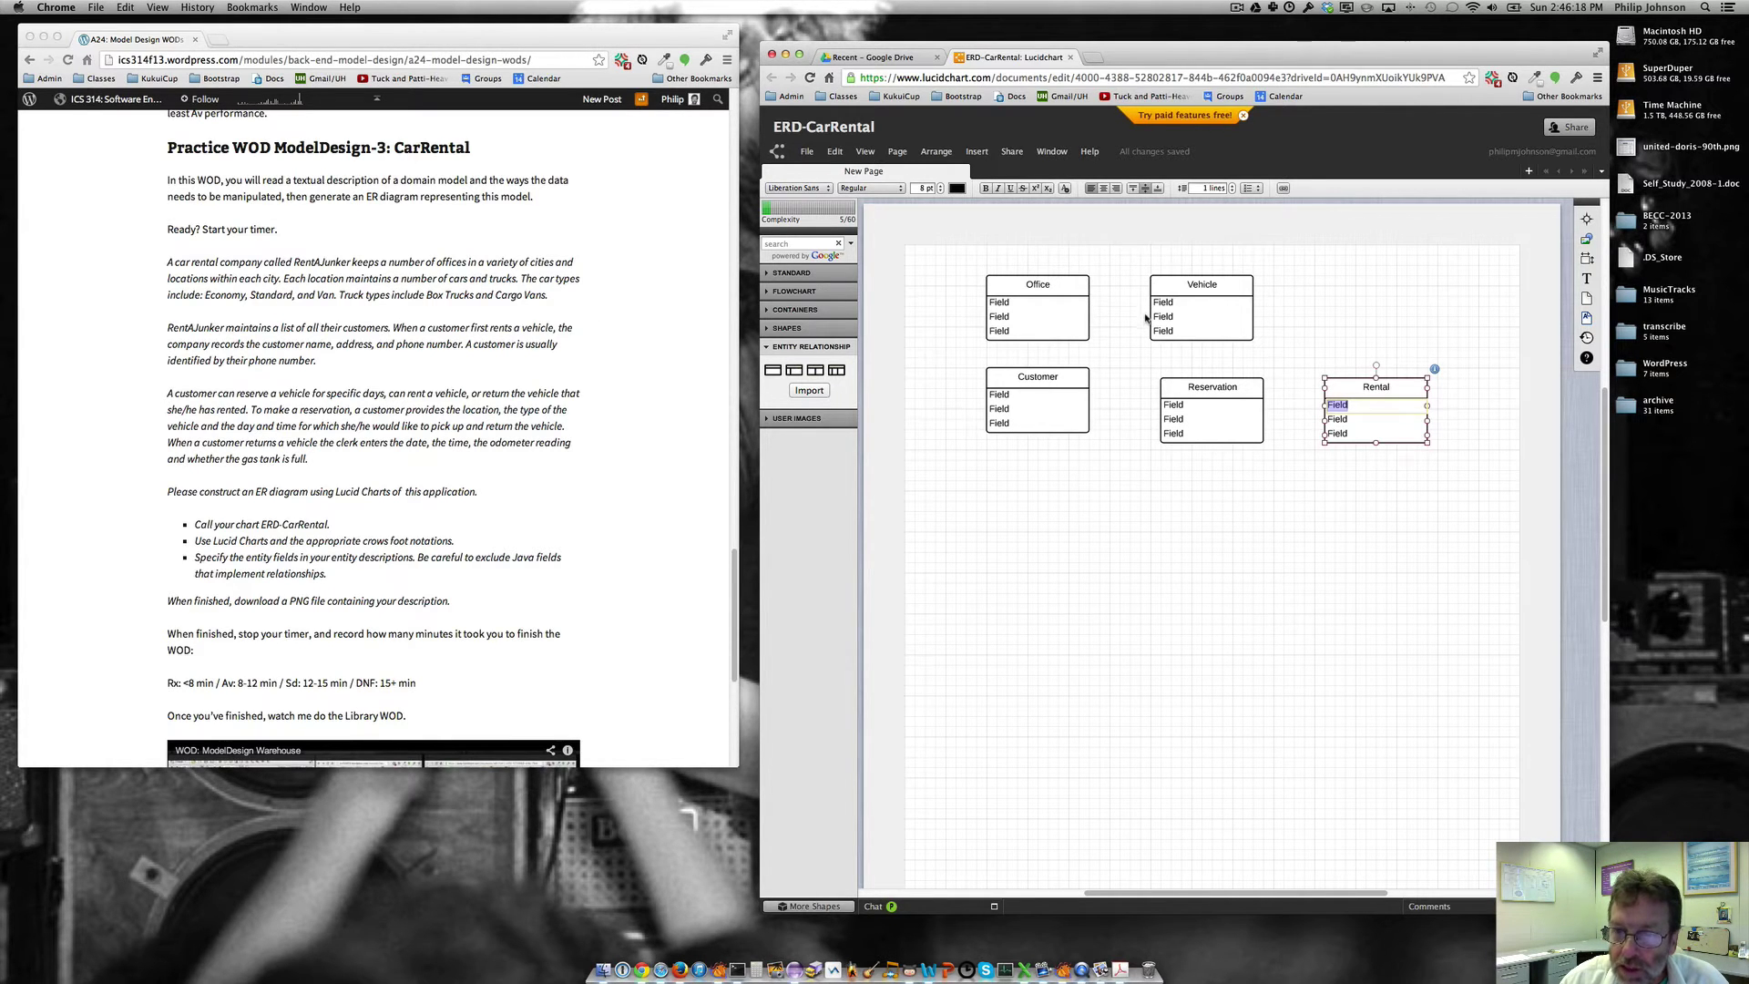
# Connect Vehicle to Office, one-and-only-one at Office and zero-or-many at Vehicle.
pyautogui.moveTo(1150, 302); pyautogui.dragTo(1090, 303)
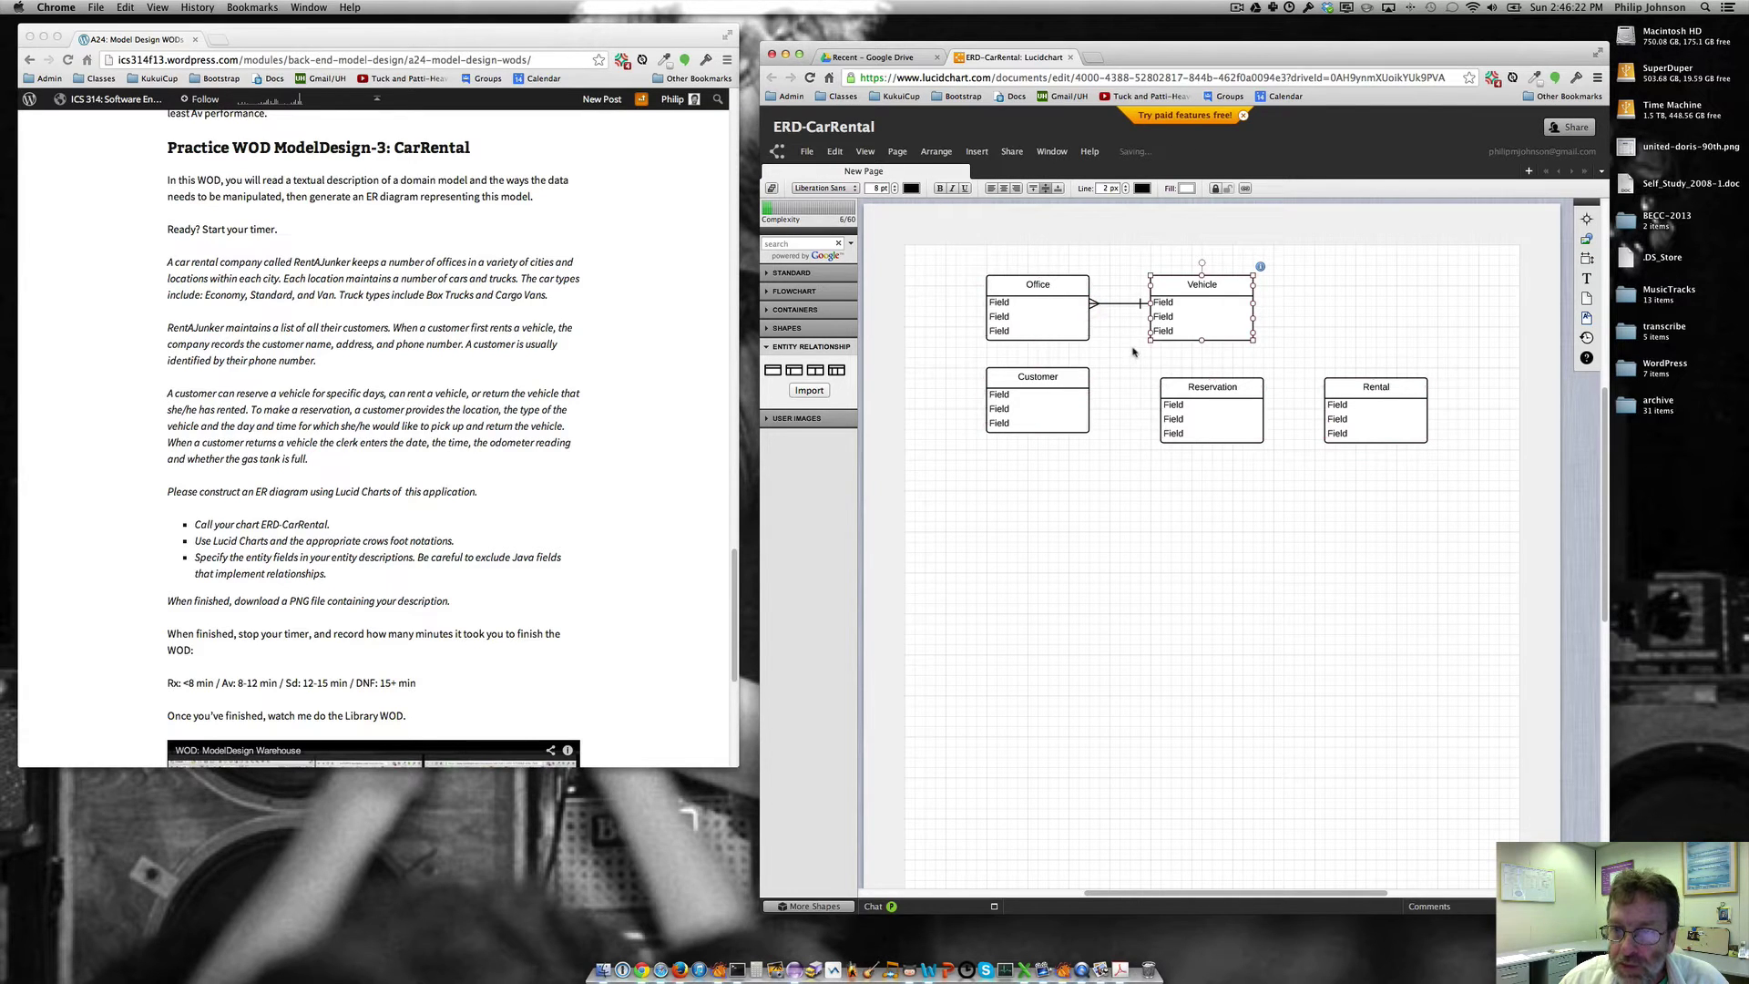
pyautogui.click(1130, 306)
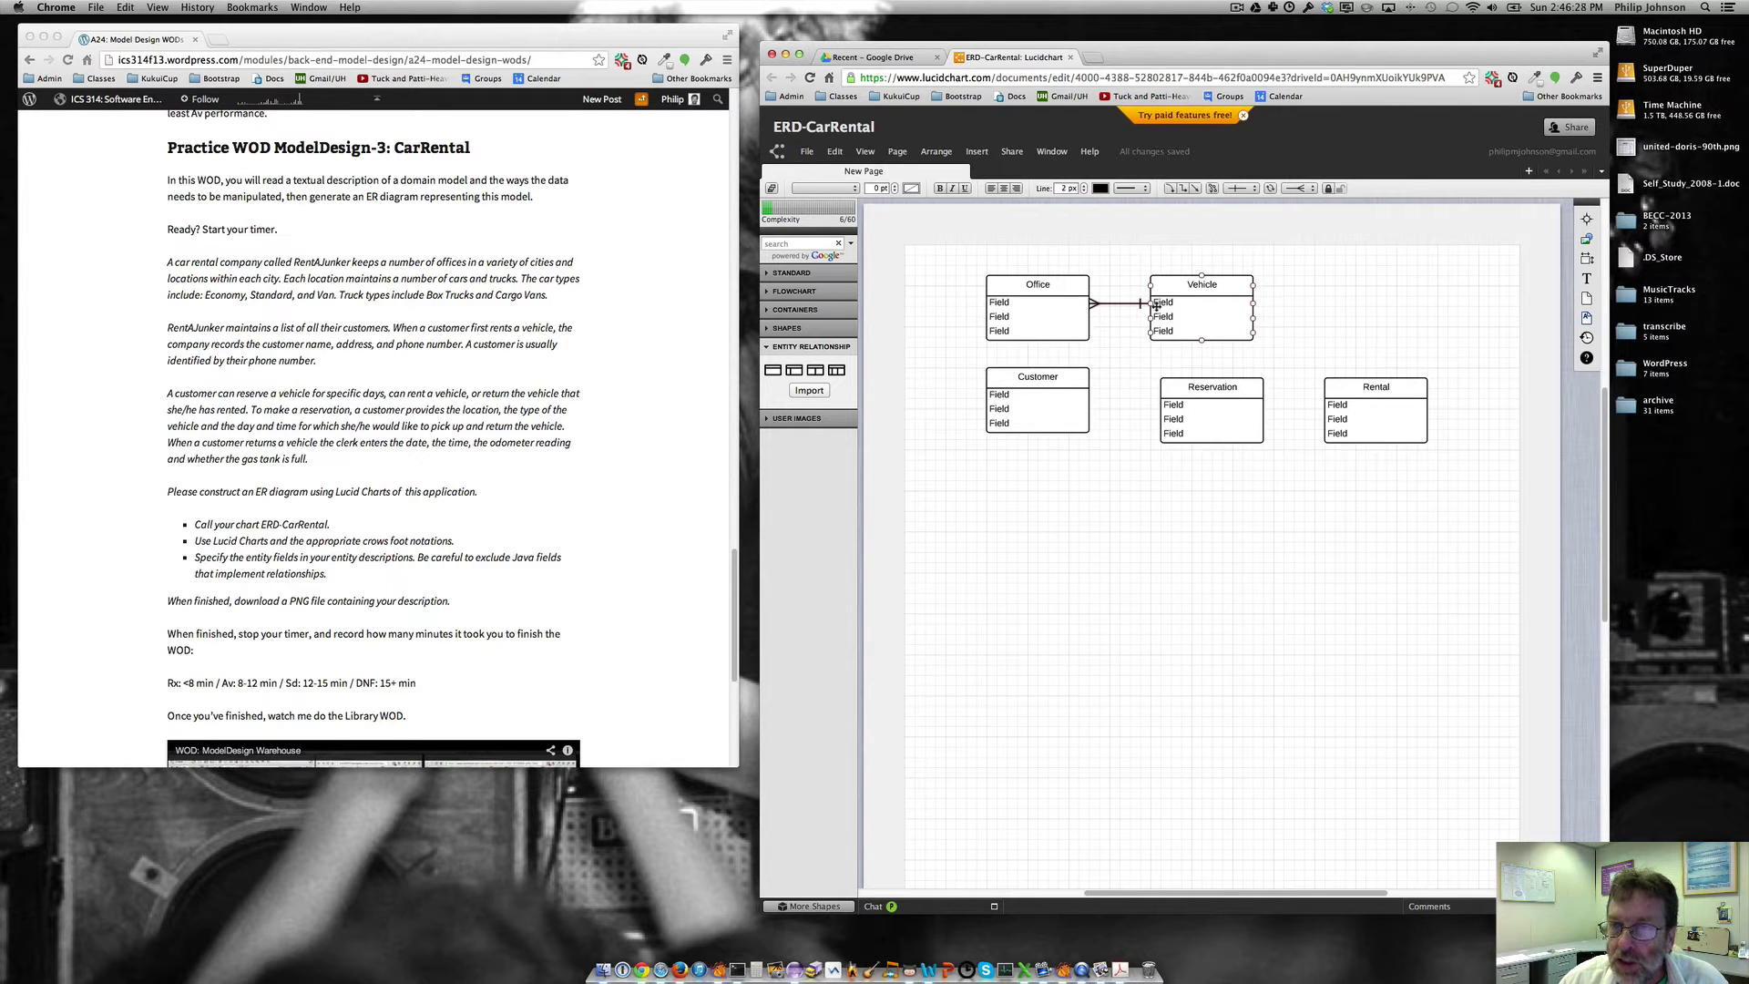
pyautogui.click(1296, 190)
pyautogui.click(1300, 201)
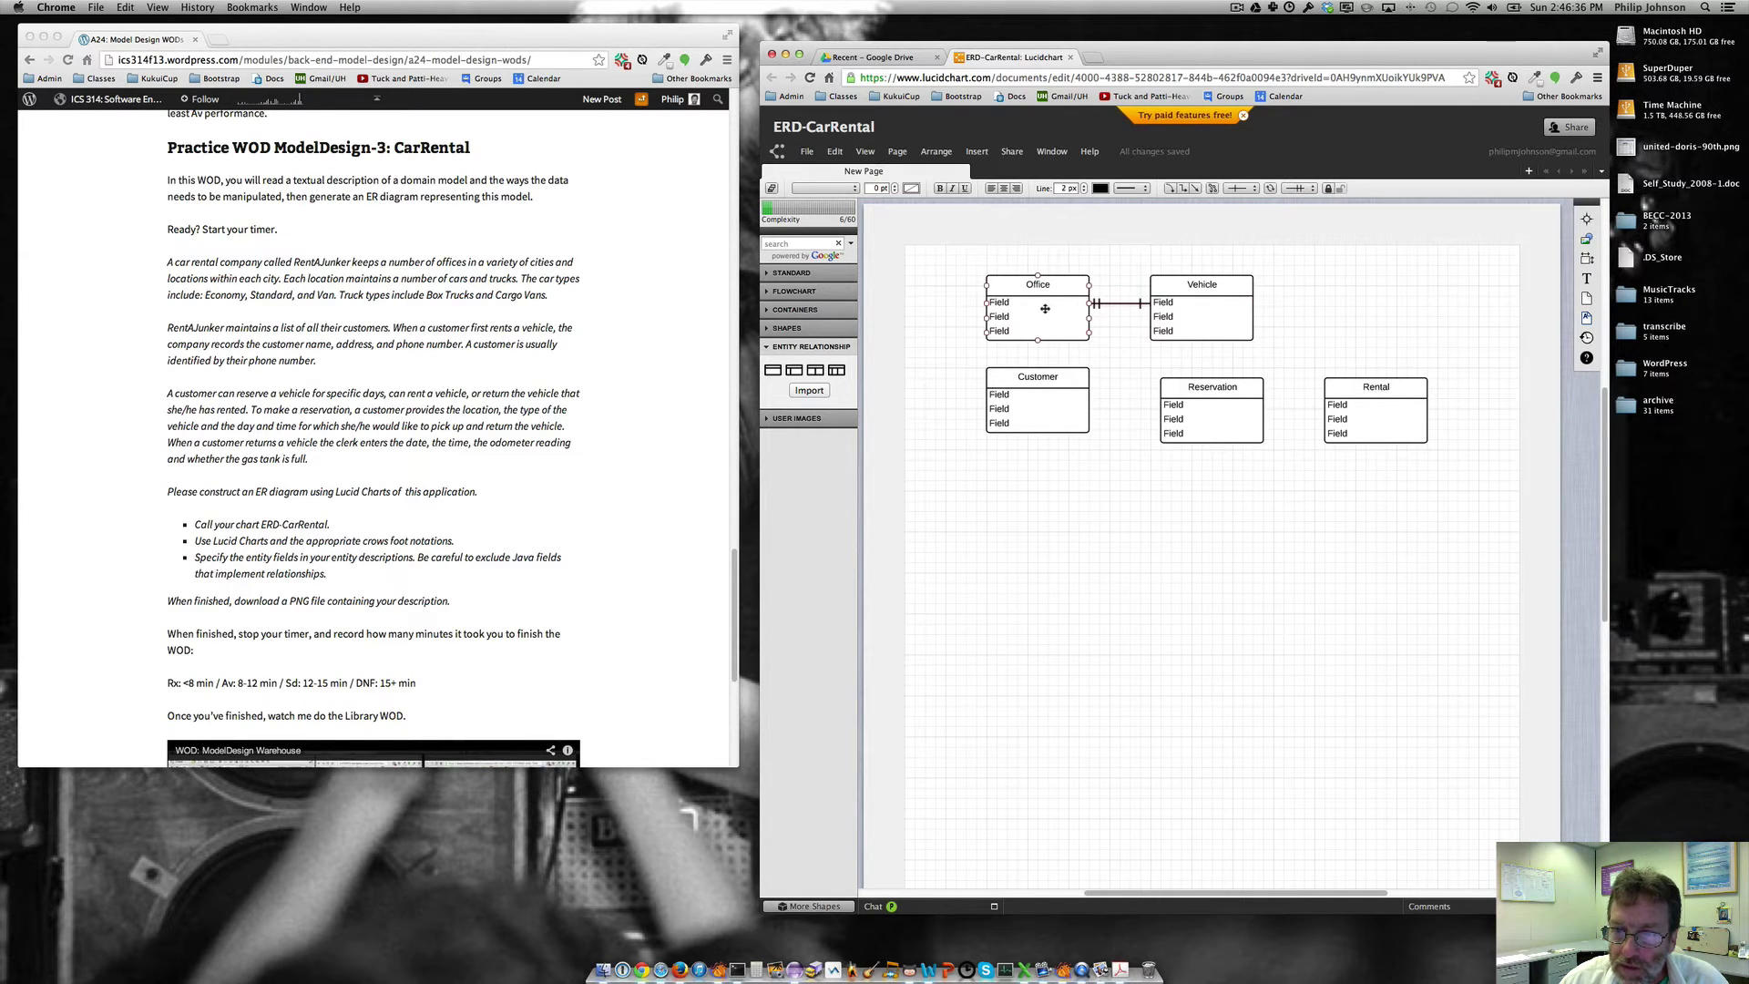
pyautogui.click(1245, 188)
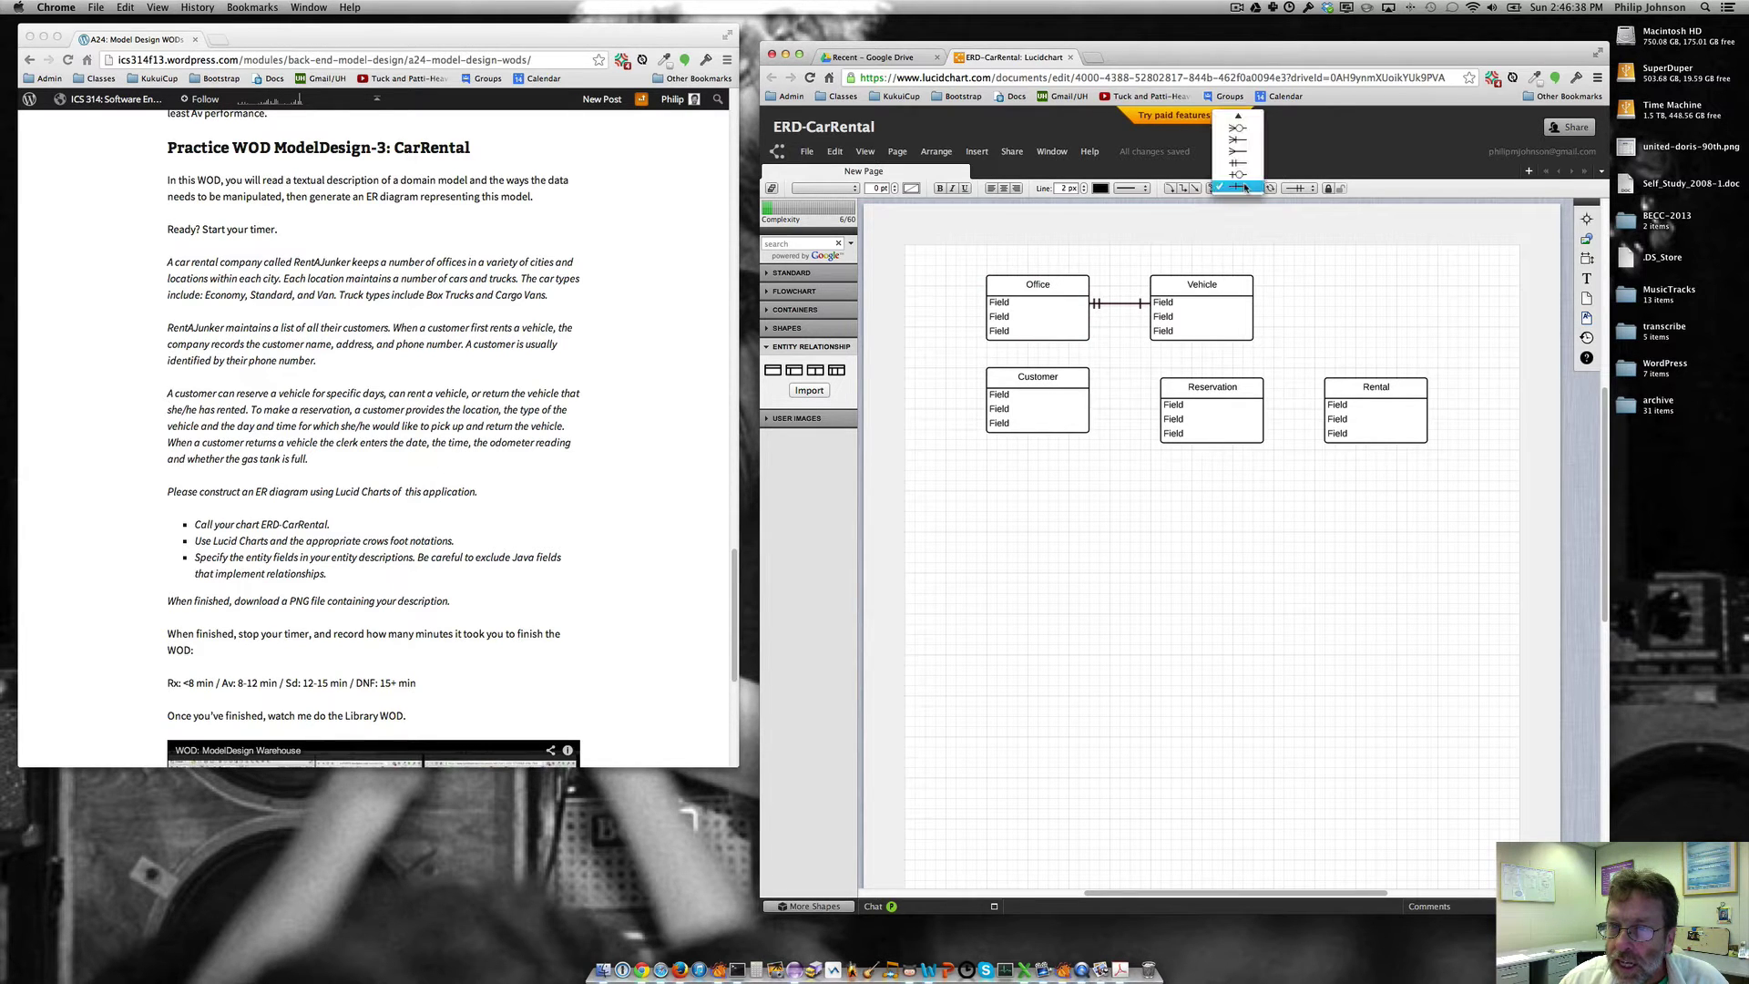
pyautogui.click(1247, 132)
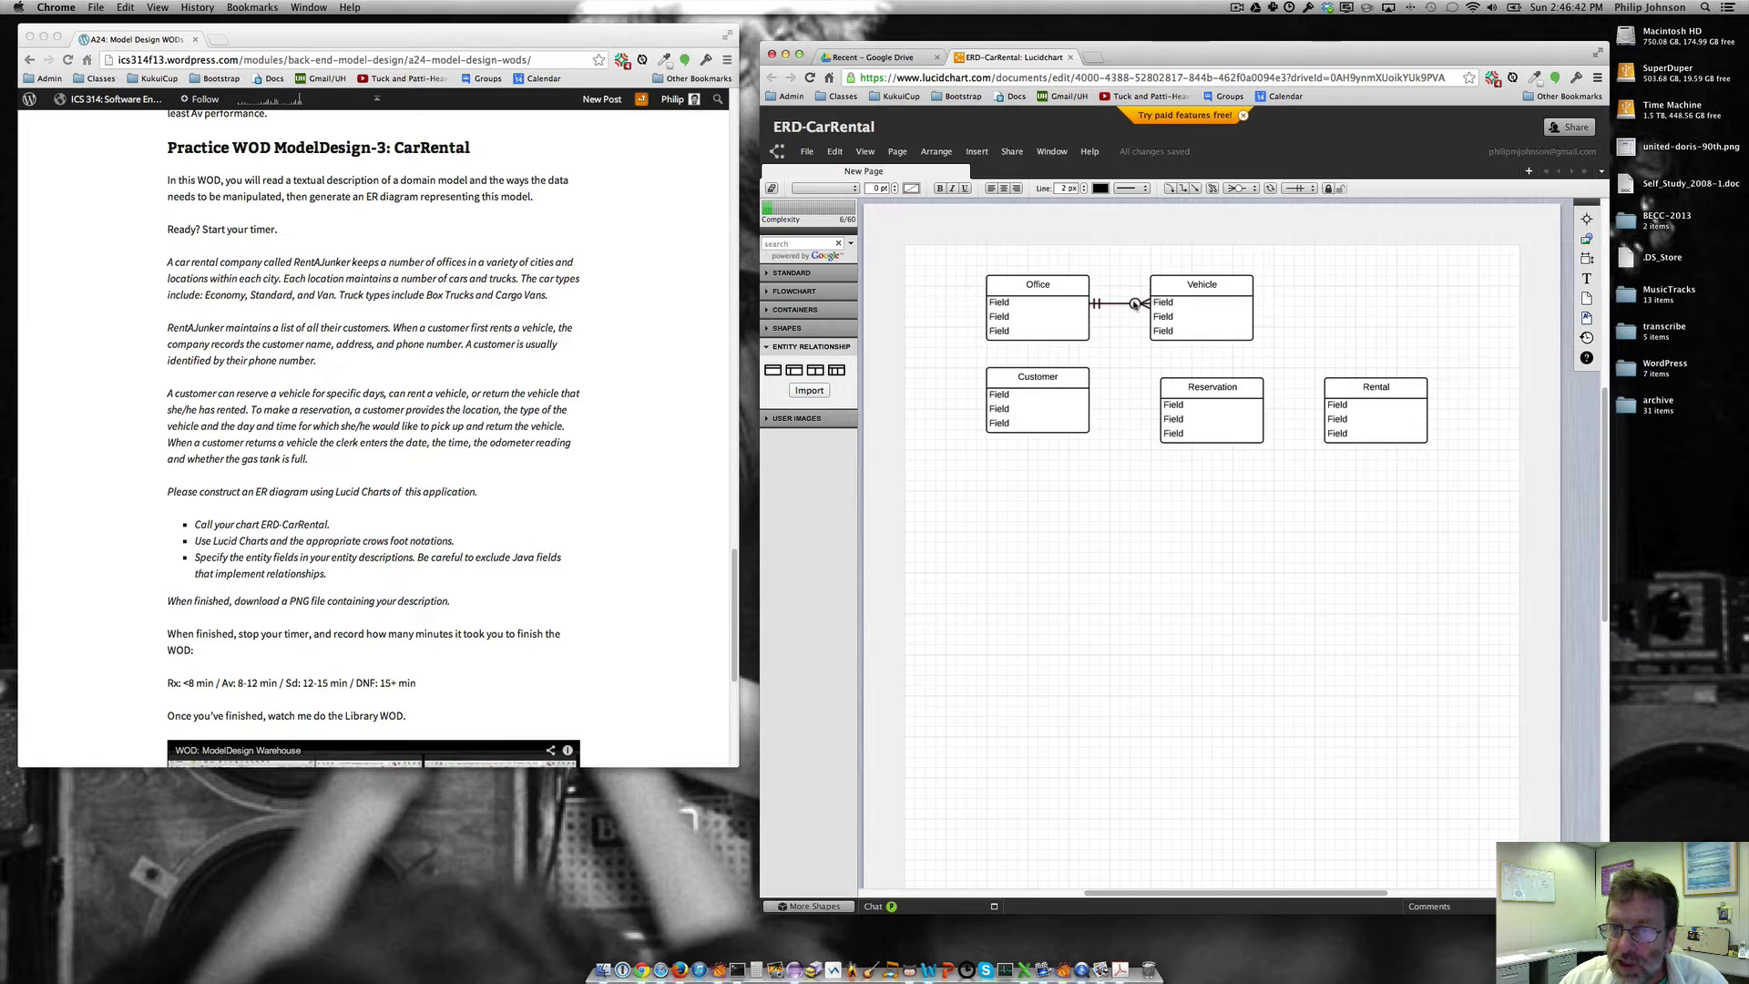
pyautogui.click(1198, 317)
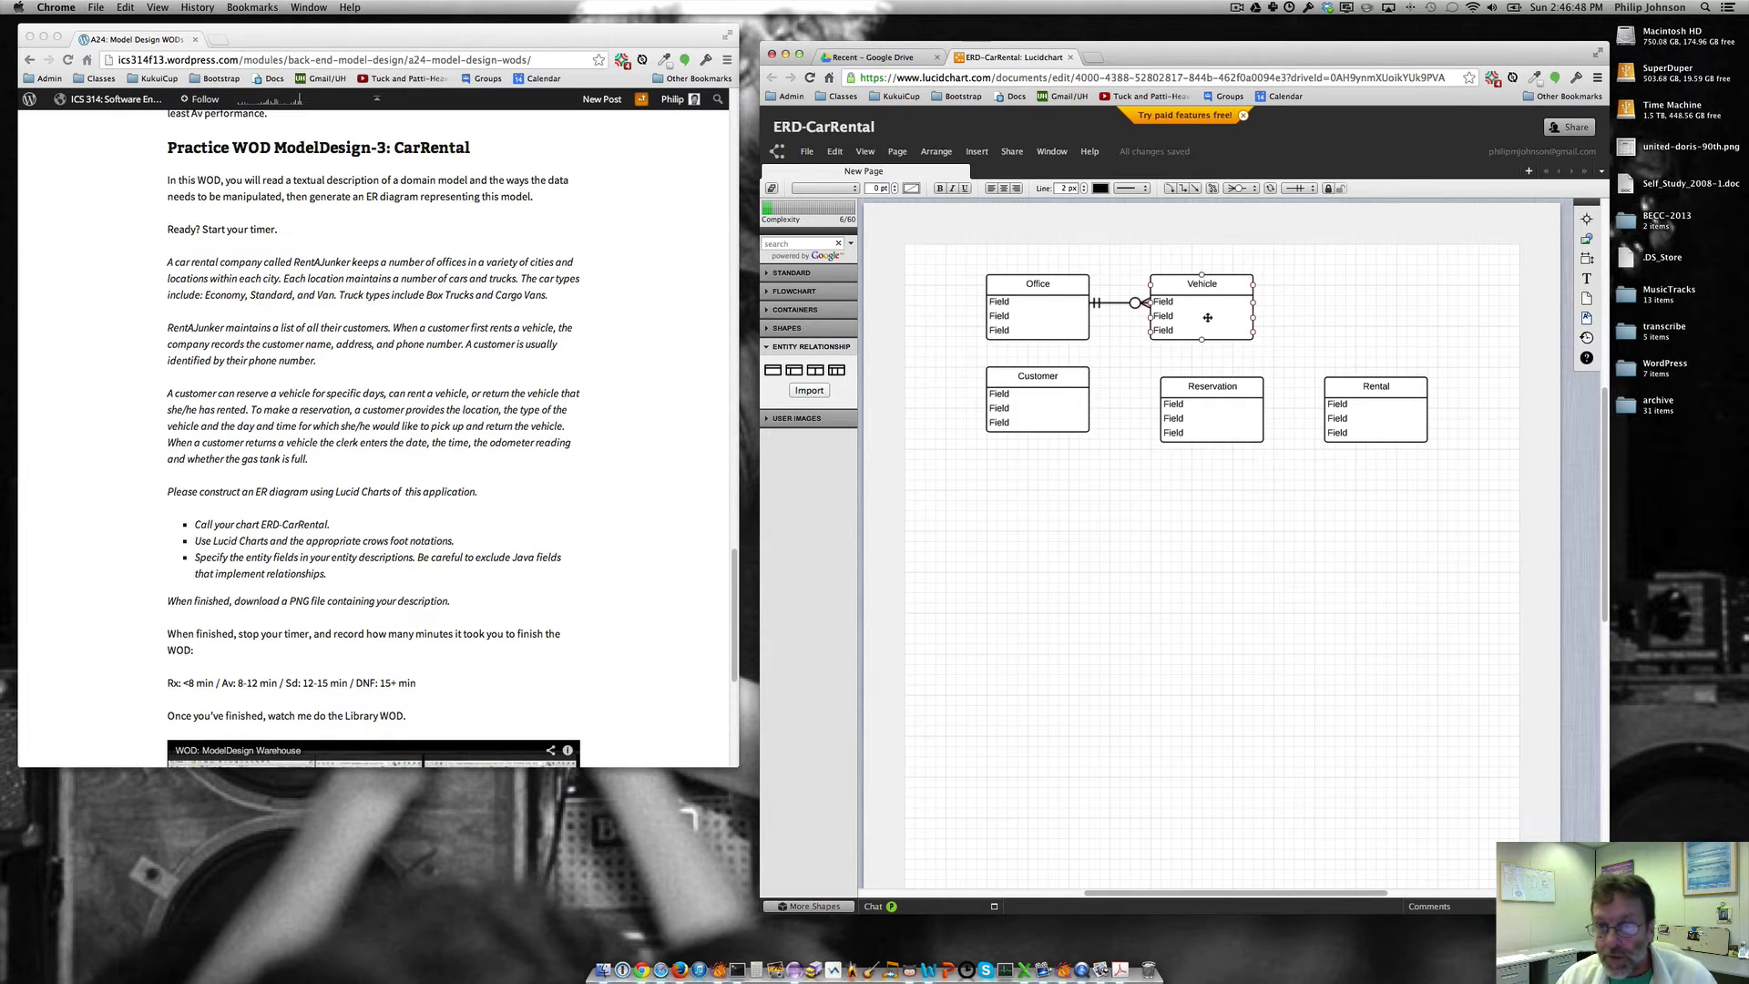
pyautogui.click(1345, 285)
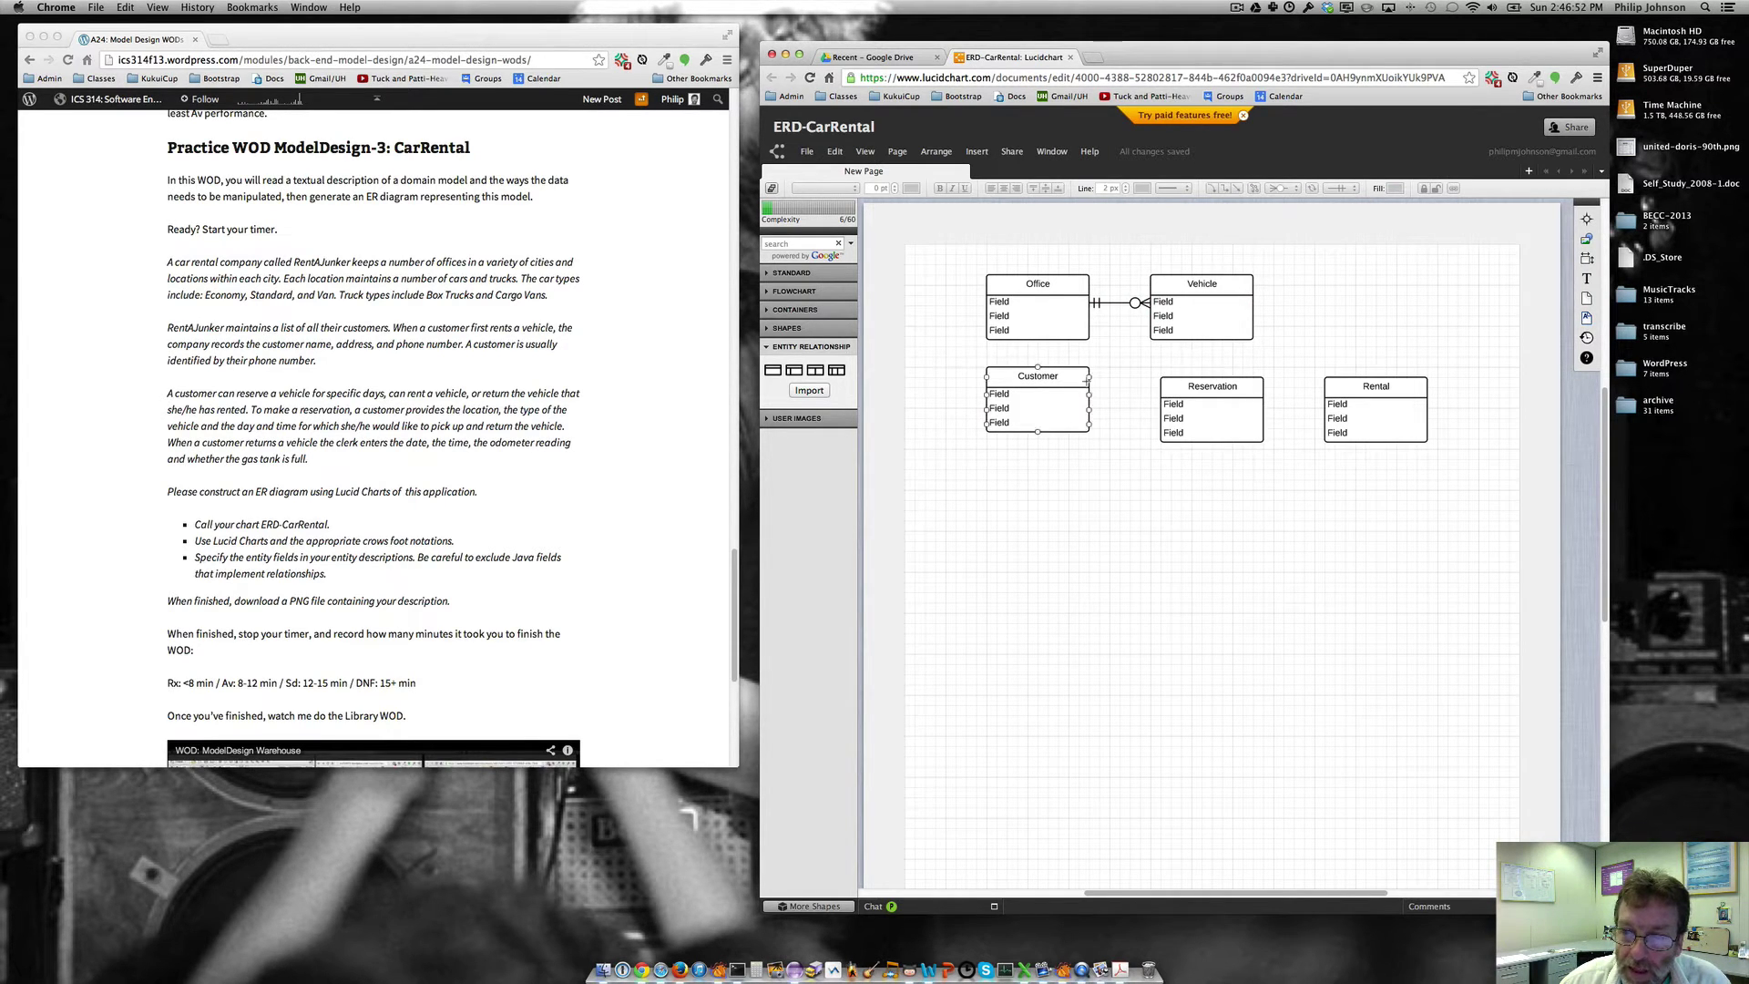
# Move Customer down below Rental and shift Reservation beneath Vehicle.
pyautogui.moveTo(1070, 375); pyautogui.dragTo(1400, 529)
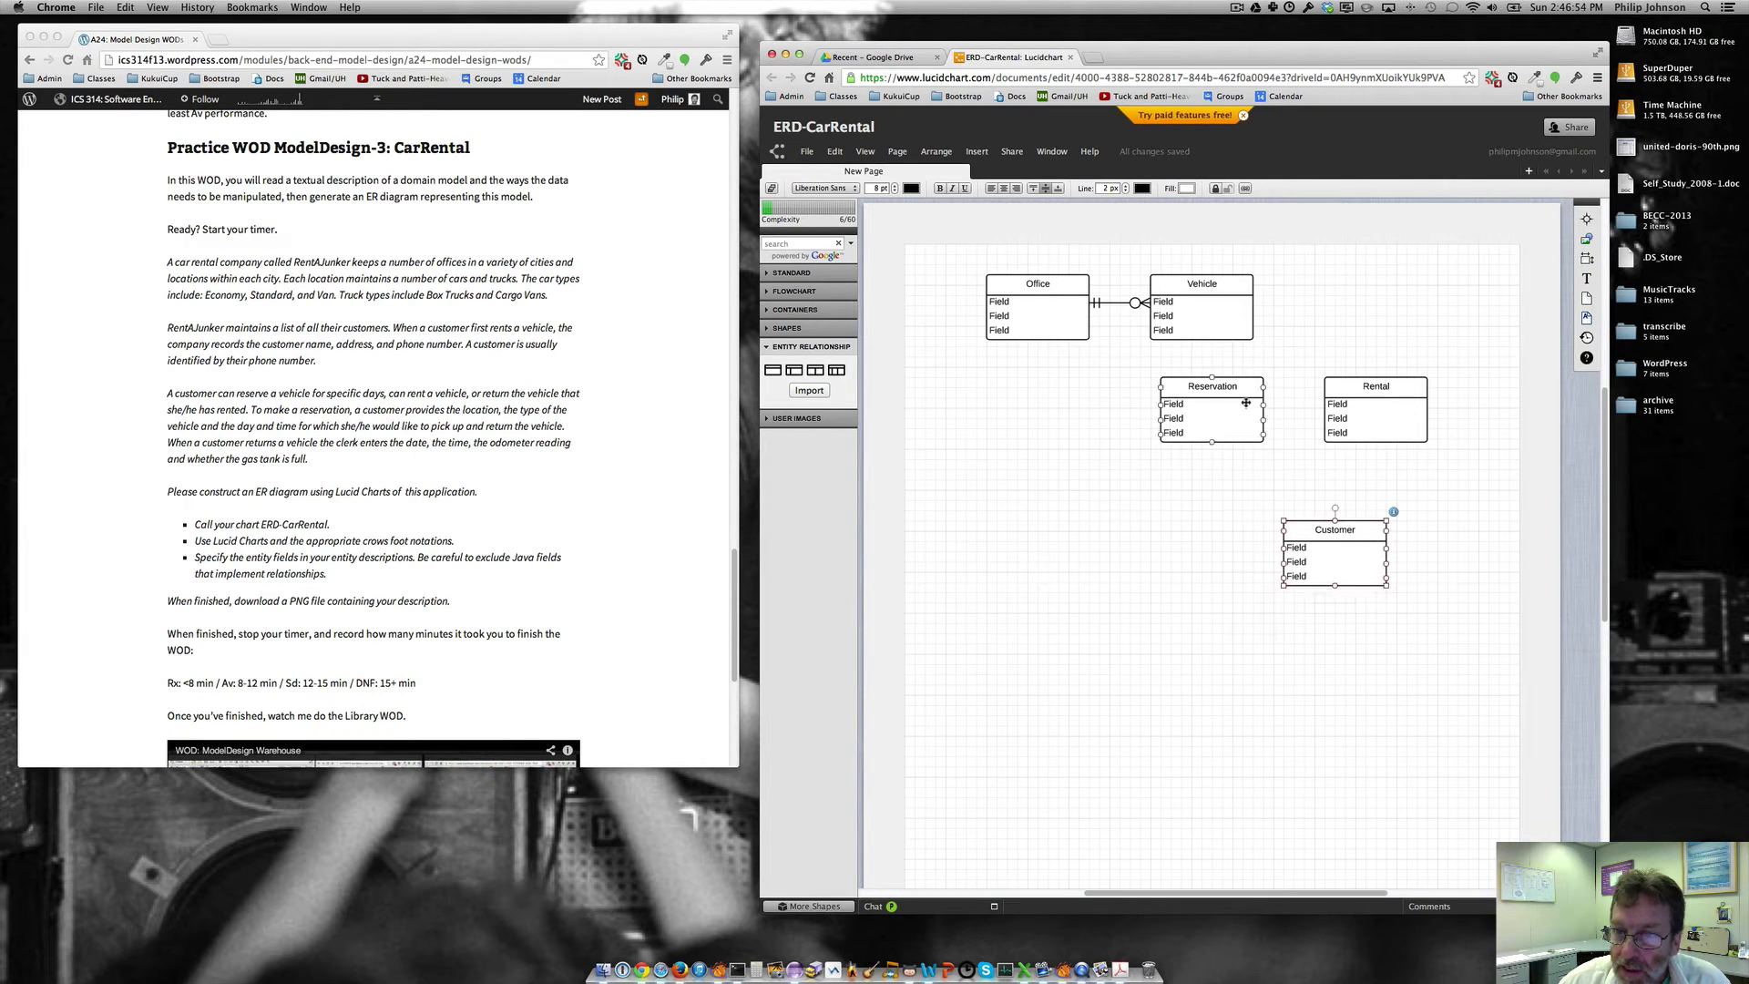
pyautogui.moveTo(1240, 387); pyautogui.dragTo(1239, 401)
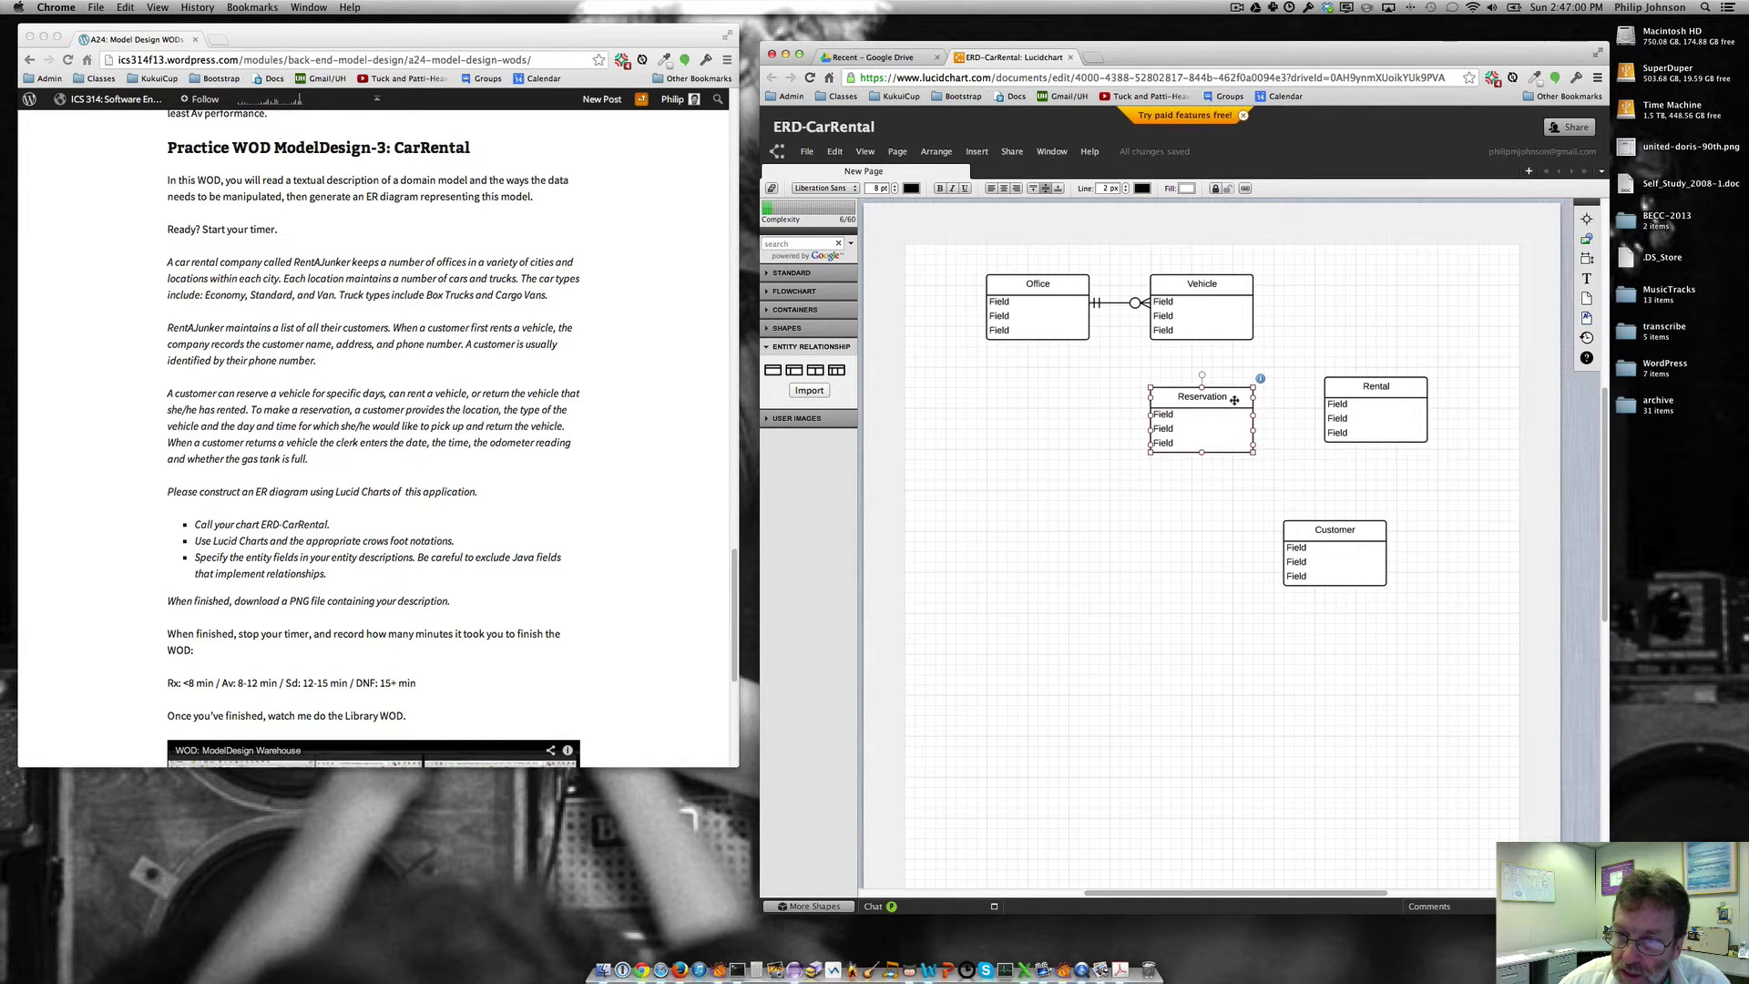
pyautogui.scroll(-1, 1216, 391)
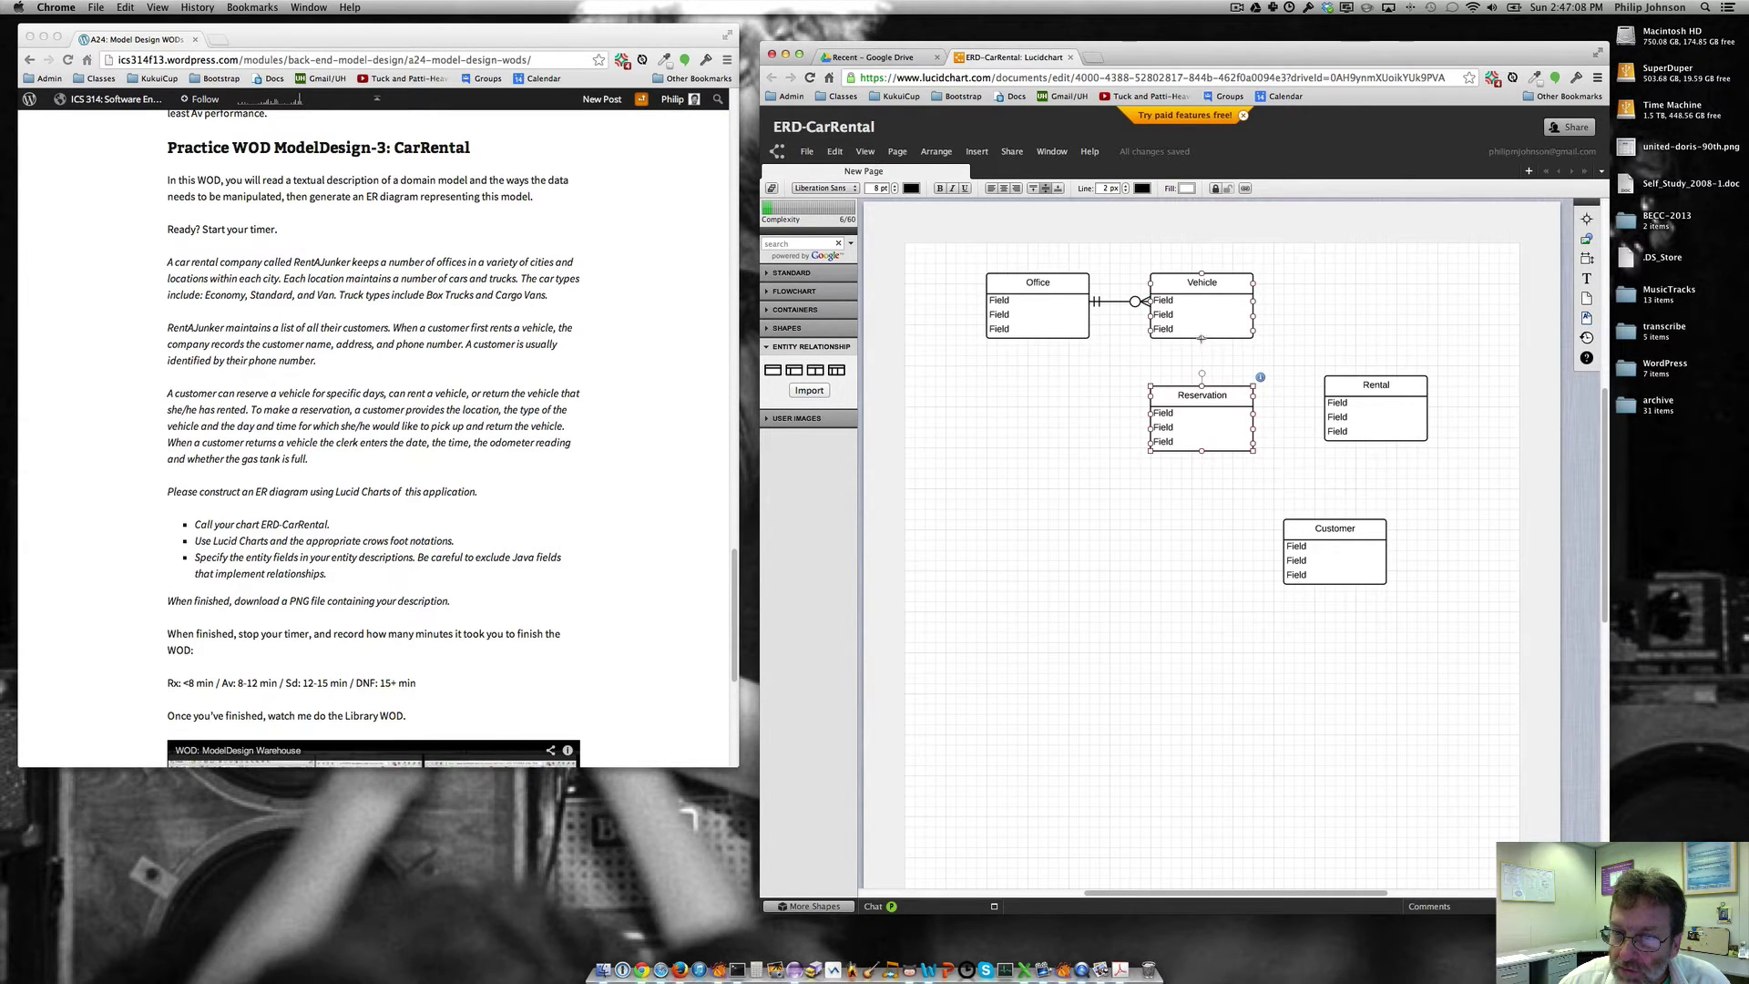
# Link Vehicle to Reservation (one-and-only-one to zero-or-many) and move Rental beside Reservation.
pyautogui.moveTo(1201, 339)
pyautogui.mouseDown()
pyautogui.moveTo(1202, 377)
pyautogui.moveTo(1202, 339)
pyautogui.mouseUp()
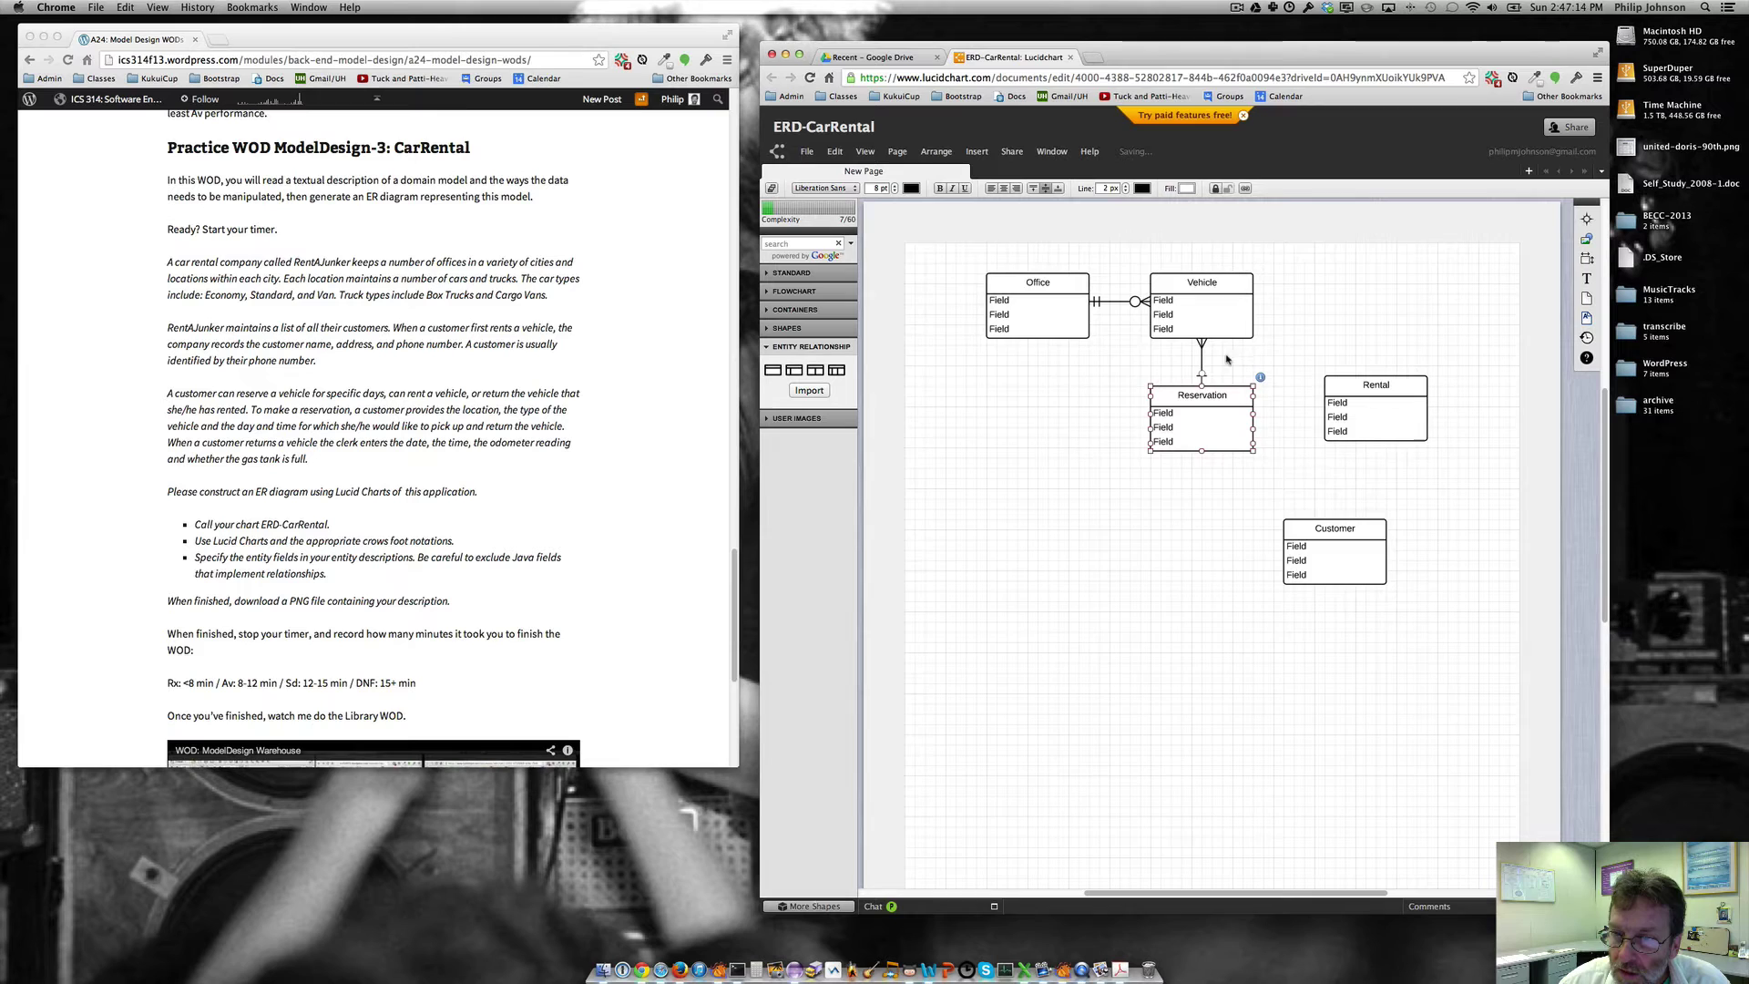
pyautogui.click(1202, 367)
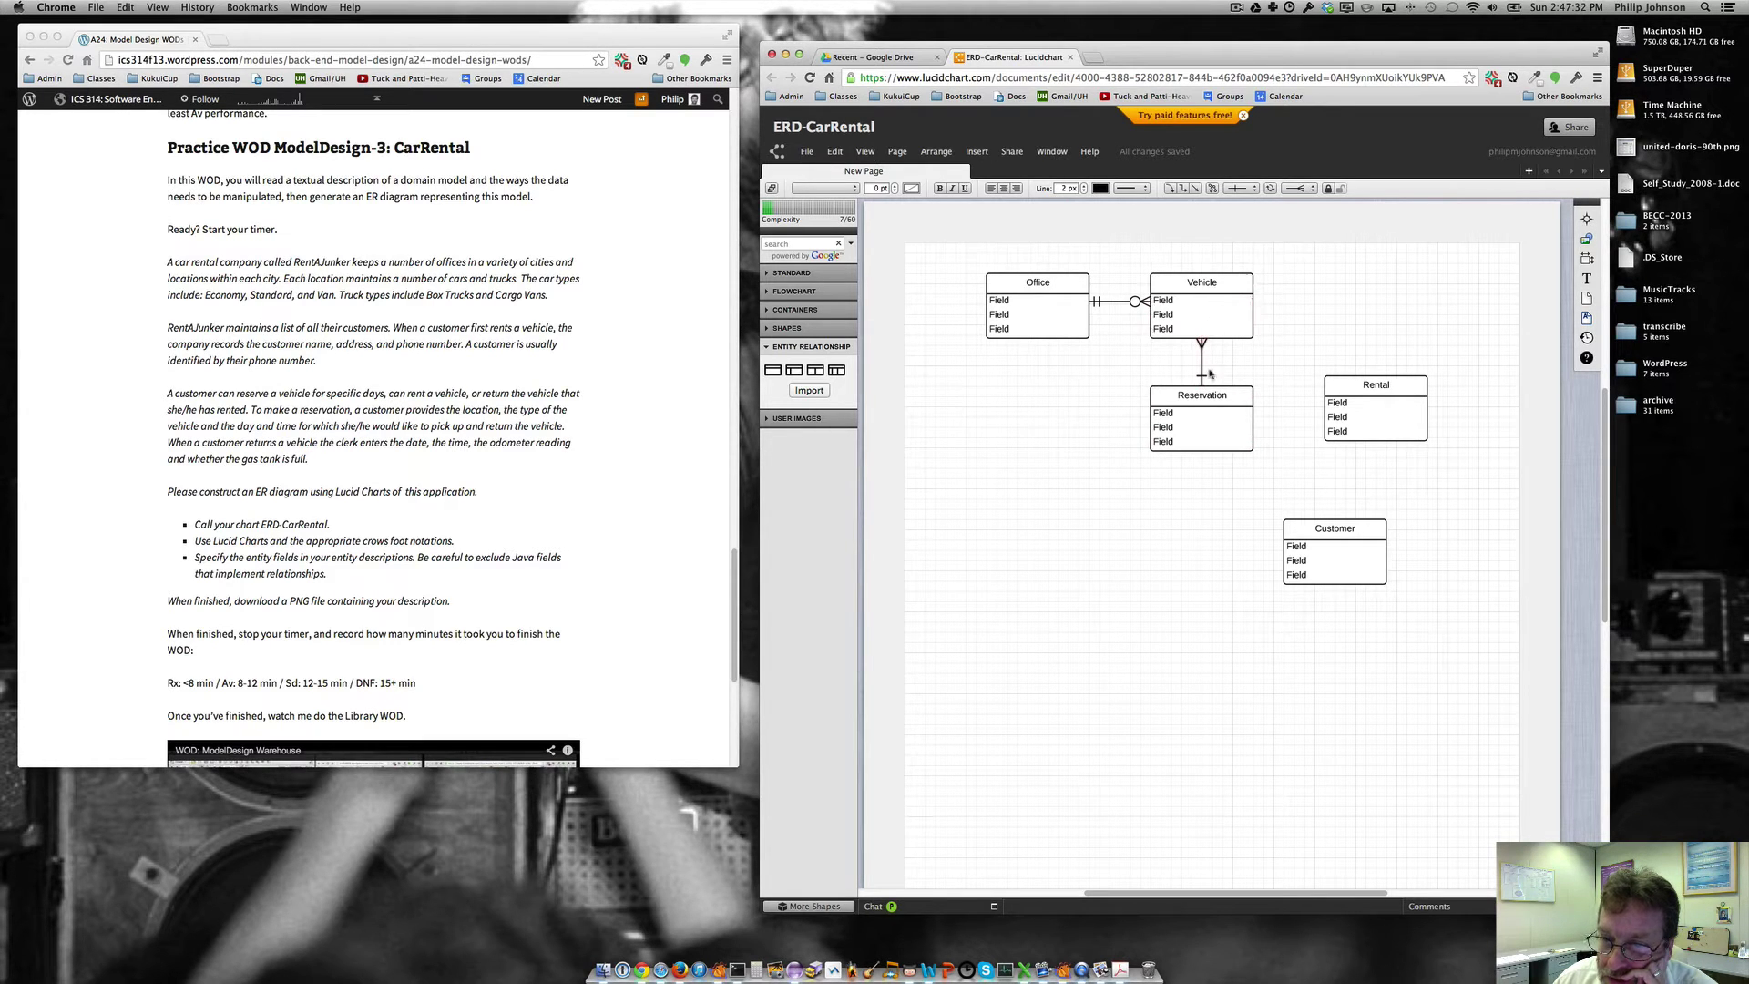
pyautogui.click(1241, 189)
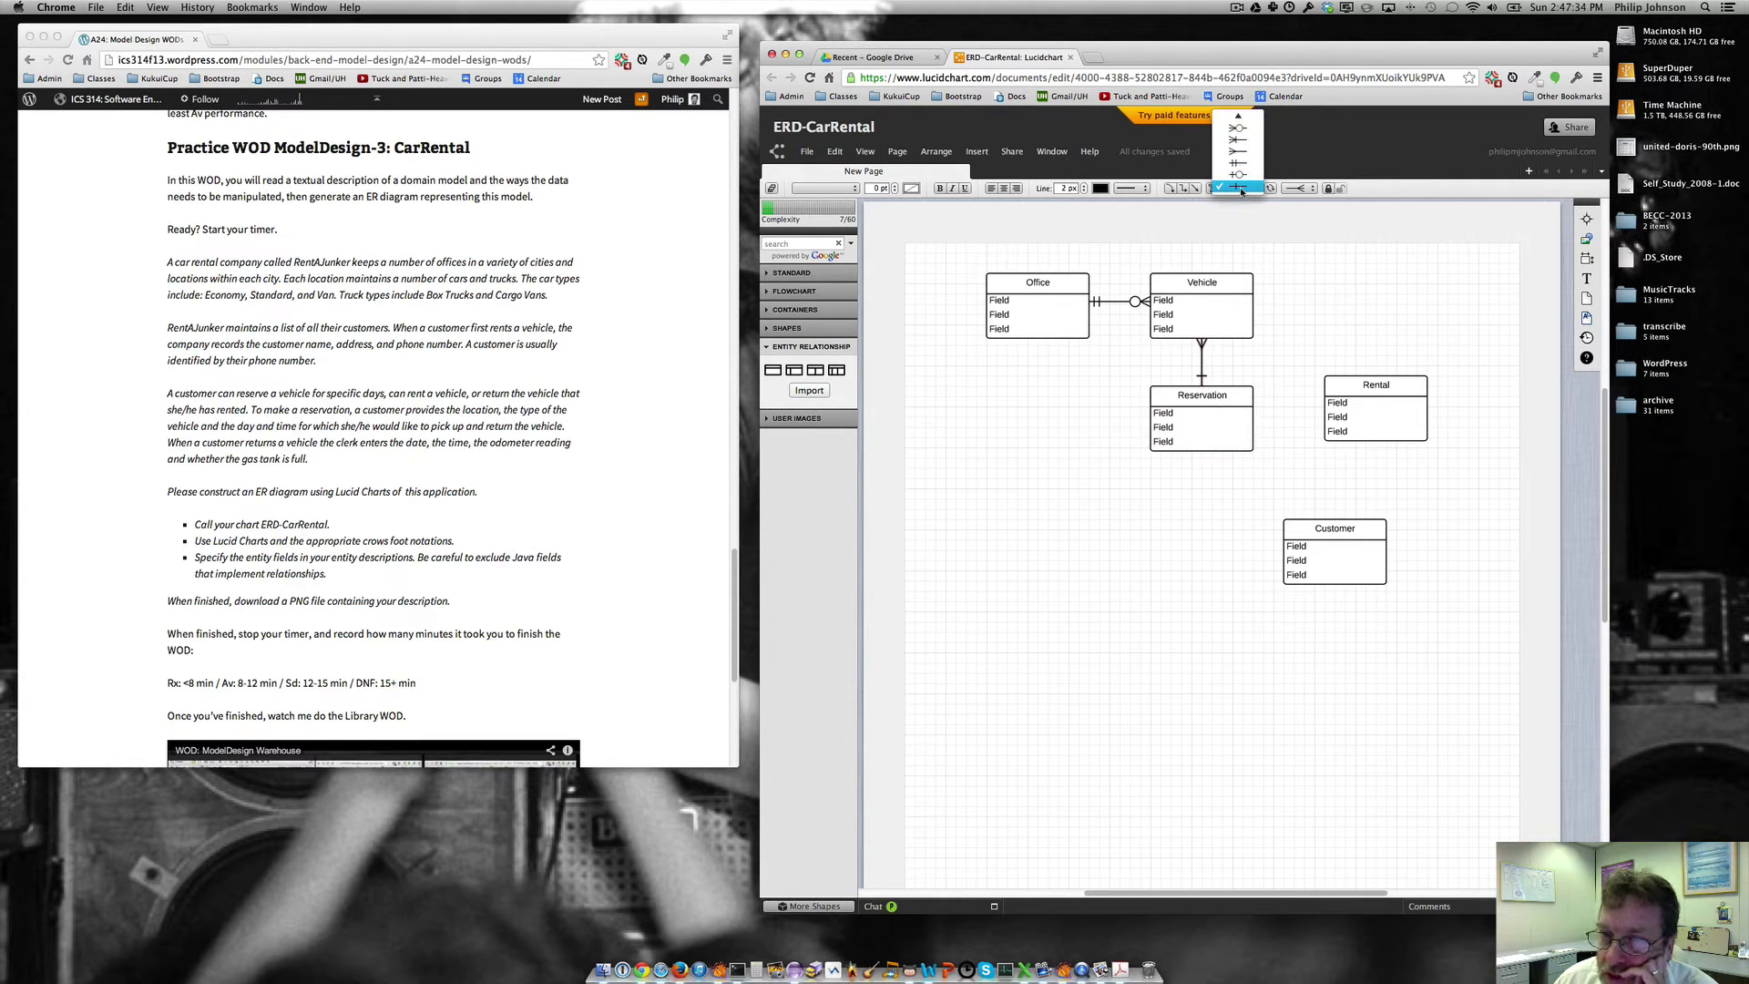
pyautogui.click(1239, 129)
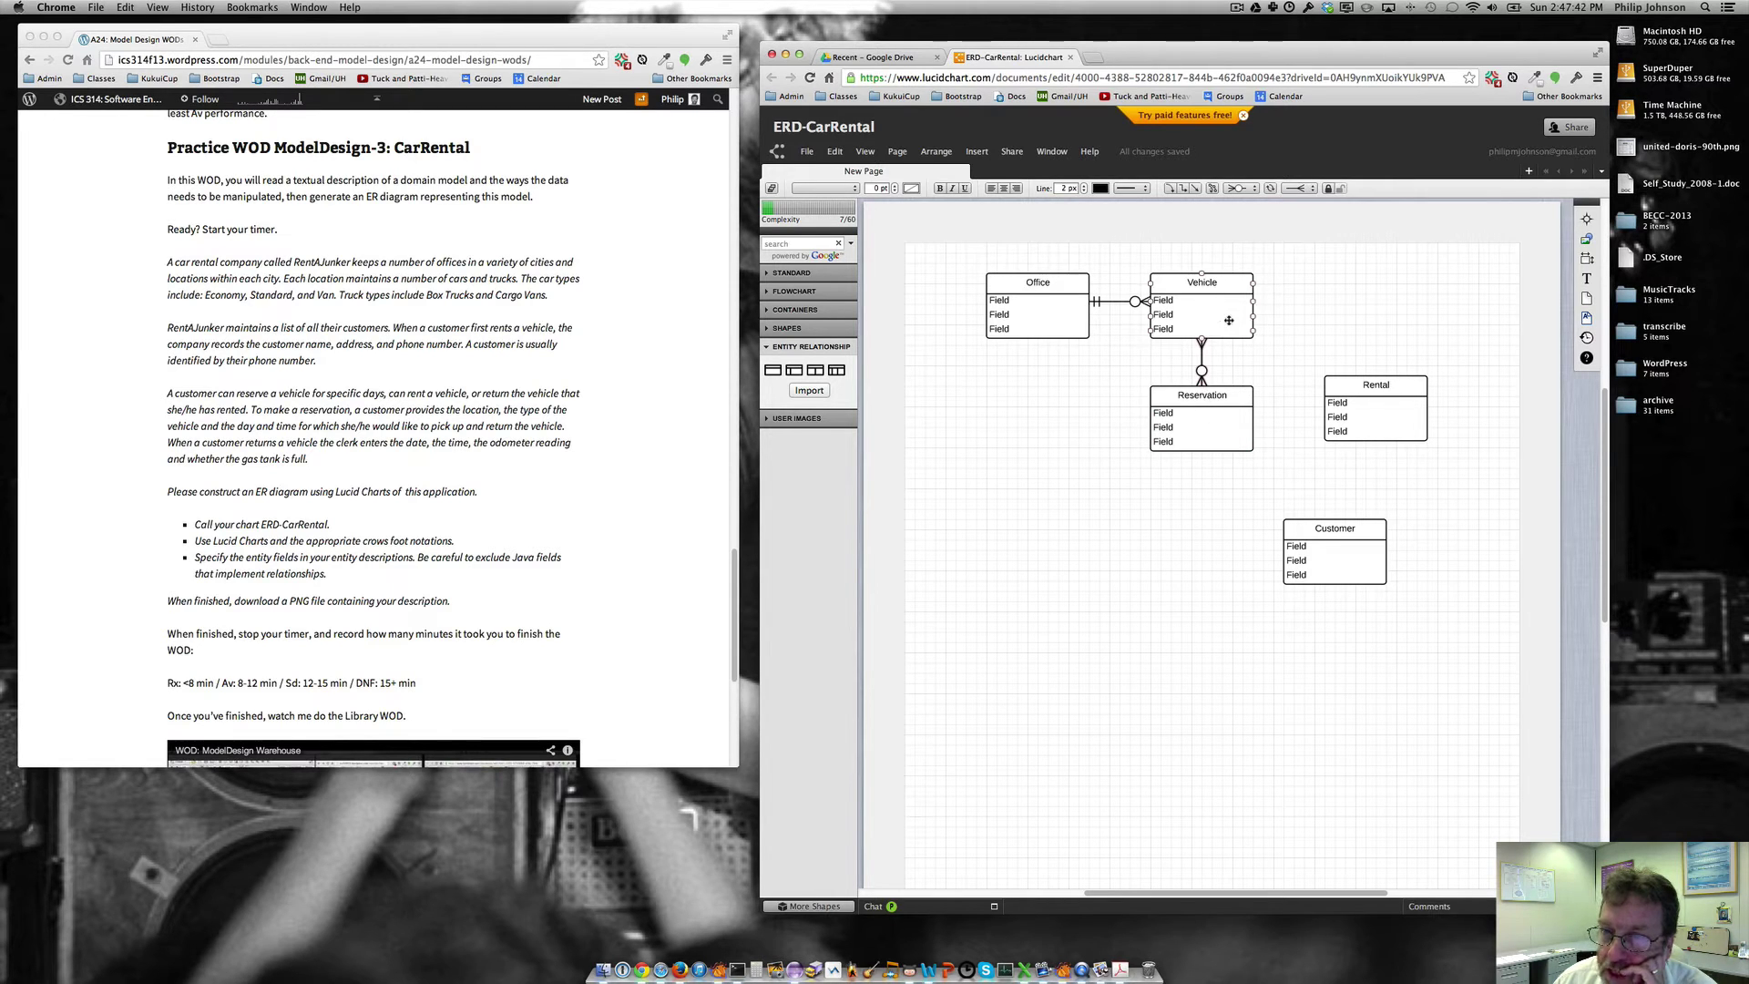
pyautogui.click(1296, 188)
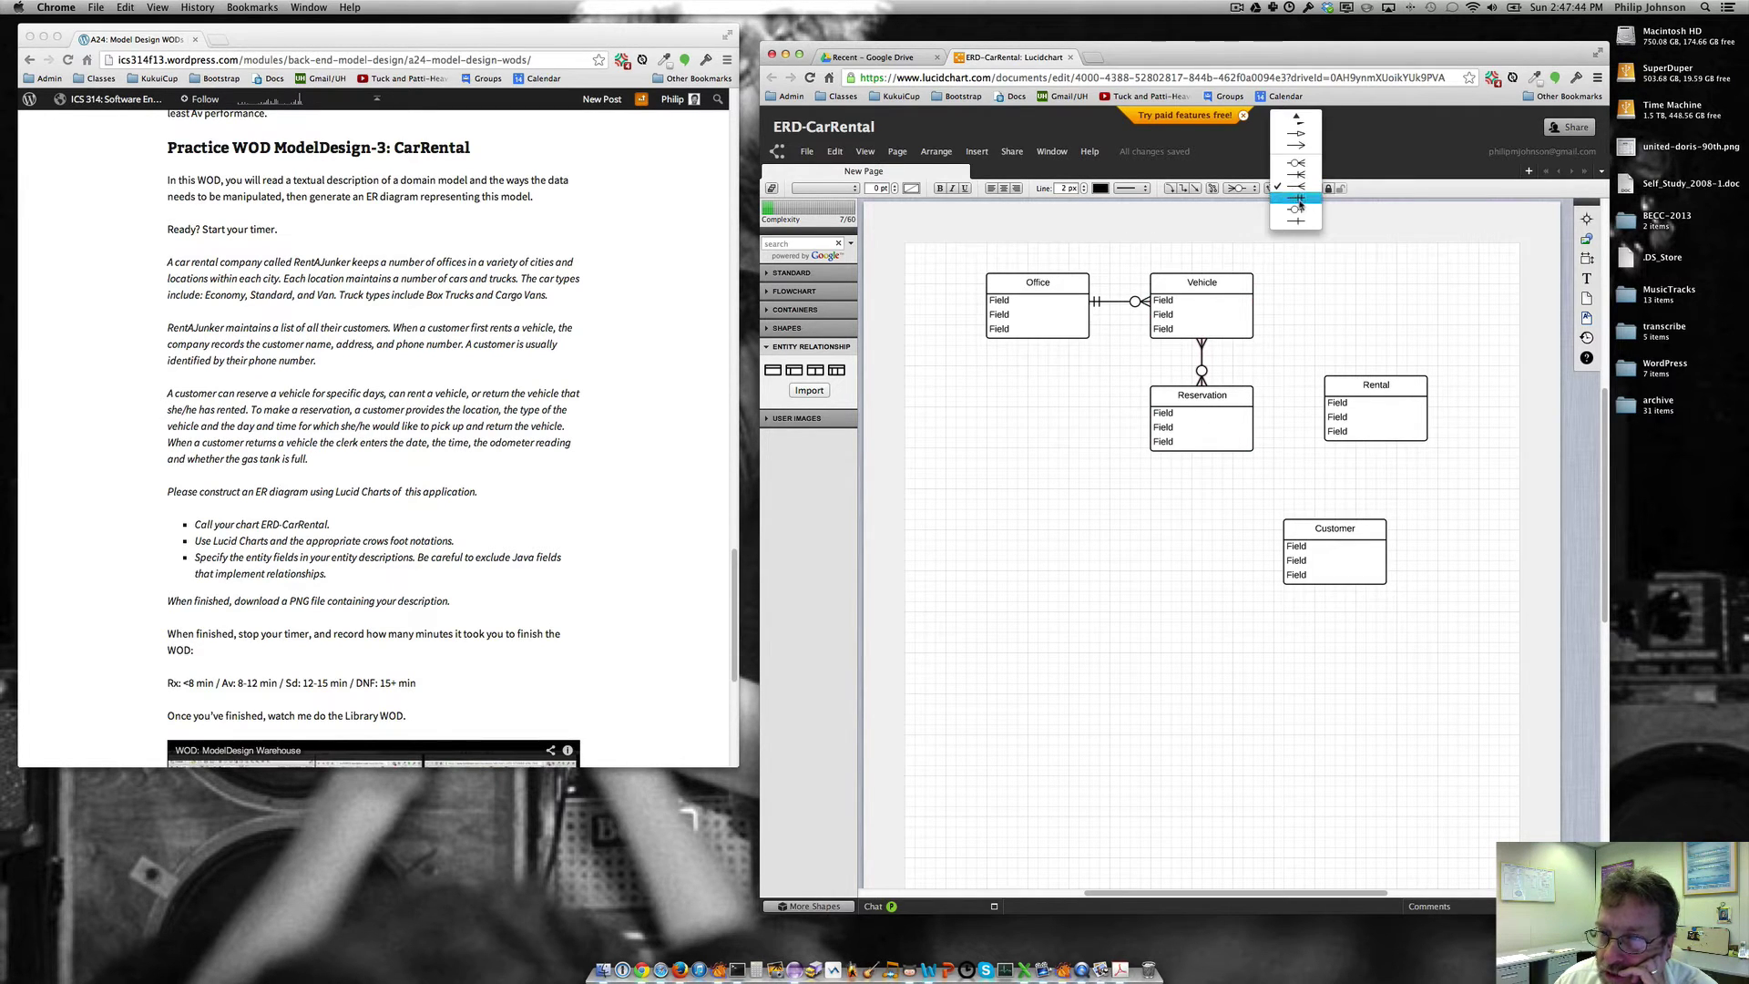
pyautogui.click(1299, 201)
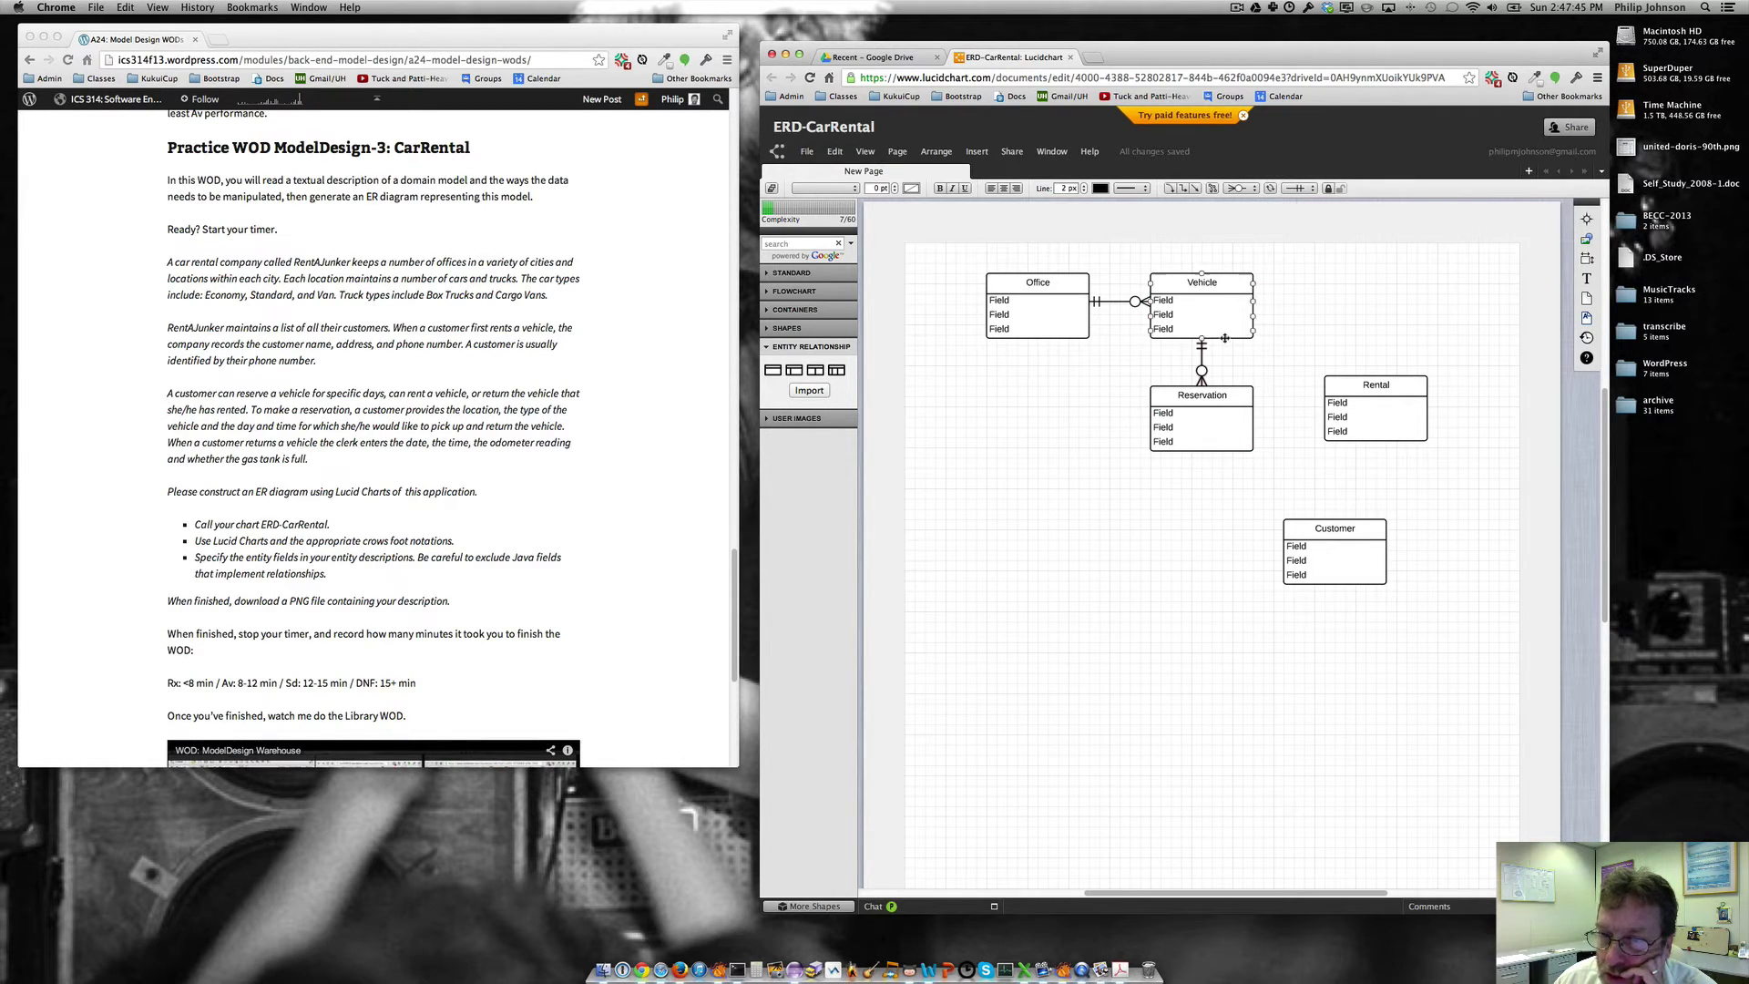
pyautogui.click(1399, 387)
pyautogui.moveTo(1399, 386); pyautogui.dragTo(1359, 397)
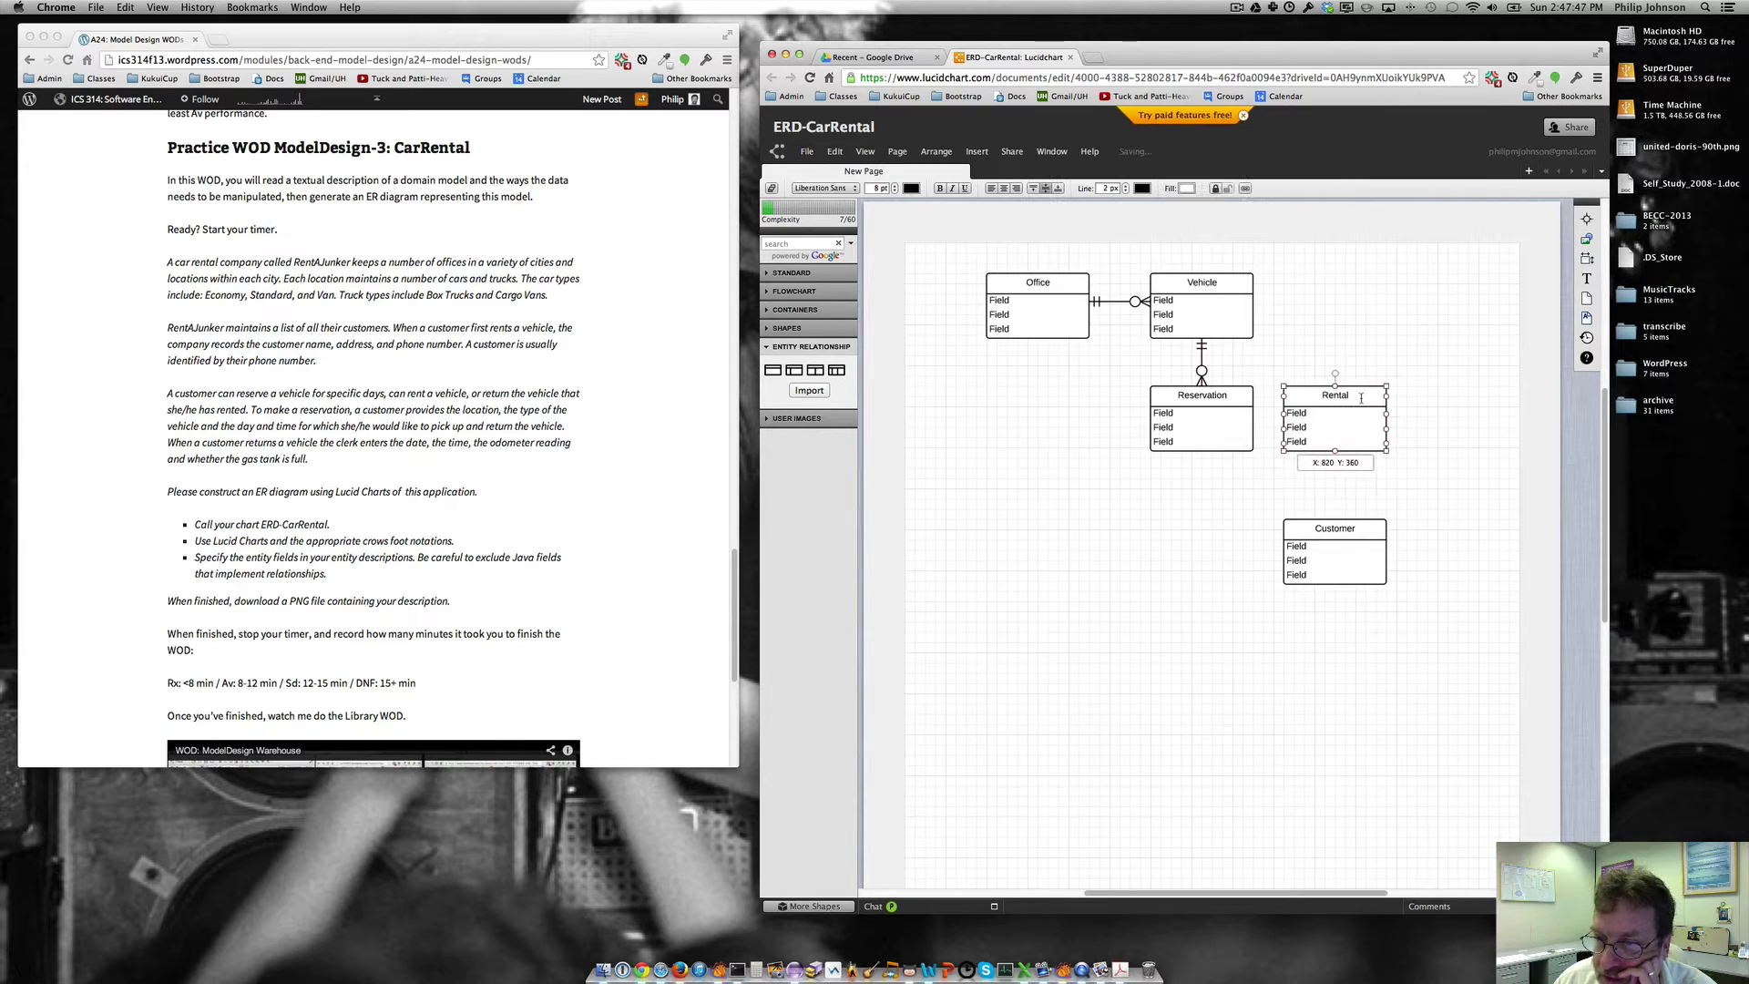
pyautogui.click(1247, 501)
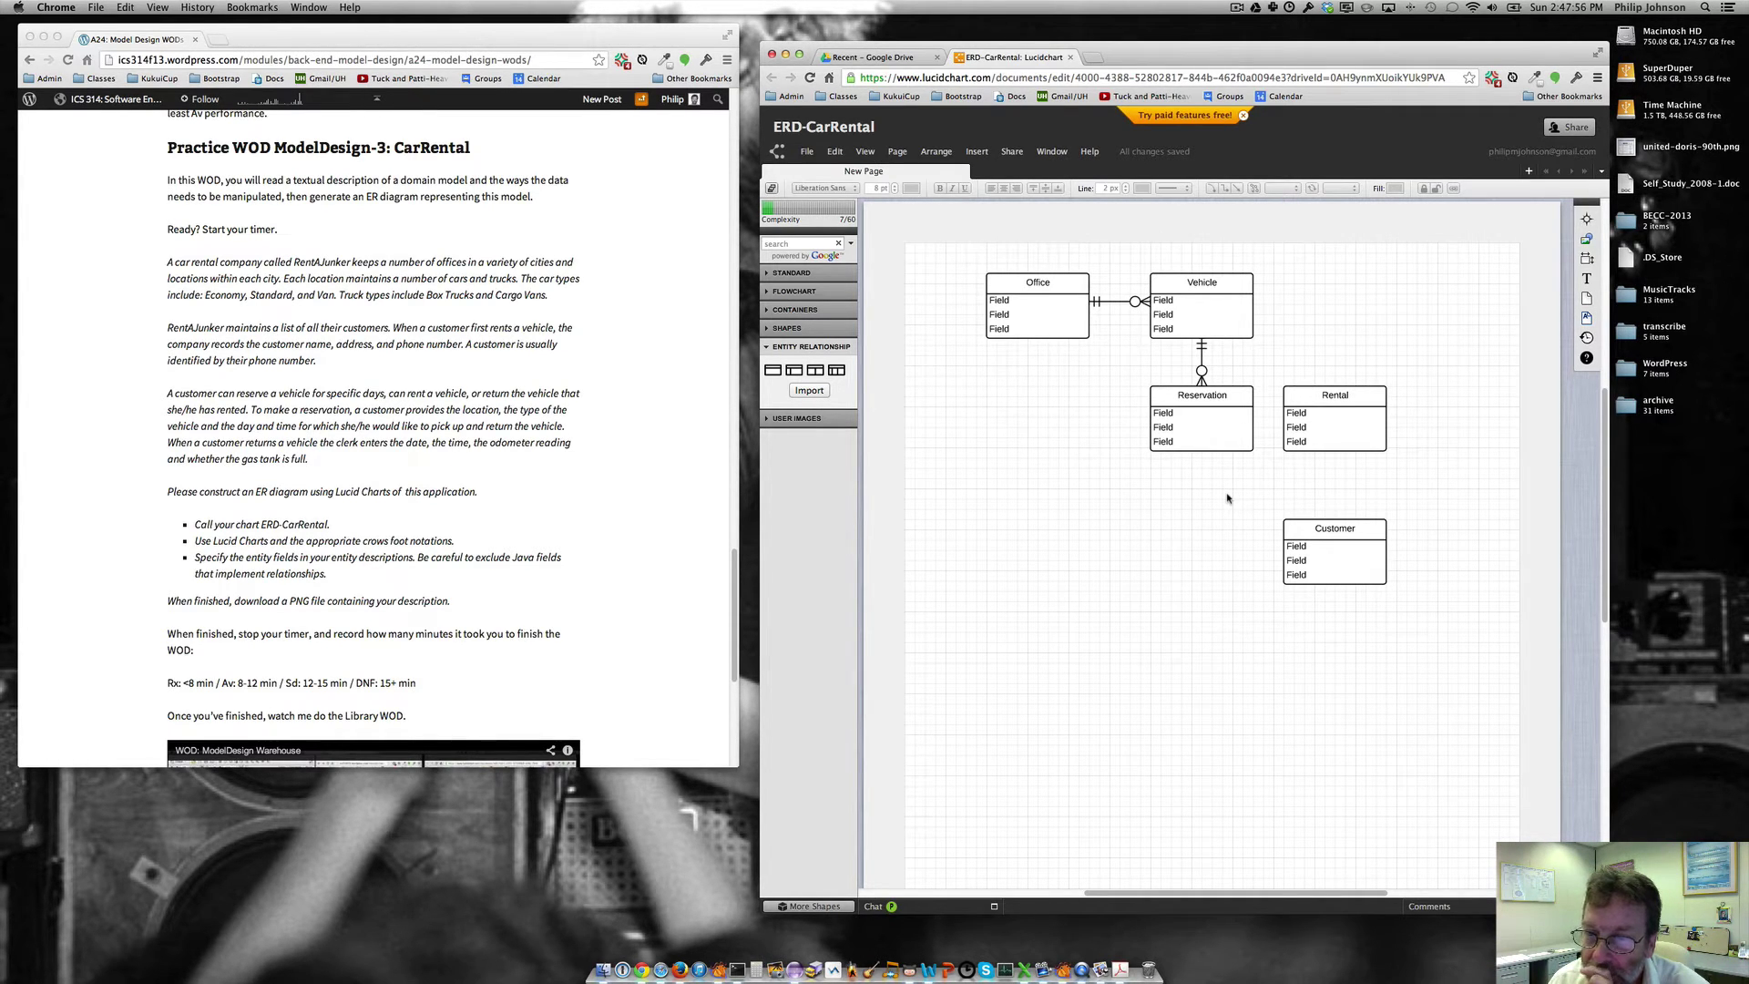
pyautogui.click(1362, 401)
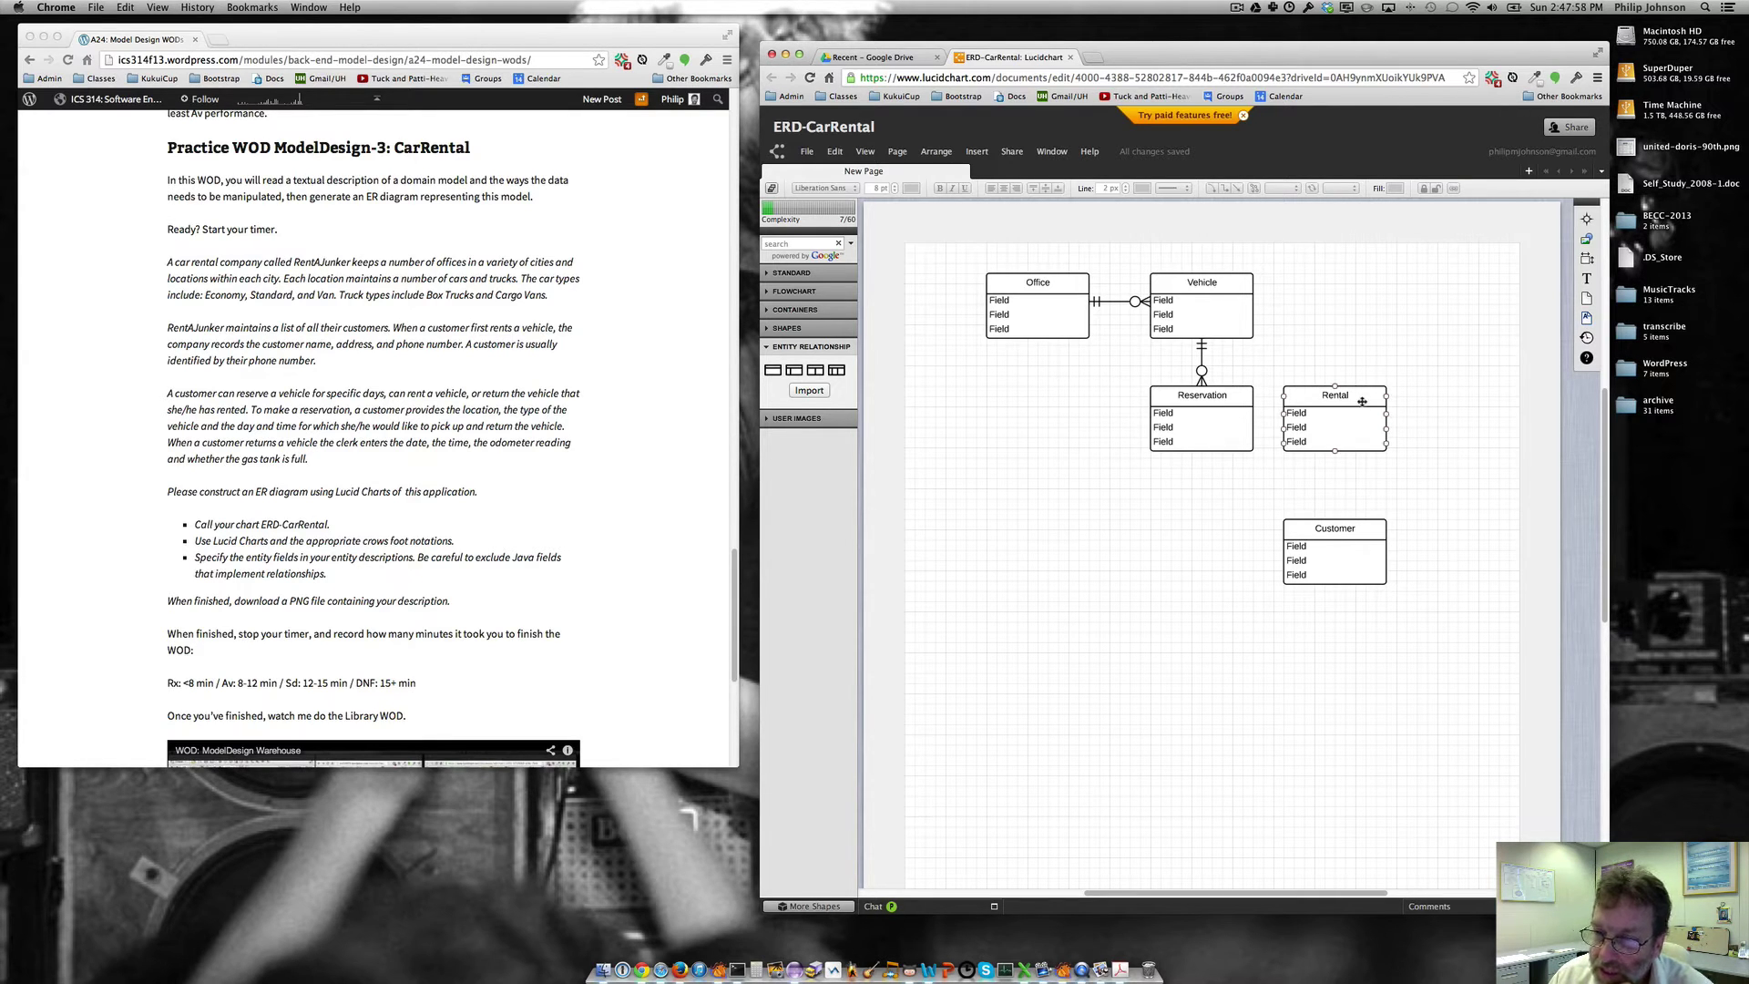
pyautogui.click(1226, 289)
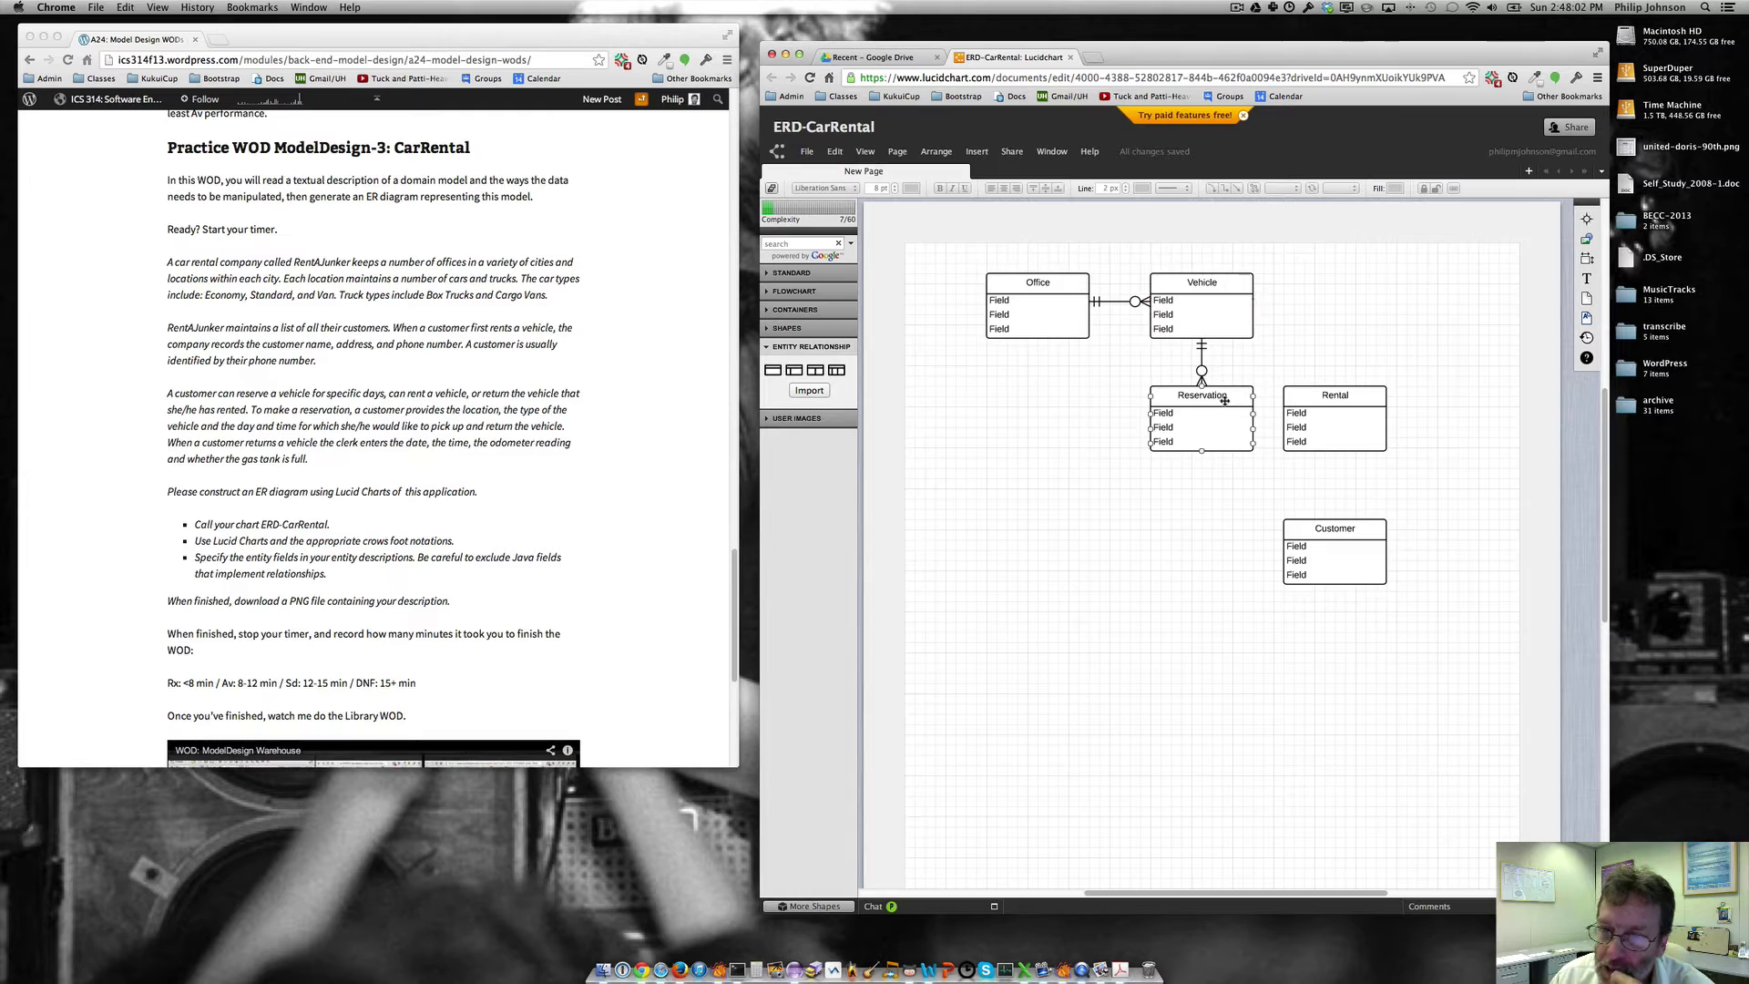
pyautogui.click(1227, 284)
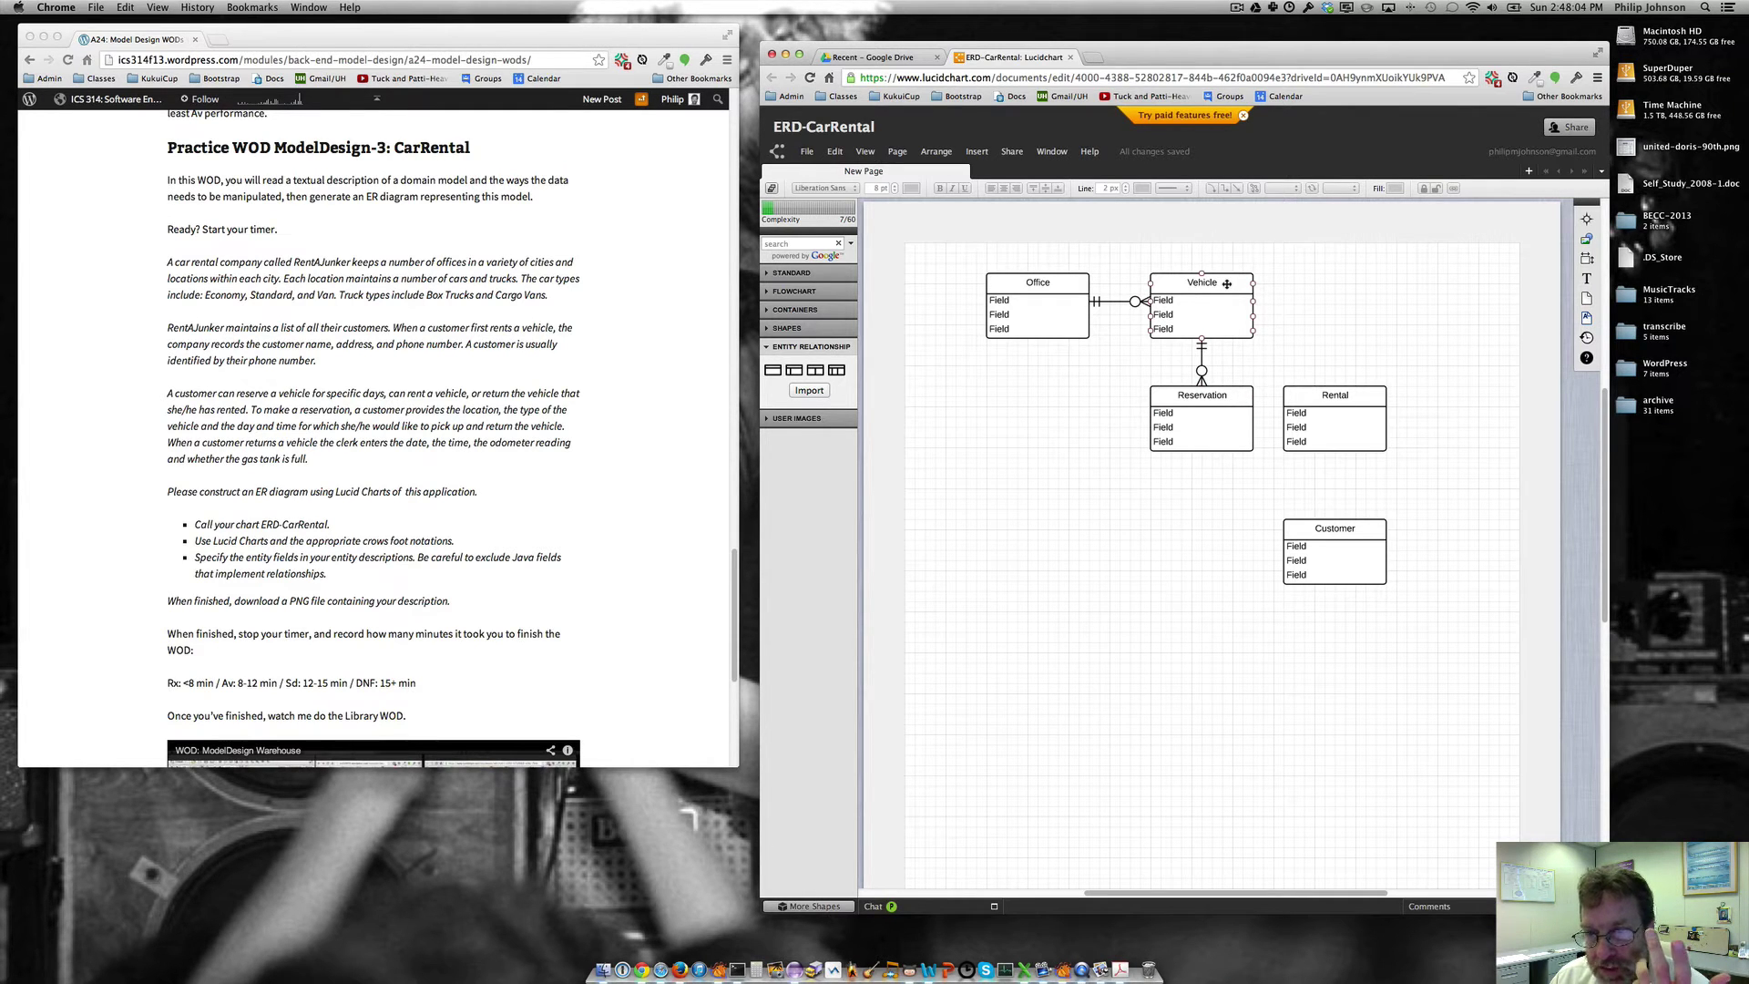
pyautogui.click(1229, 396)
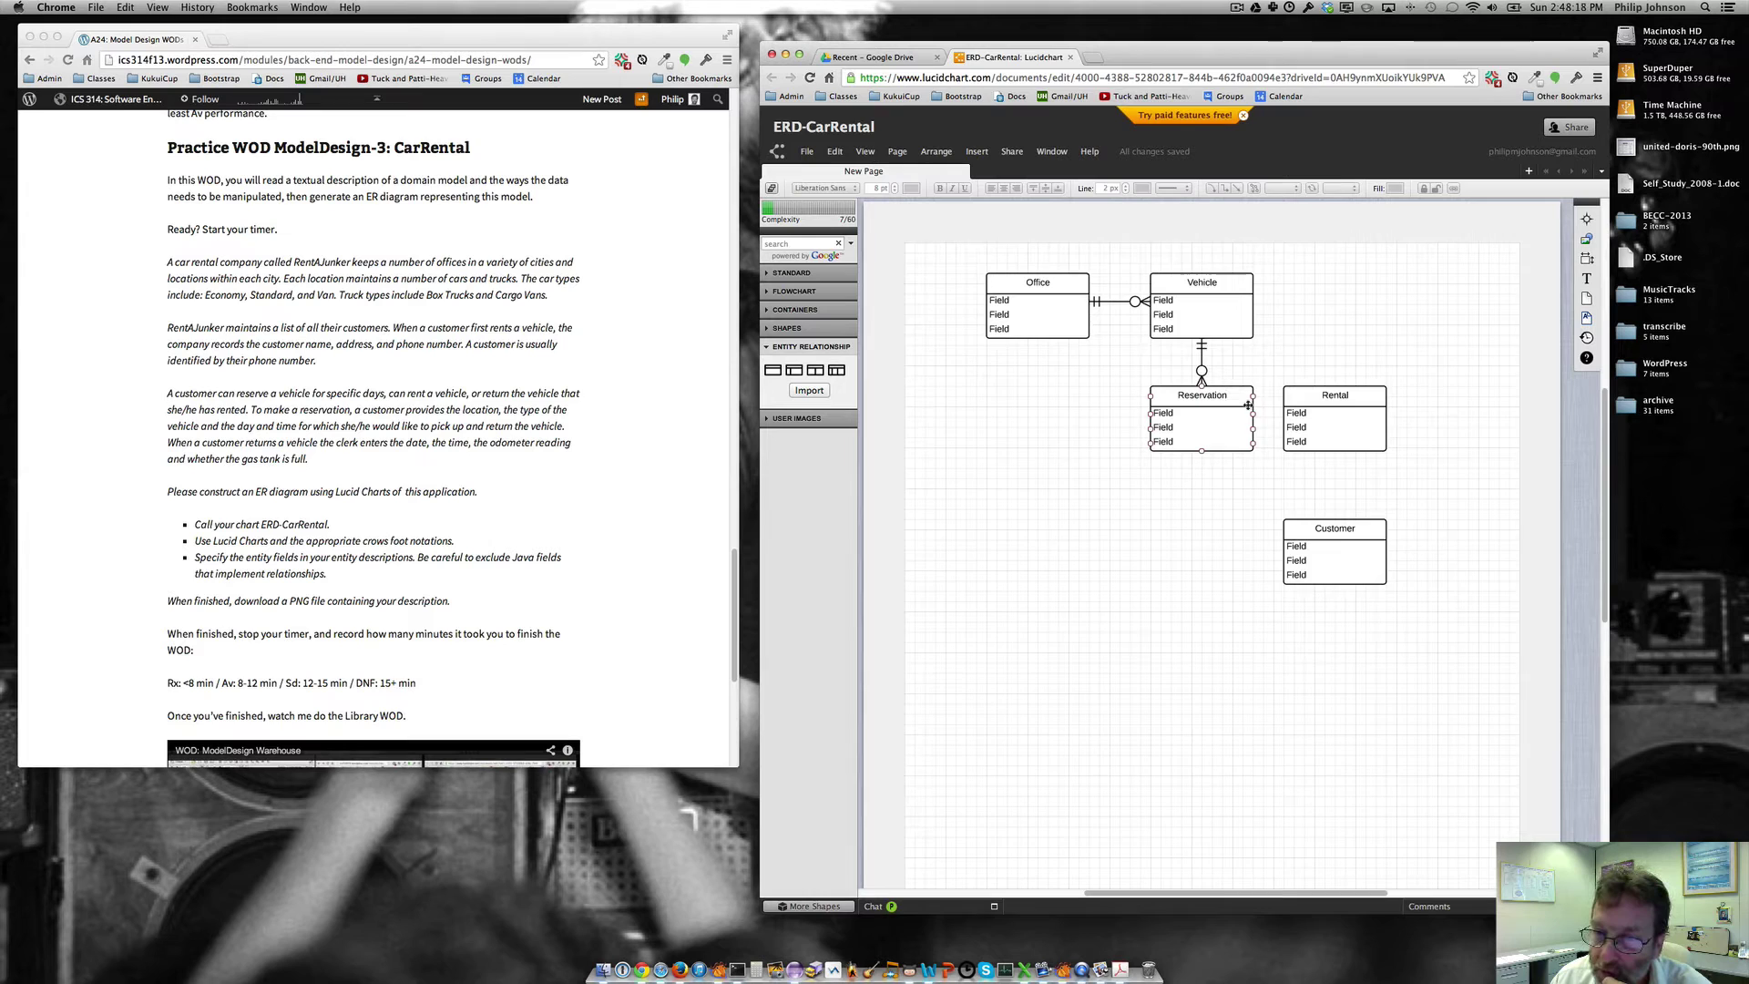
# Rename the Vehicle entity to VehicleType.
pyautogui.click(1220, 282)
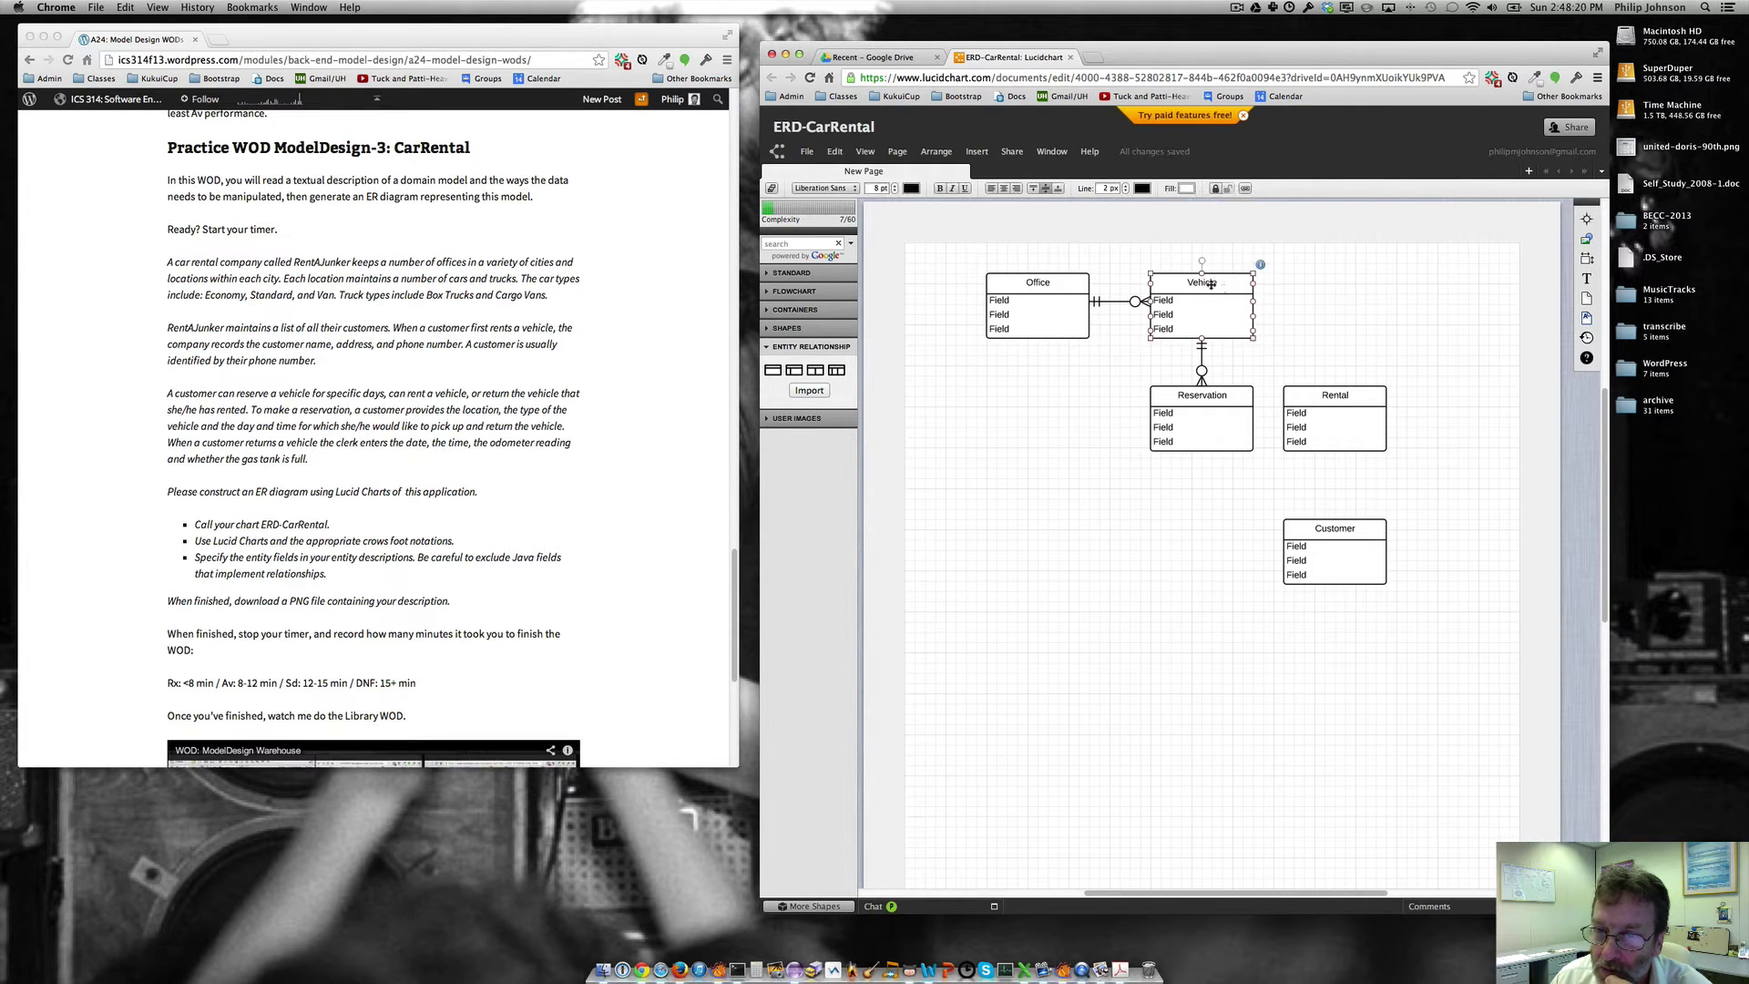
pyautogui.doubleClick(1219, 282)
pyautogui.click(1218, 282)
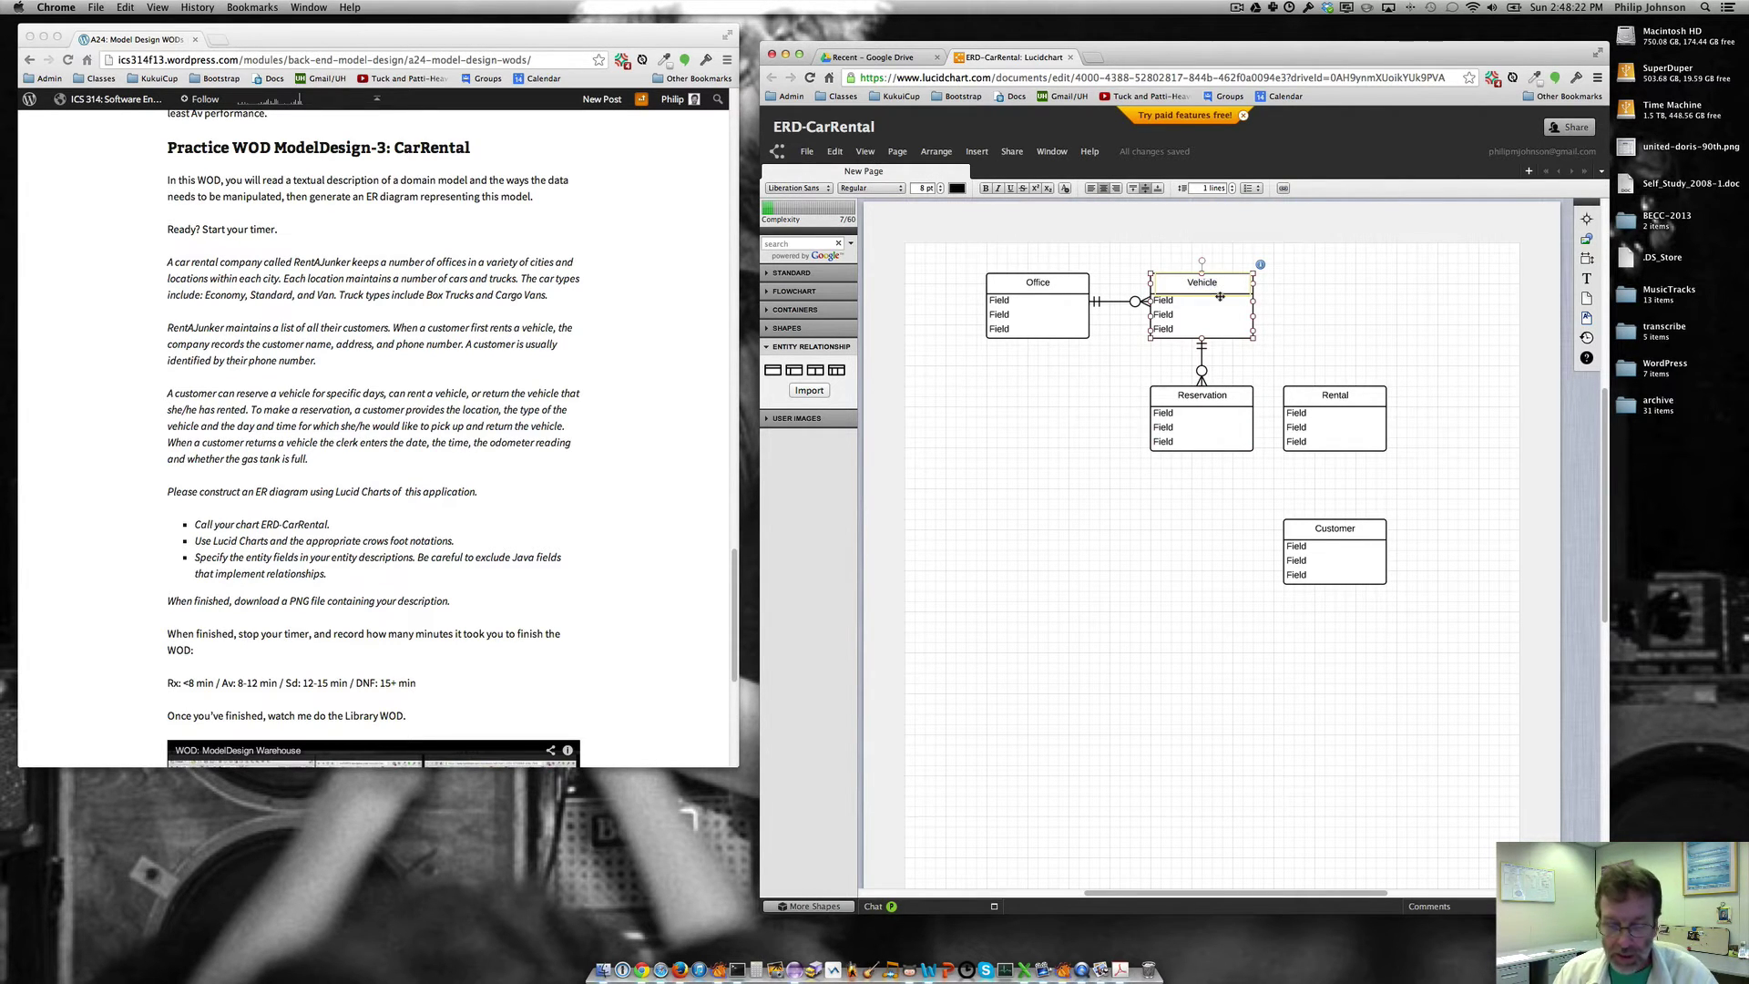
pyautogui.write('Type')
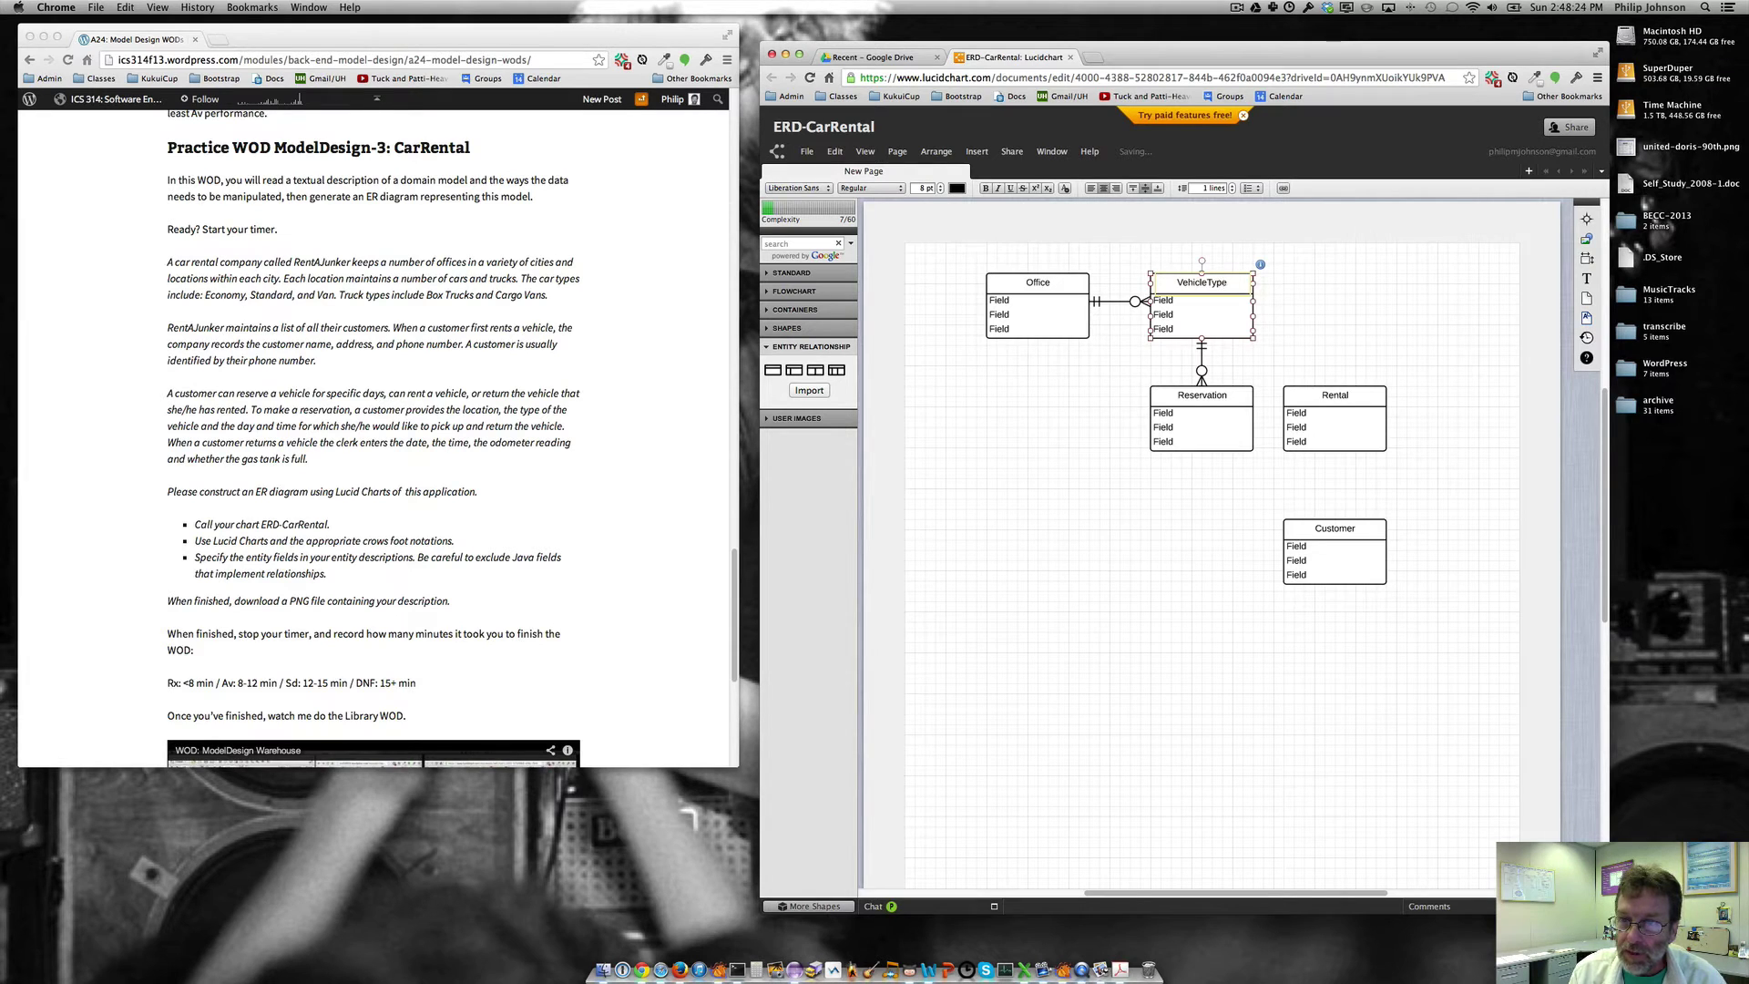
pyautogui.press('Tab')
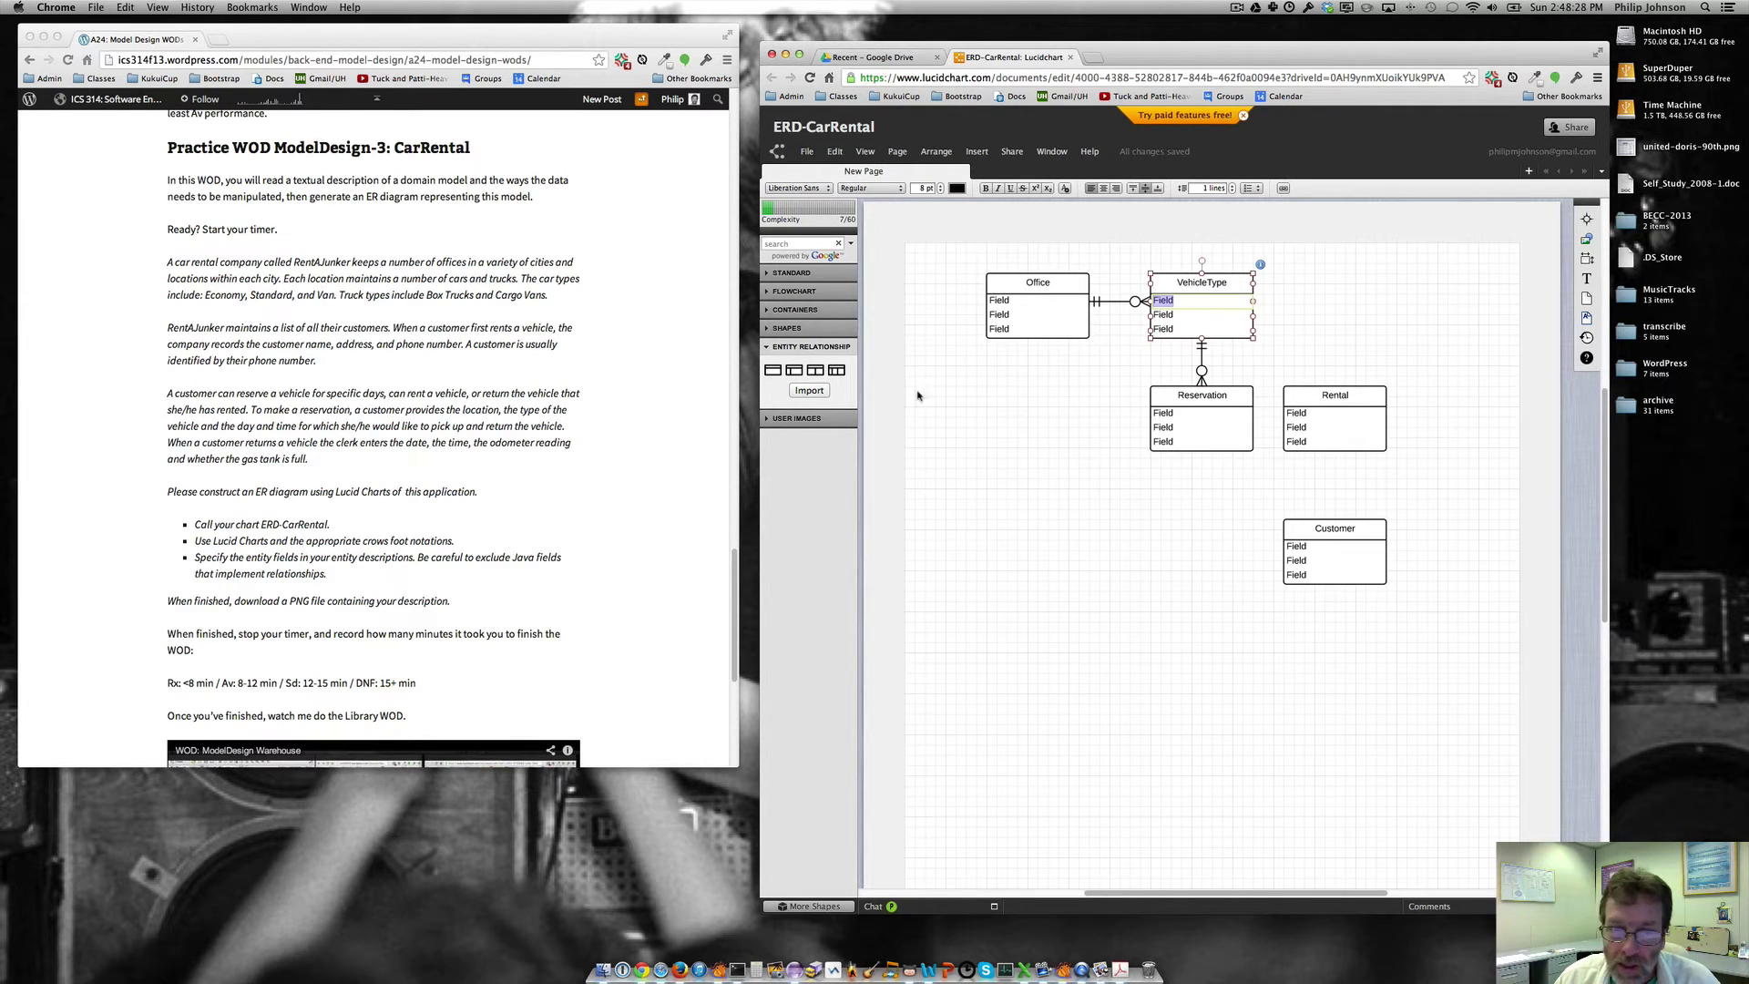
# Add a new entity titled Vehicle beside VehicleType and align Rental under it.
pyautogui.moveTo(773, 371); pyautogui.dragTo(1372, 297)
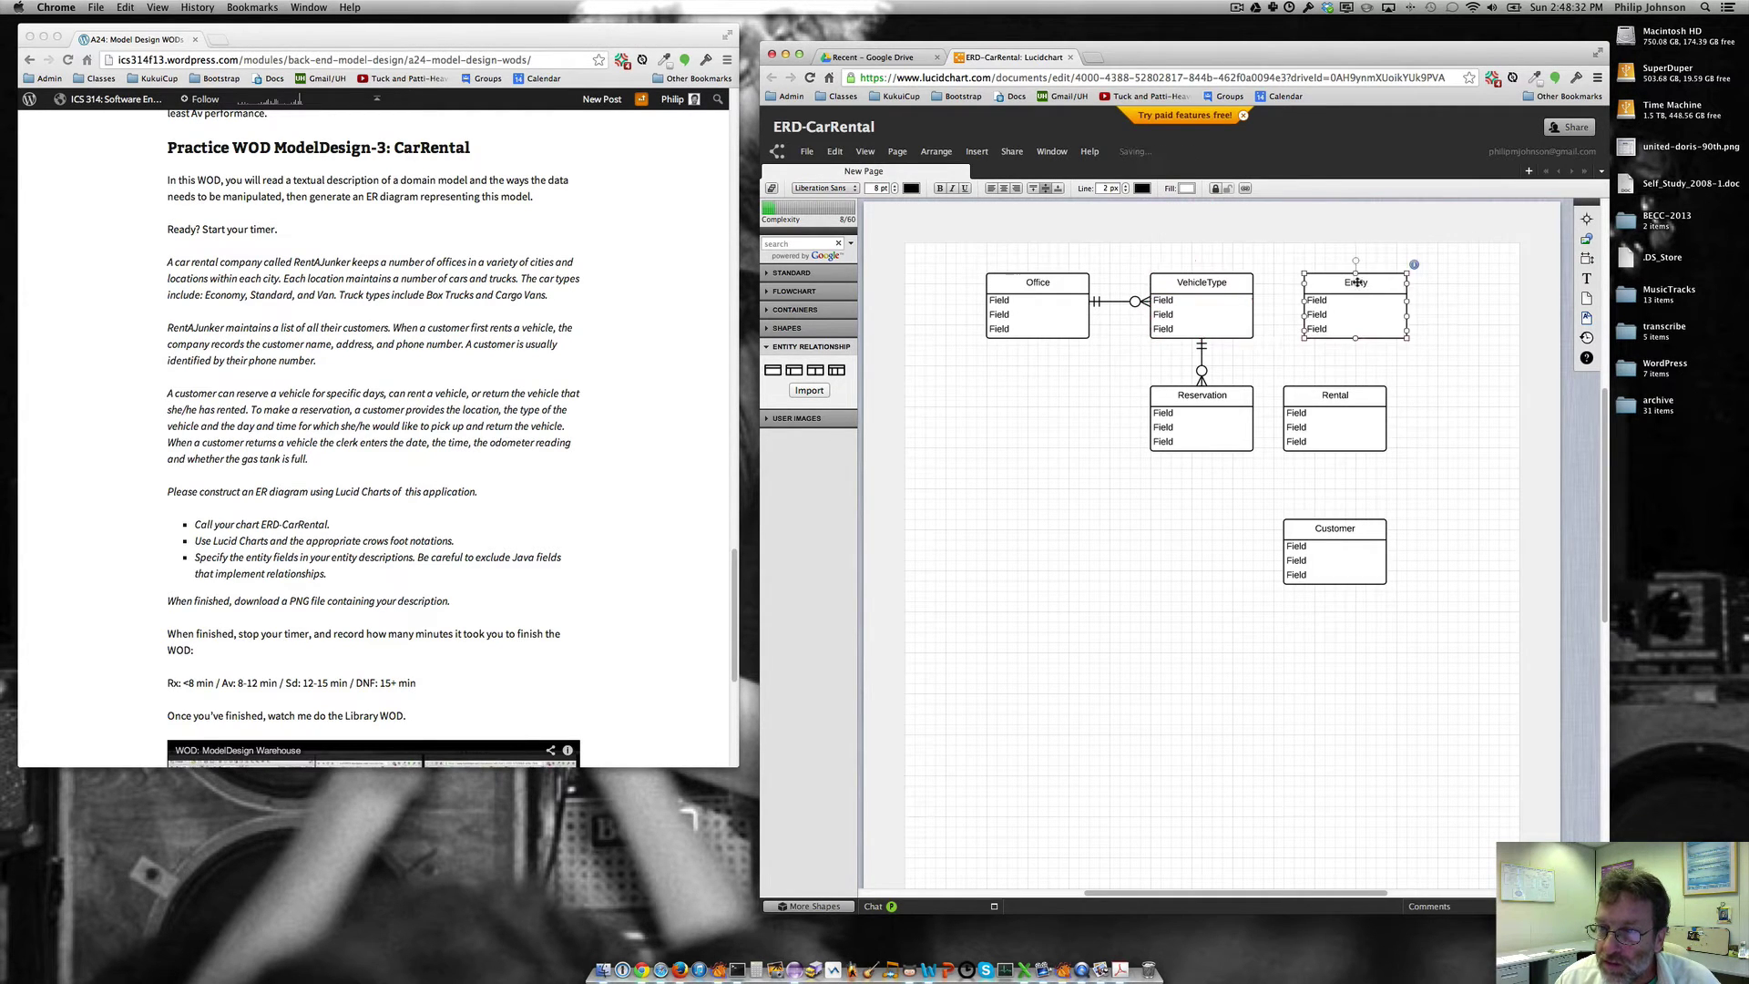
pyautogui.doubleClick(1356, 282)
pyautogui.write('Vehic')
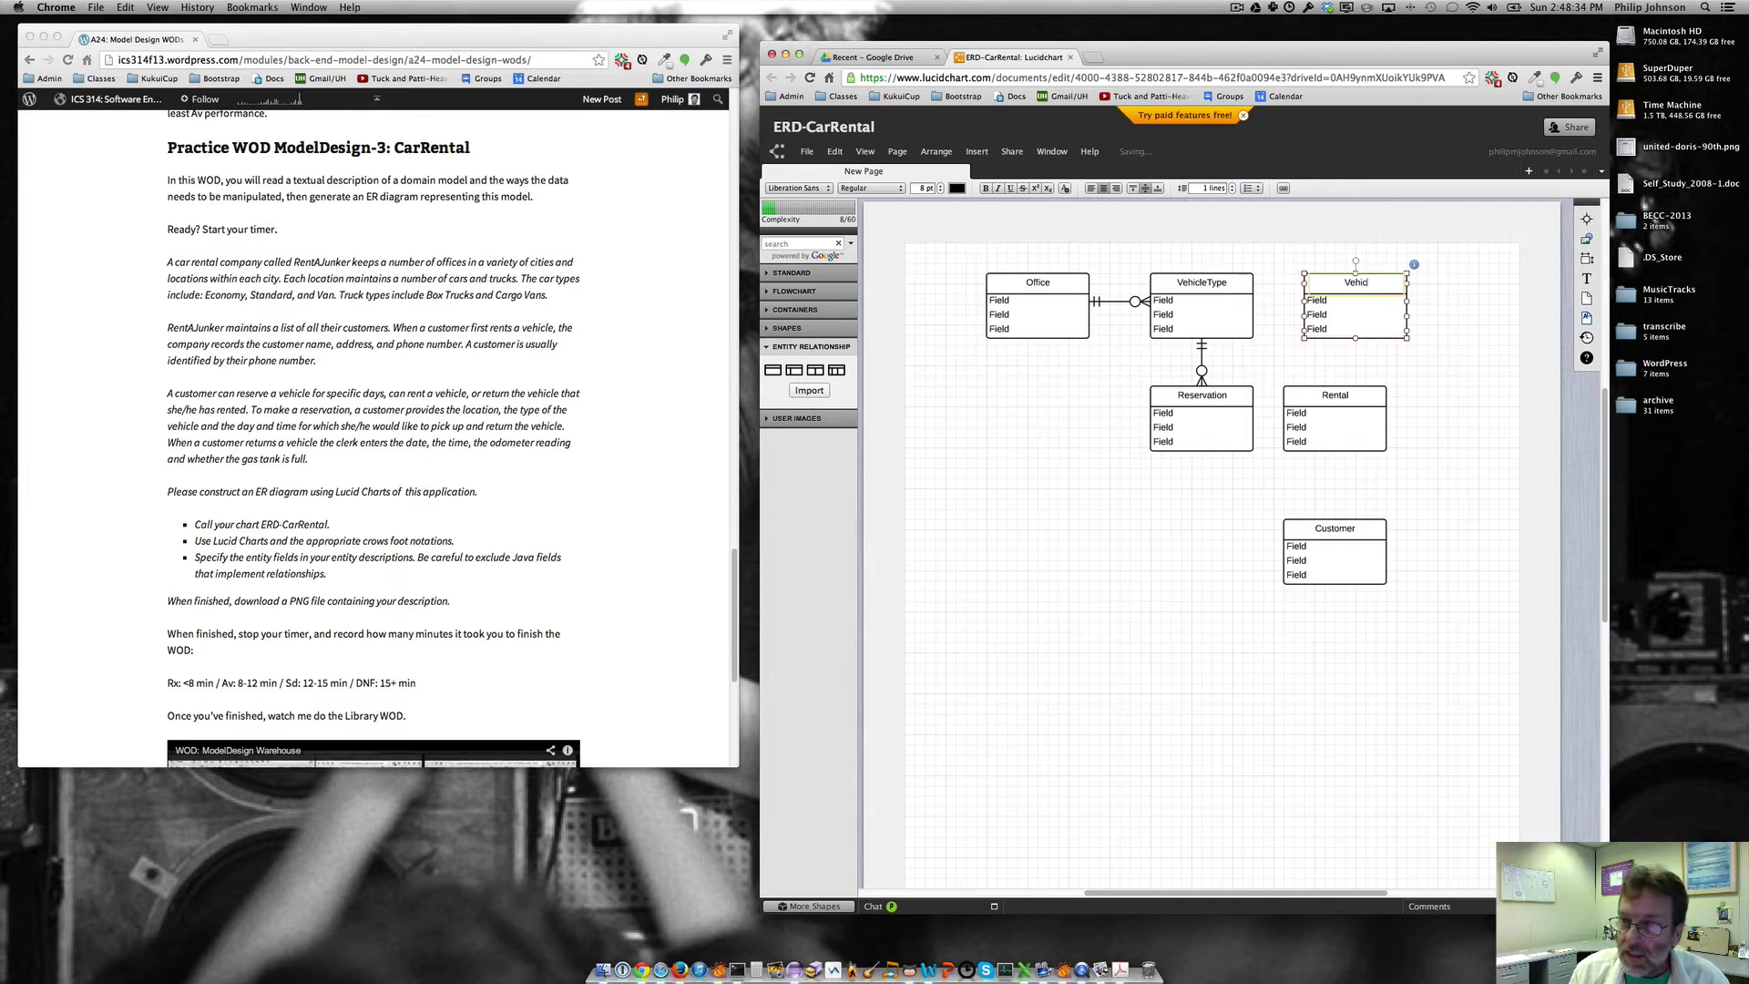
pyautogui.write('le')
pyautogui.press('Tab')
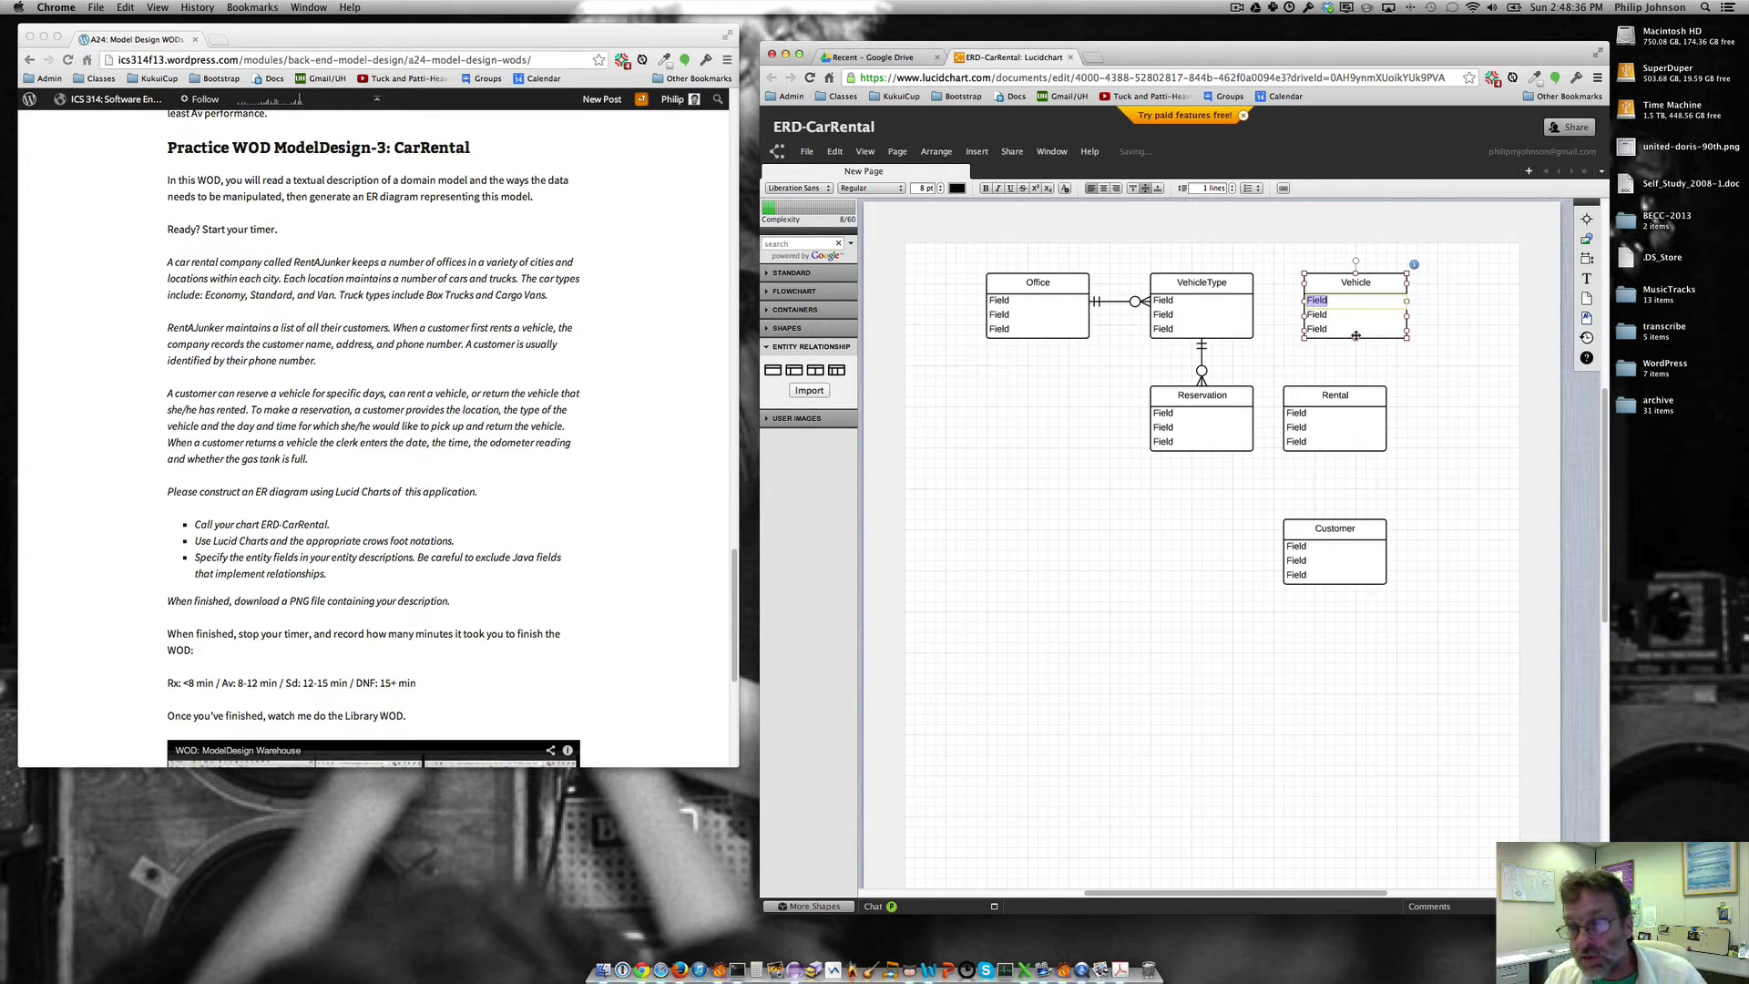
pyautogui.moveTo(1358, 395); pyautogui.dragTo(1378, 396)
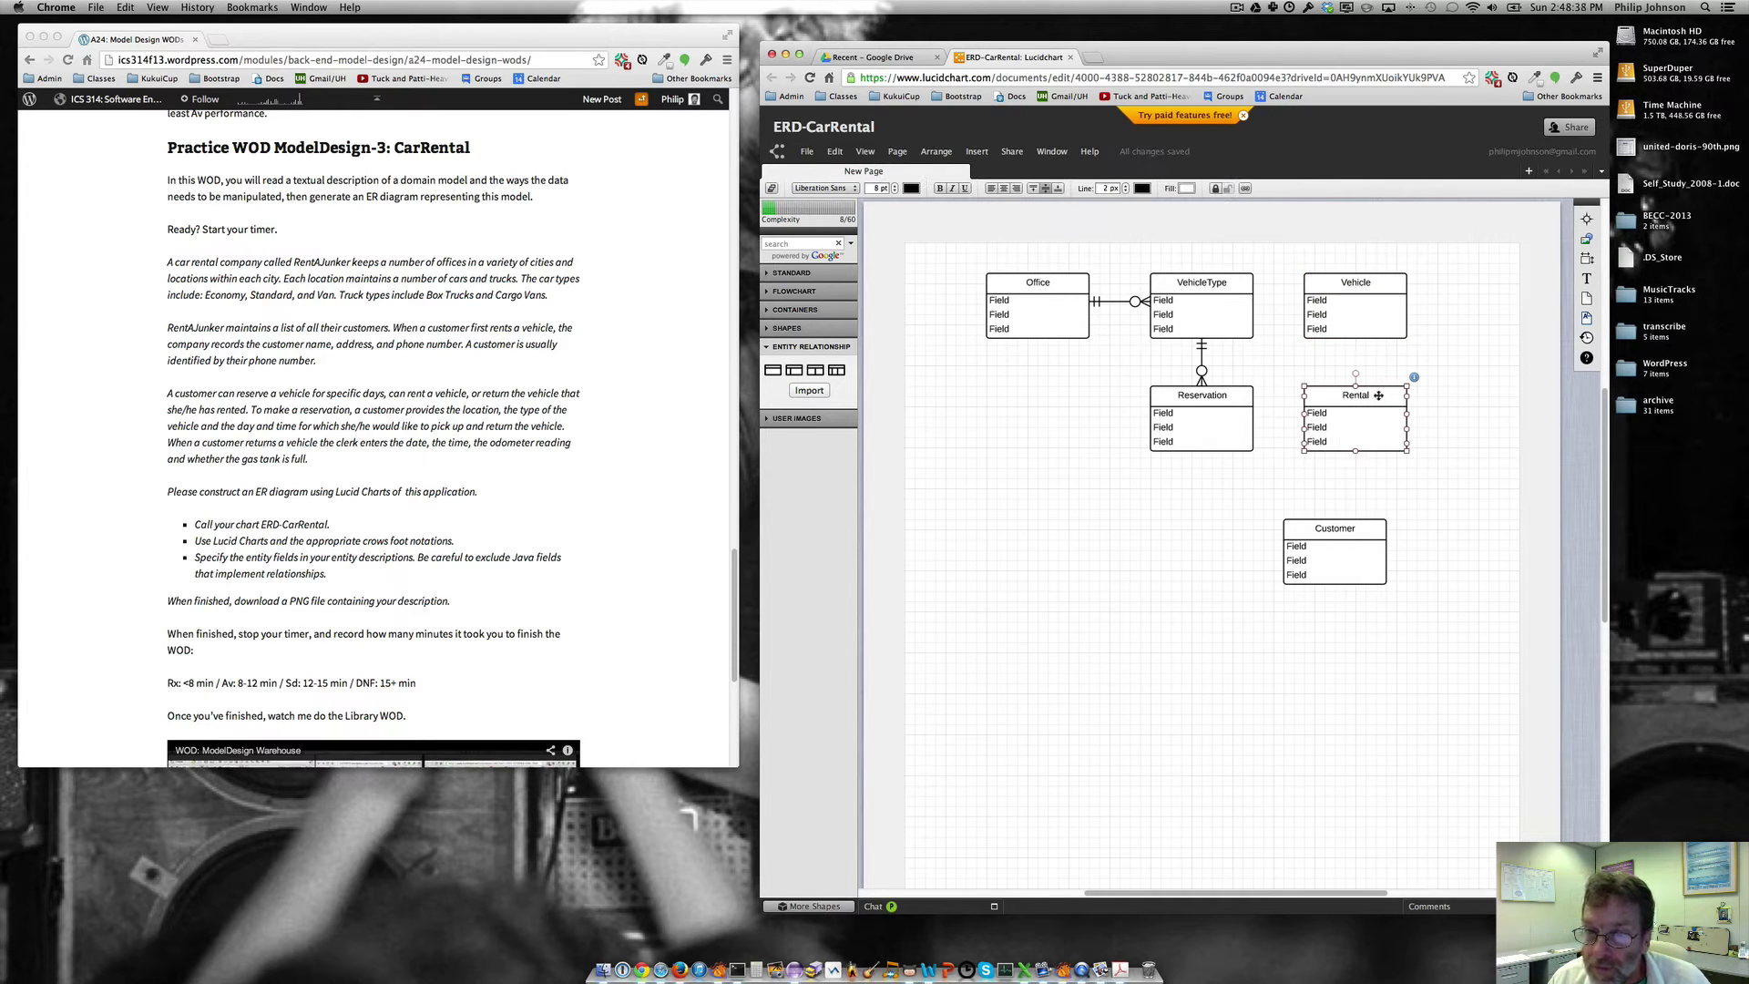
# Connect VehicleType to Vehicle, one-and-only-one at VehicleType and one-or-many crow's foot at Vehicle.
pyautogui.moveTo(1373, 282); pyautogui.dragTo(1379, 289)
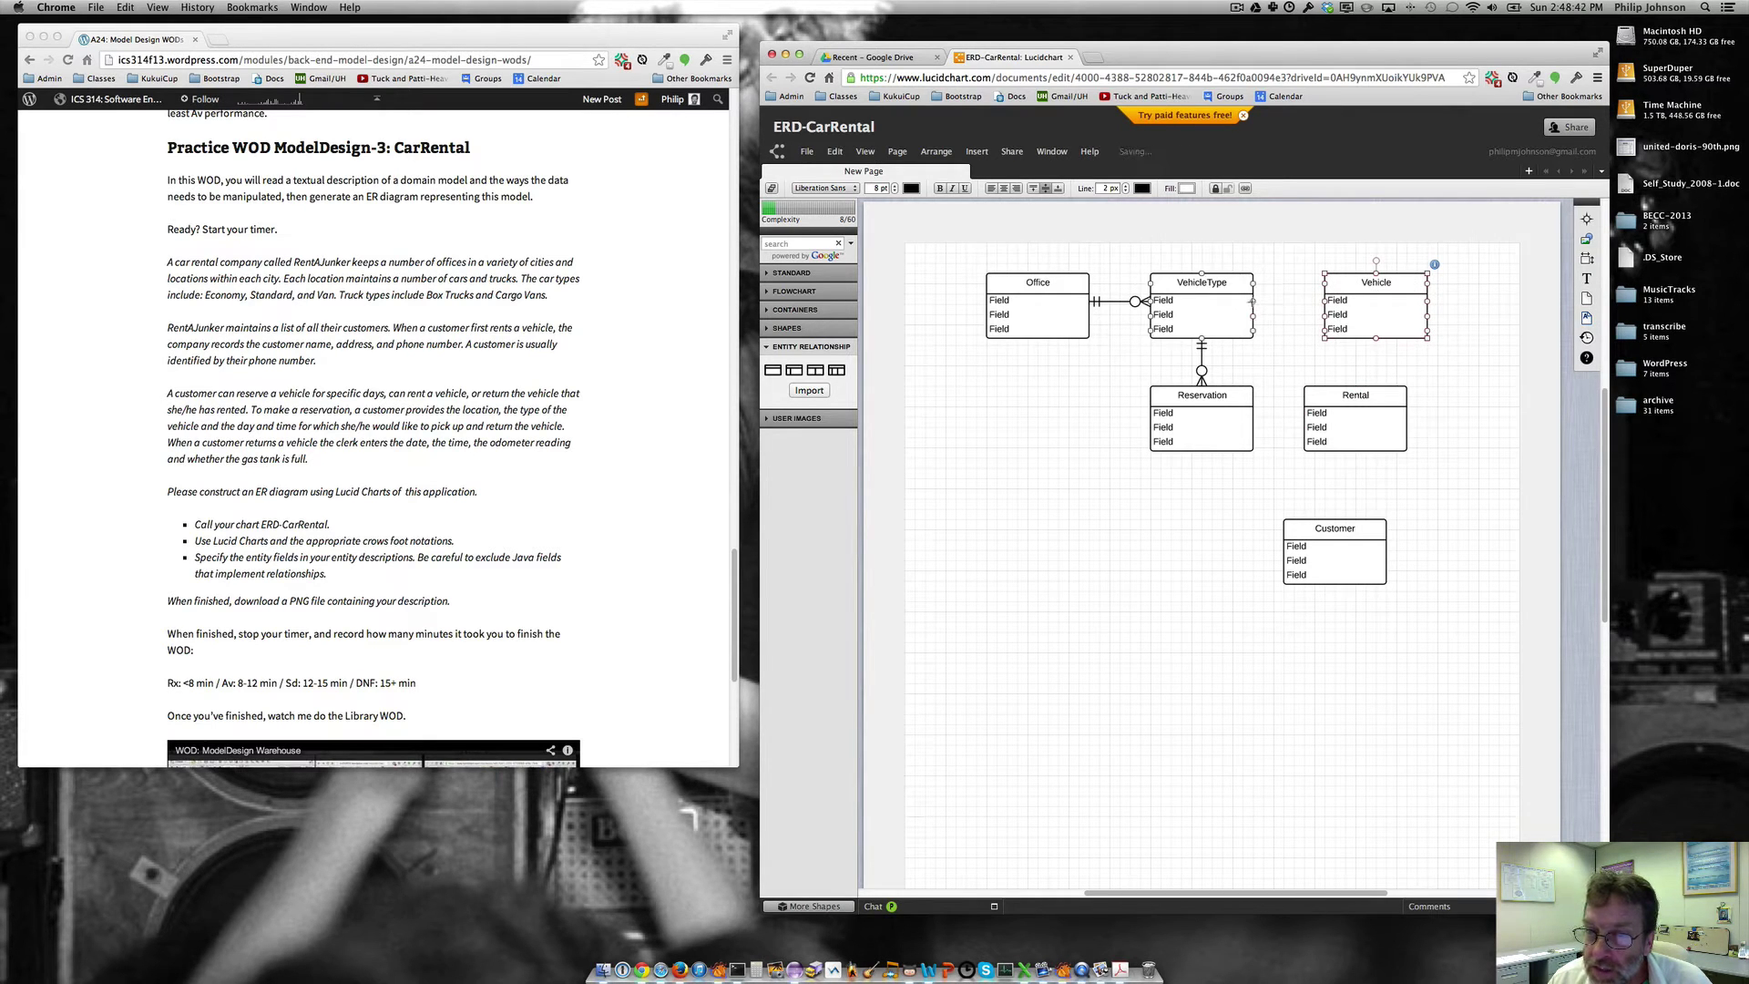
pyautogui.moveTo(1253, 300); pyautogui.dragTo(1328, 300)
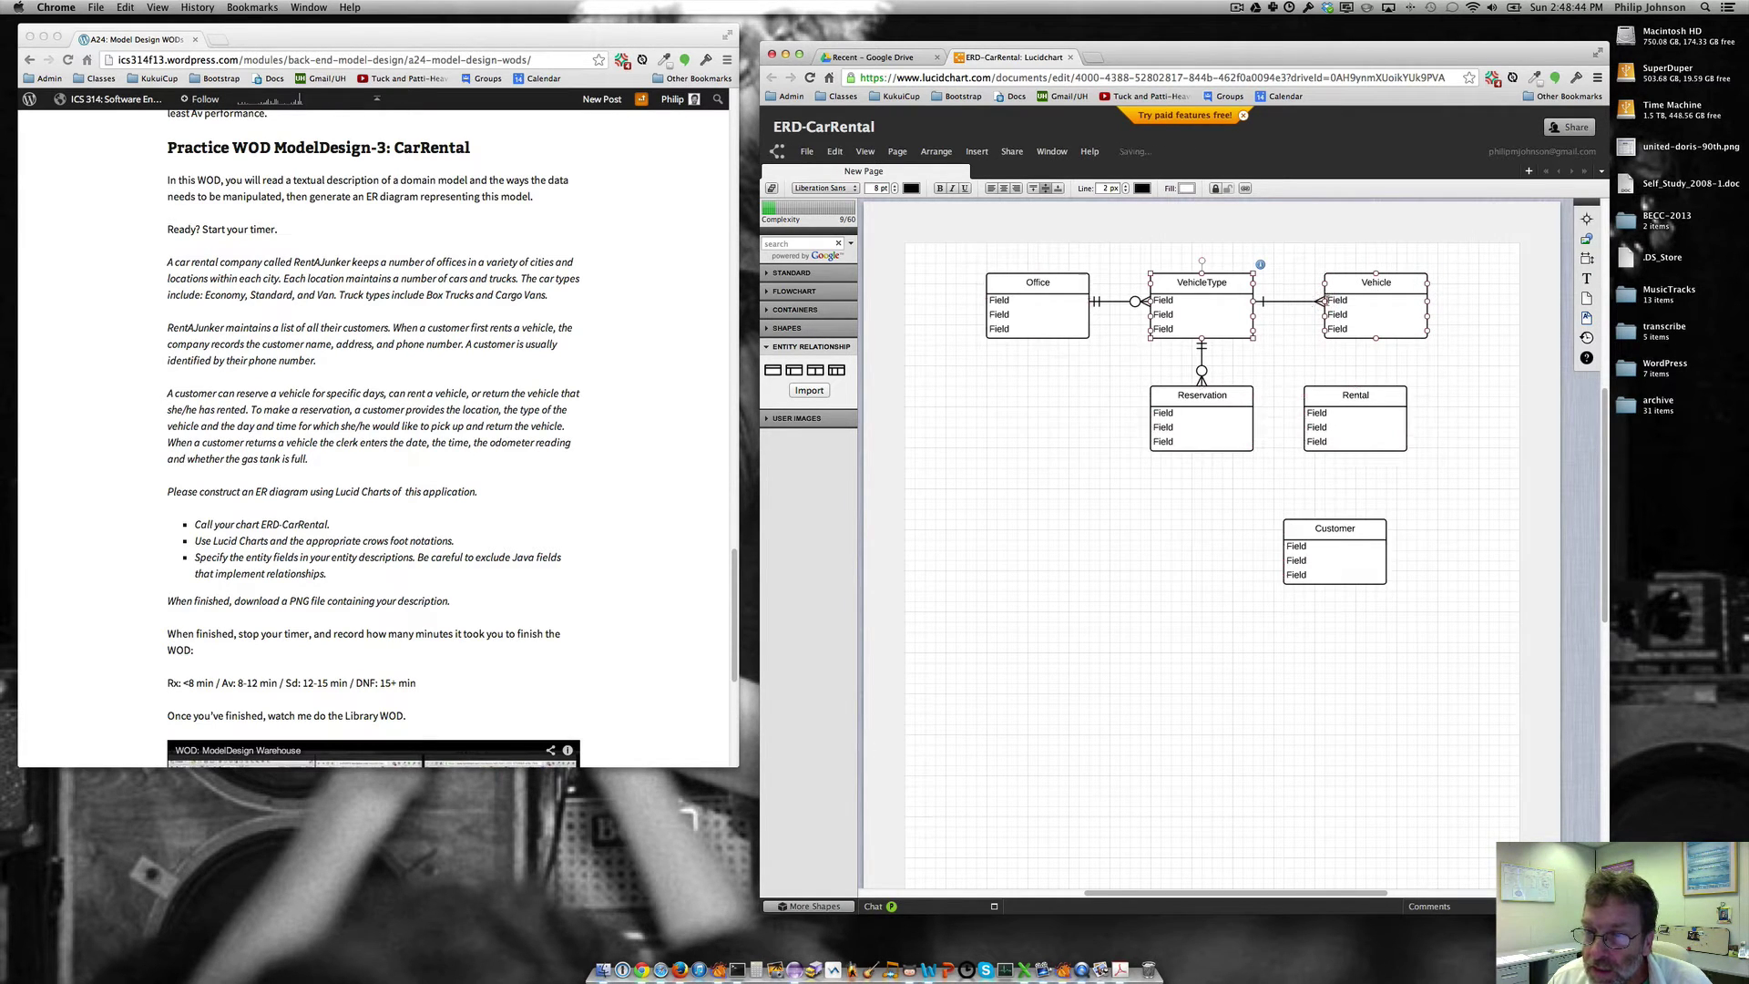
pyautogui.click(1303, 302)
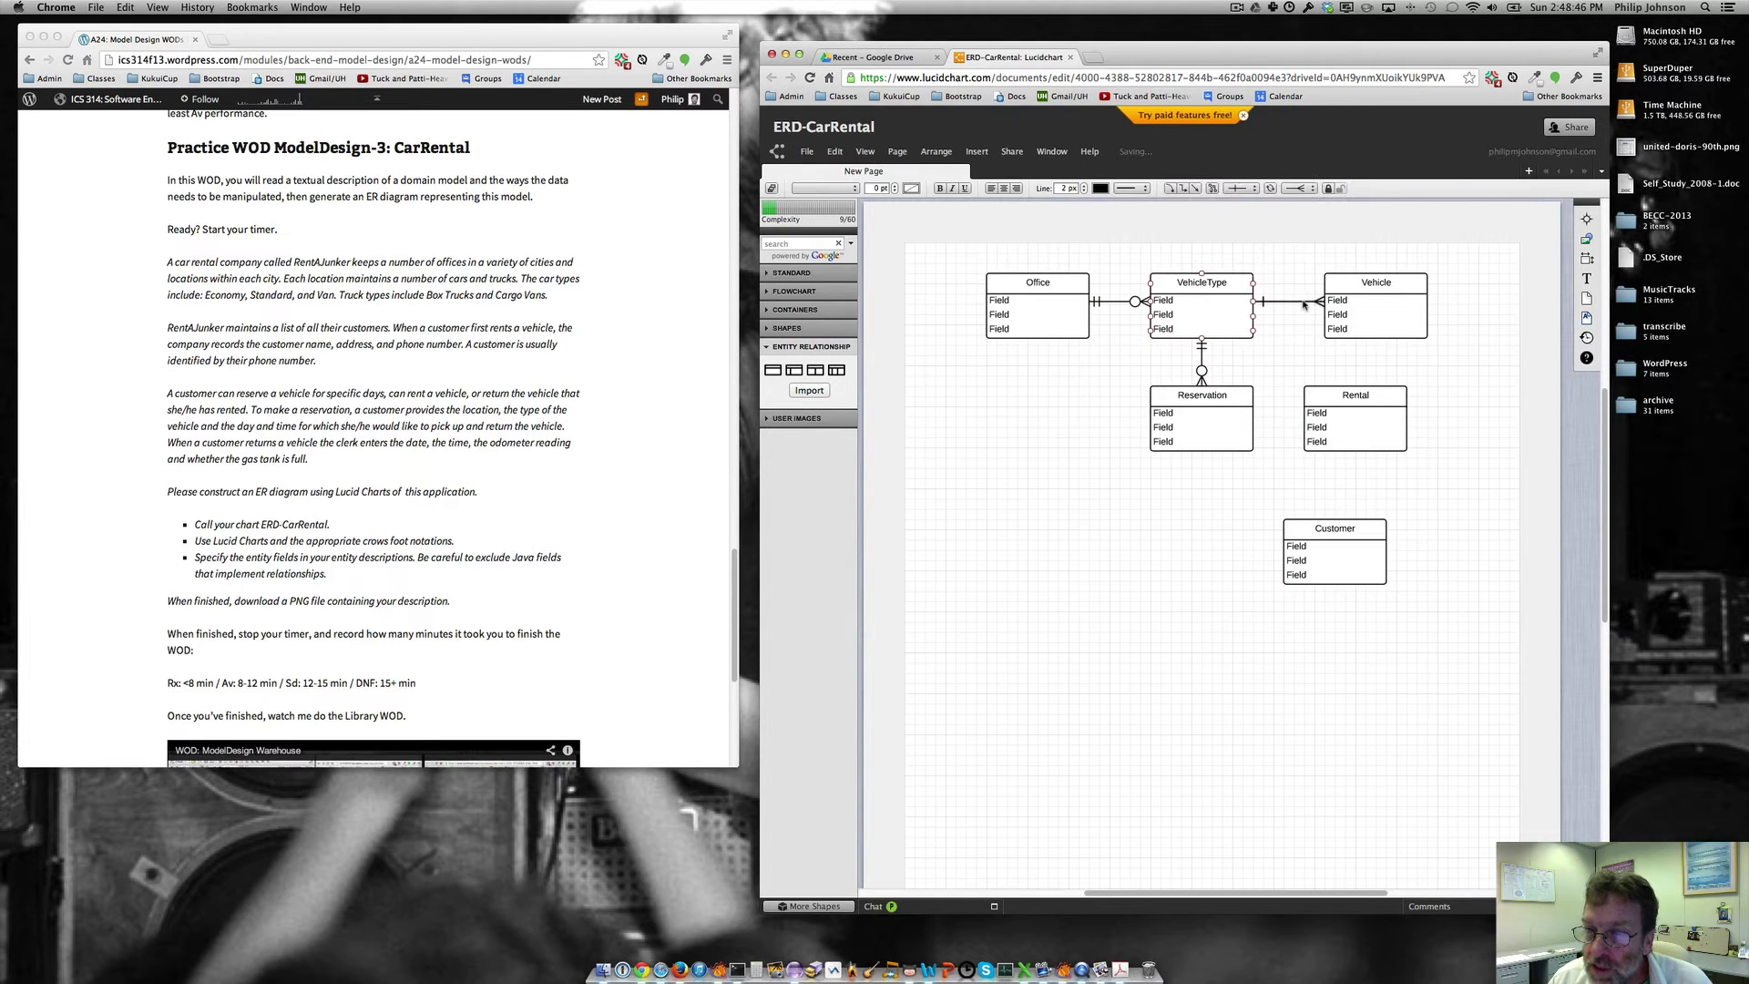
pyautogui.click(1298, 189)
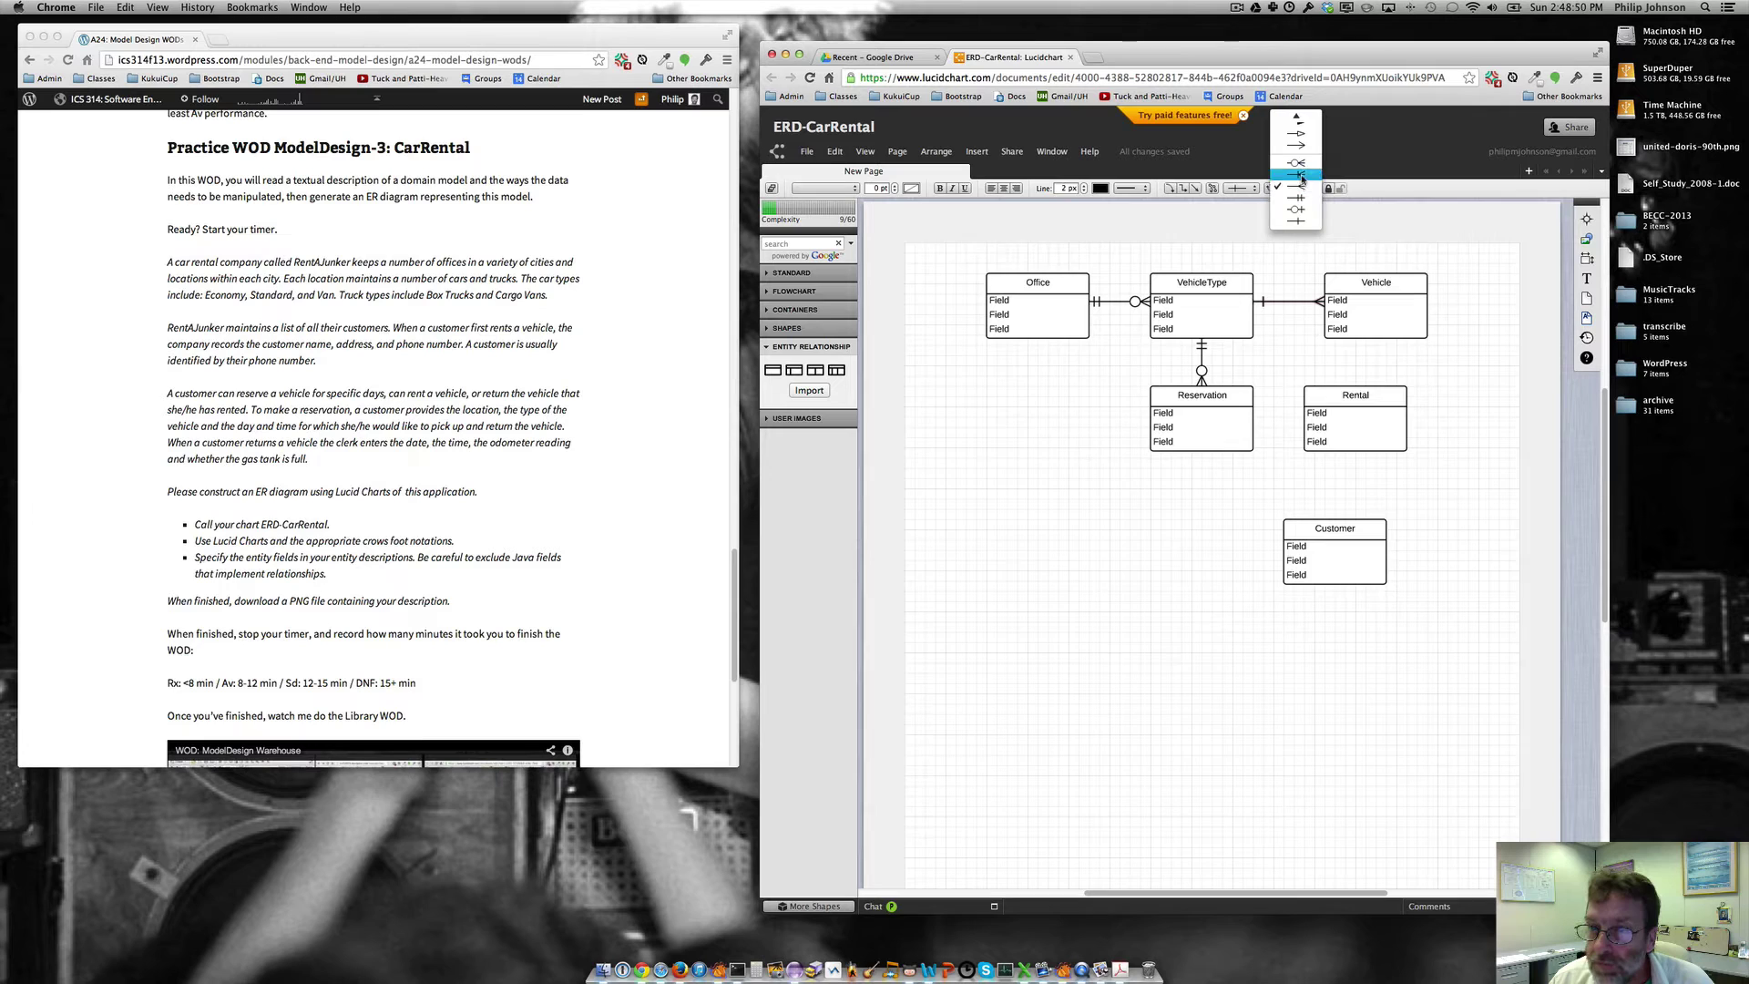
pyautogui.click(1299, 176)
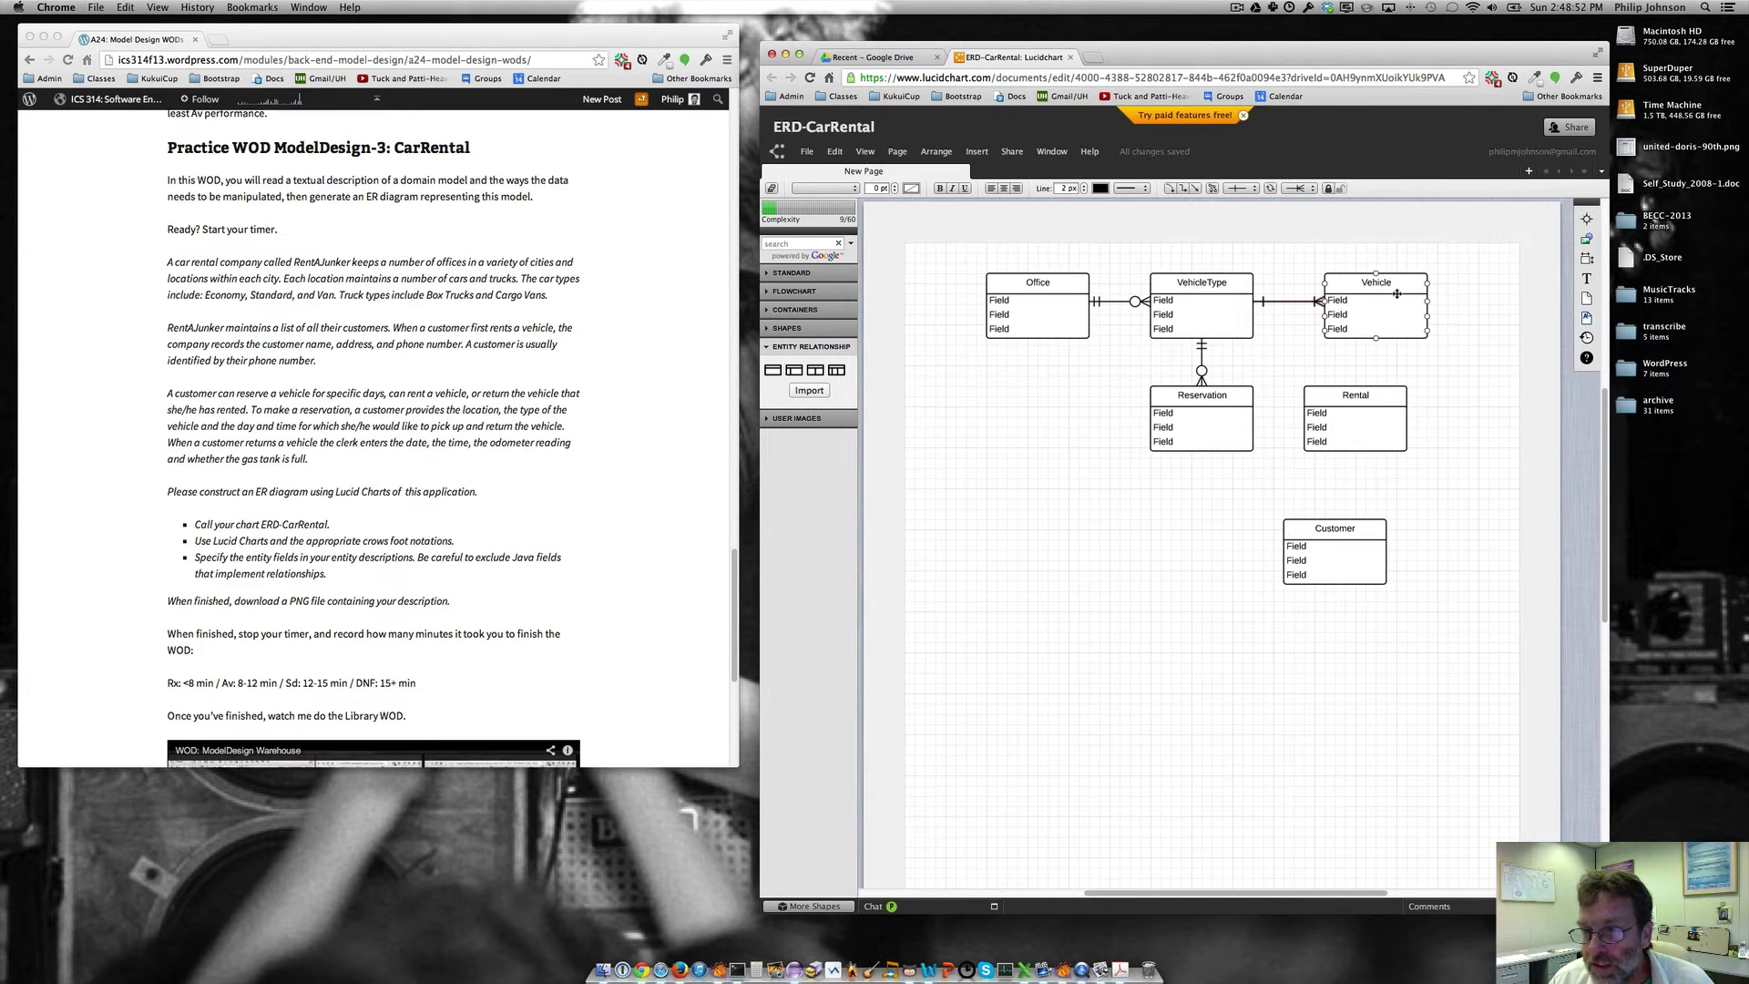
pyautogui.click(1212, 303)
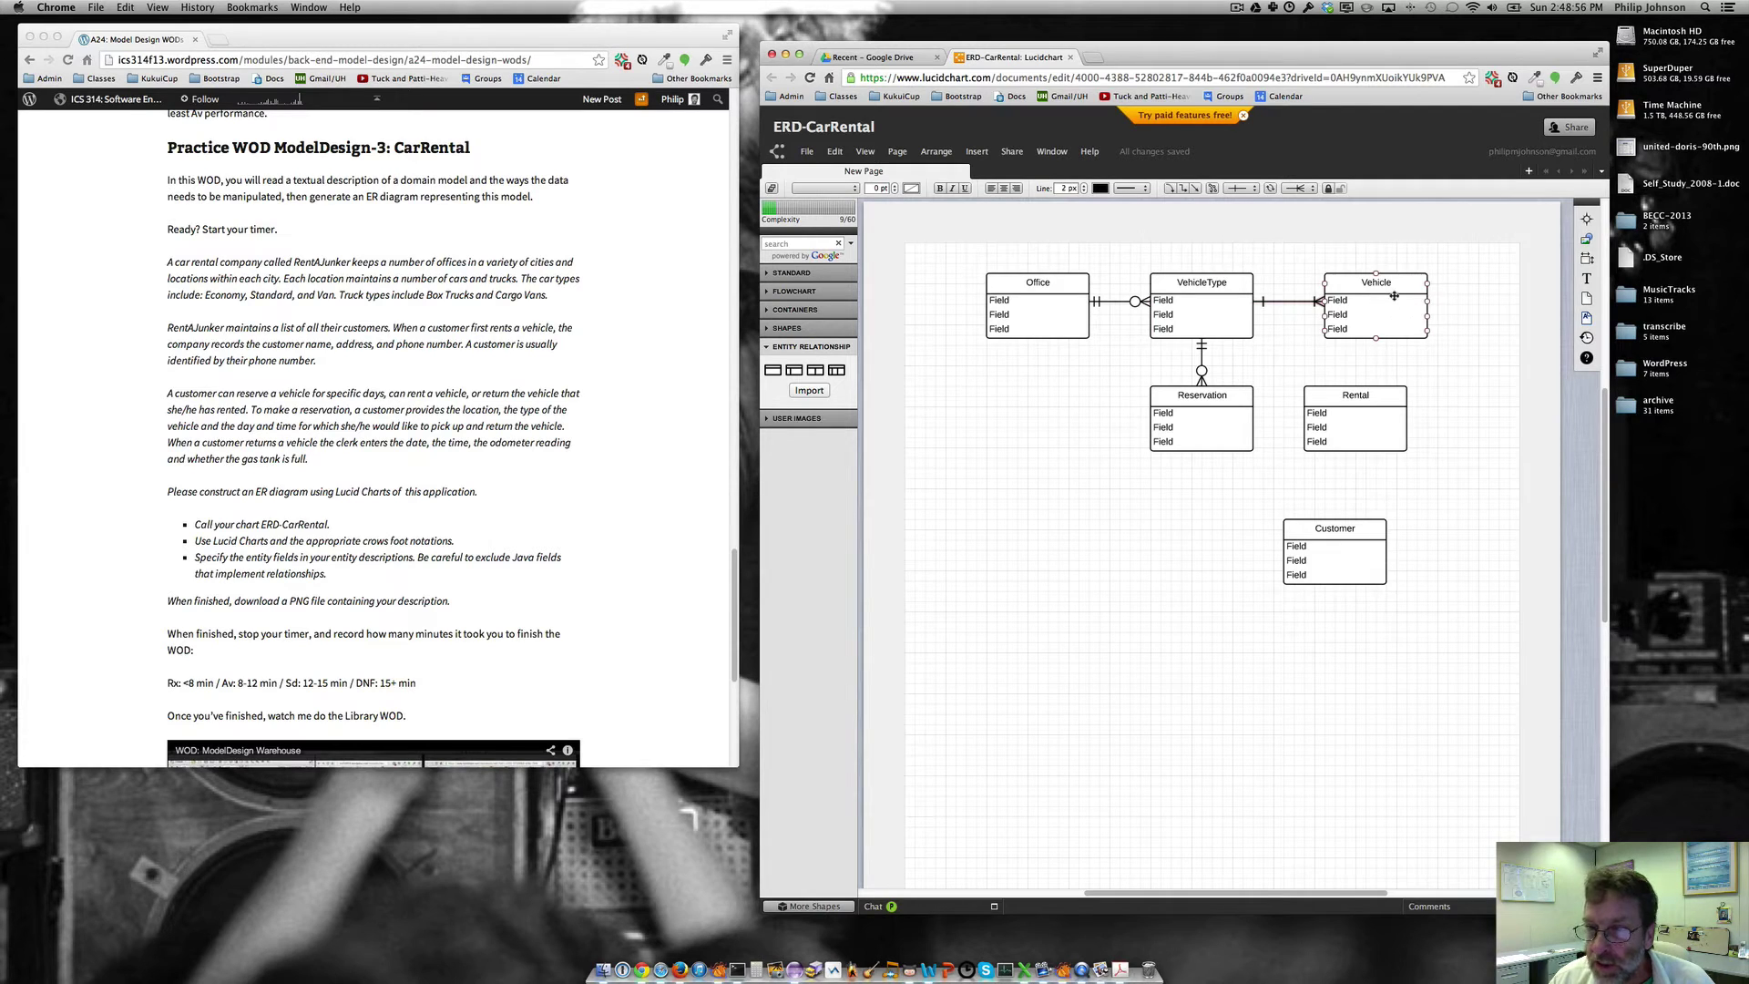
pyautogui.click(1244, 299)
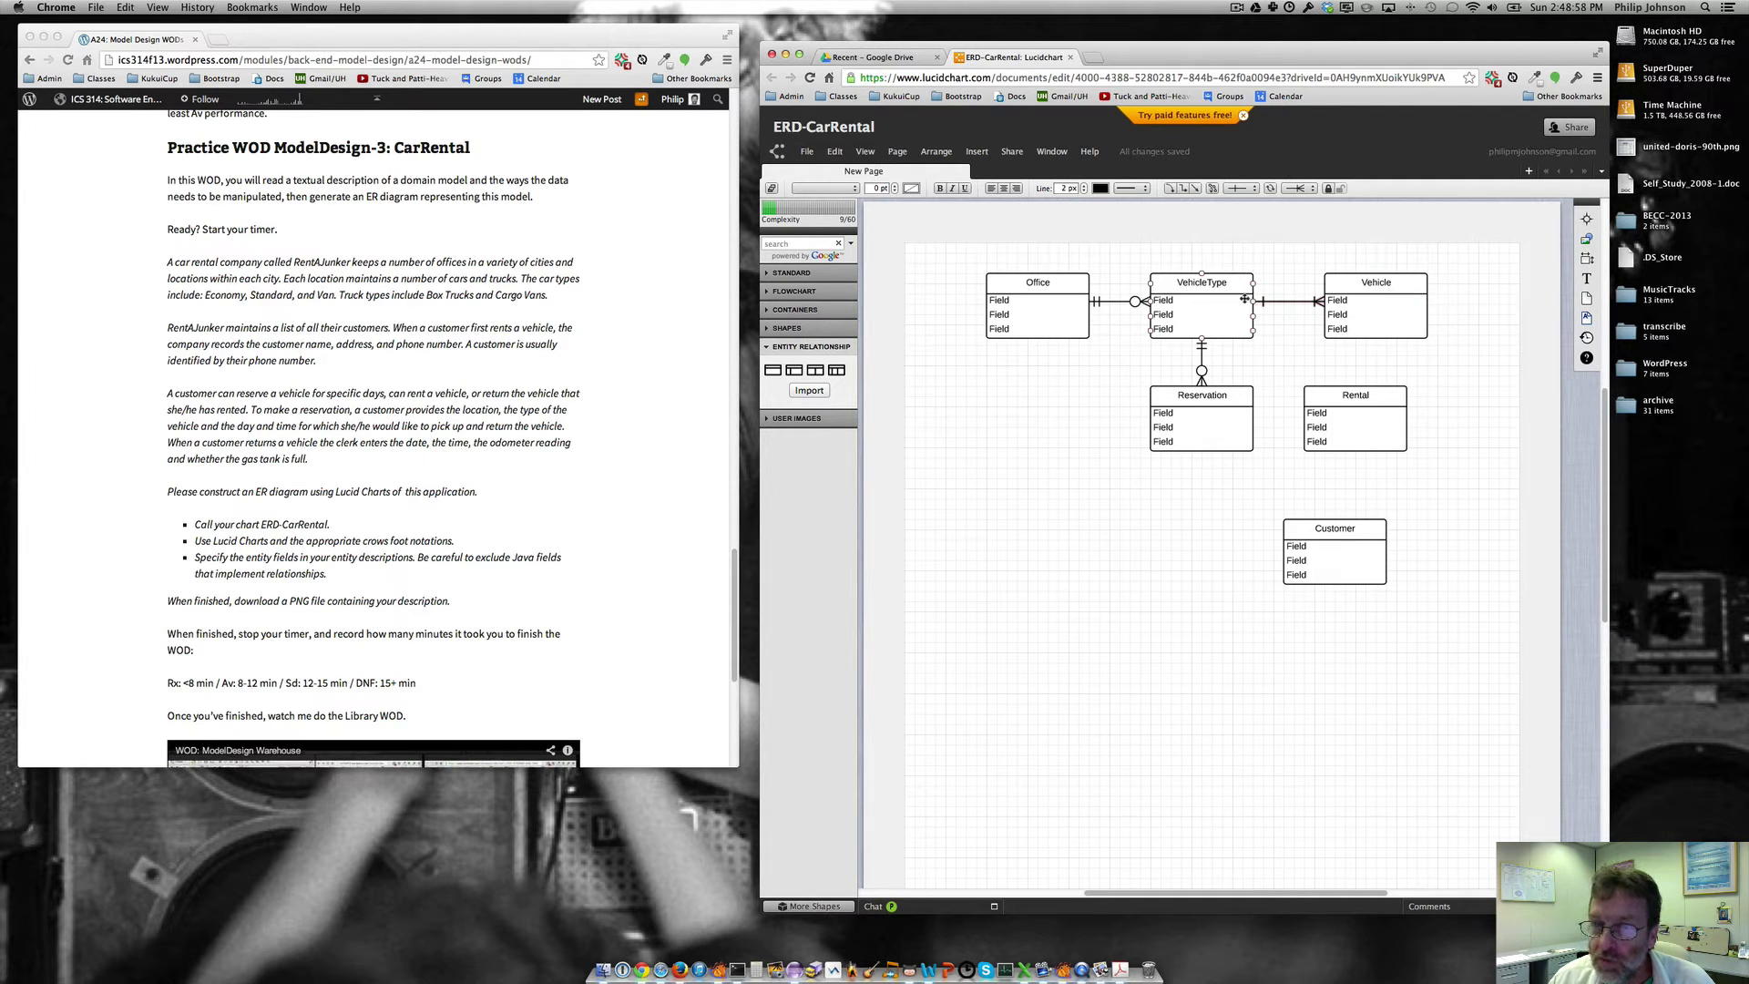
pyautogui.click(1293, 242)
pyautogui.click(1248, 189)
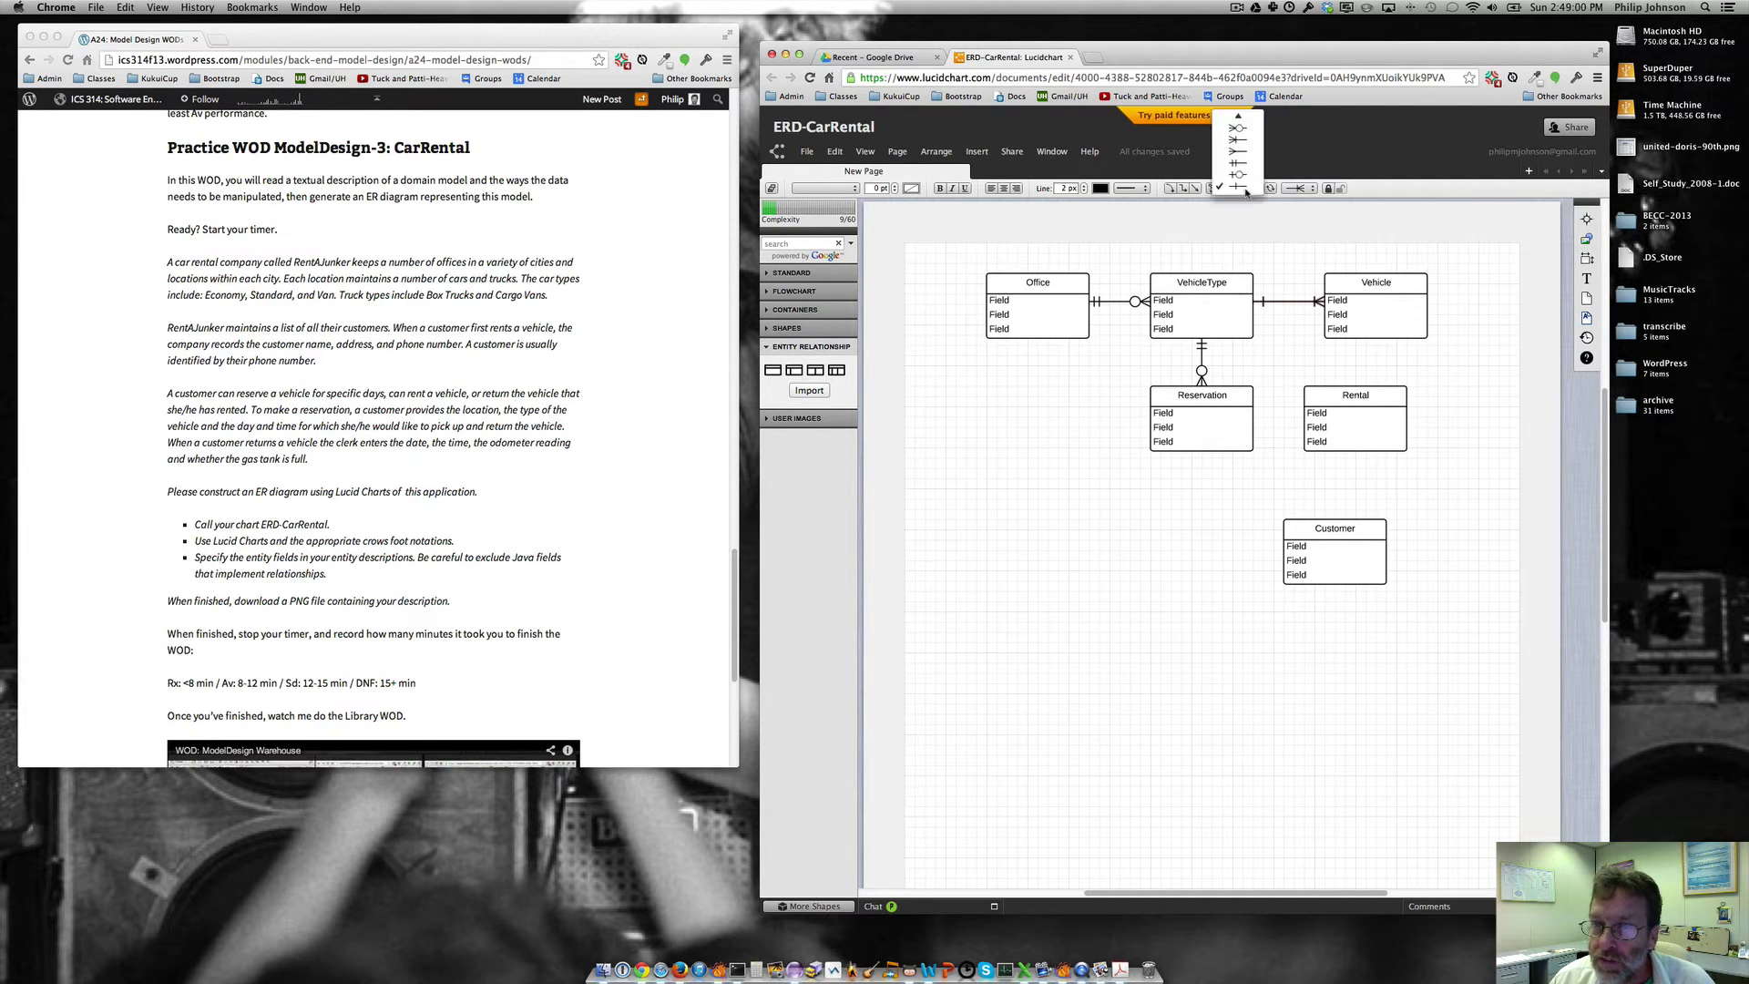
pyautogui.click(1244, 165)
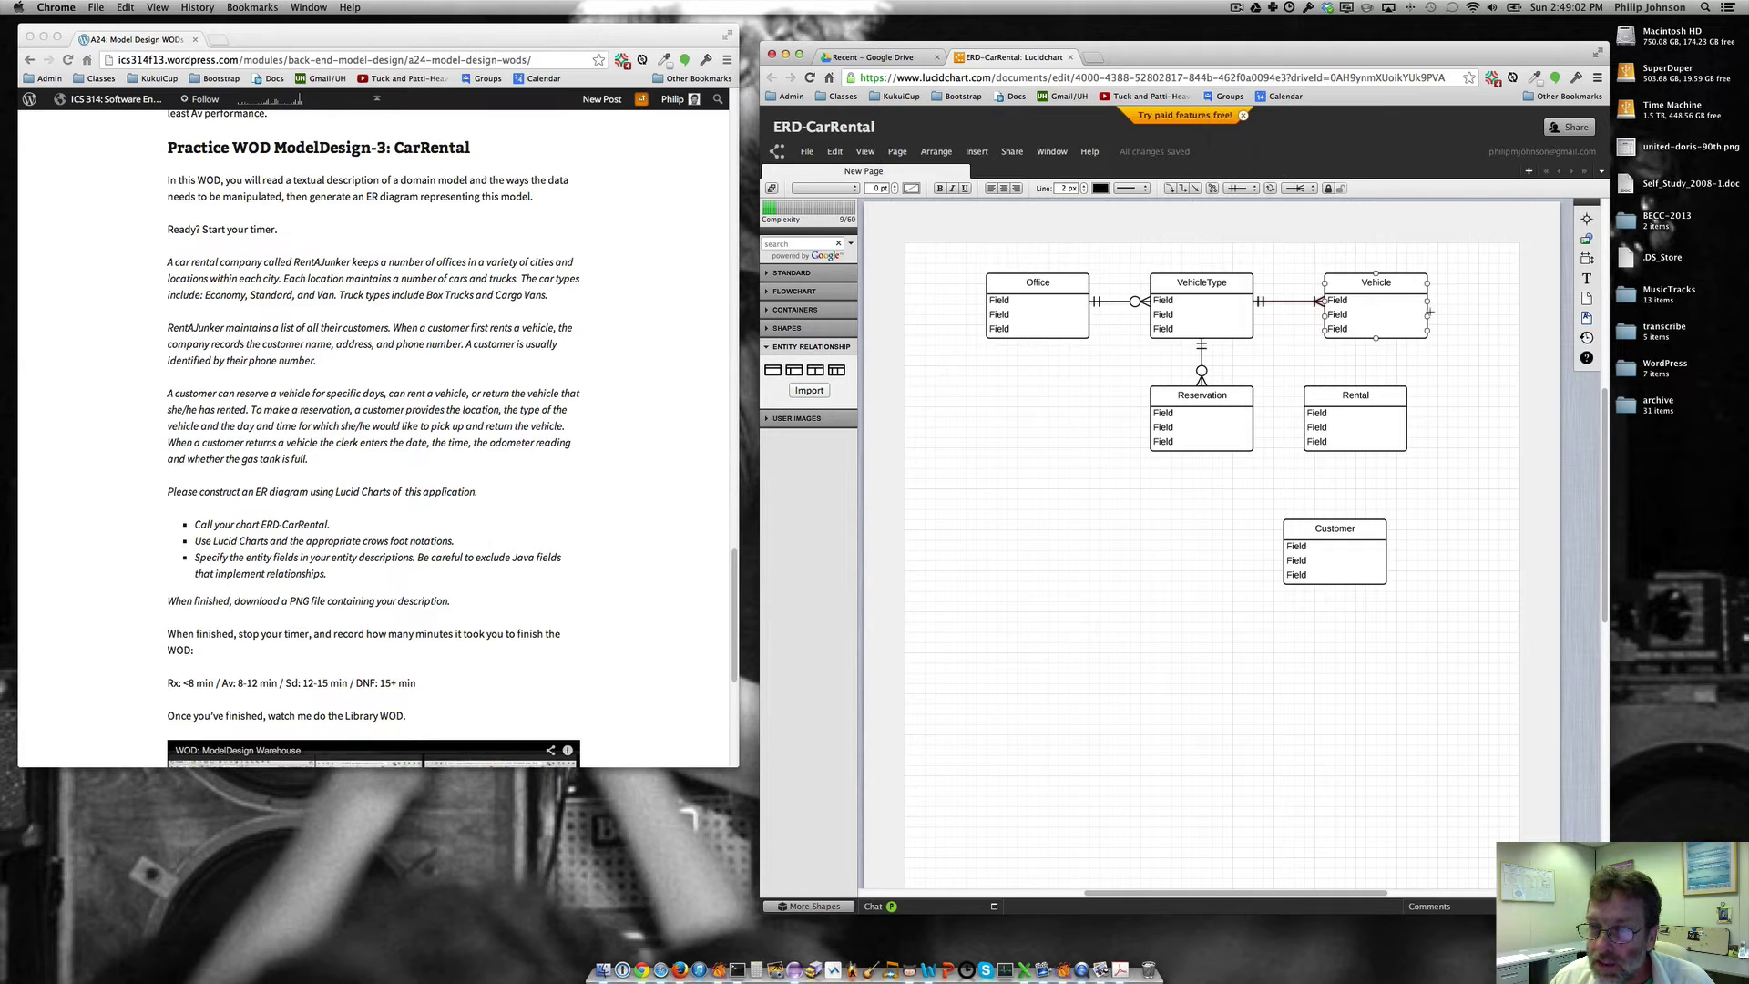
# Align Rental under Vehicle and link them, one-and-only-one at Vehicle, zero-or-many at Rental.
pyautogui.moveTo(1380, 396); pyautogui.dragTo(1400, 396)
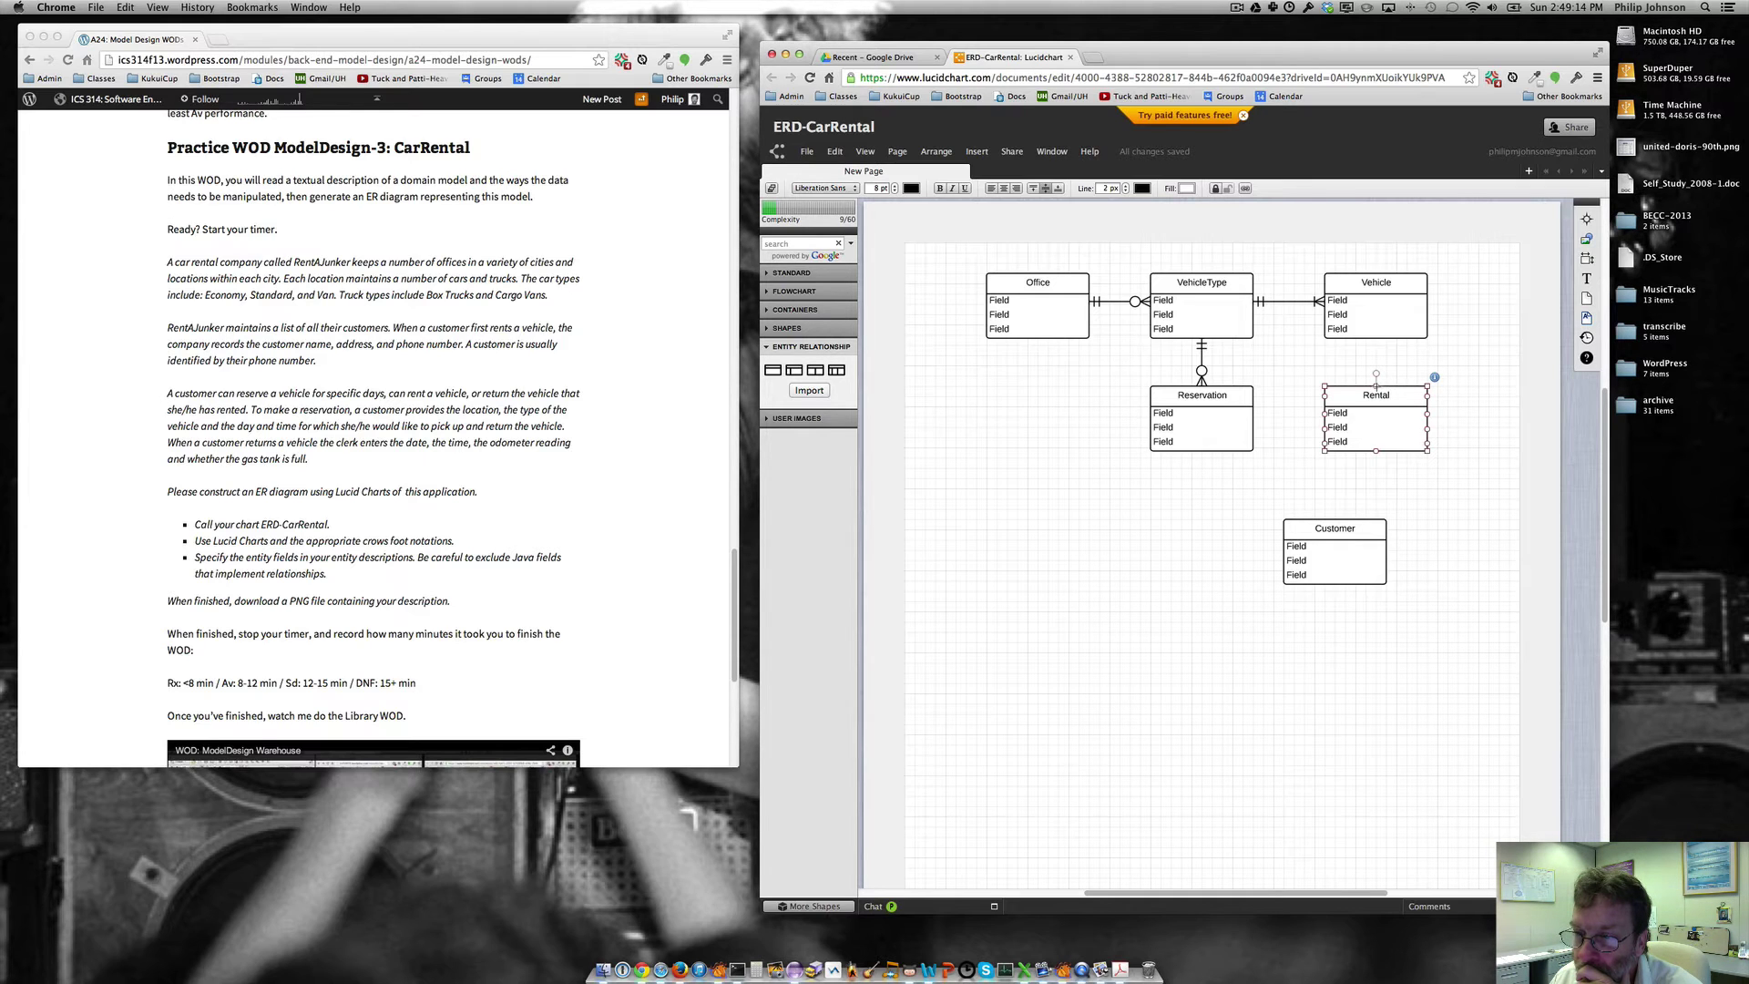
pyautogui.moveTo(1376, 343); pyautogui.dragTo(1375, 390)
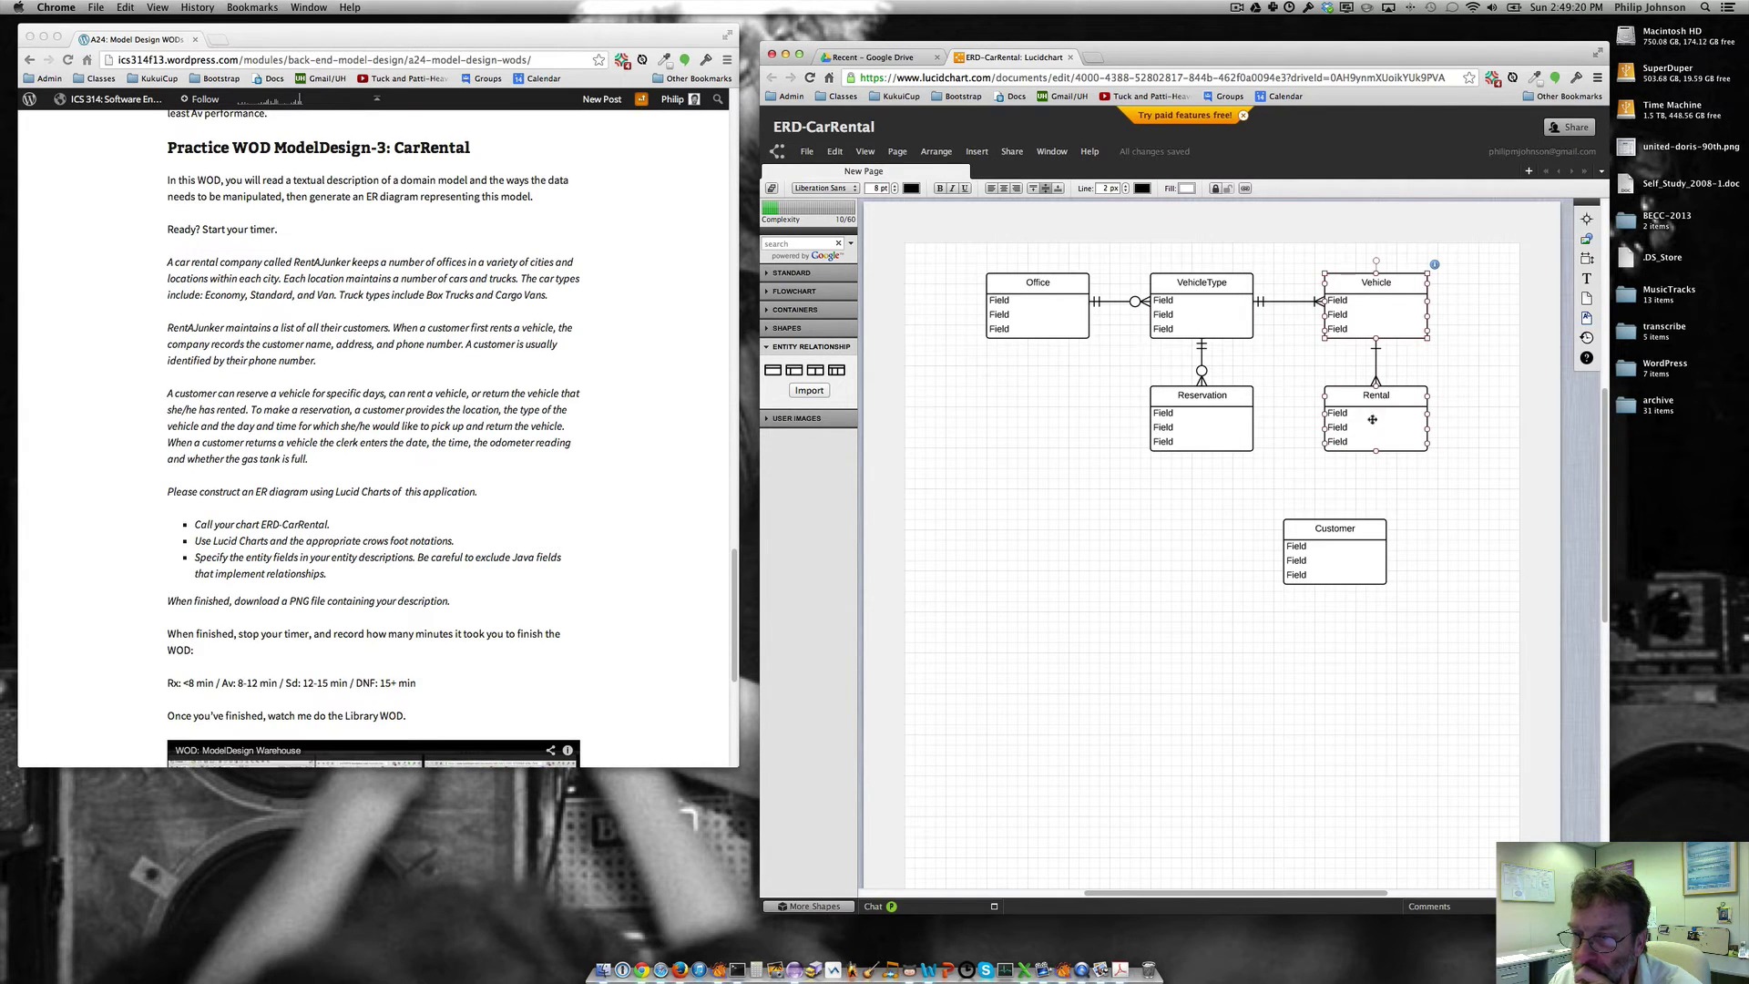
pyautogui.click(1375, 359)
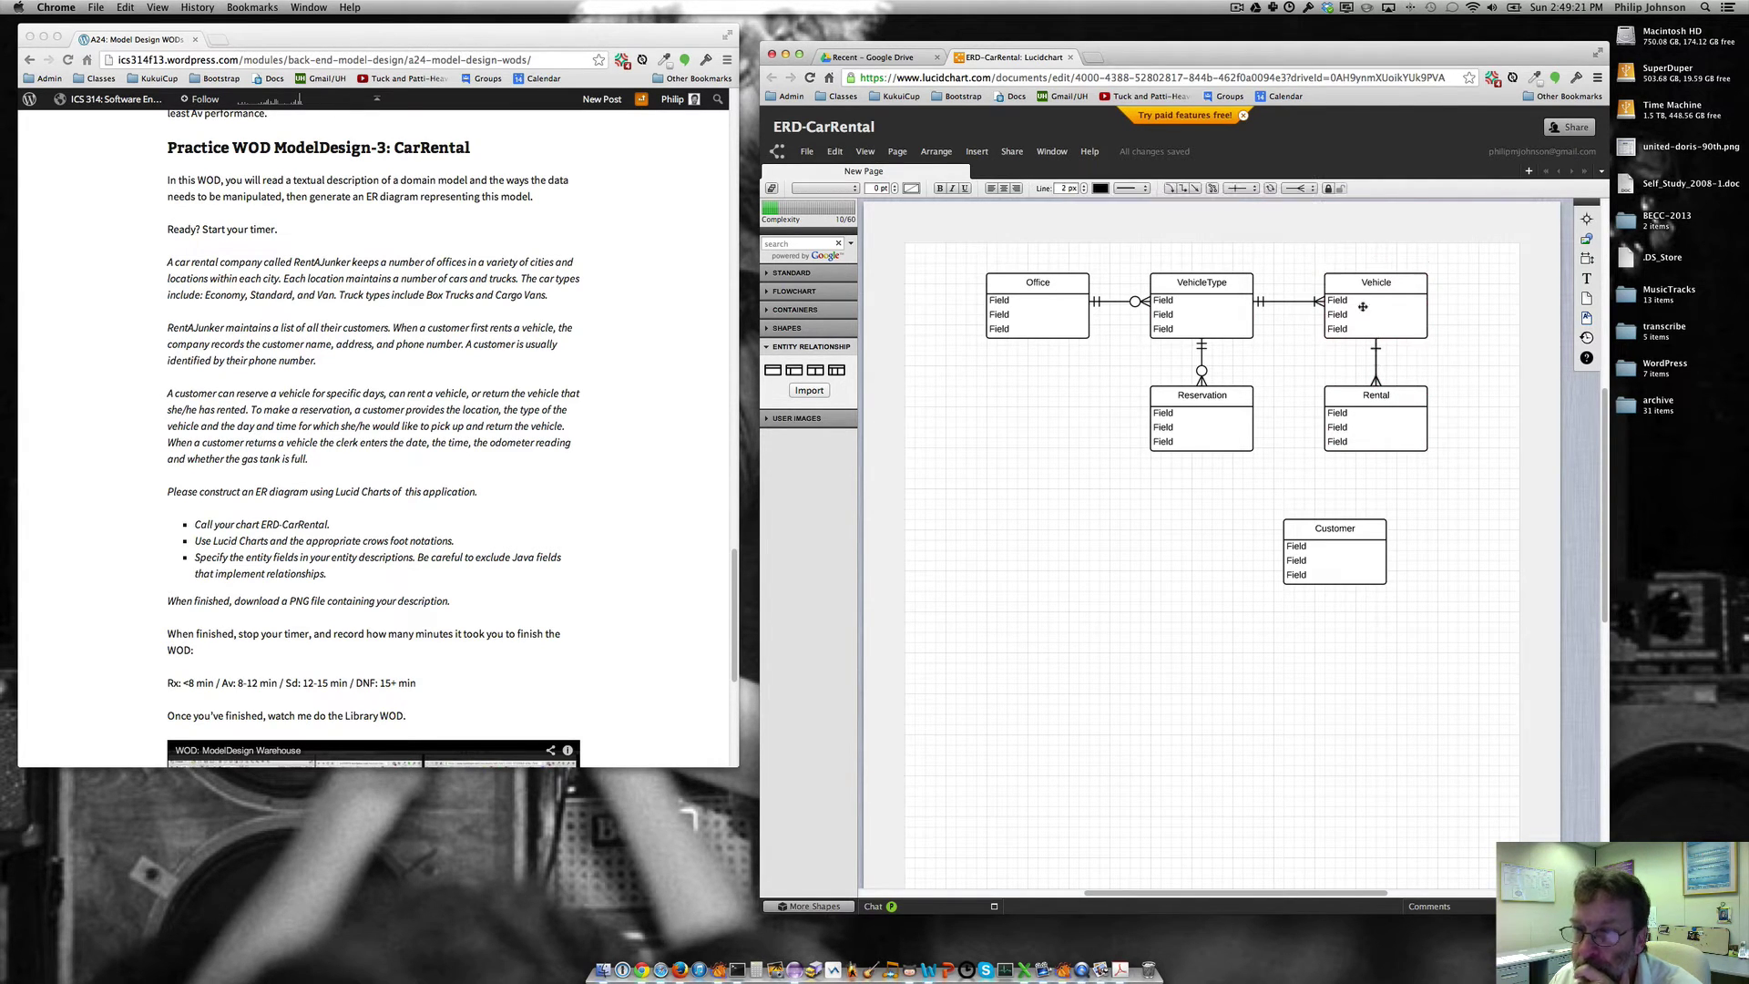
pyautogui.click(1248, 190)
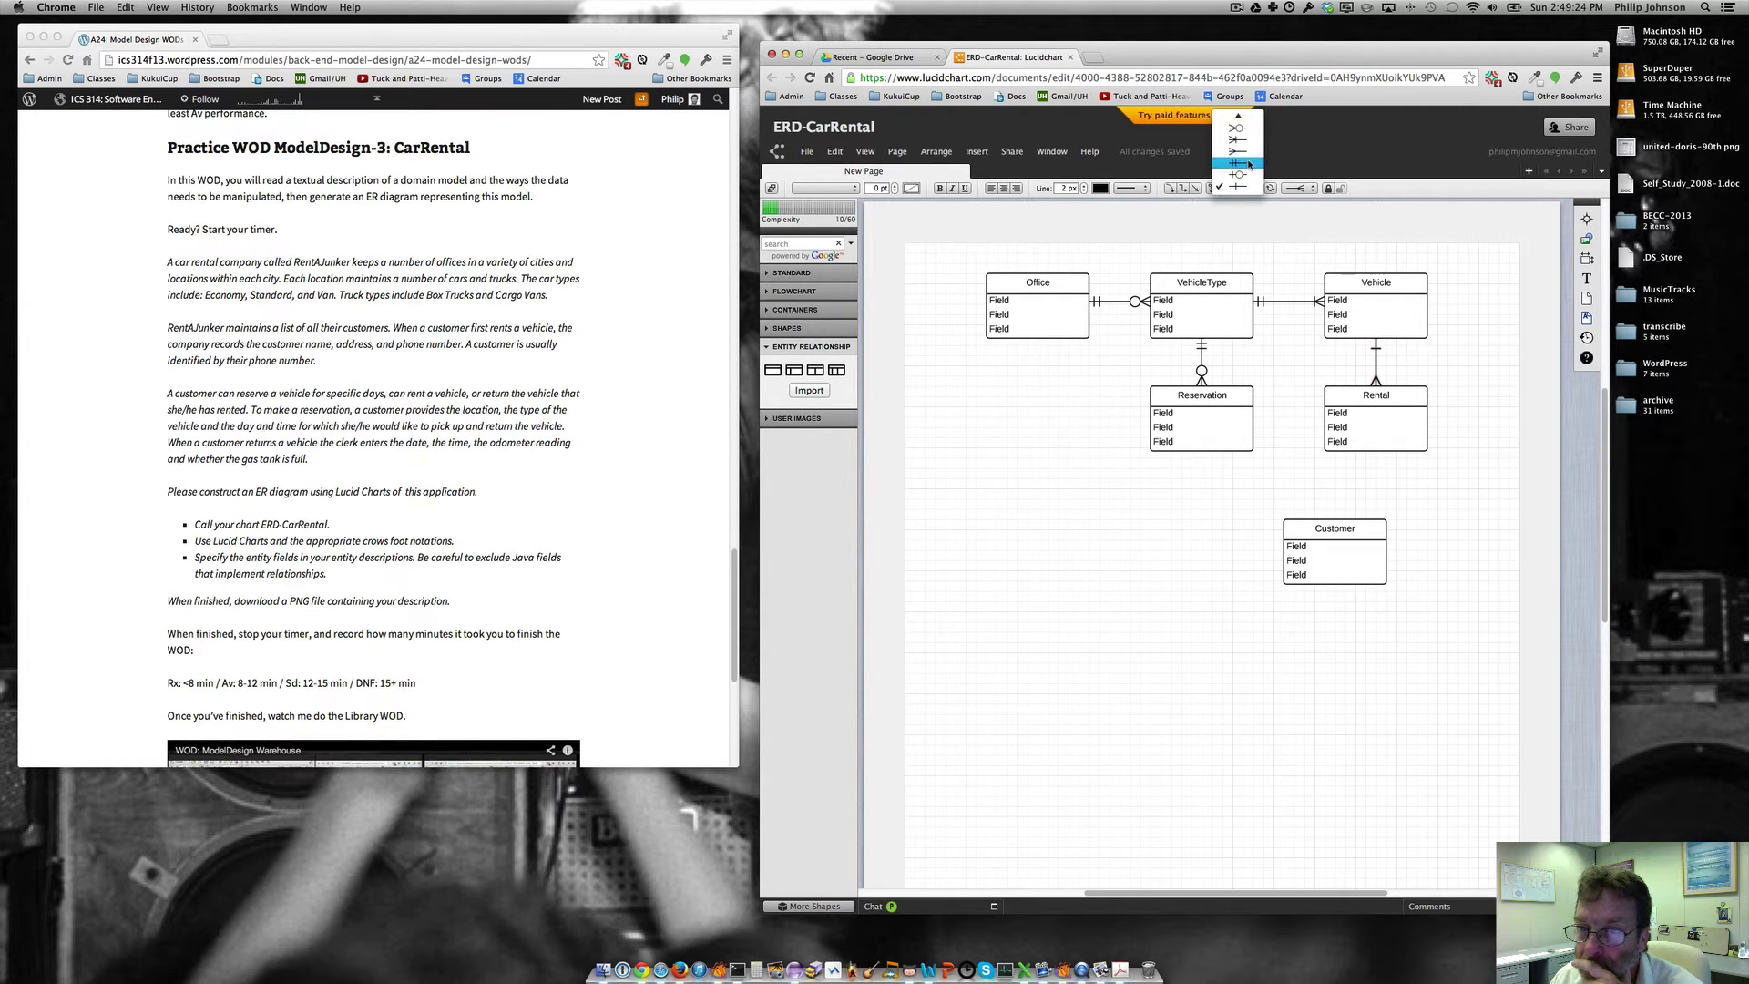
pyautogui.click(1248, 163)
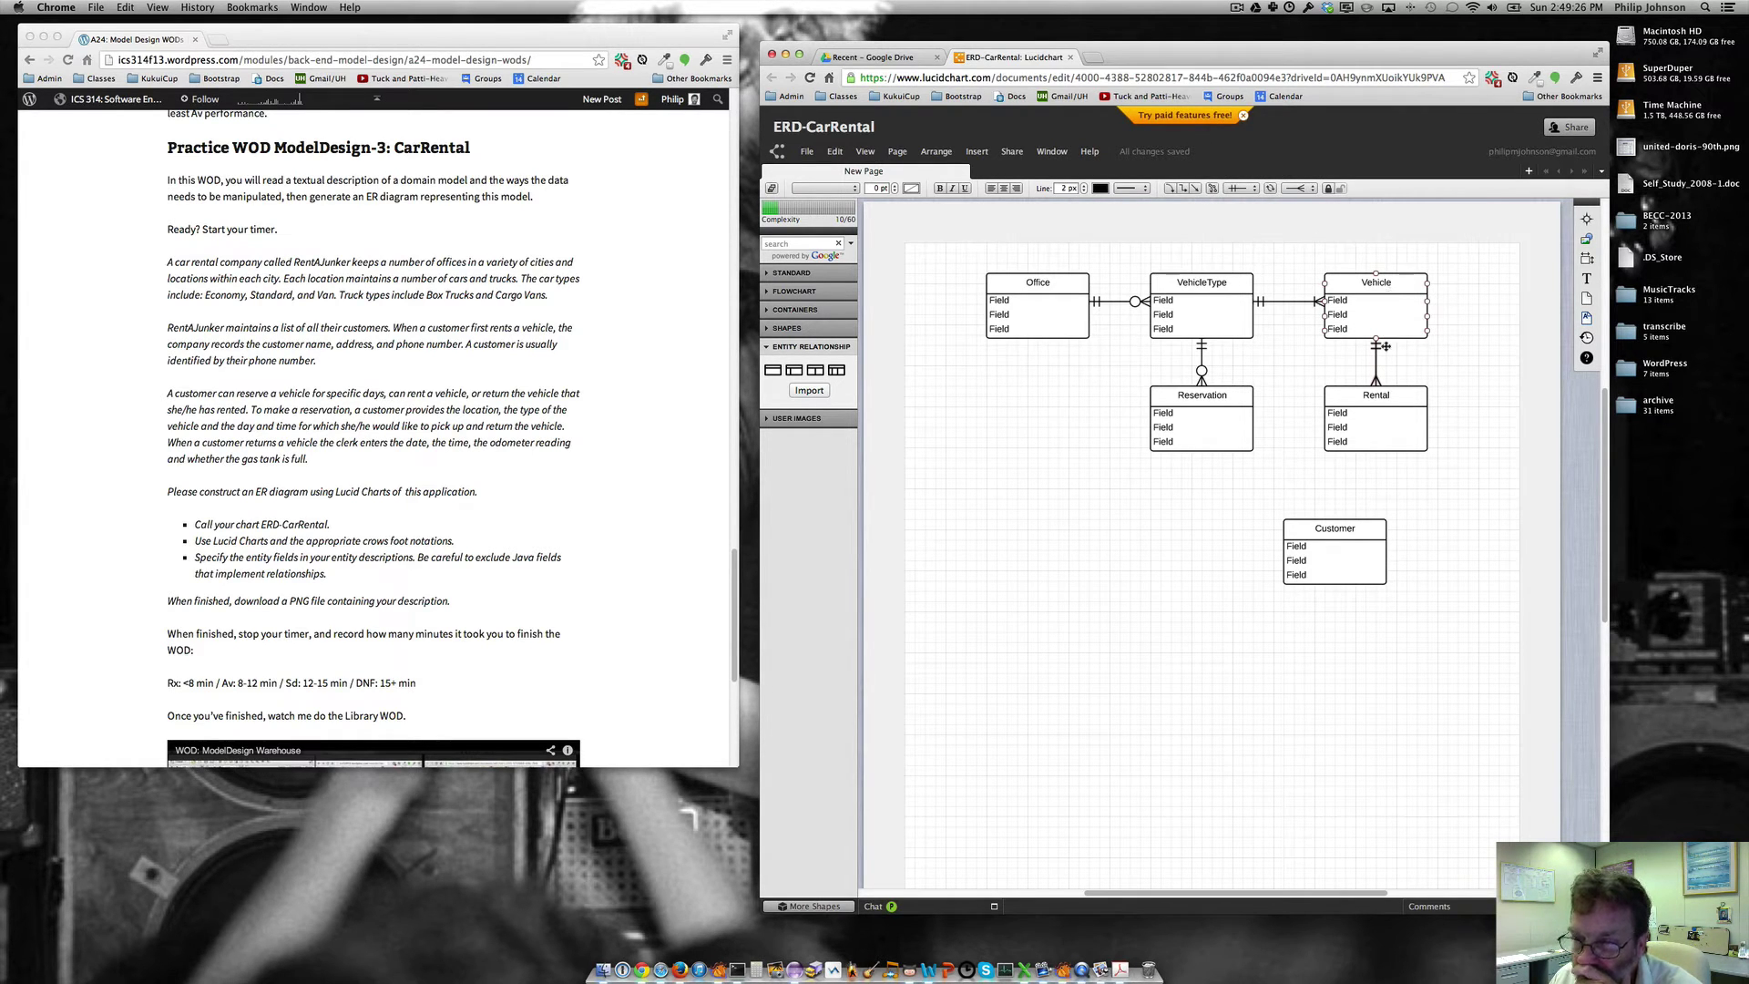
pyautogui.click(1299, 189)
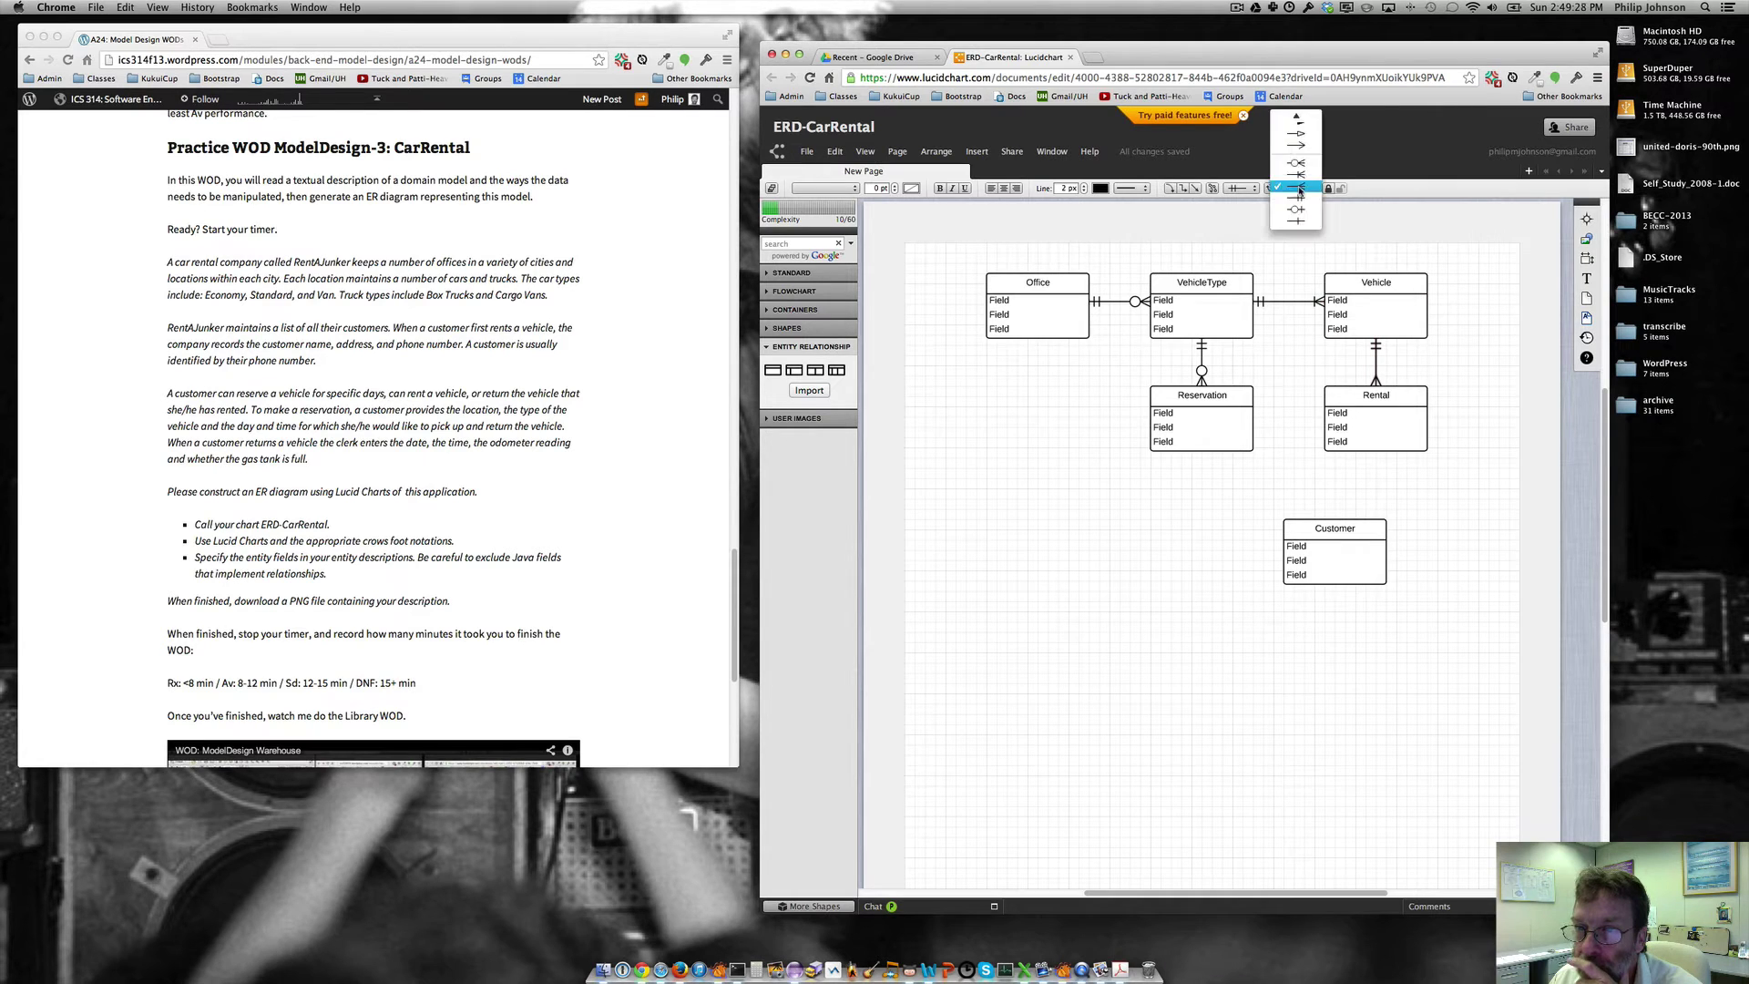
pyautogui.click(1297, 163)
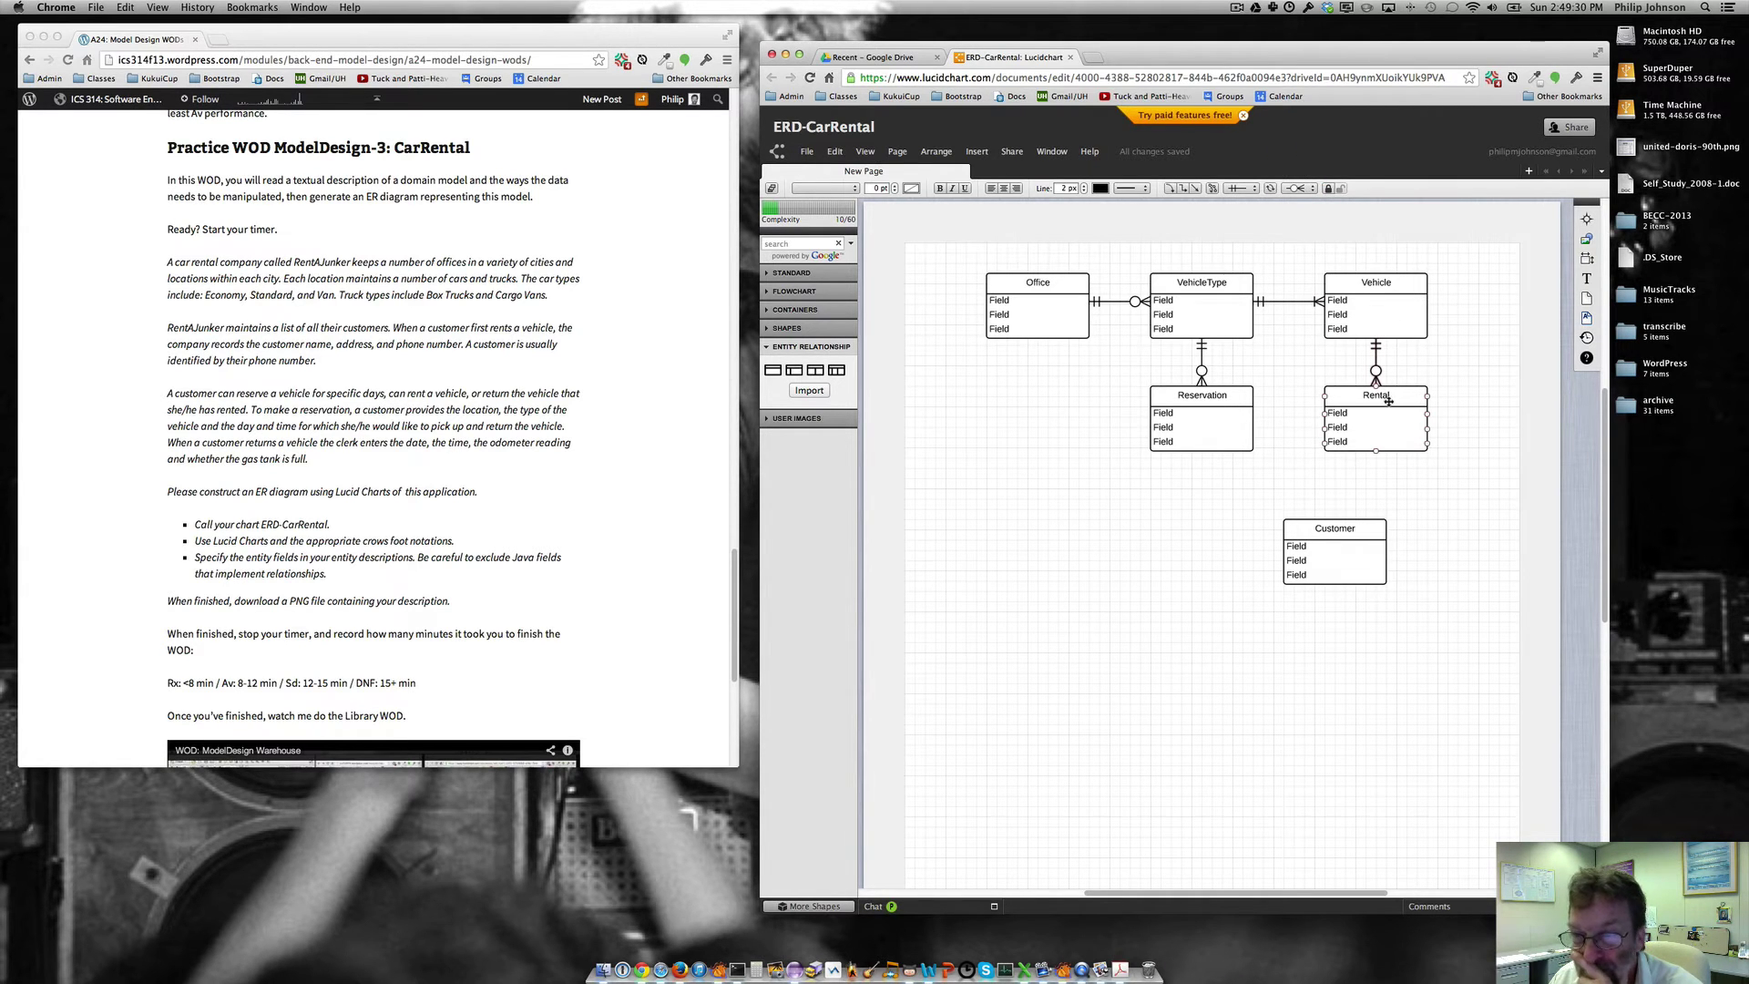
# Select the Vehicle, Rental, Reservation and VehicleType entities in turn to review the layout.
pyautogui.click(1423, 325)
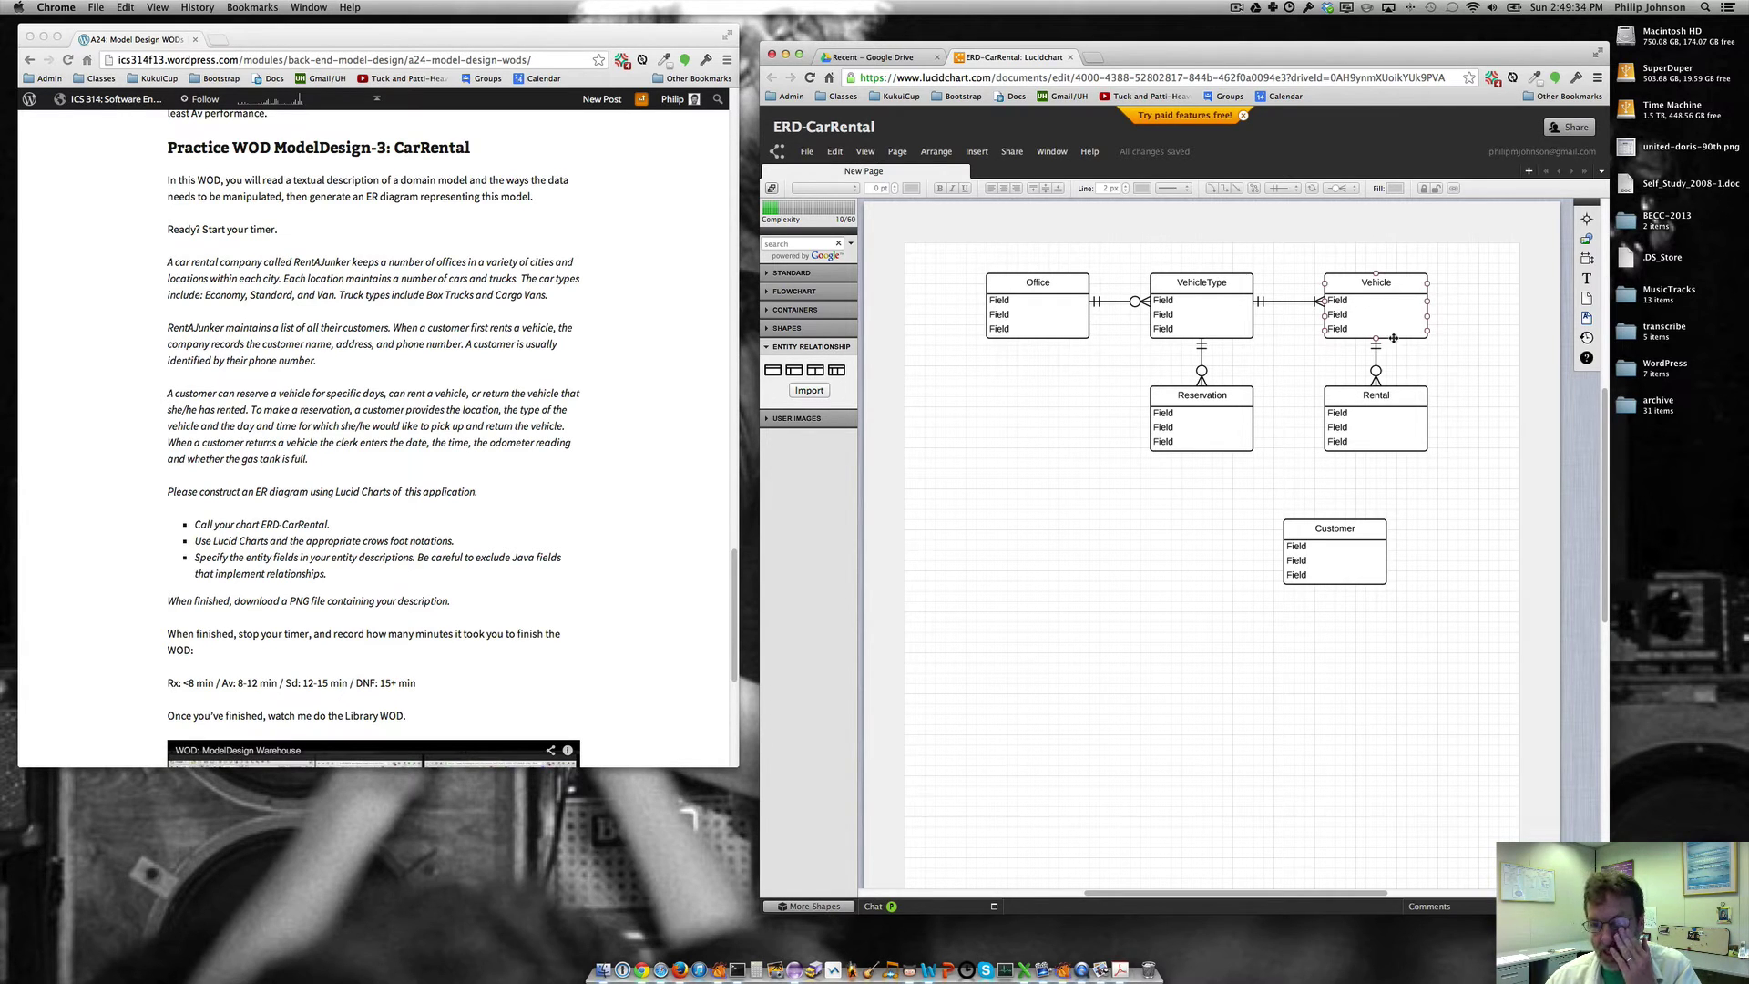
pyautogui.click(1374, 417)
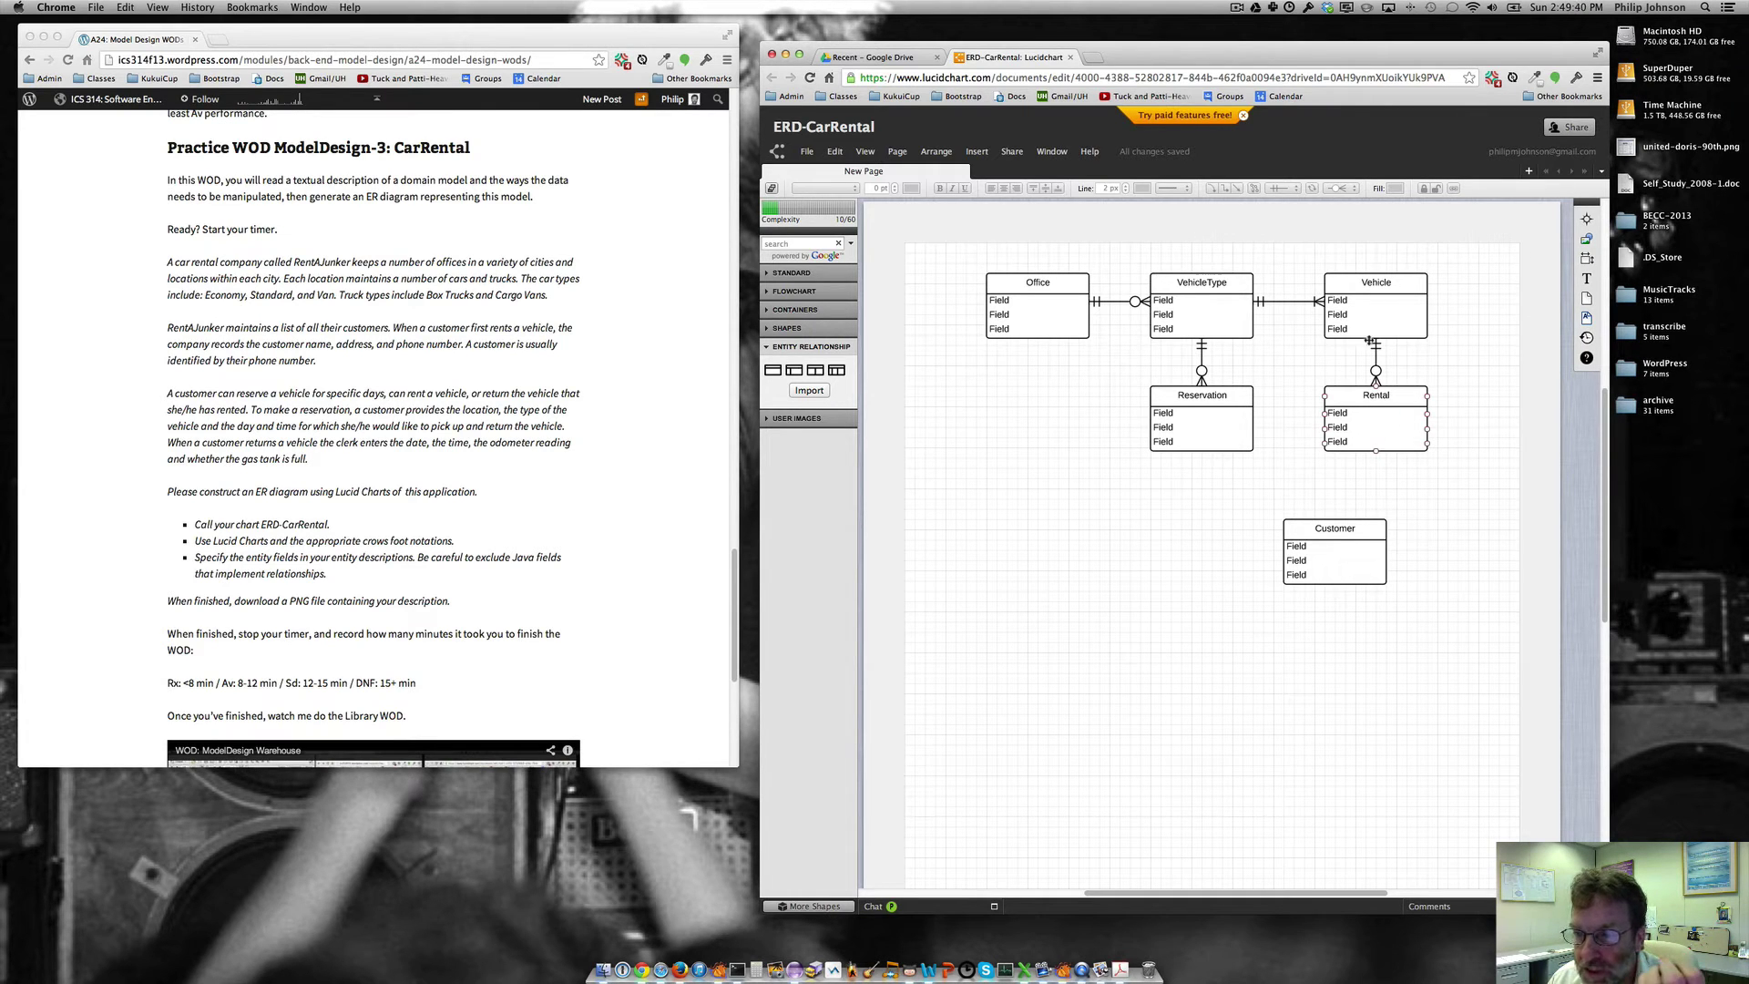
pyautogui.click(1383, 302)
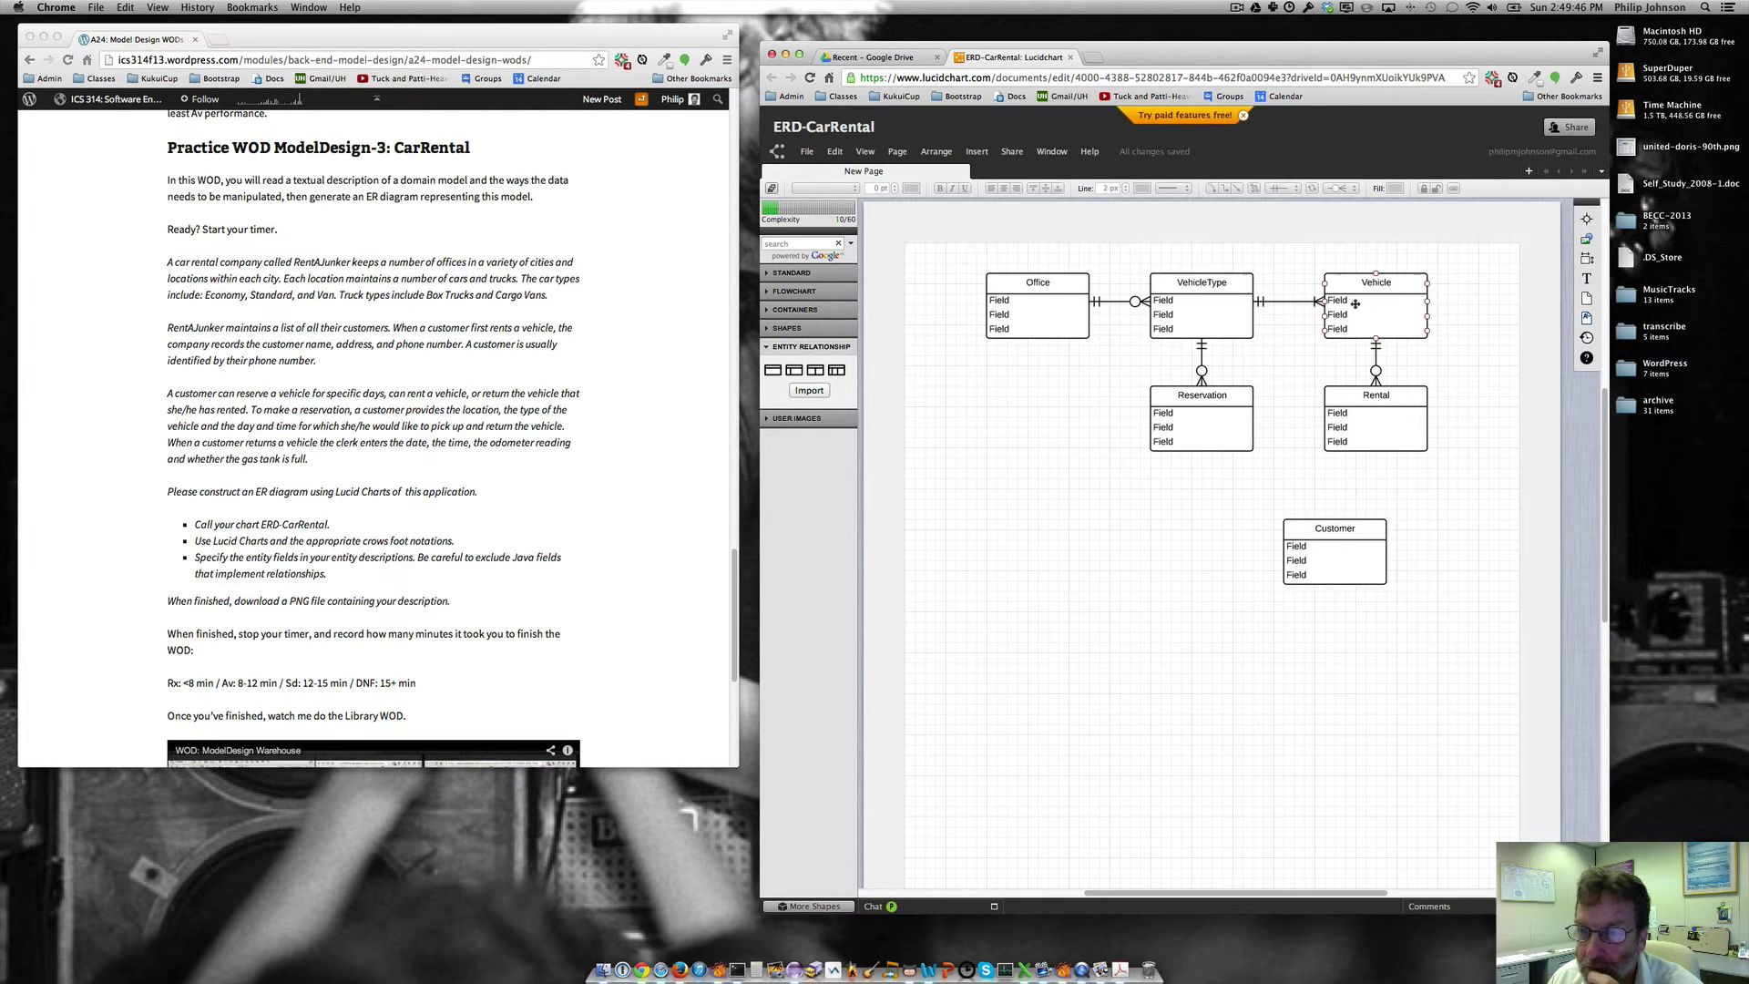
pyautogui.click(1245, 409)
pyautogui.click(1372, 424)
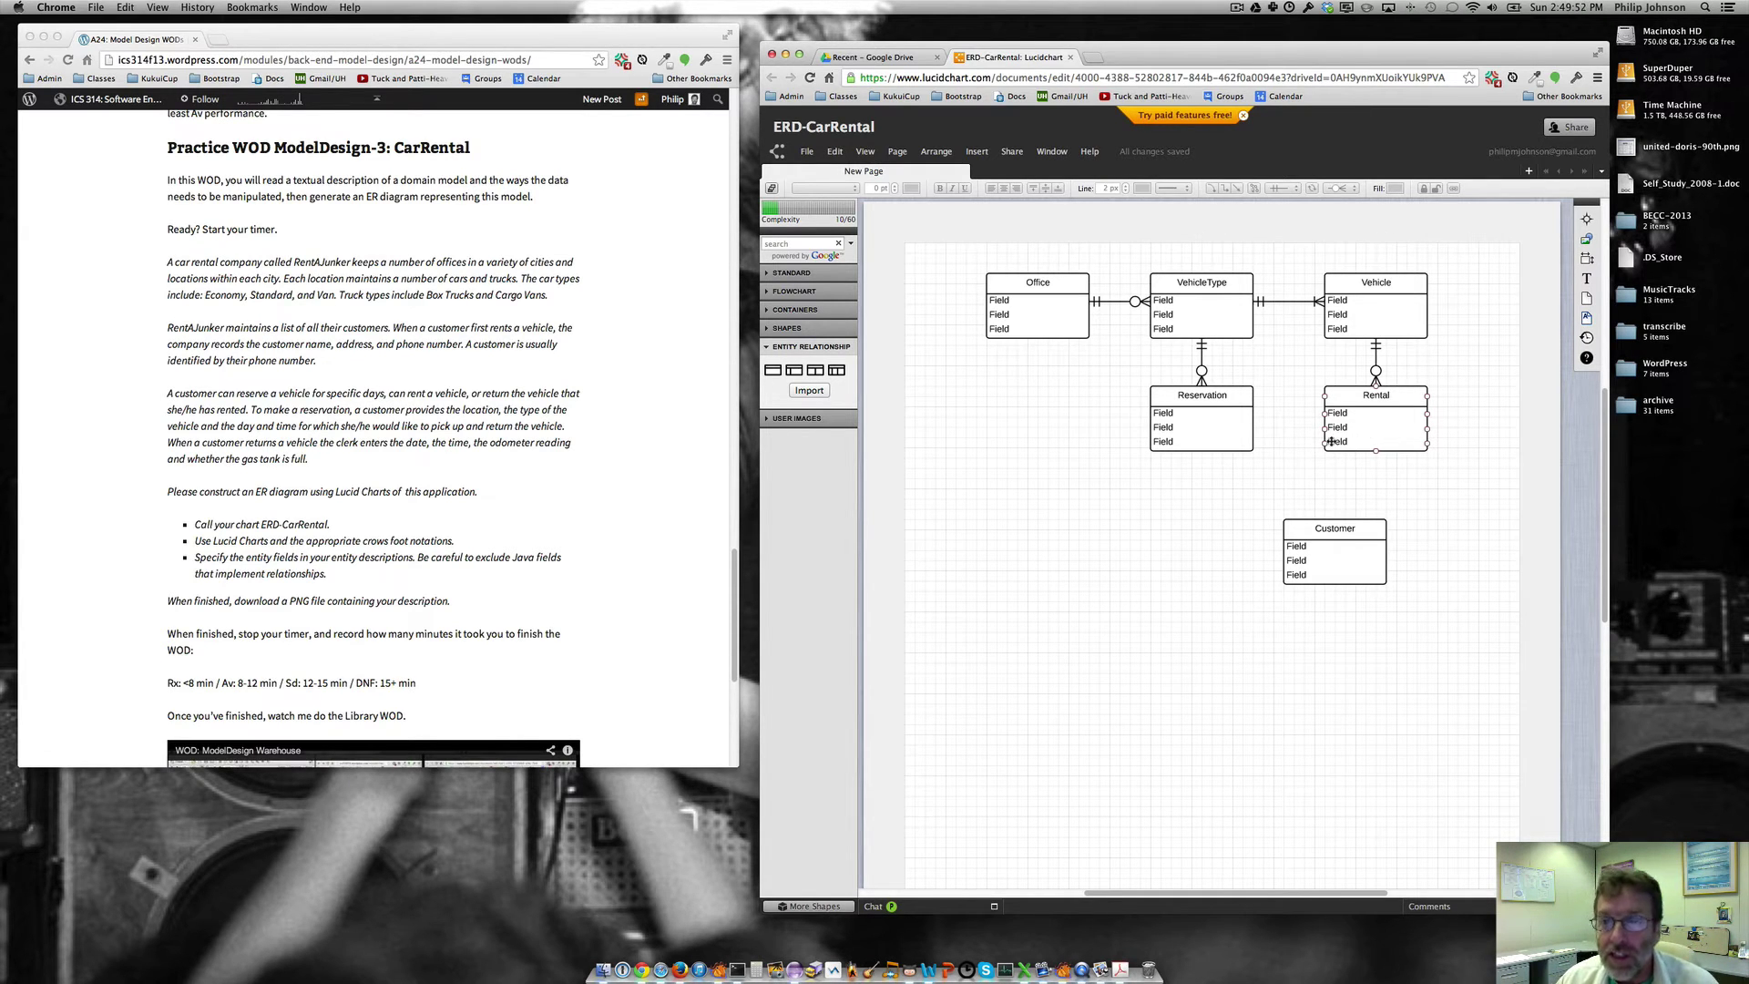
pyautogui.click(1202, 335)
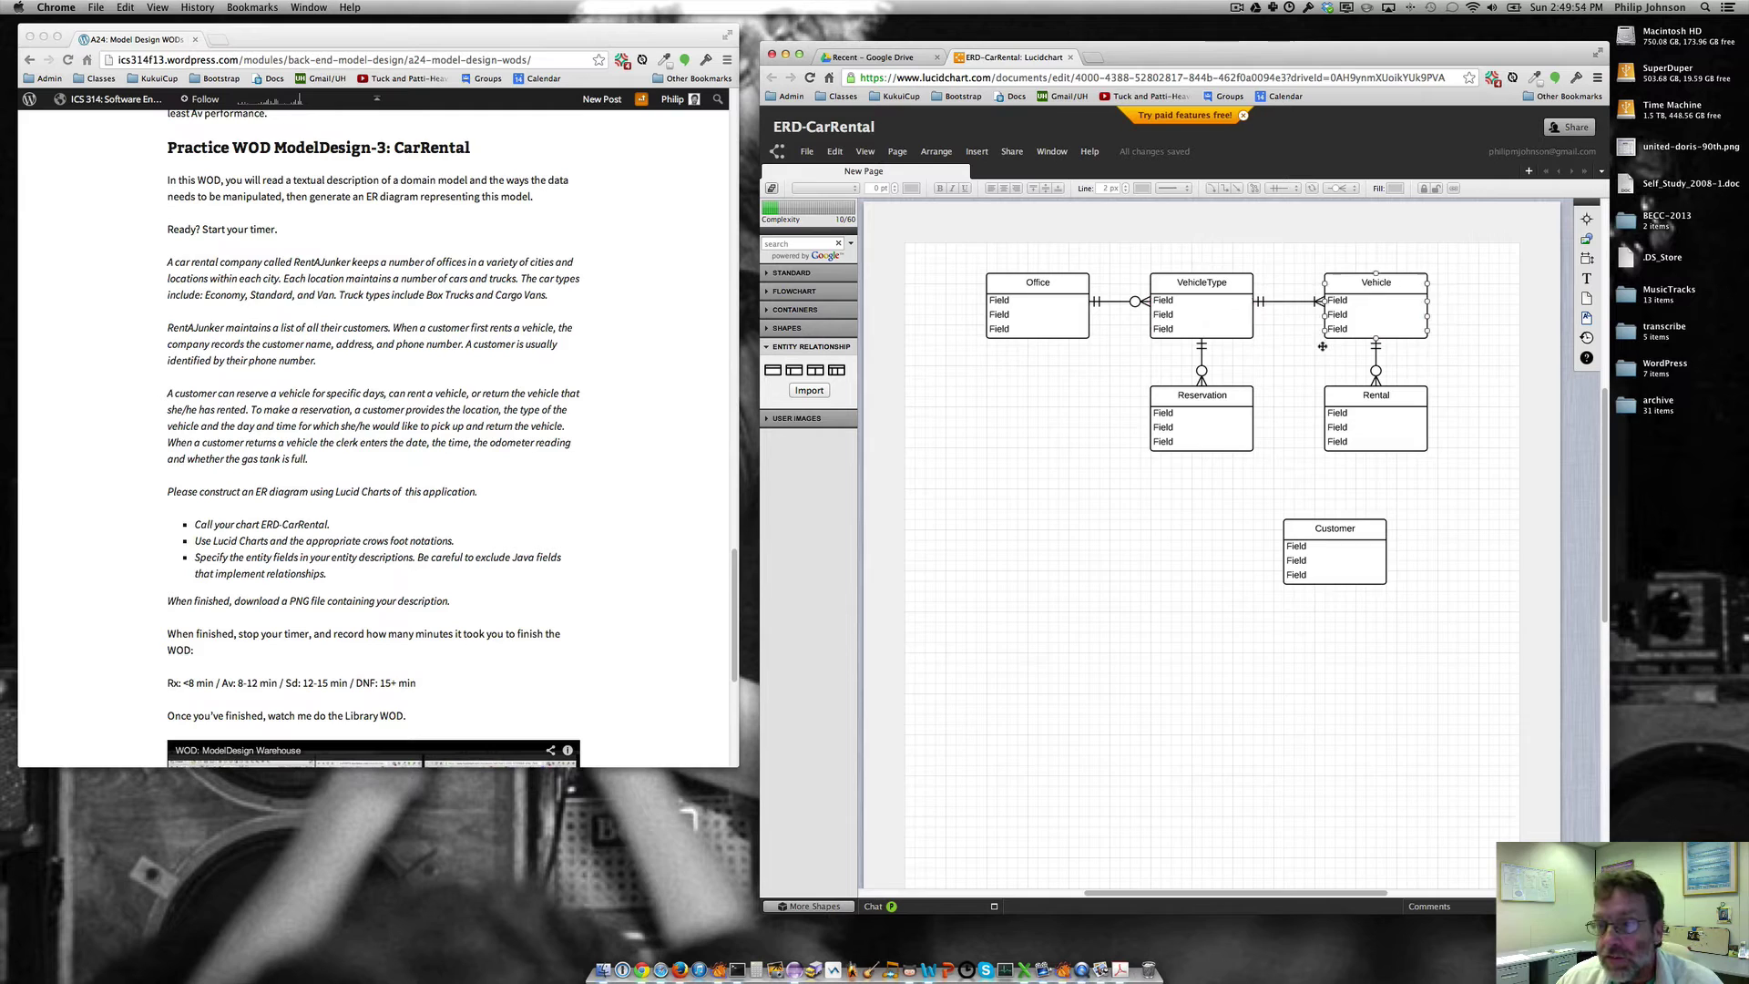
pyautogui.click(1380, 323)
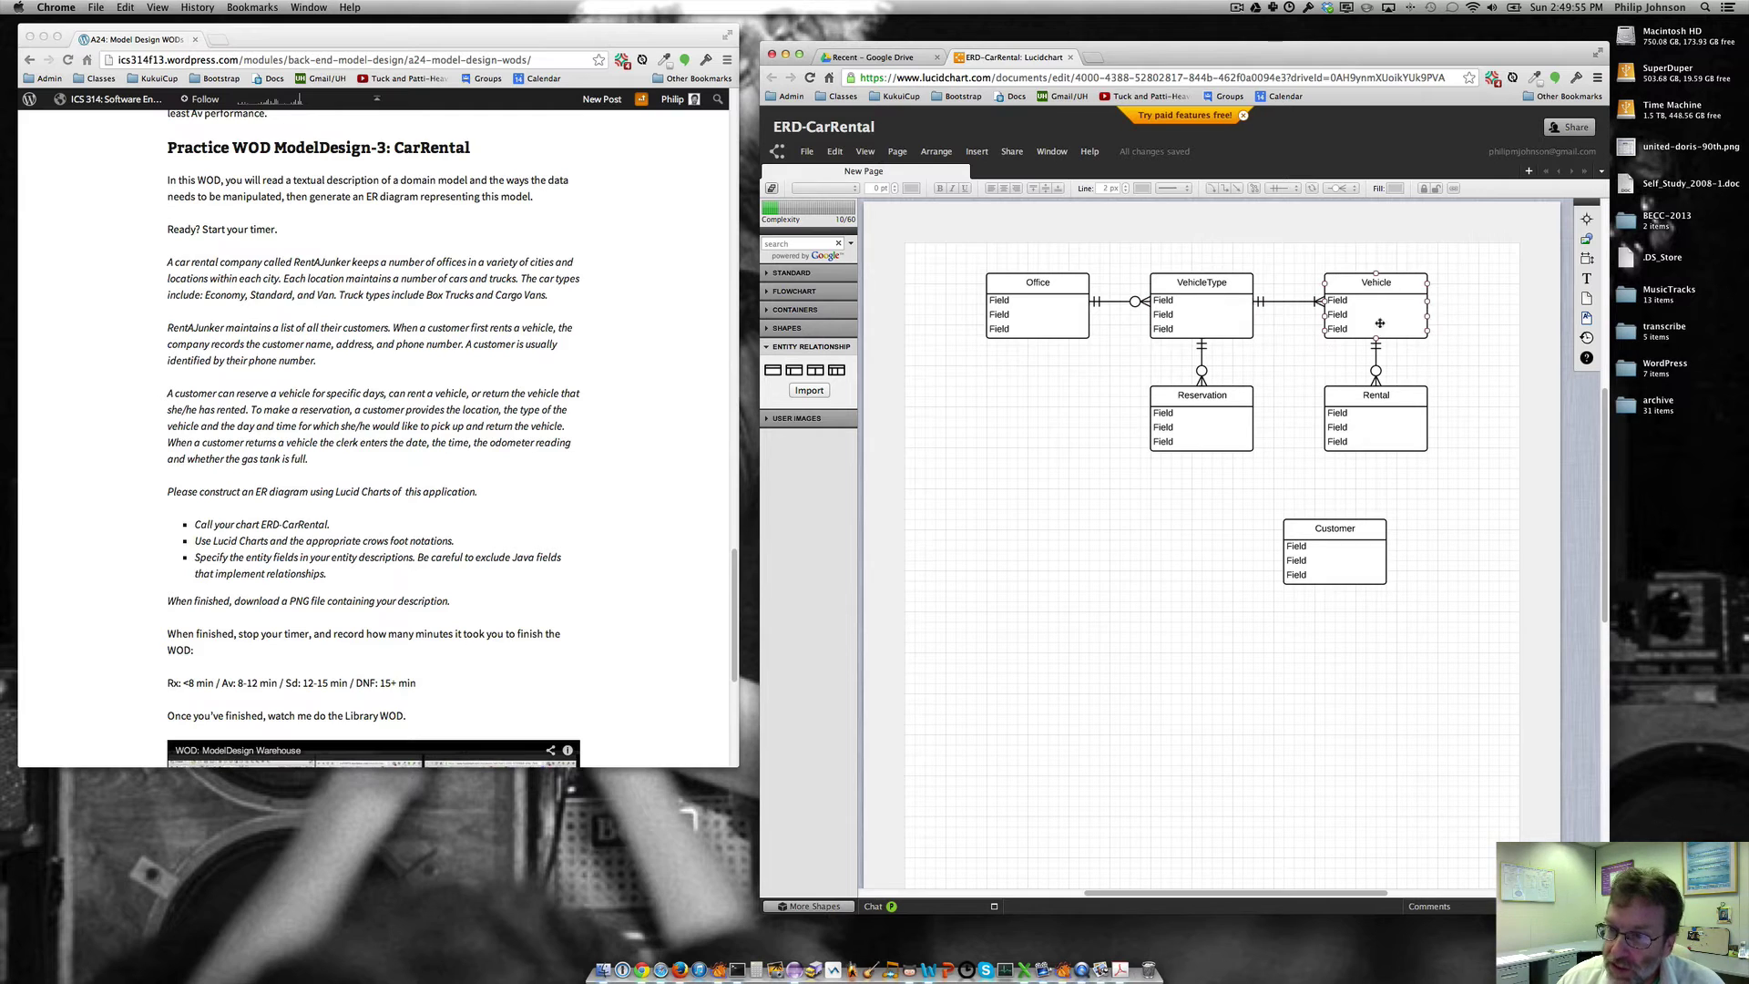
pyautogui.click(1255, 412)
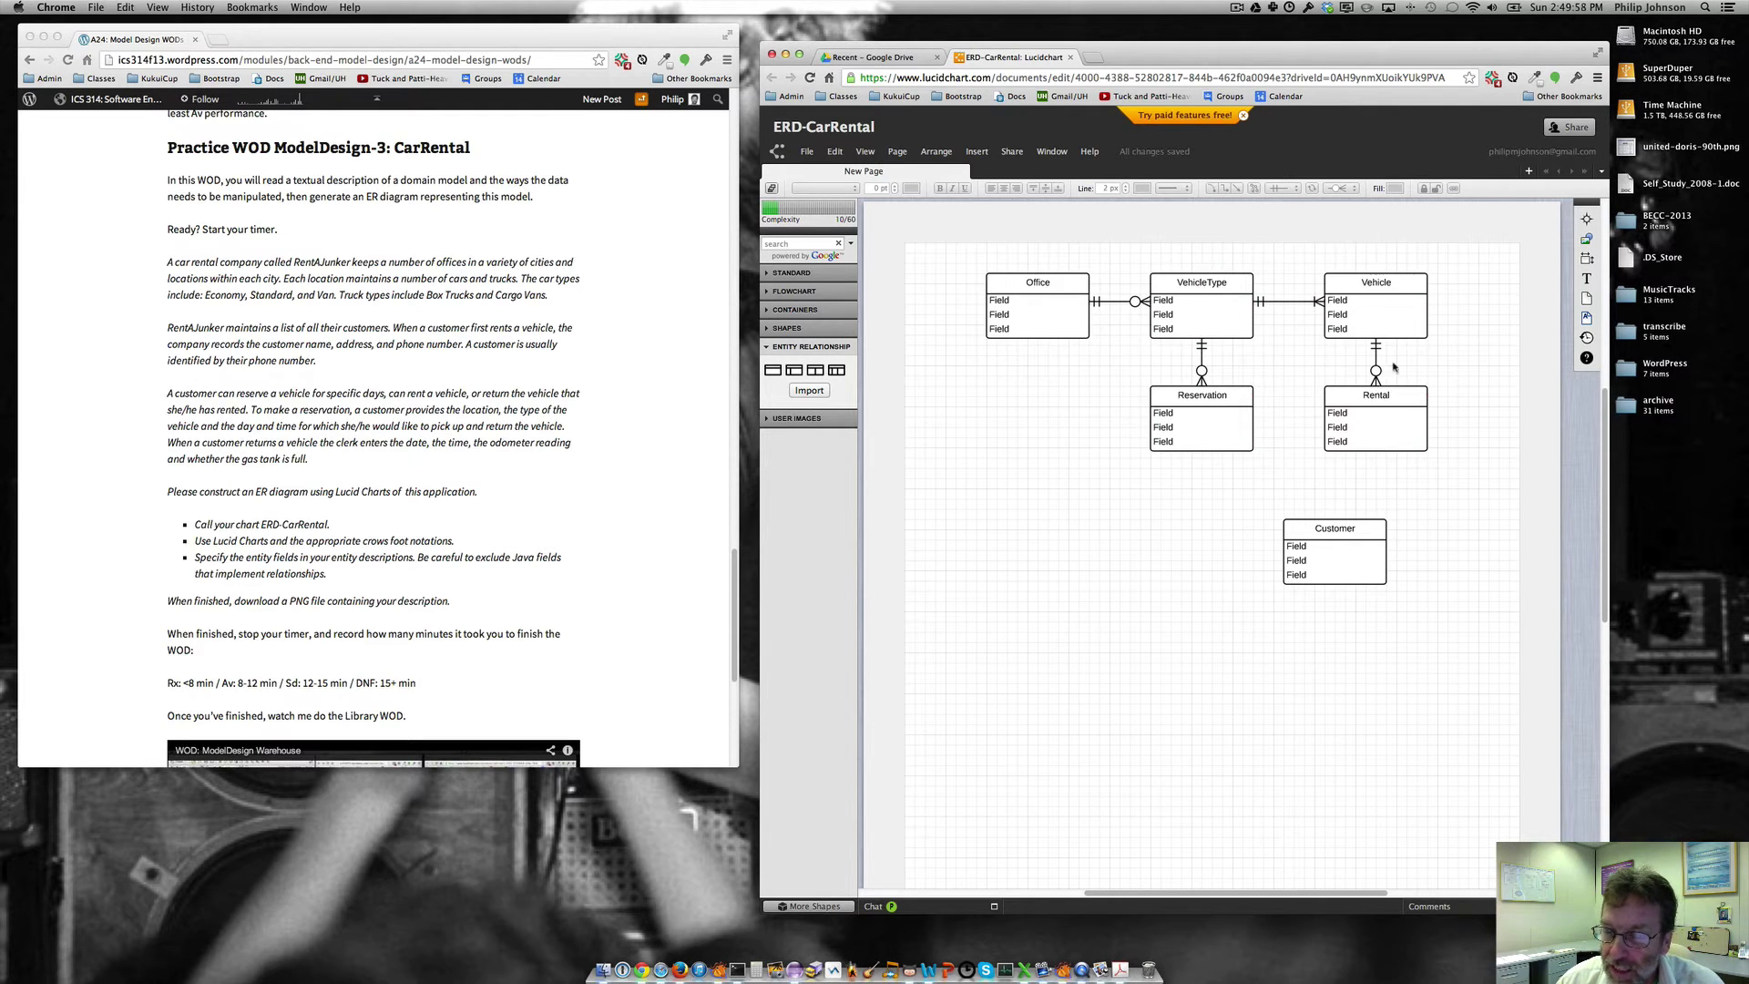
pyautogui.click(1244, 418)
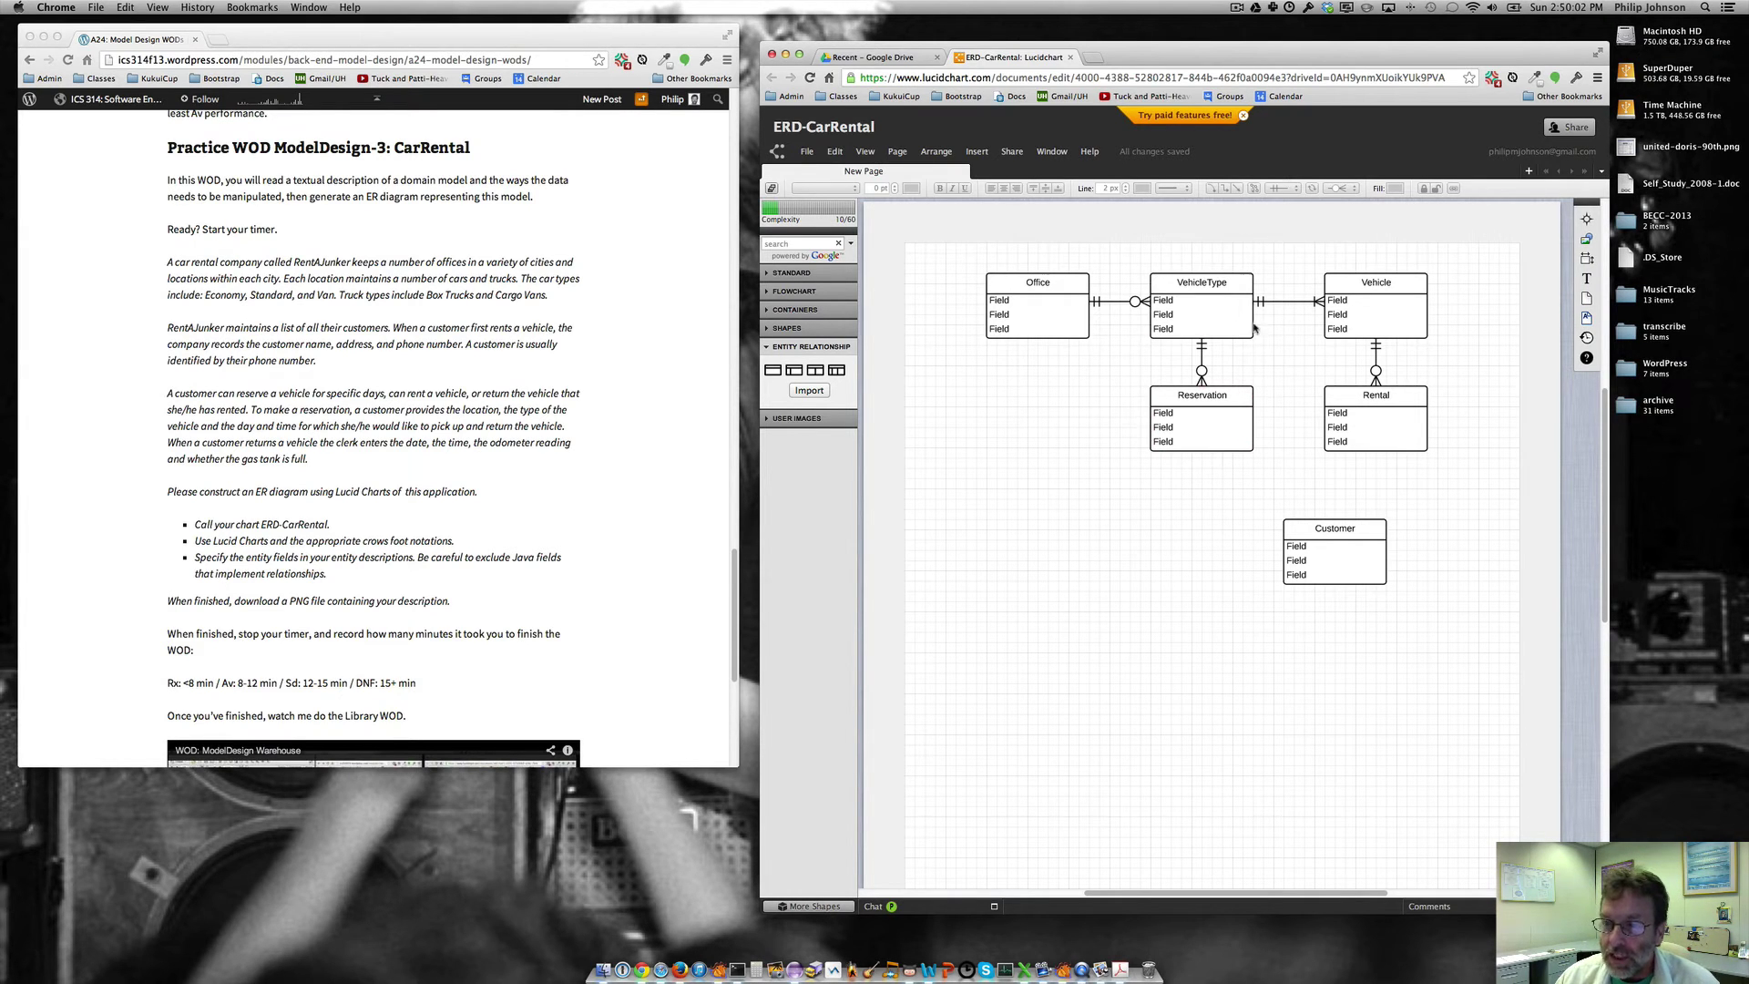
# Move Customer up beneath Reservation and draw a relationship line from Reservation's bottom to it.
pyautogui.click(1353, 298)
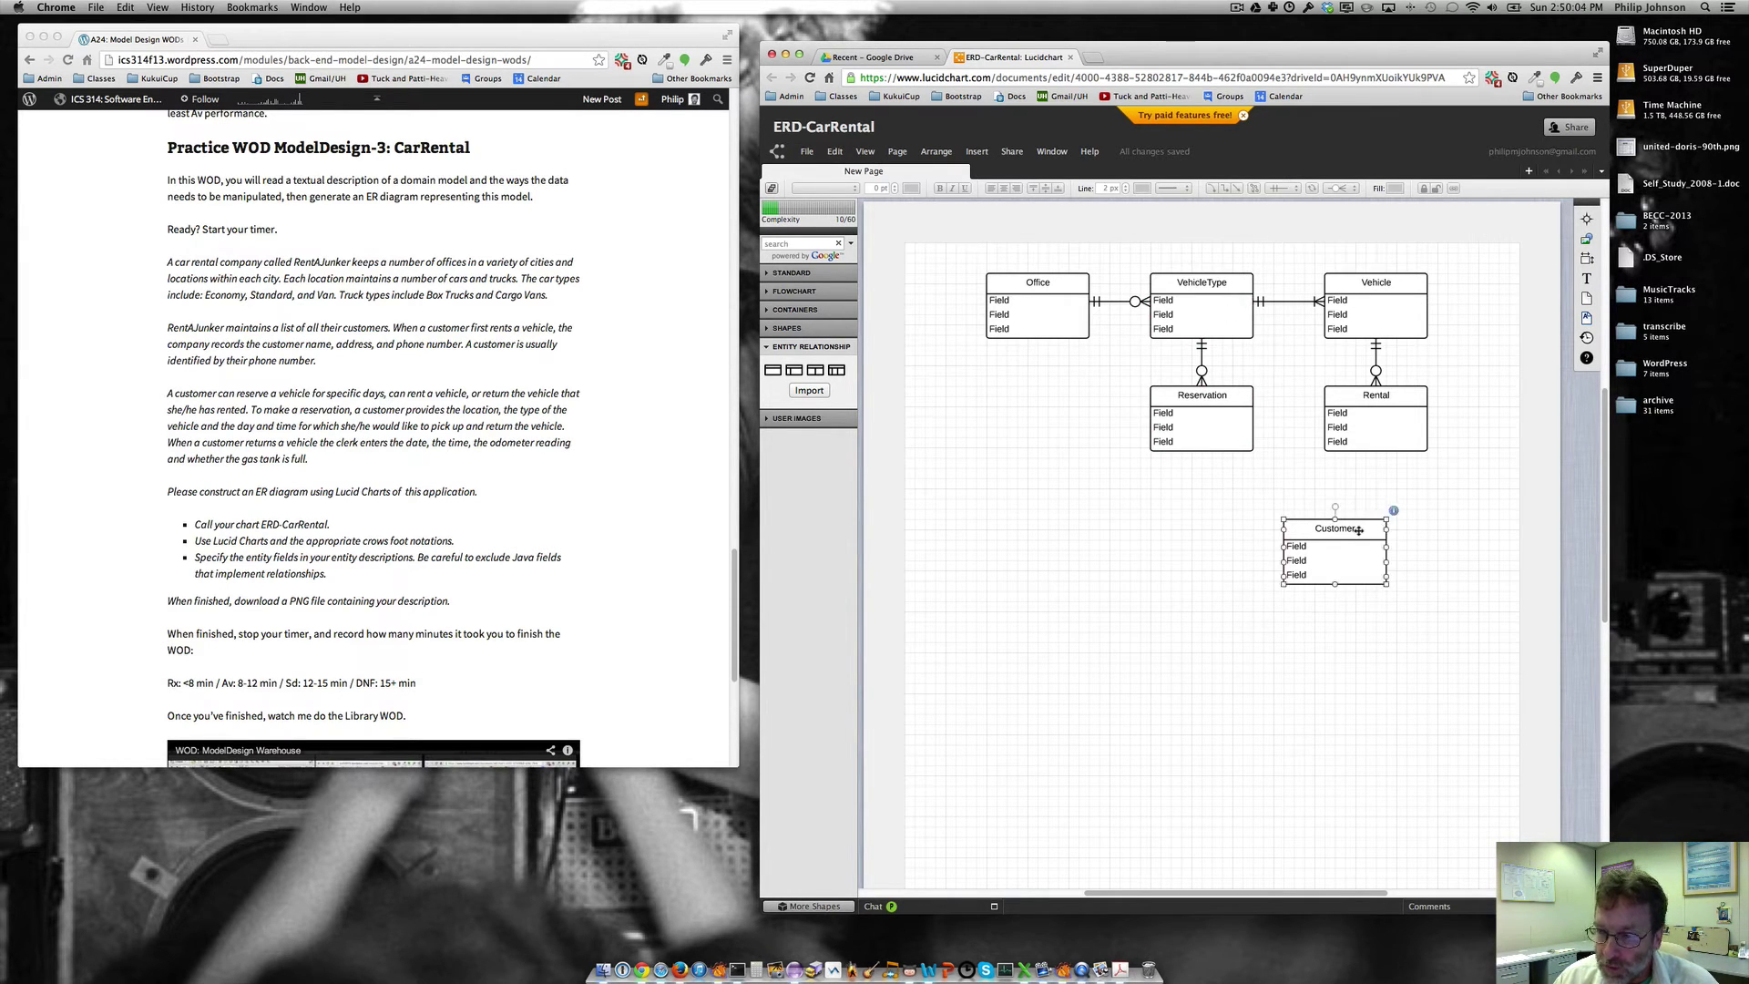
pyautogui.moveTo(1359, 531); pyautogui.dragTo(1308, 520)
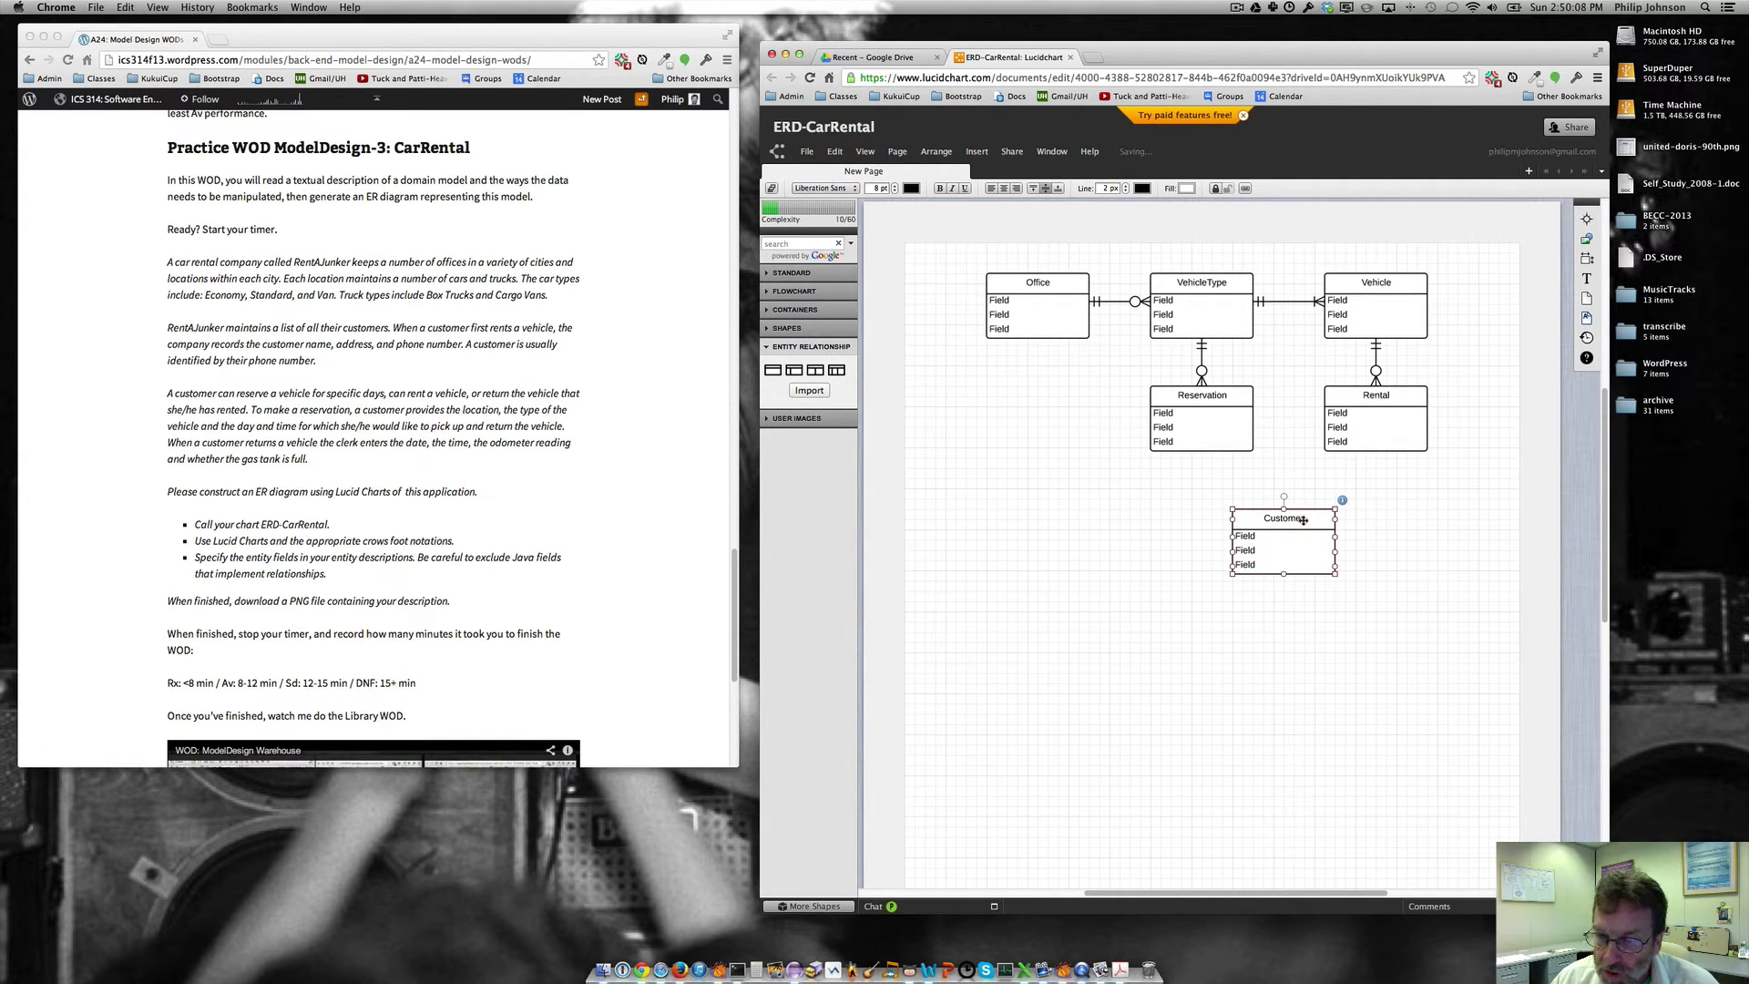
pyautogui.moveTo(1232, 519); pyautogui.dragTo(1201, 451)
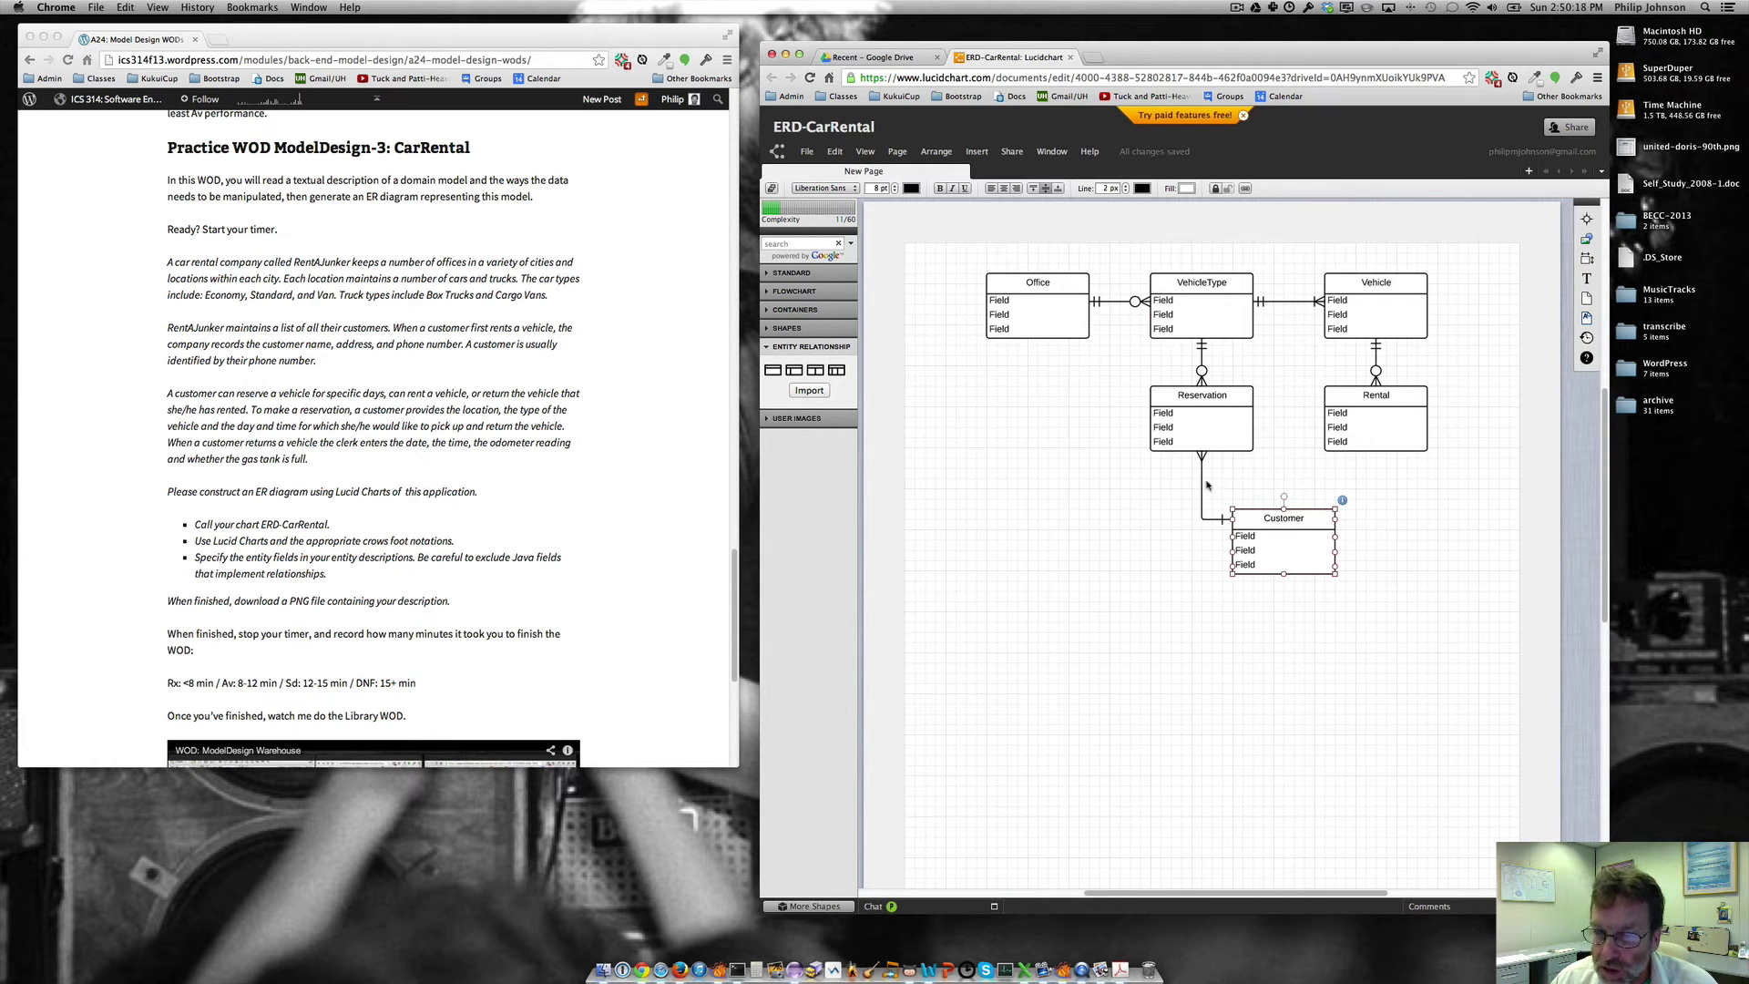
# Give the Reservation end a zero-or-many crow's foot and choose the Customer end symbol.
pyautogui.click(1203, 486)
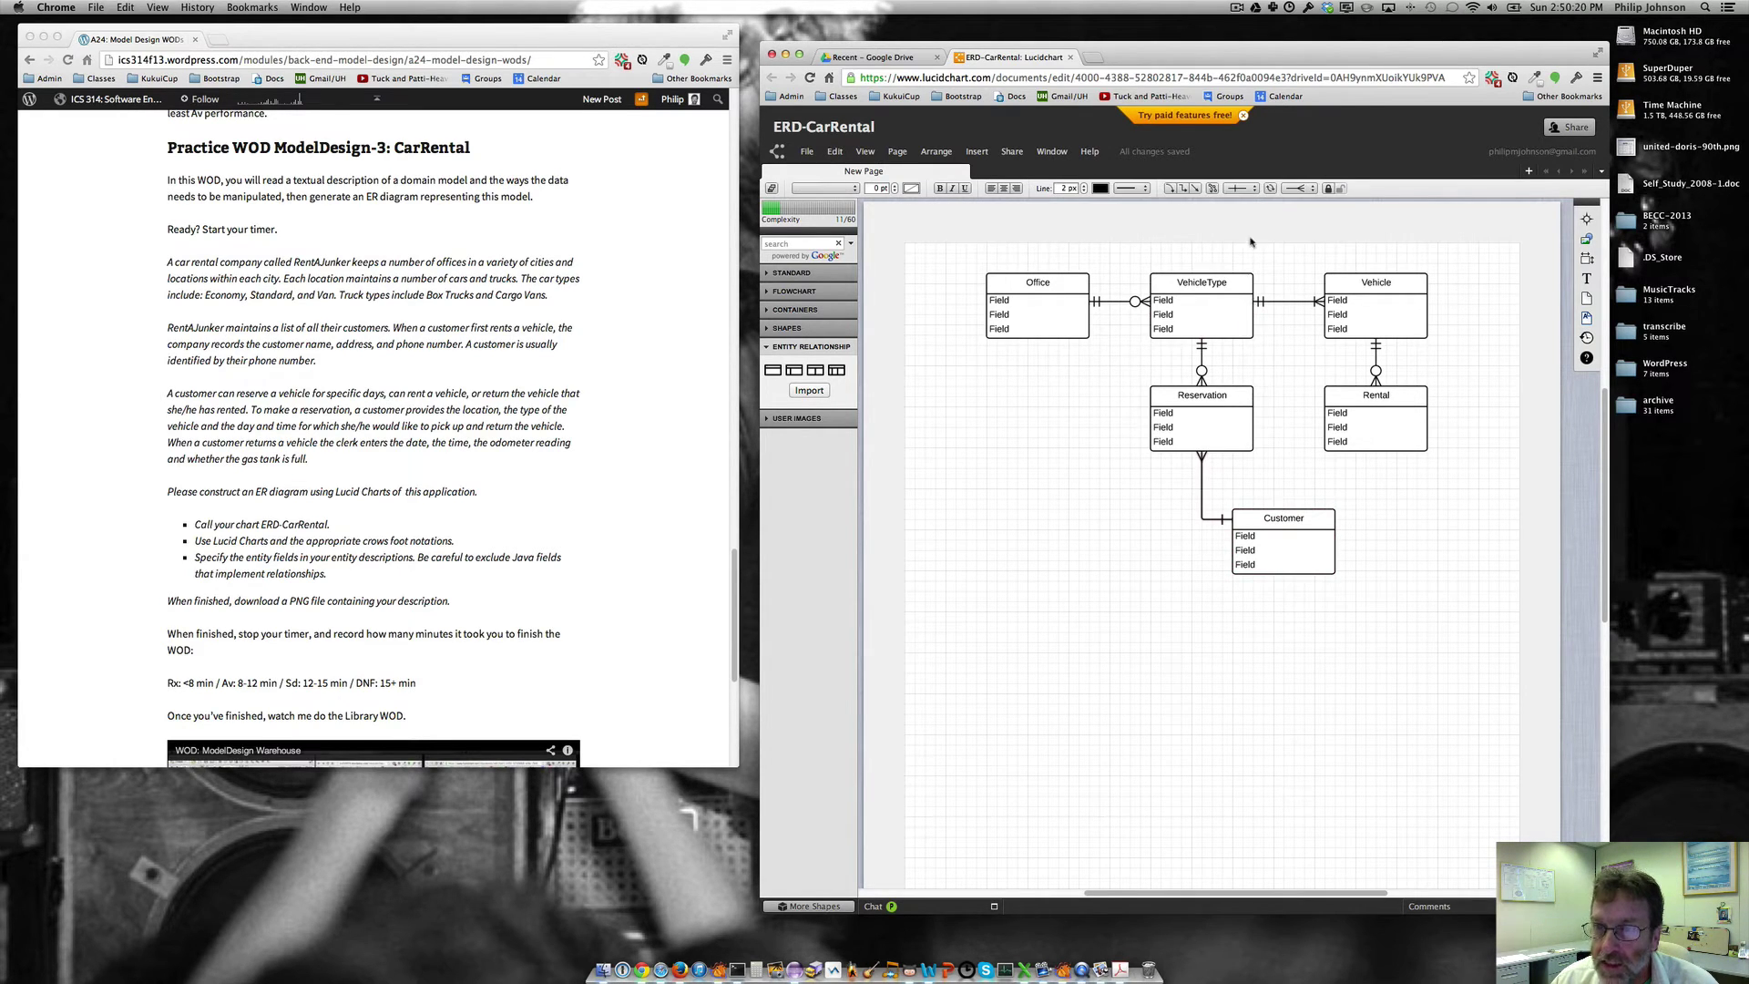
pyautogui.click(1297, 189)
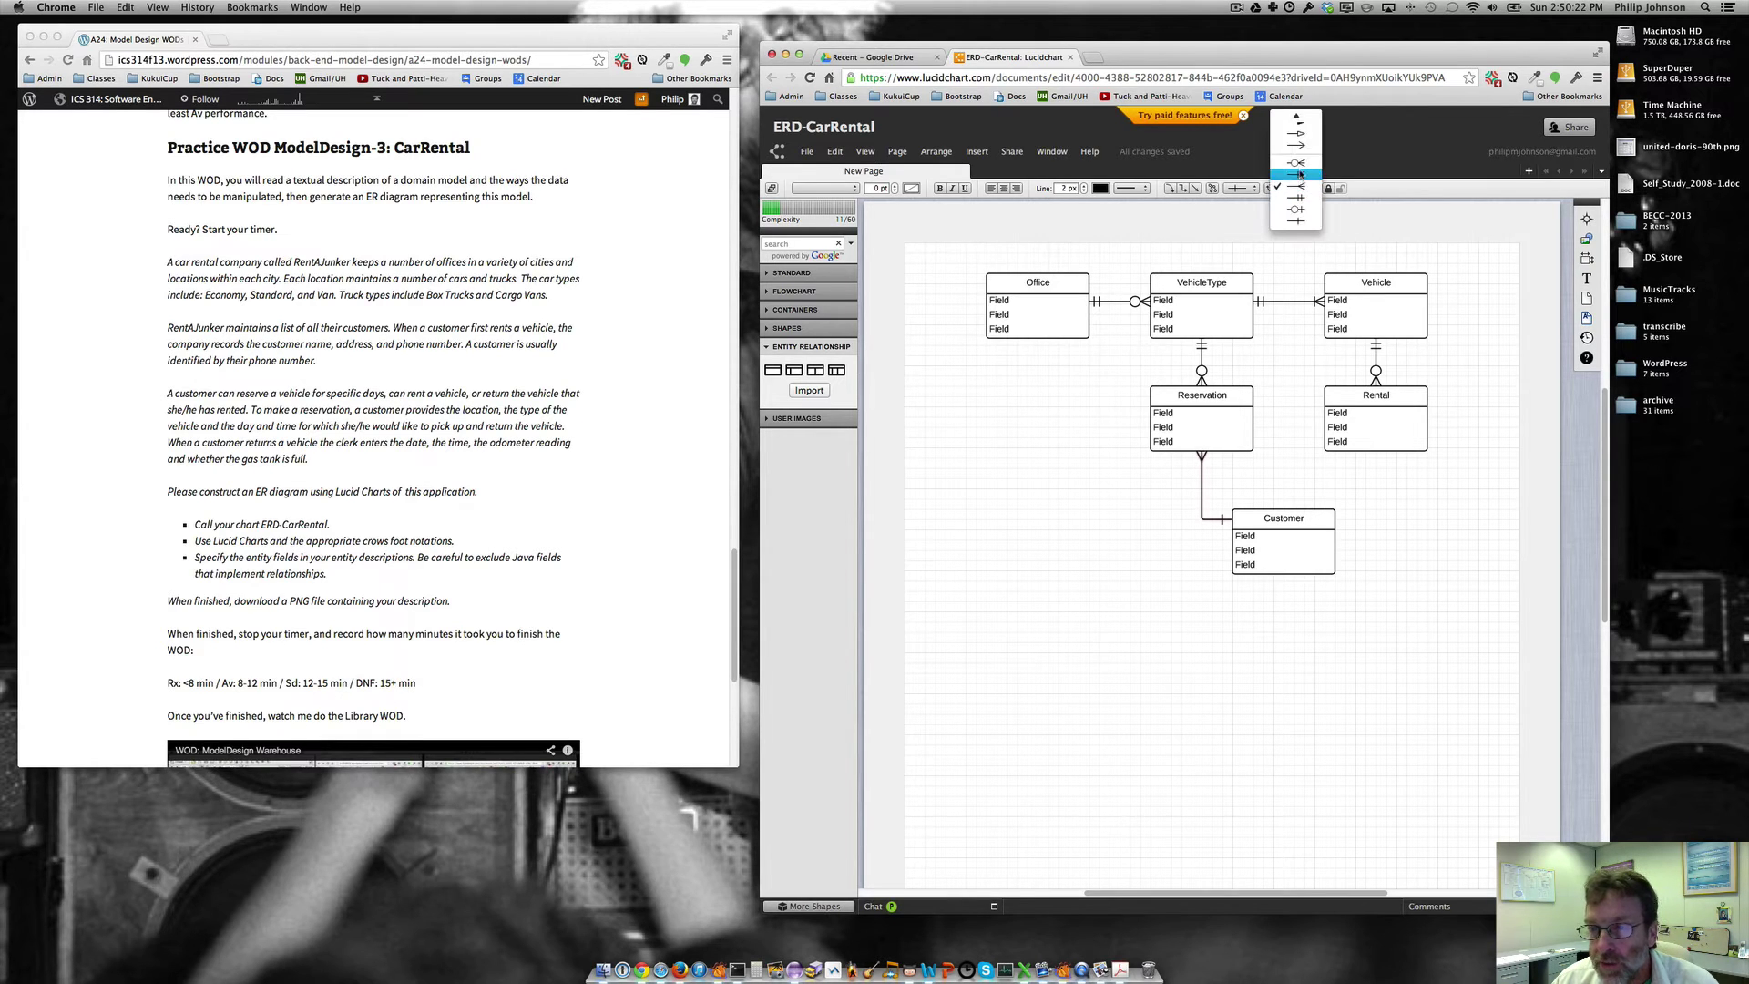
pyautogui.click(1296, 163)
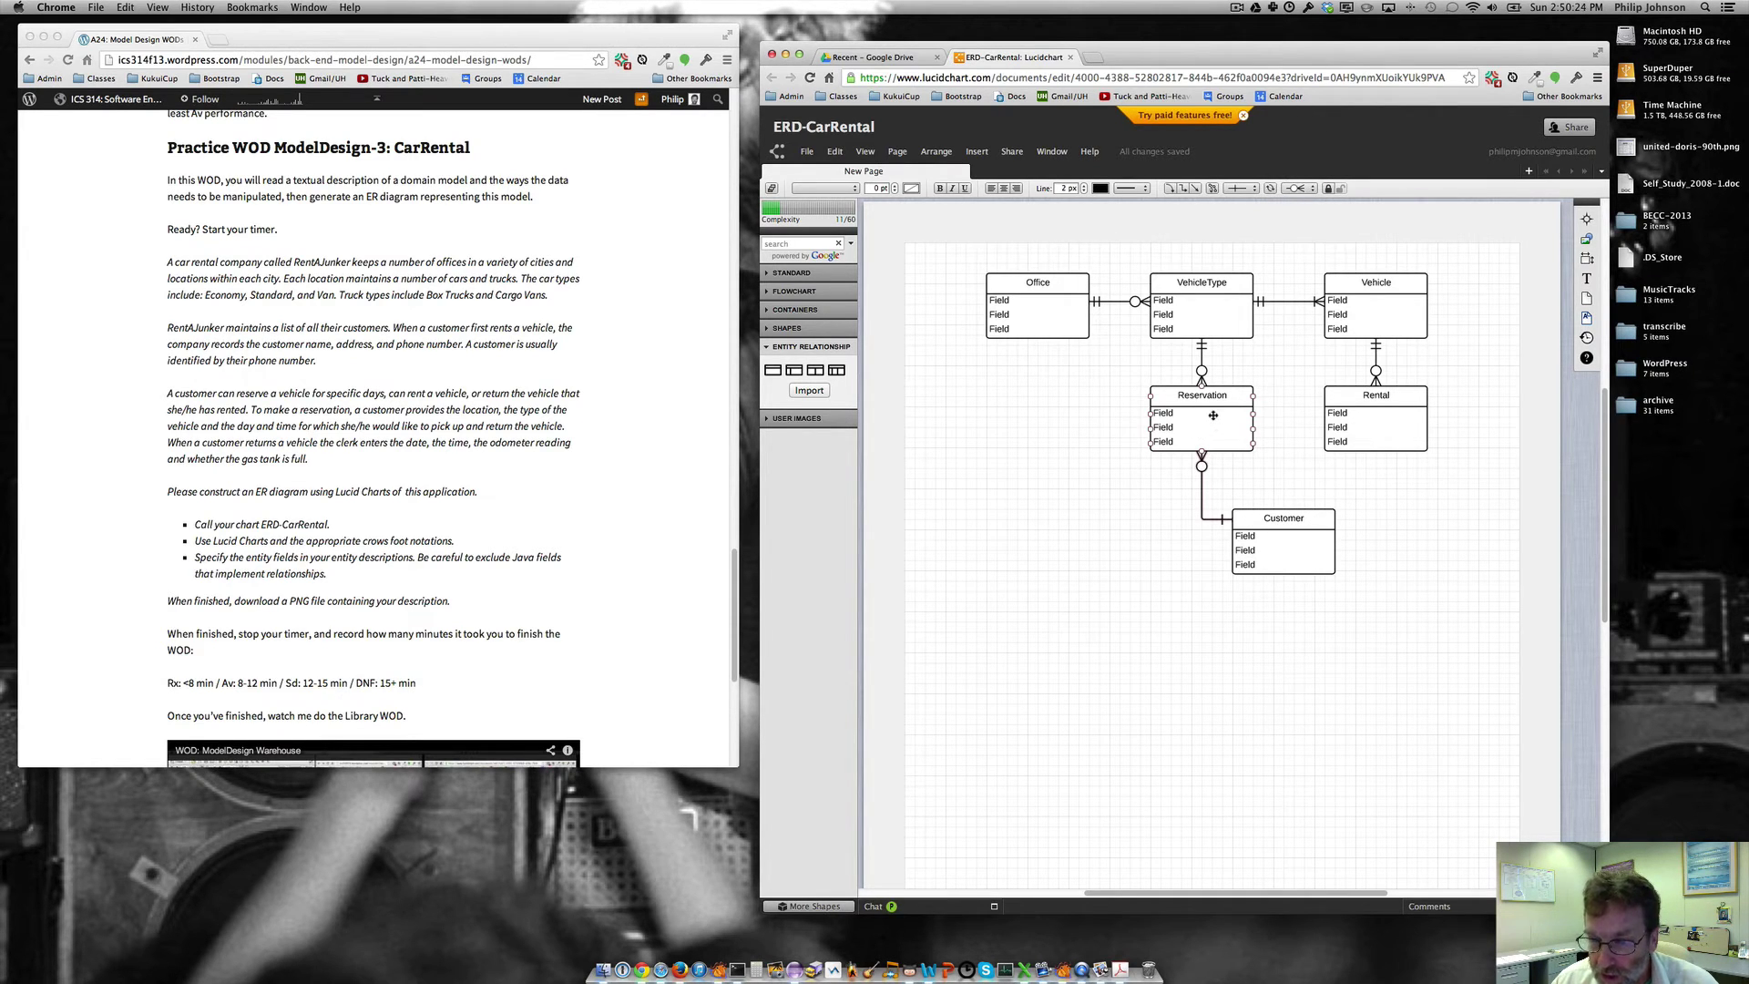
pyautogui.click(1220, 520)
pyautogui.click(1239, 188)
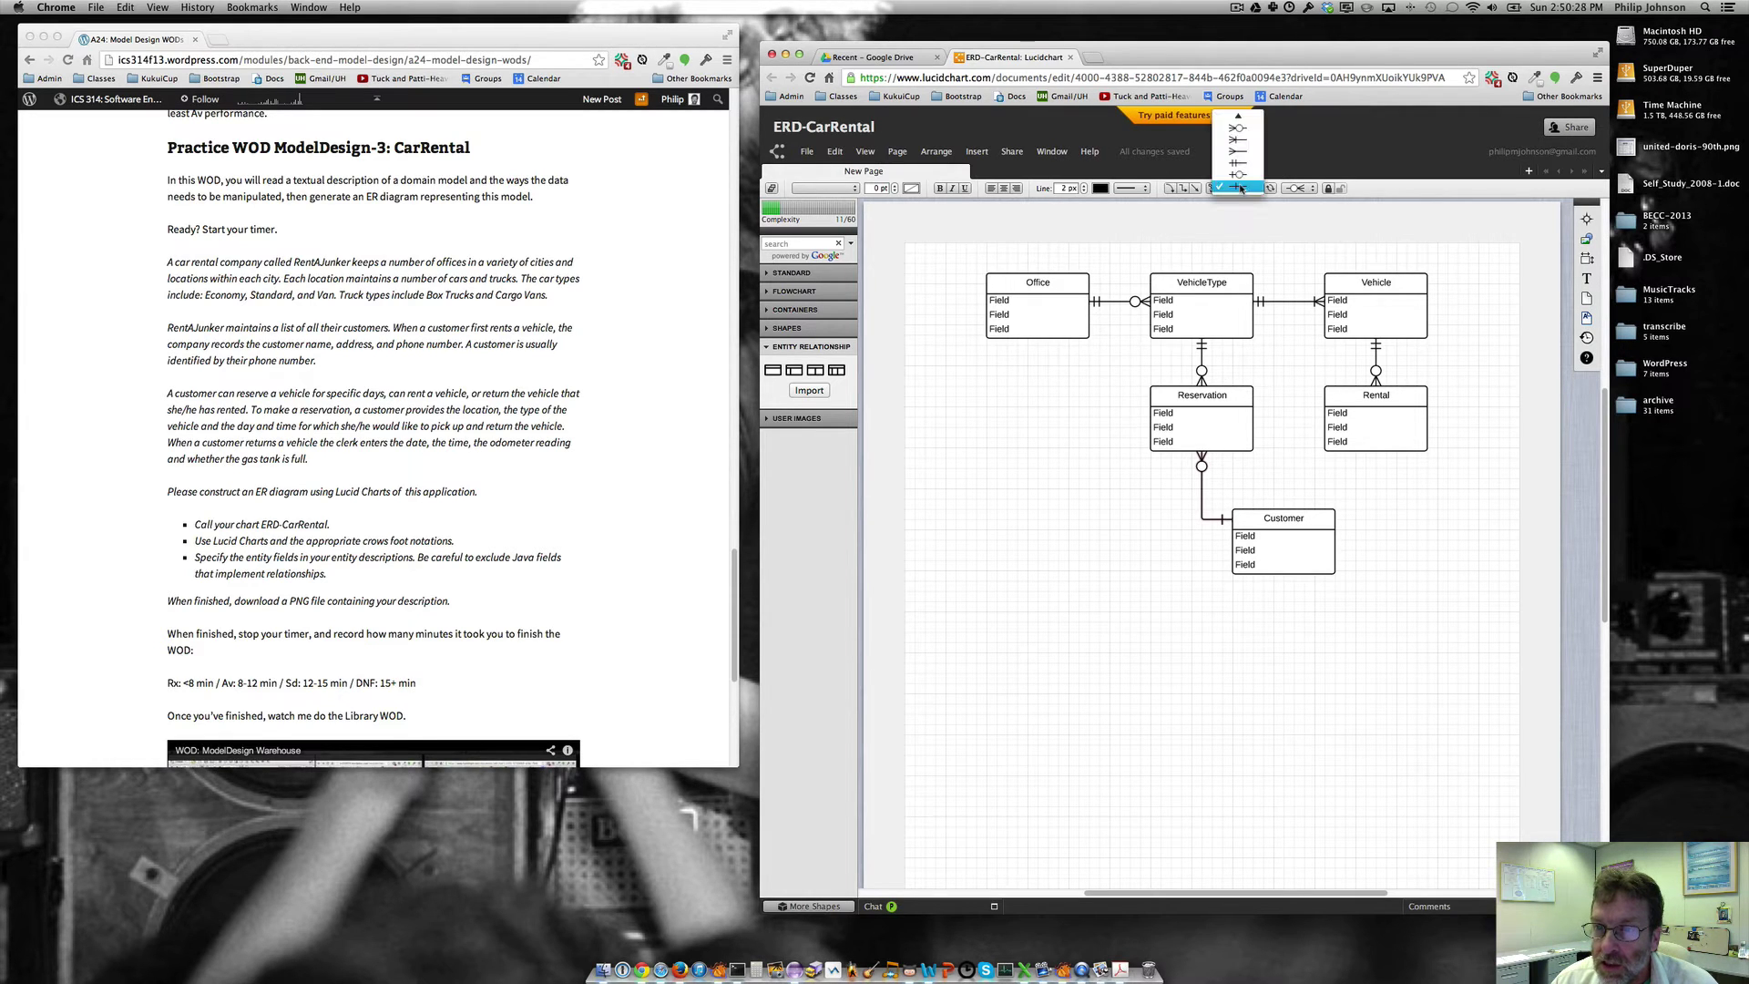
pyautogui.click(1238, 186)
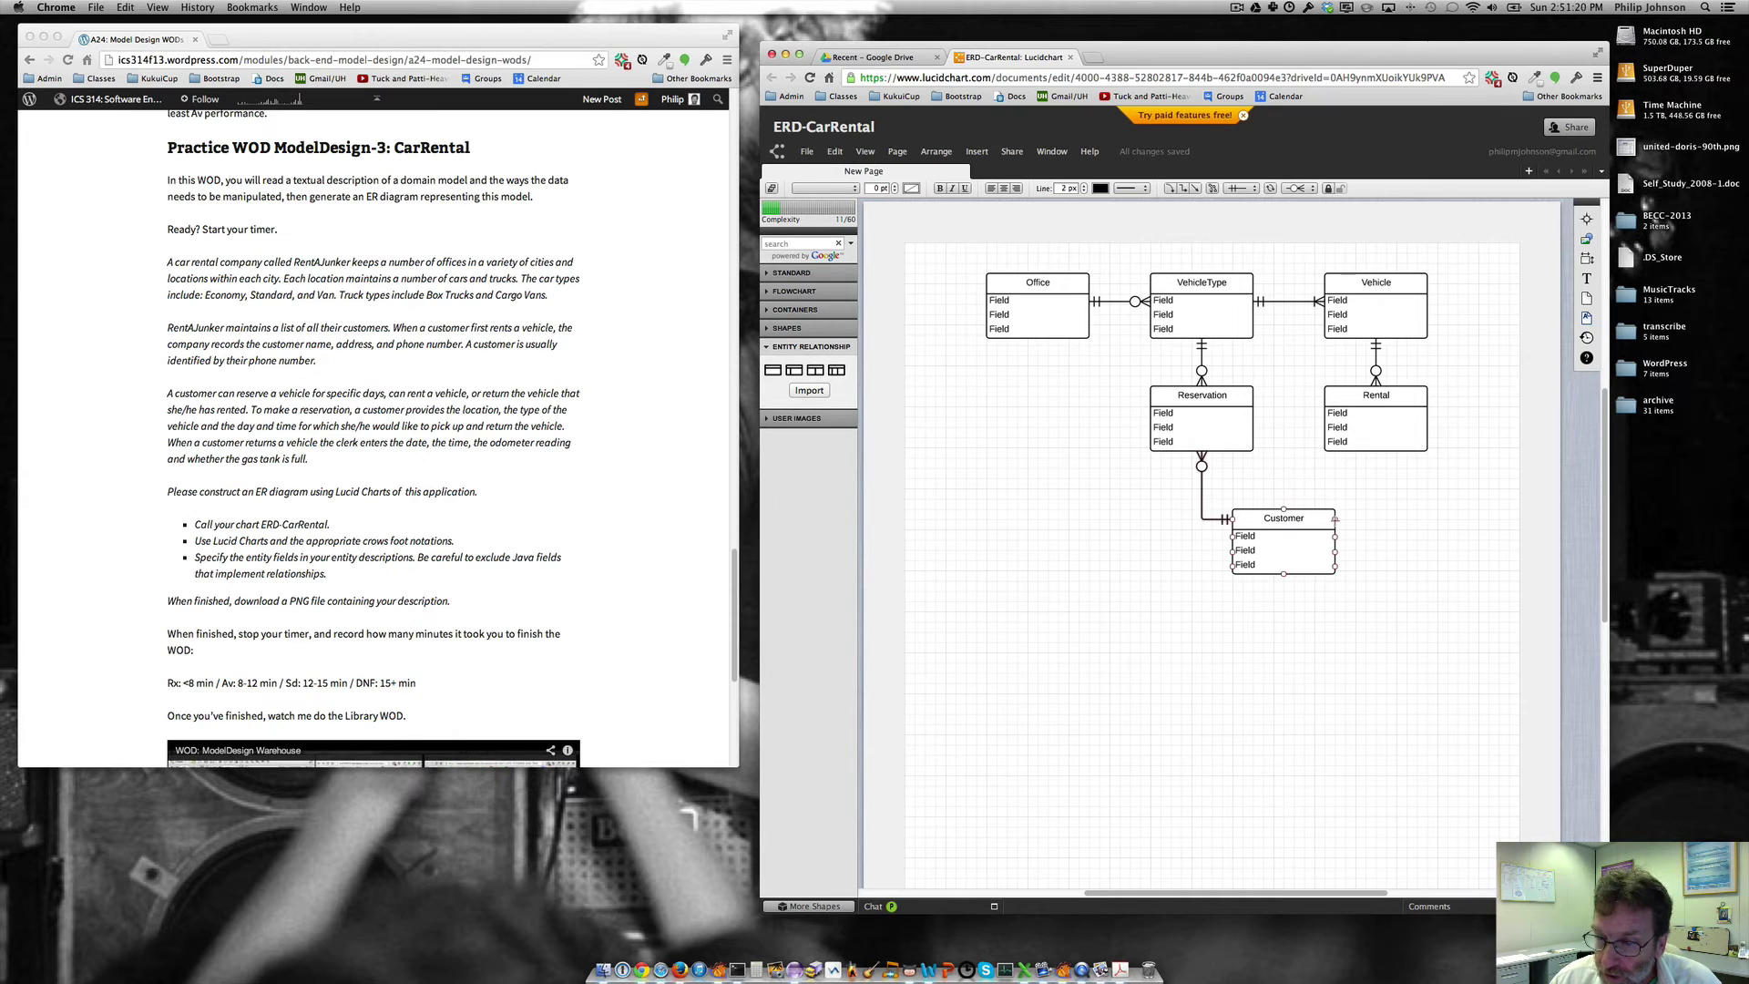
# Draw a Customer–Rental line, one-and-only-one at Customer and zero-or-many at Rental.
pyautogui.moveTo(1336, 518); pyautogui.dragTo(1375, 452)
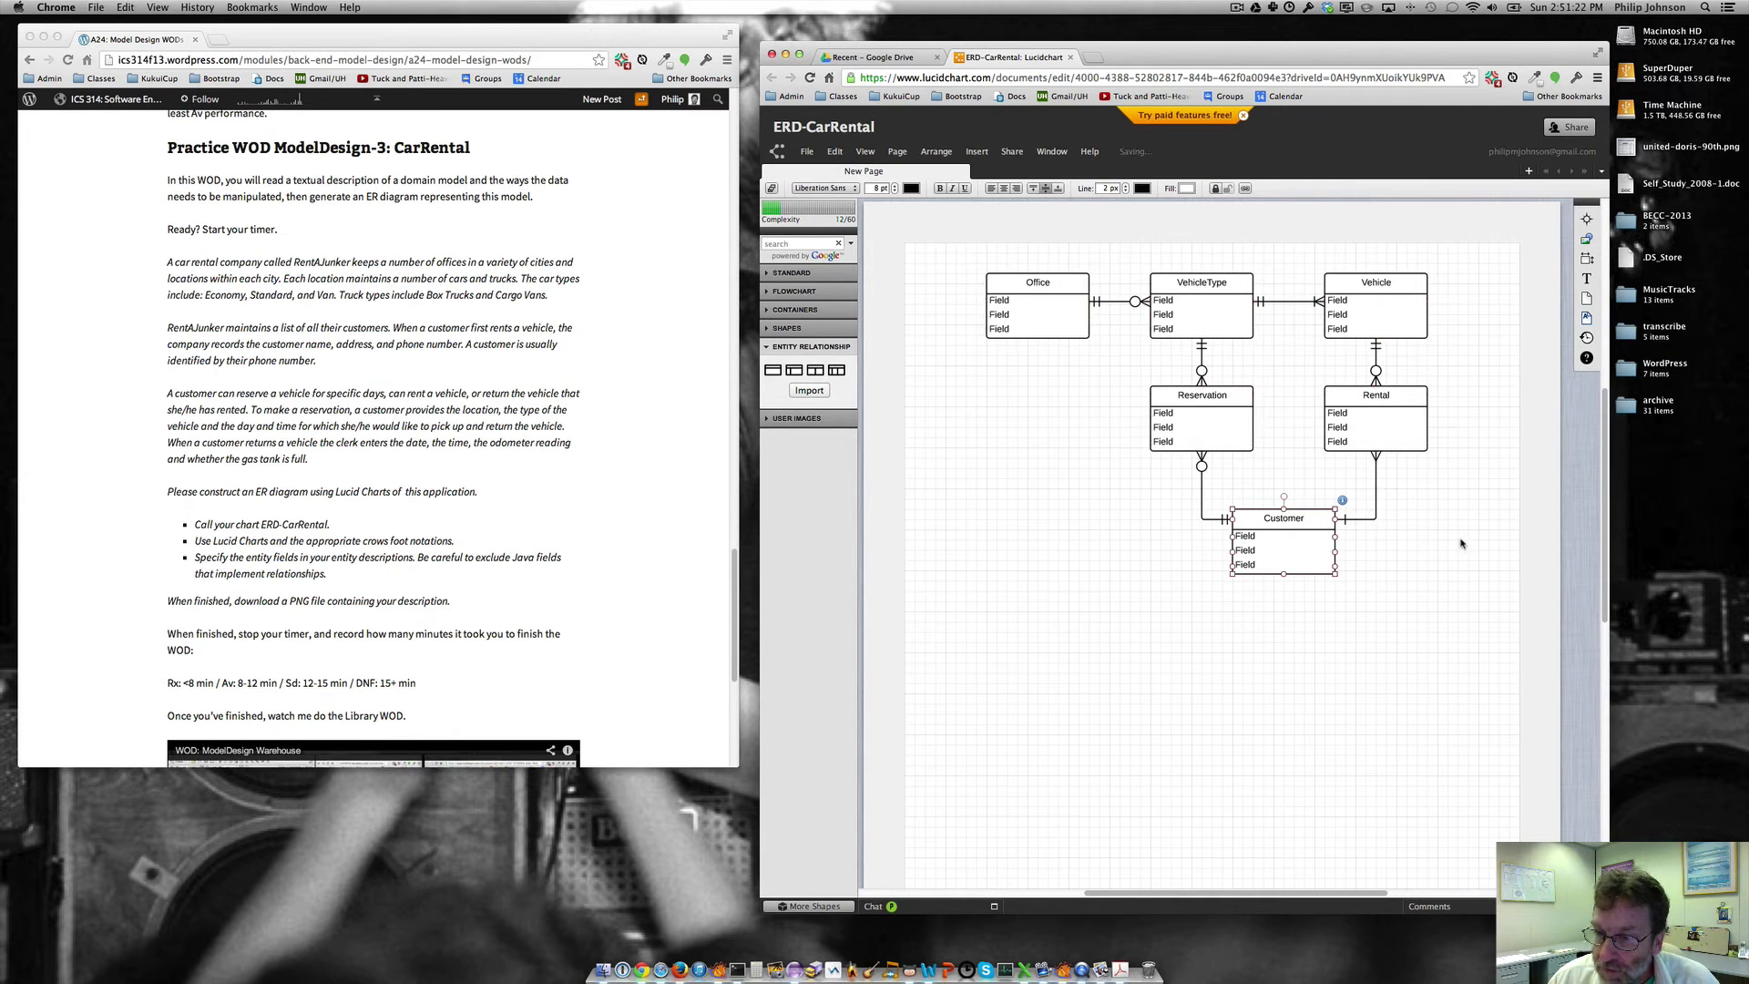
pyautogui.click(1376, 498)
pyautogui.click(1237, 188)
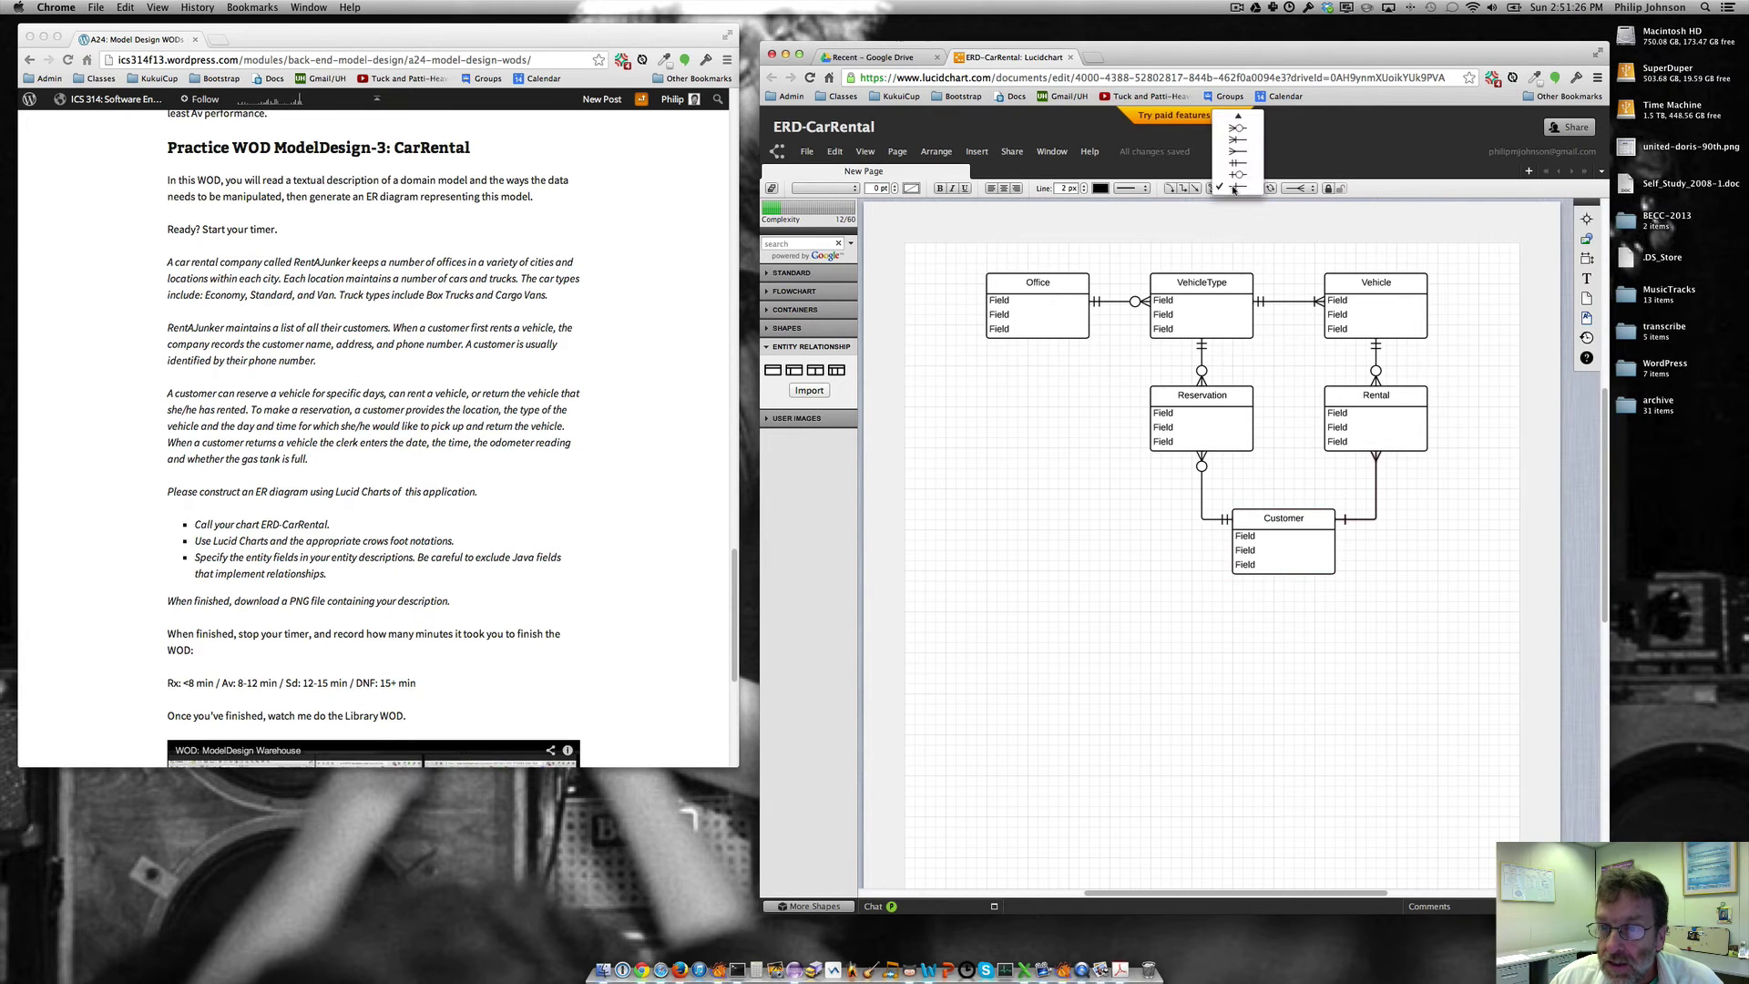
pyautogui.click(1240, 169)
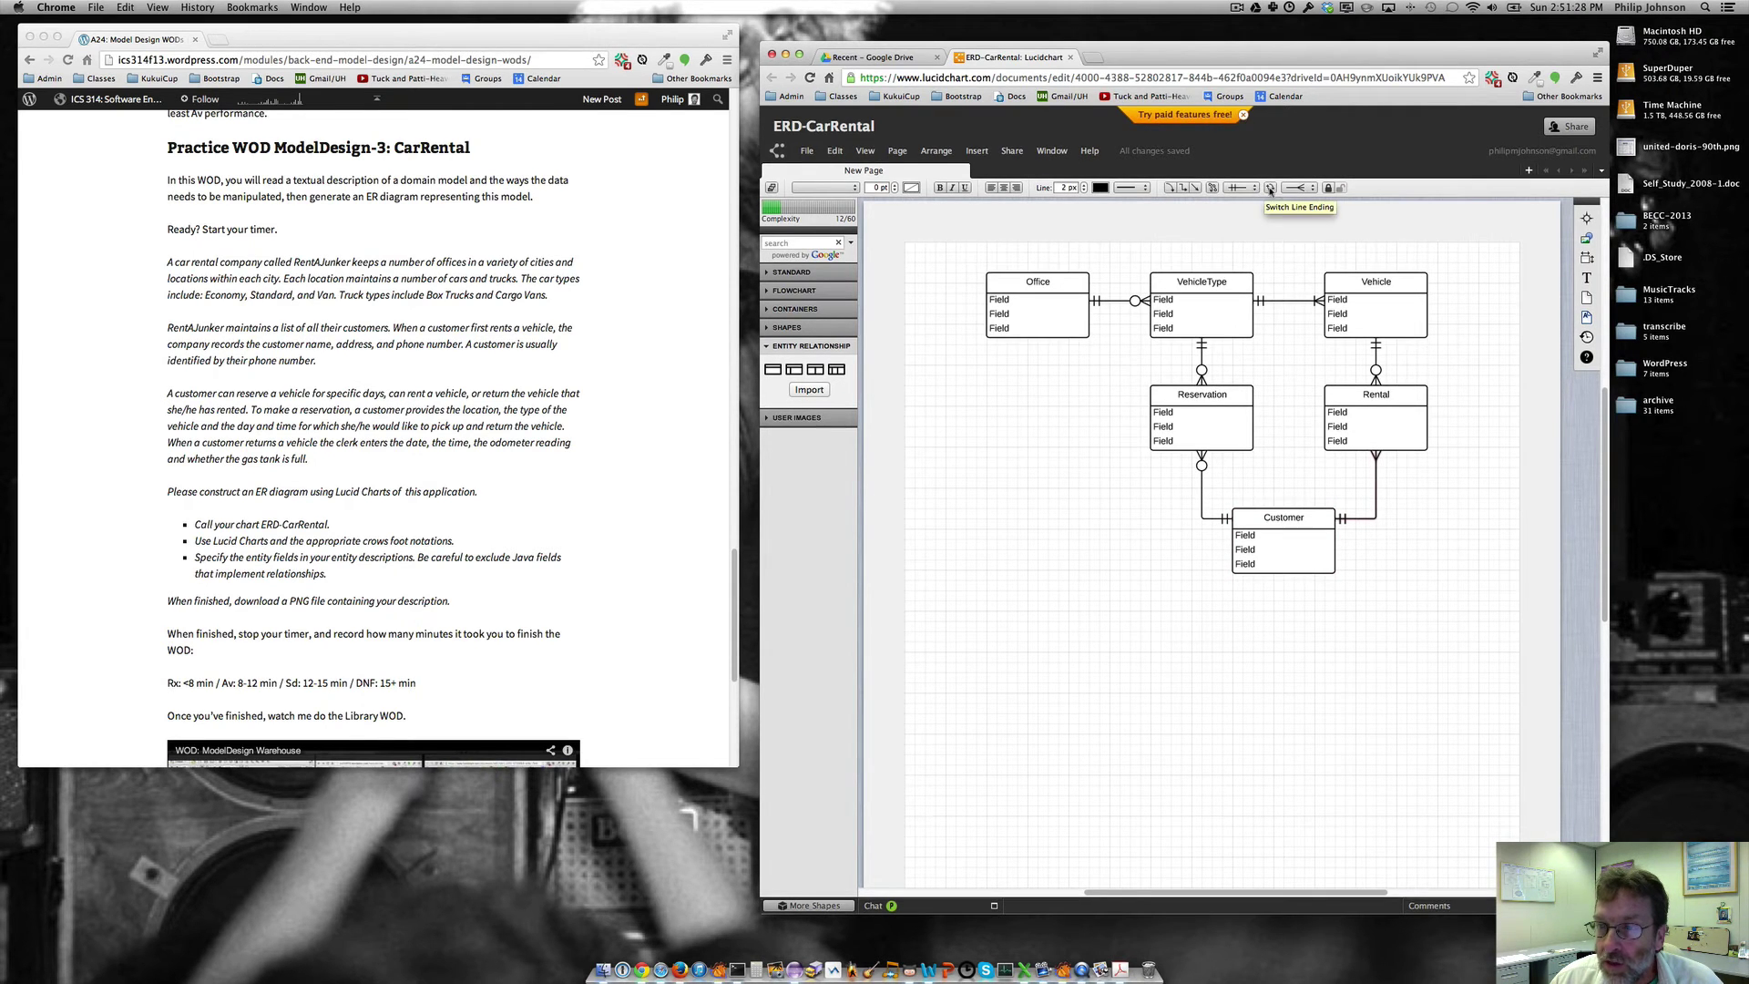
pyautogui.click(1298, 188)
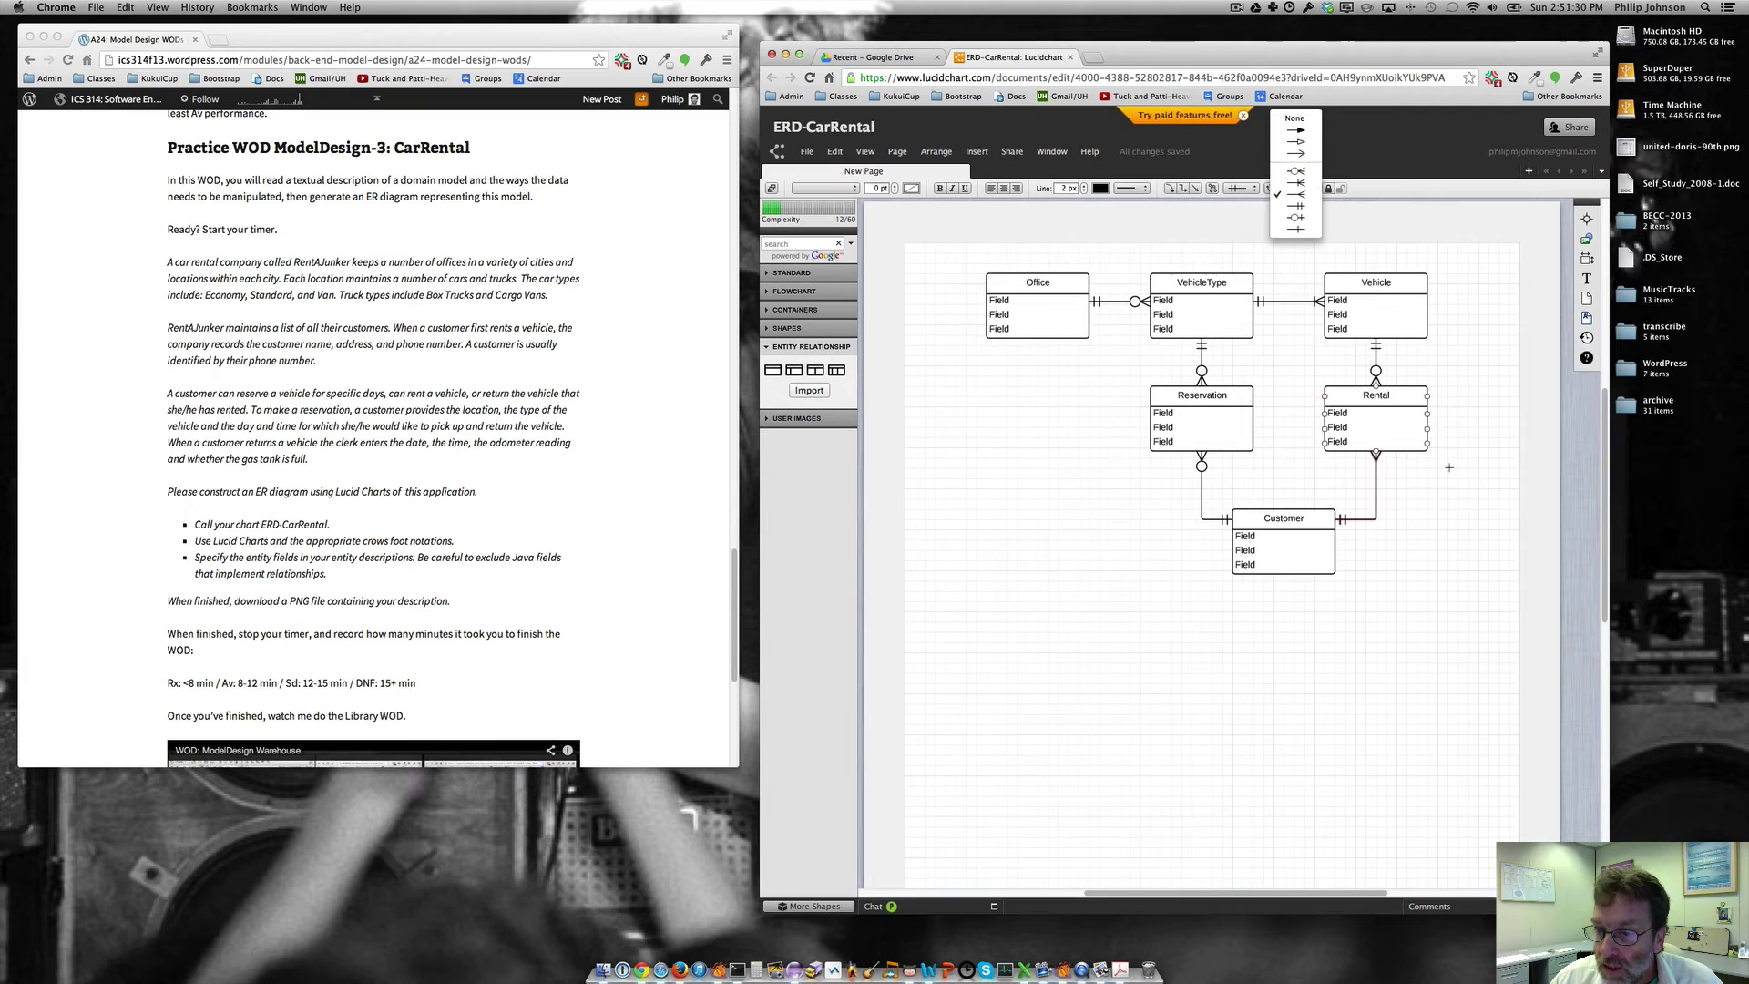
pyautogui.click(1303, 173)
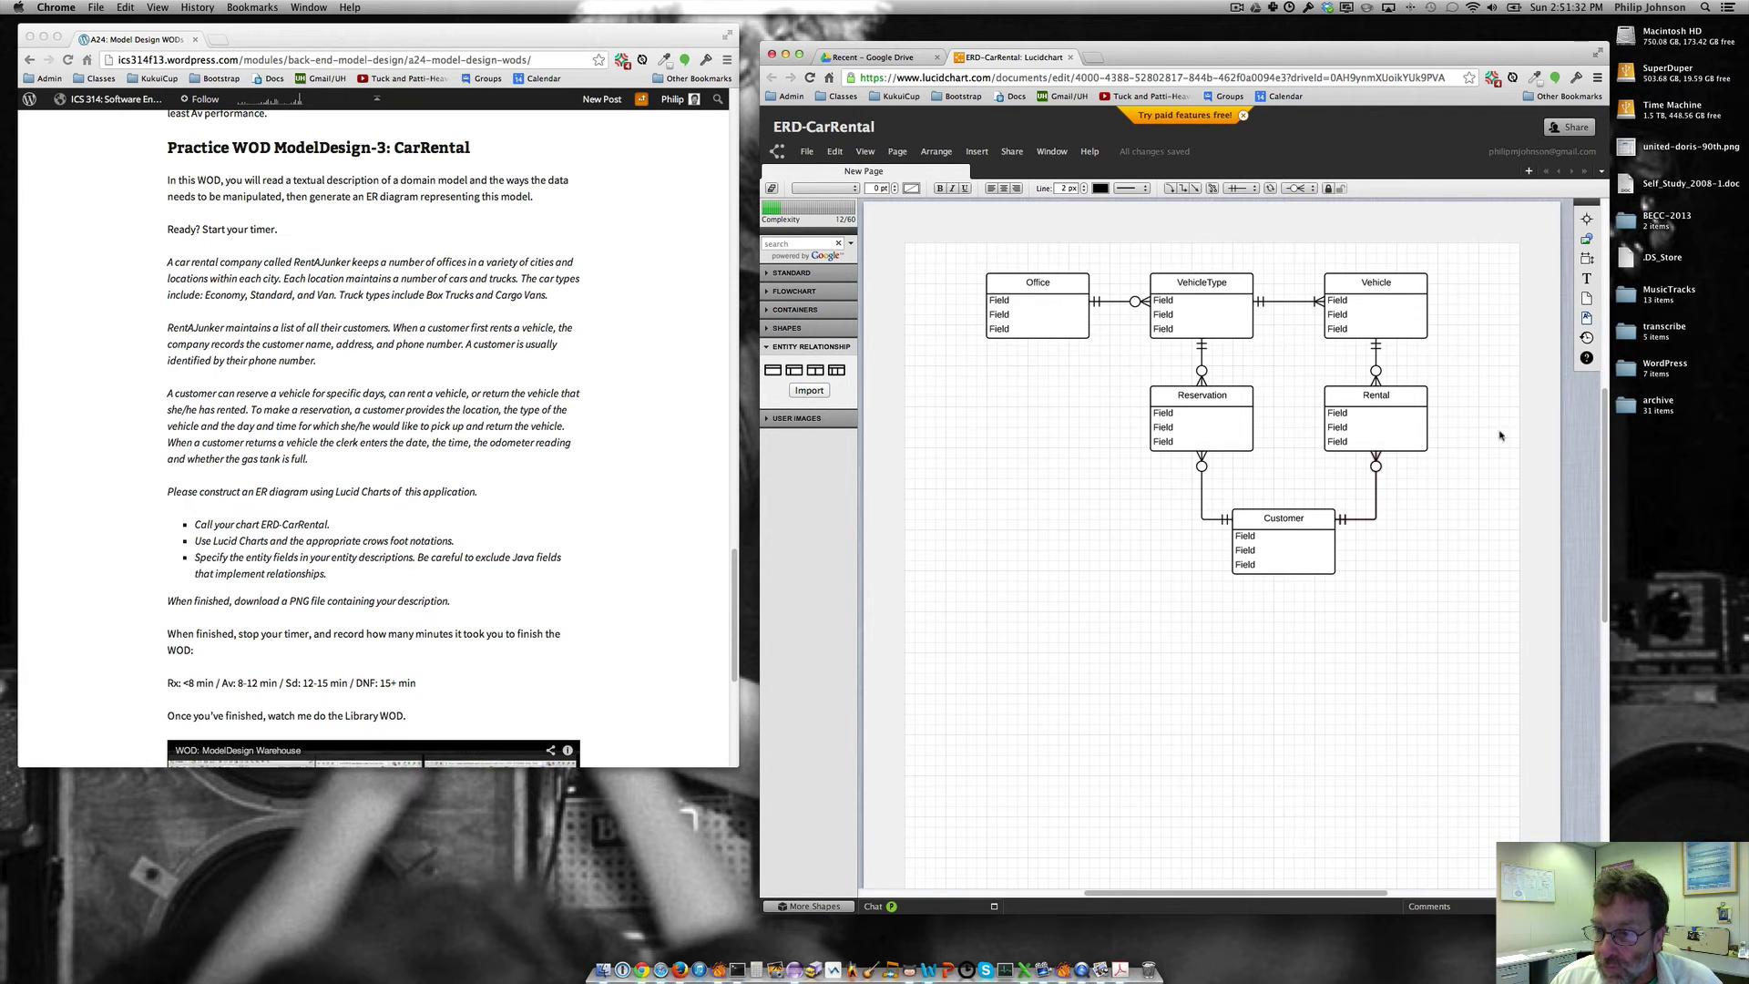
pyautogui.click(1336, 524)
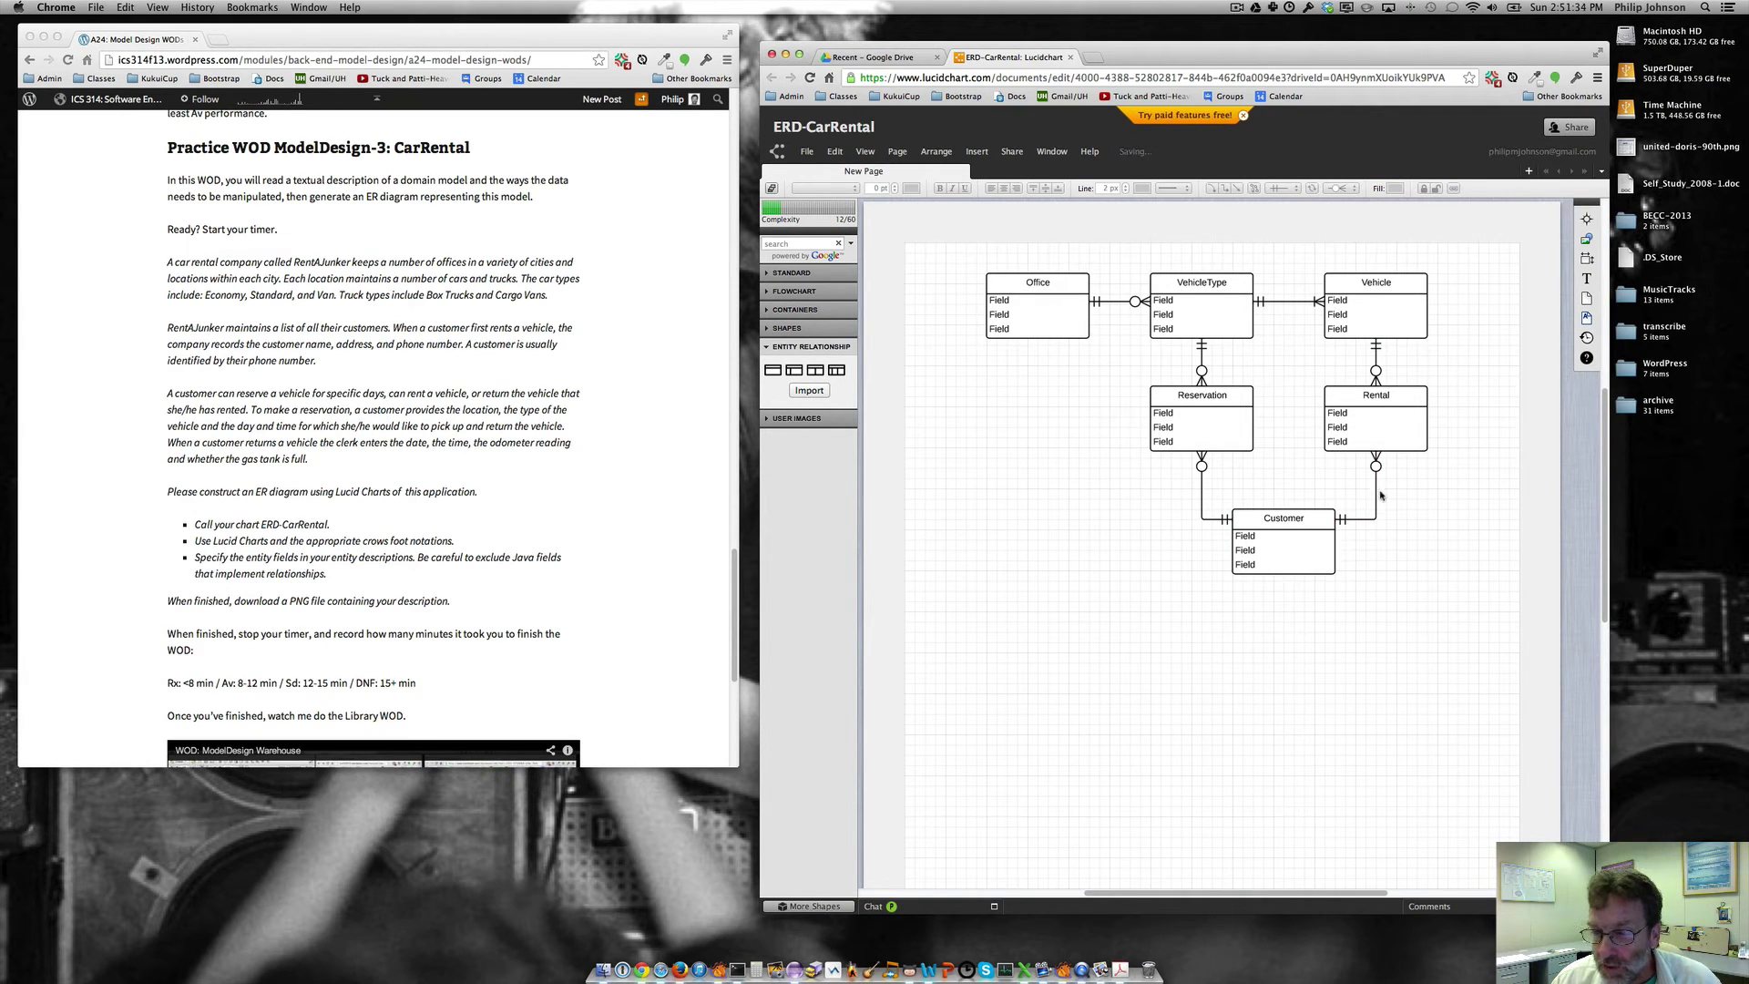
pyautogui.click(983, 425)
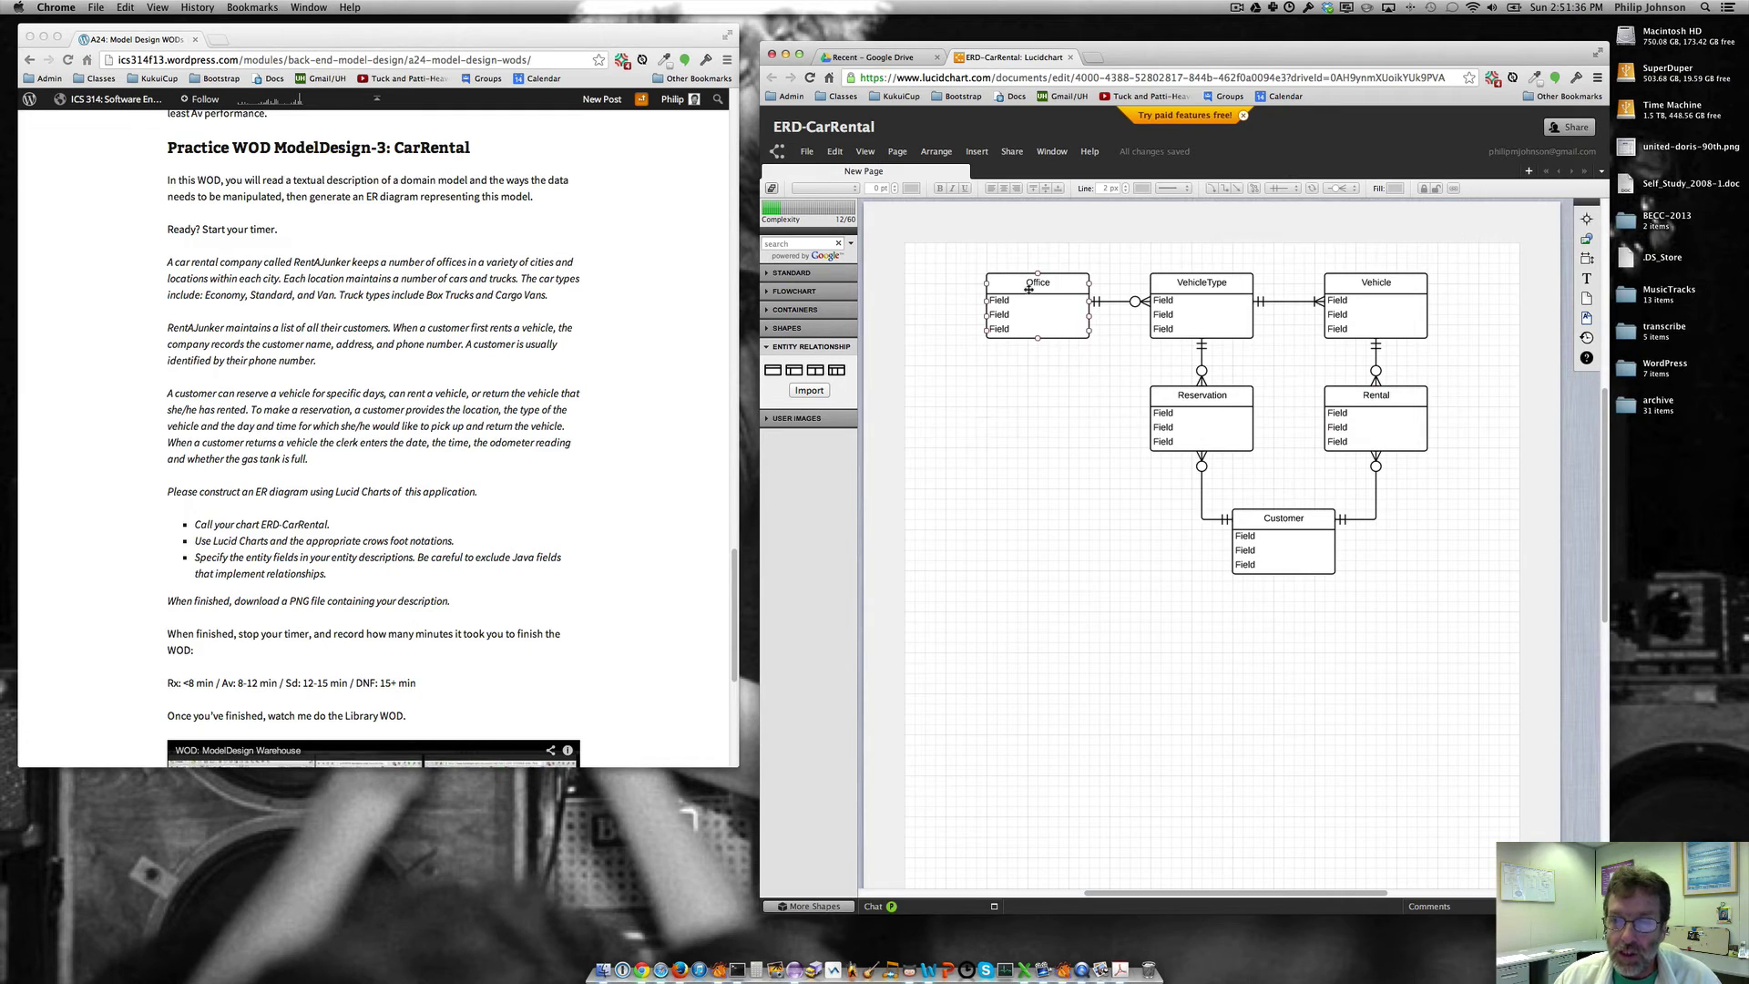
# Name Office's three fields Address, City and State.
pyautogui.click(1019, 326)
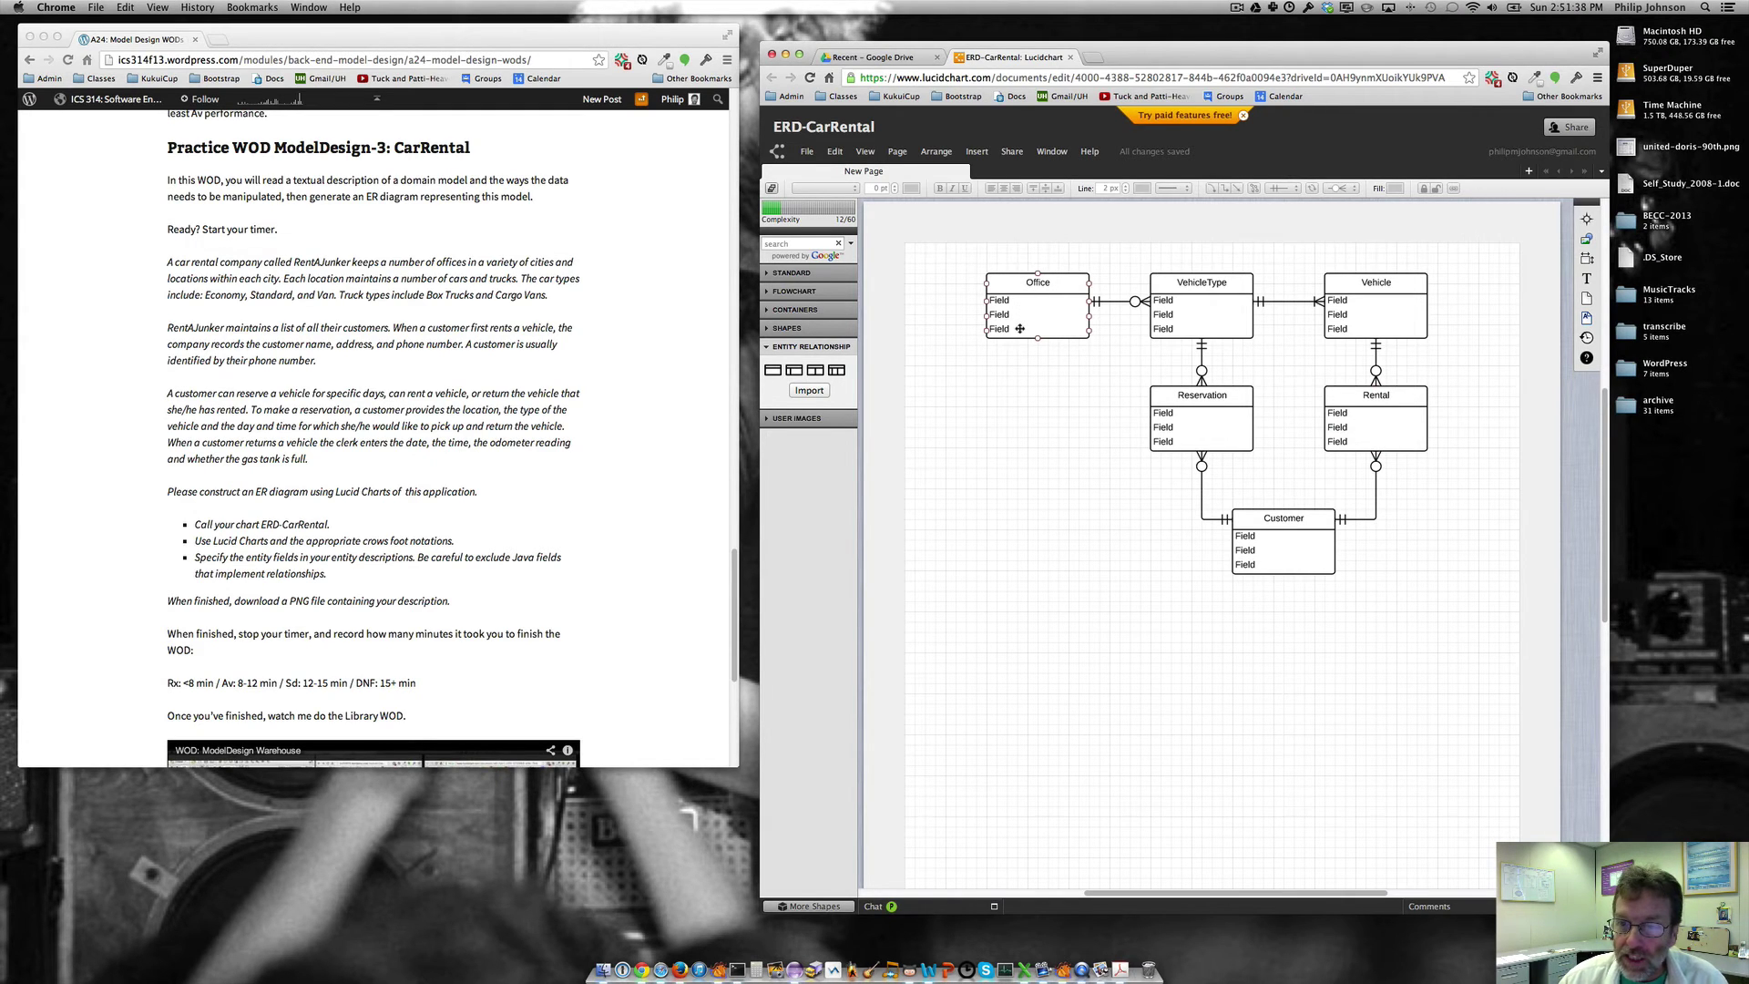
pyautogui.click(947, 346)
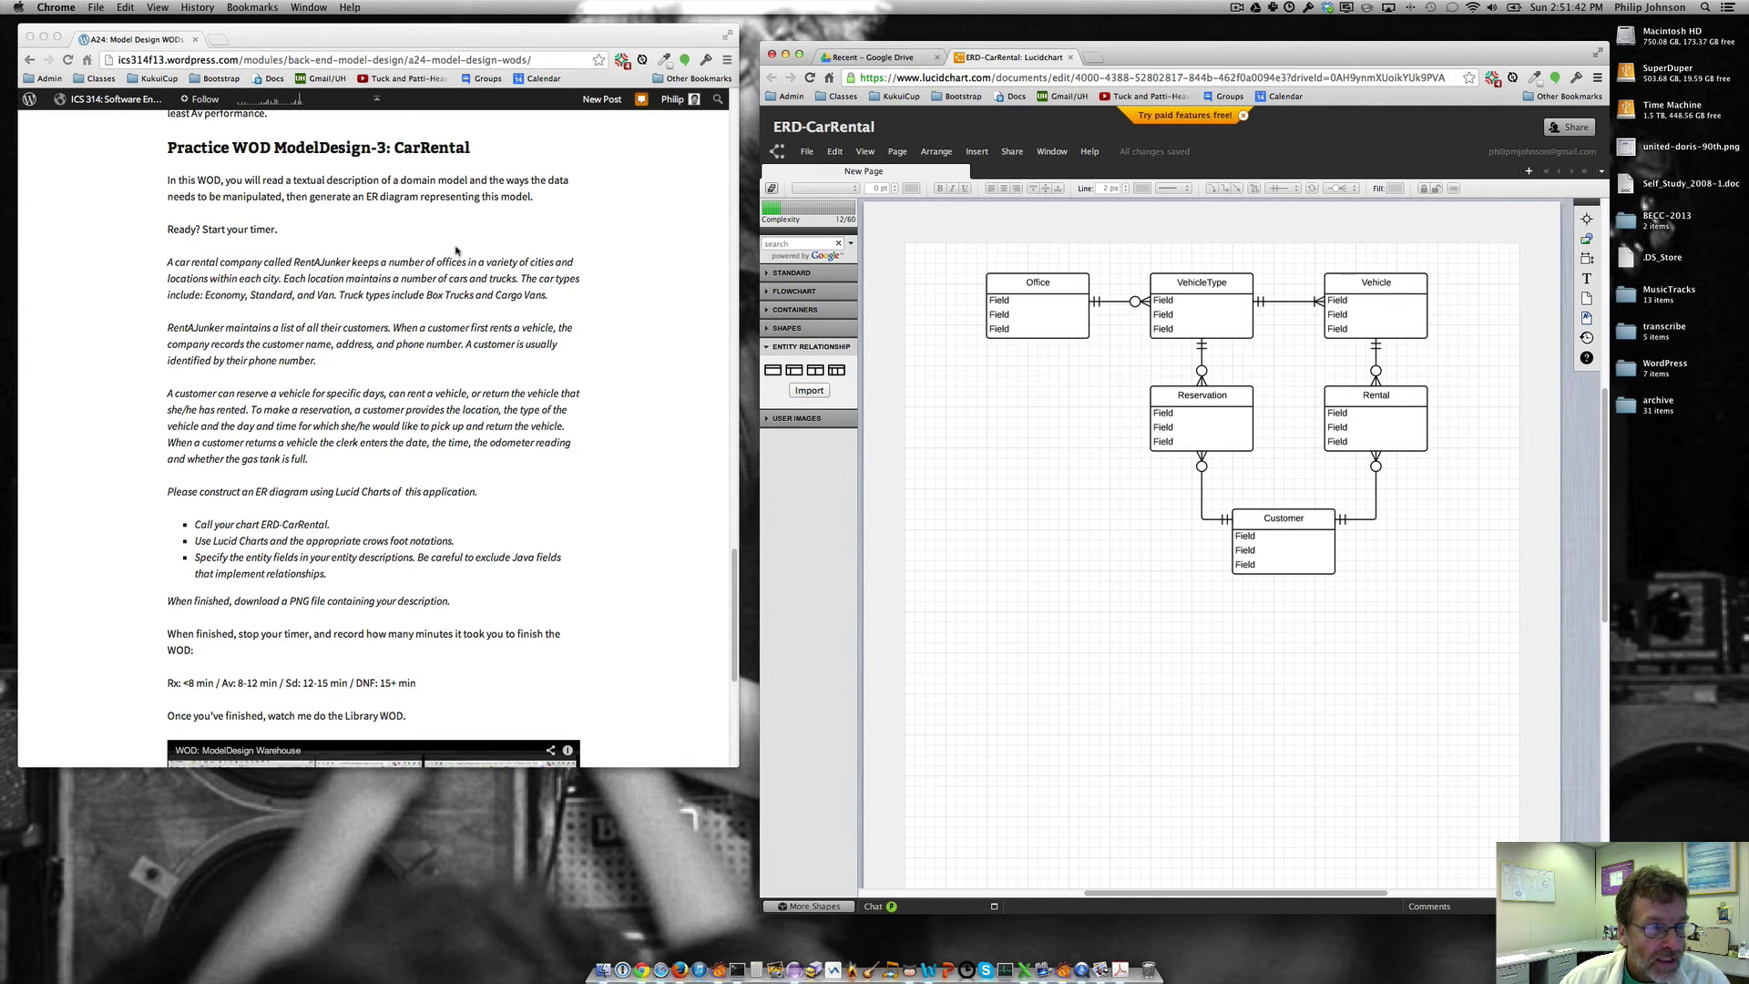
pyautogui.doubleClick(1002, 299)
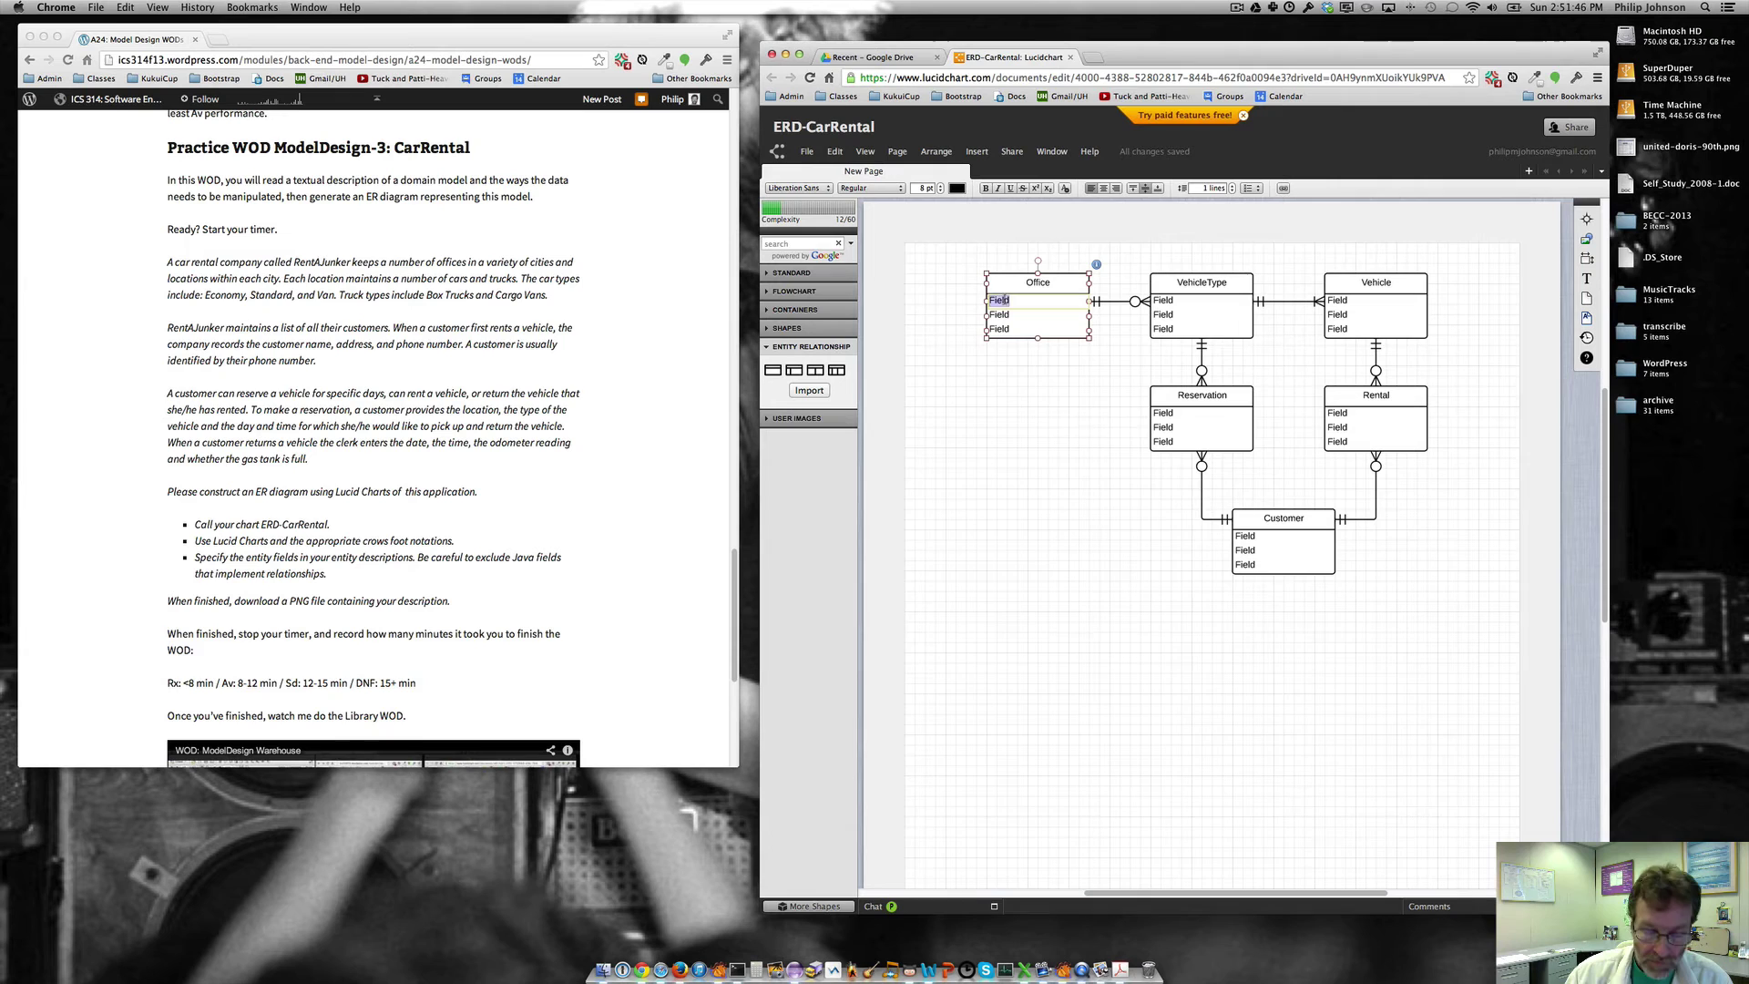
pyautogui.write('Address')
pyautogui.press('Tab')
pyautogui.write('City')
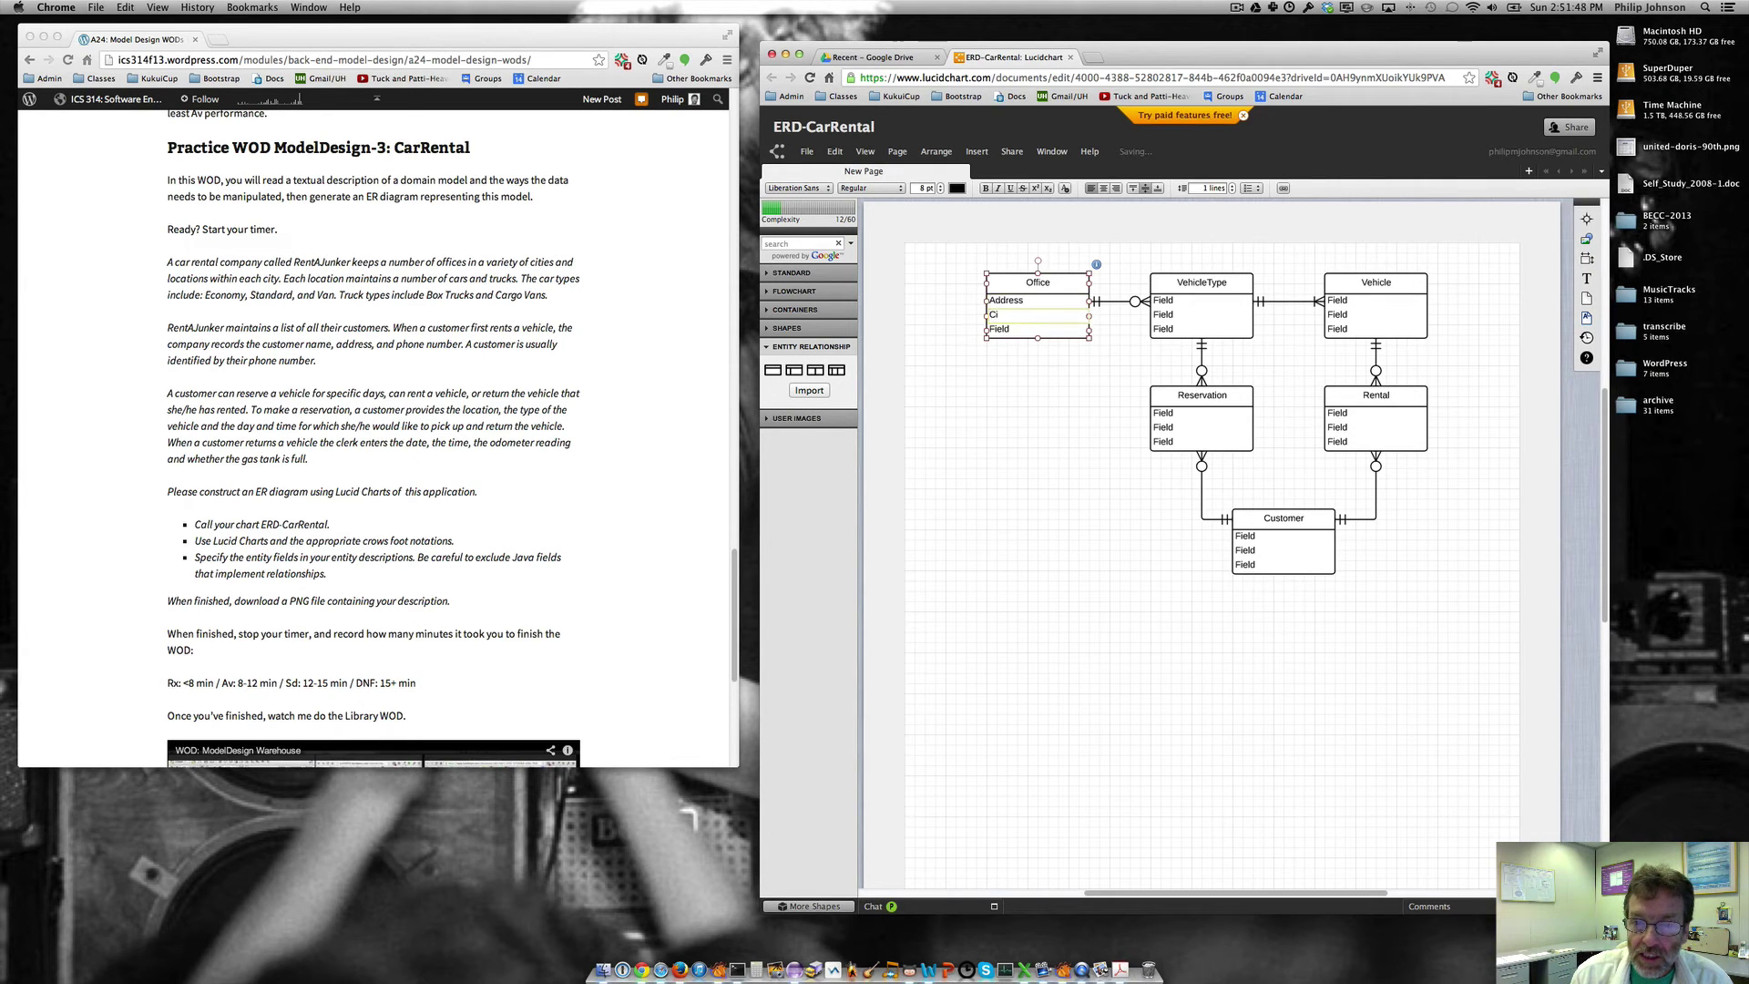
pyautogui.press('Tab')
pyautogui.write('Statew')
pyautogui.press('BackSpace')
pyautogui.press('Tab')
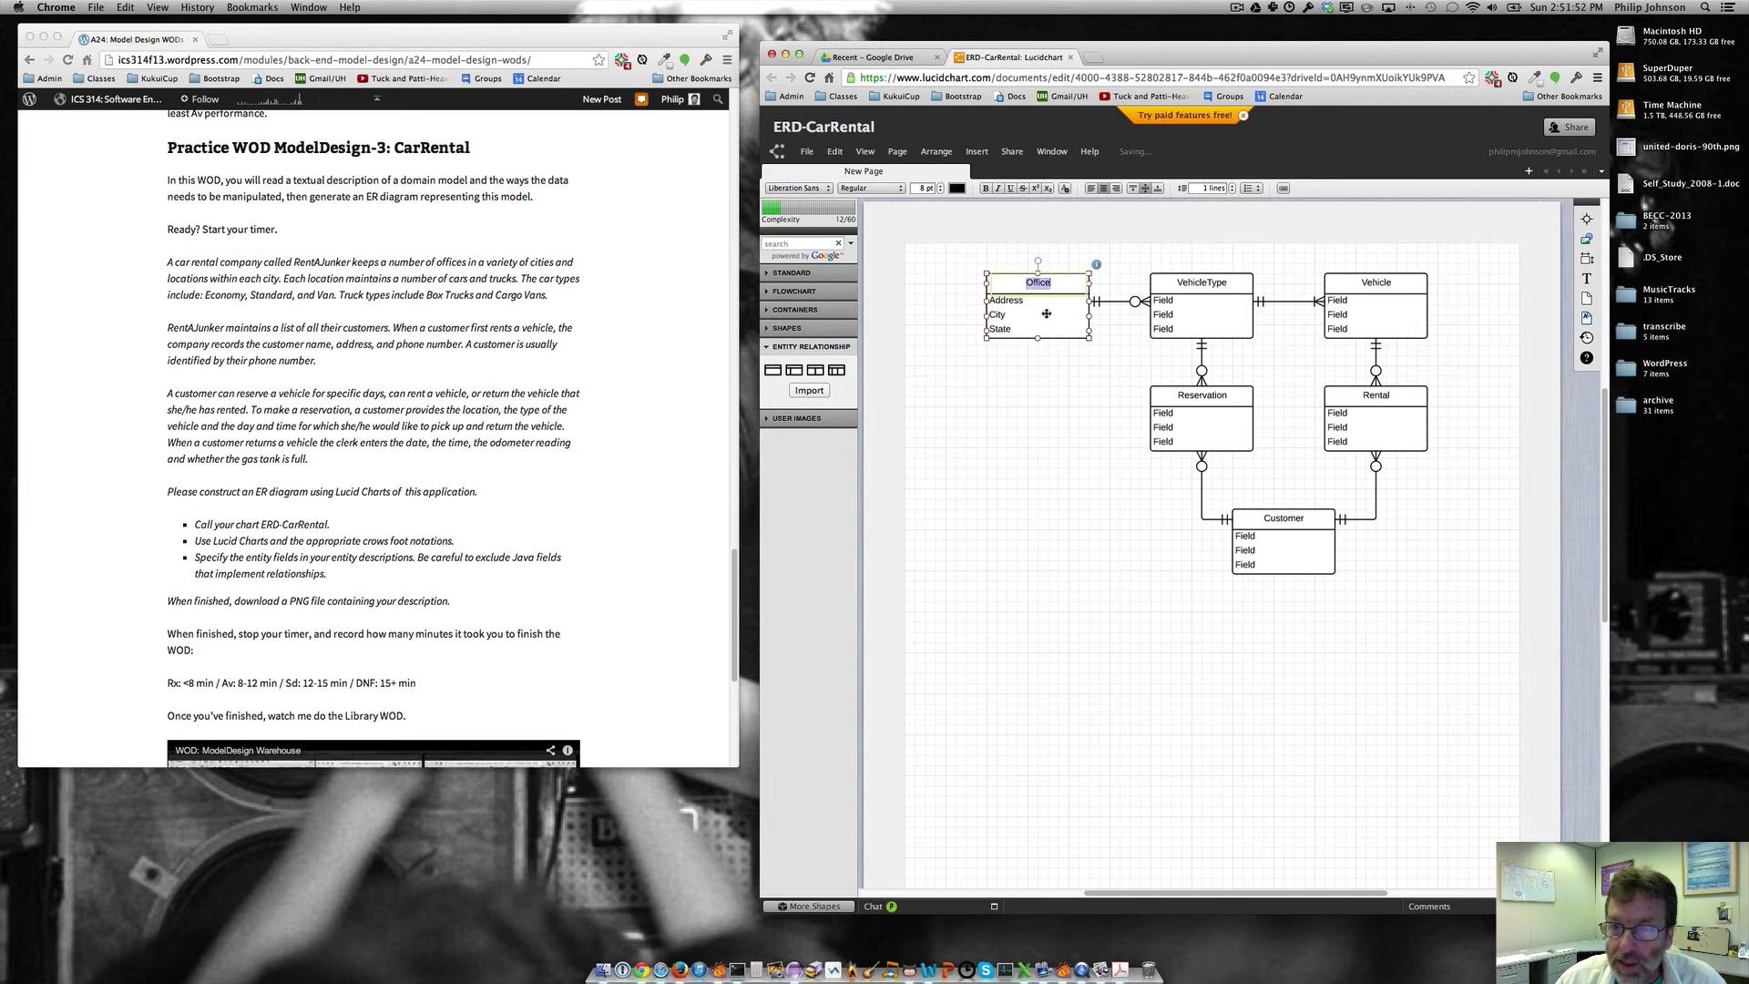
# Rename VehicleType's first field to Type and reduce it to that single field.
pyautogui.doubleClick(1167, 301)
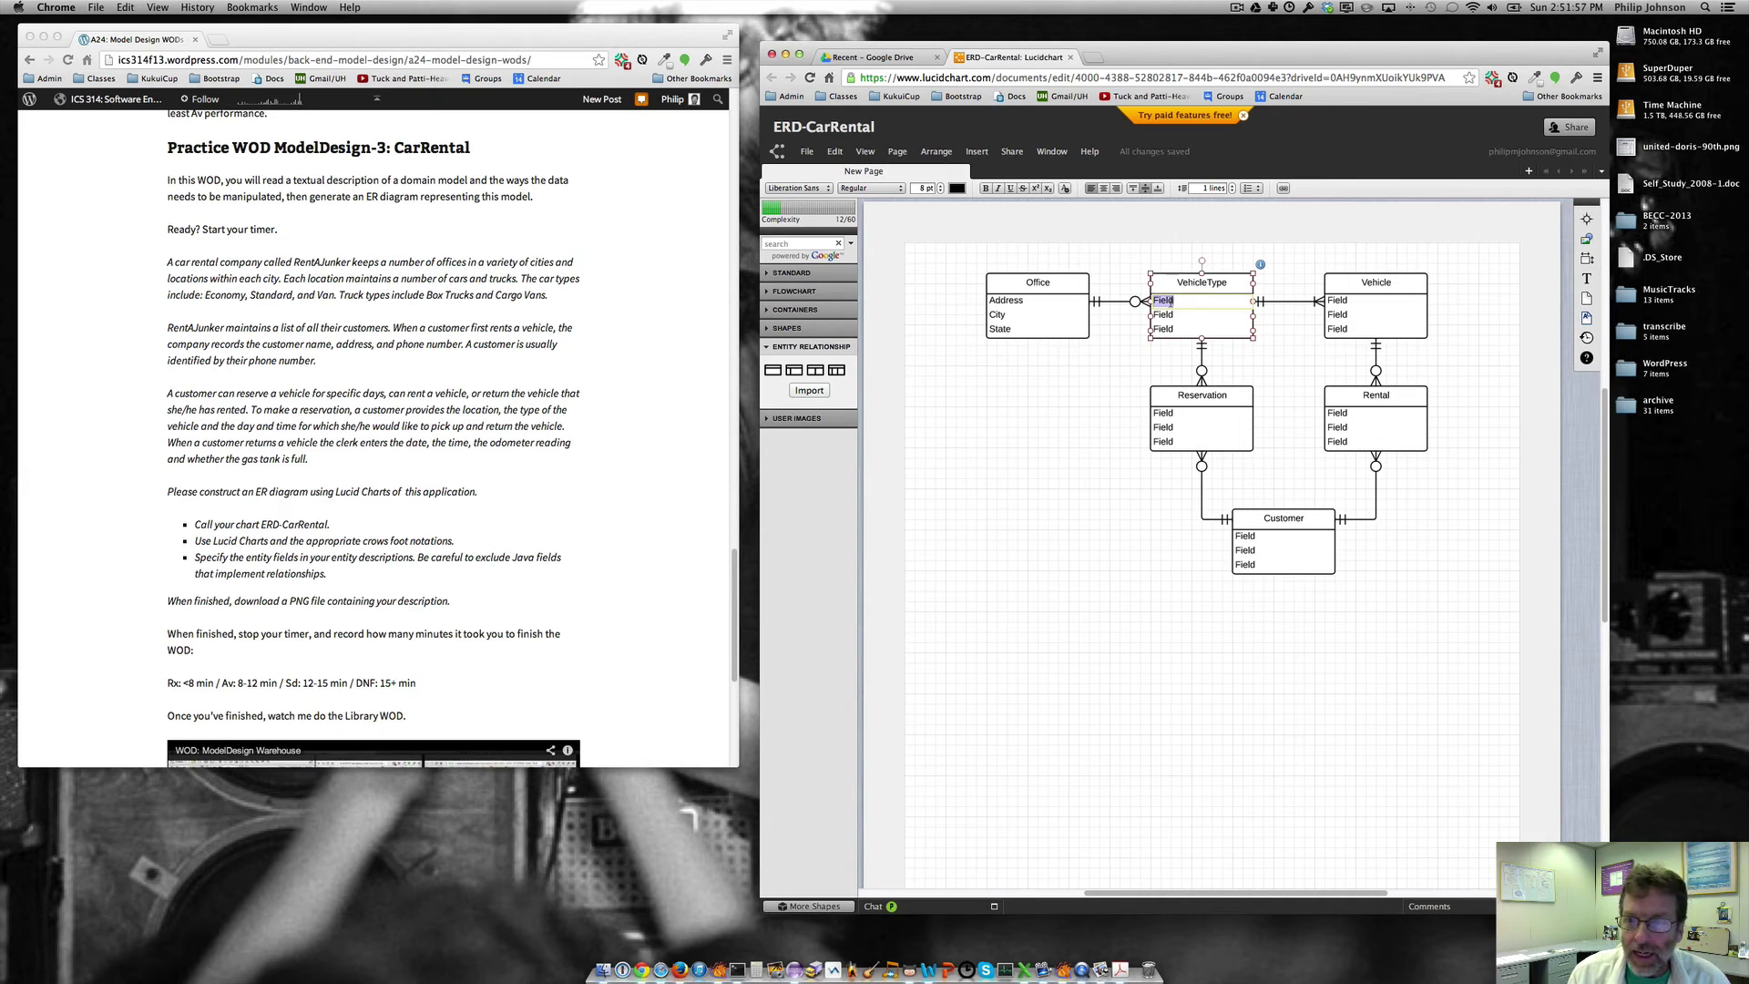
pyautogui.write('Type')
pyautogui.press('Tab')
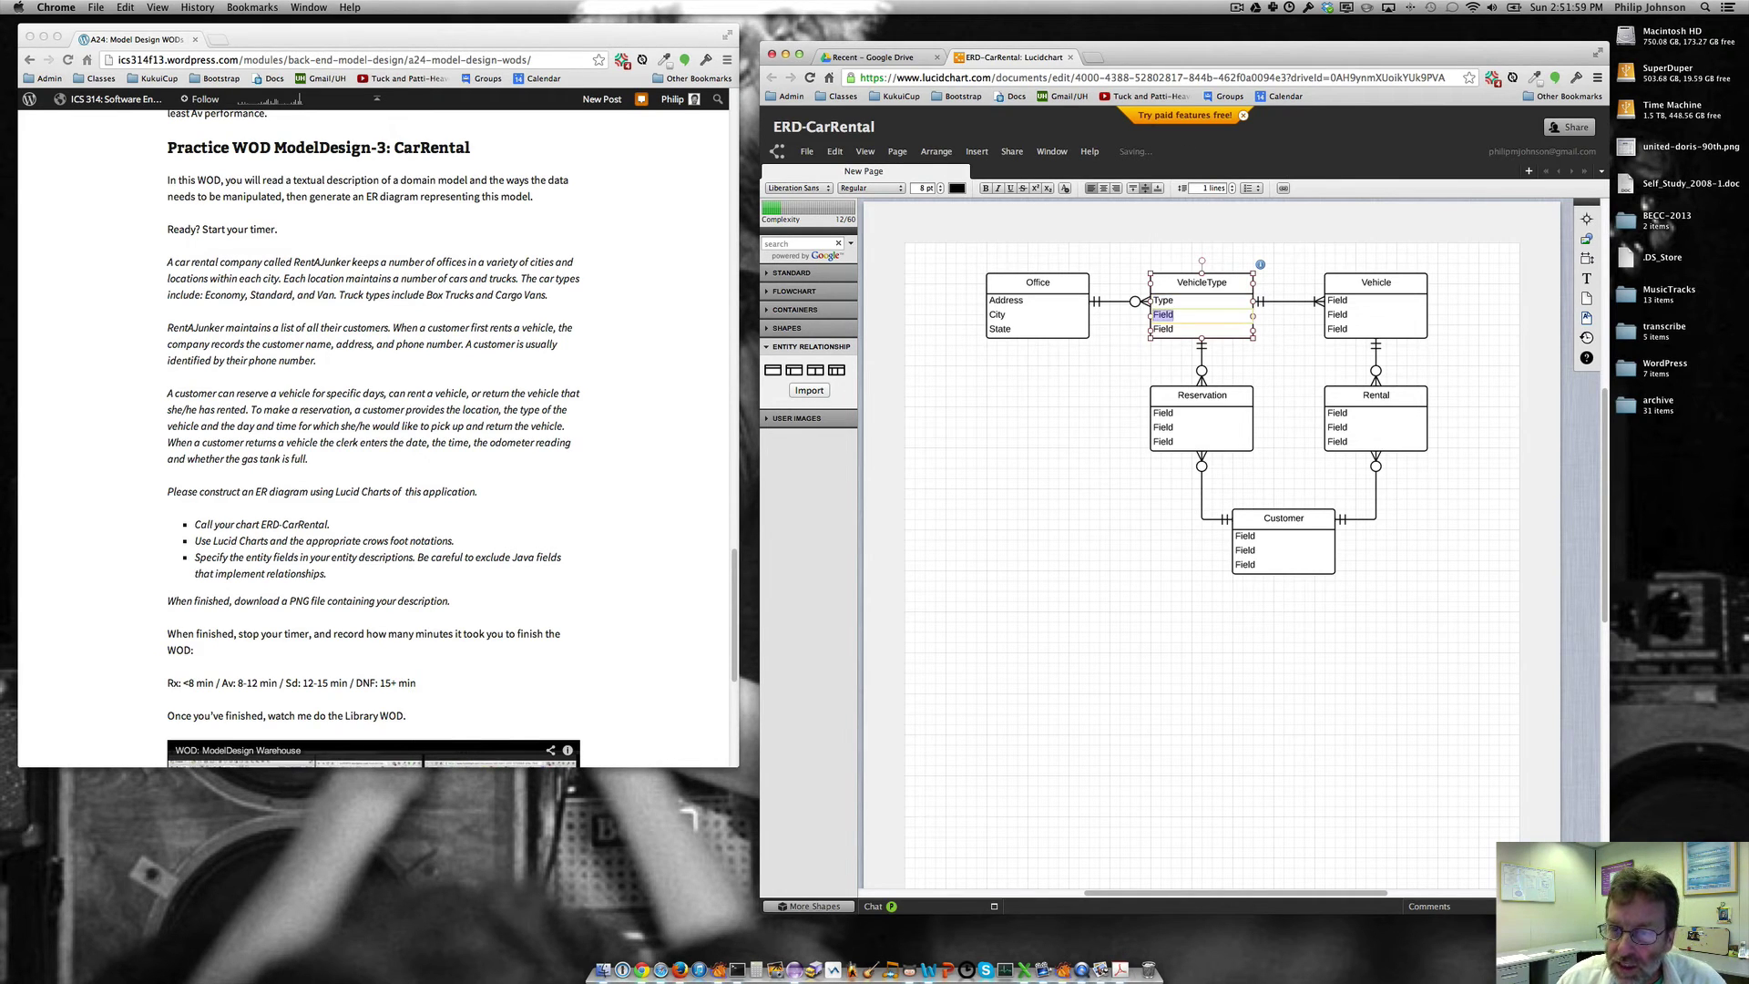
pyautogui.click(1260, 265)
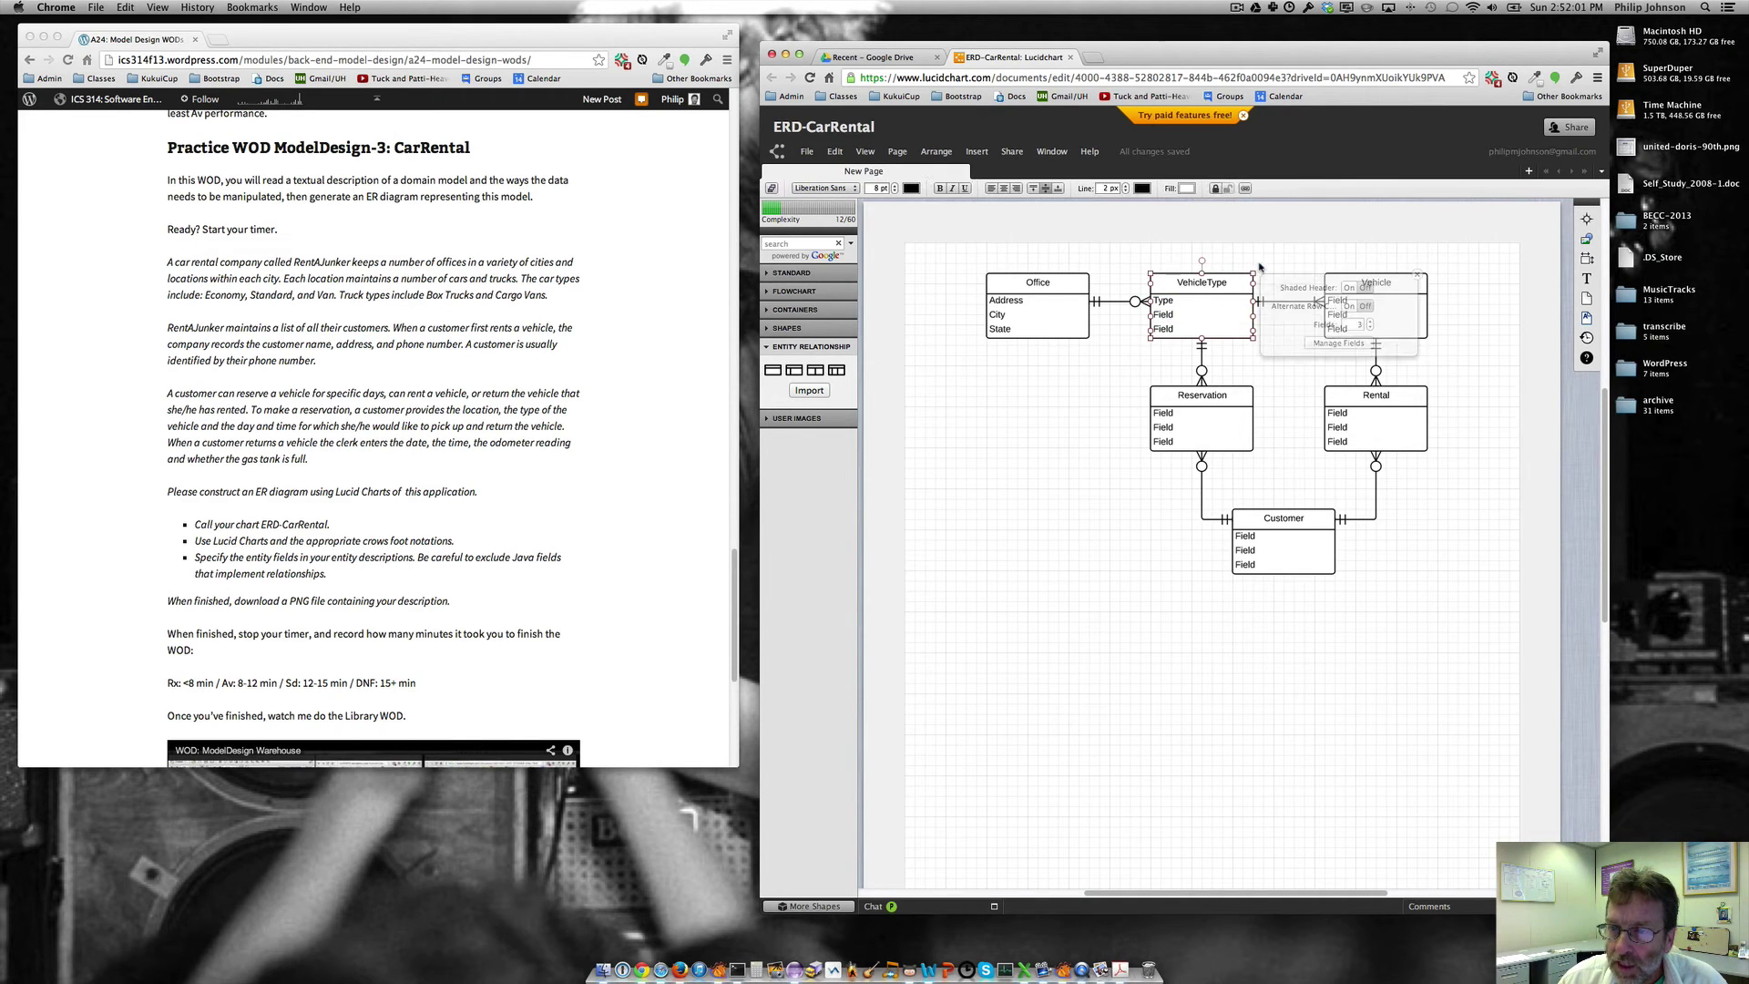
pyautogui.click(1371, 326)
pyautogui.click(1371, 326)
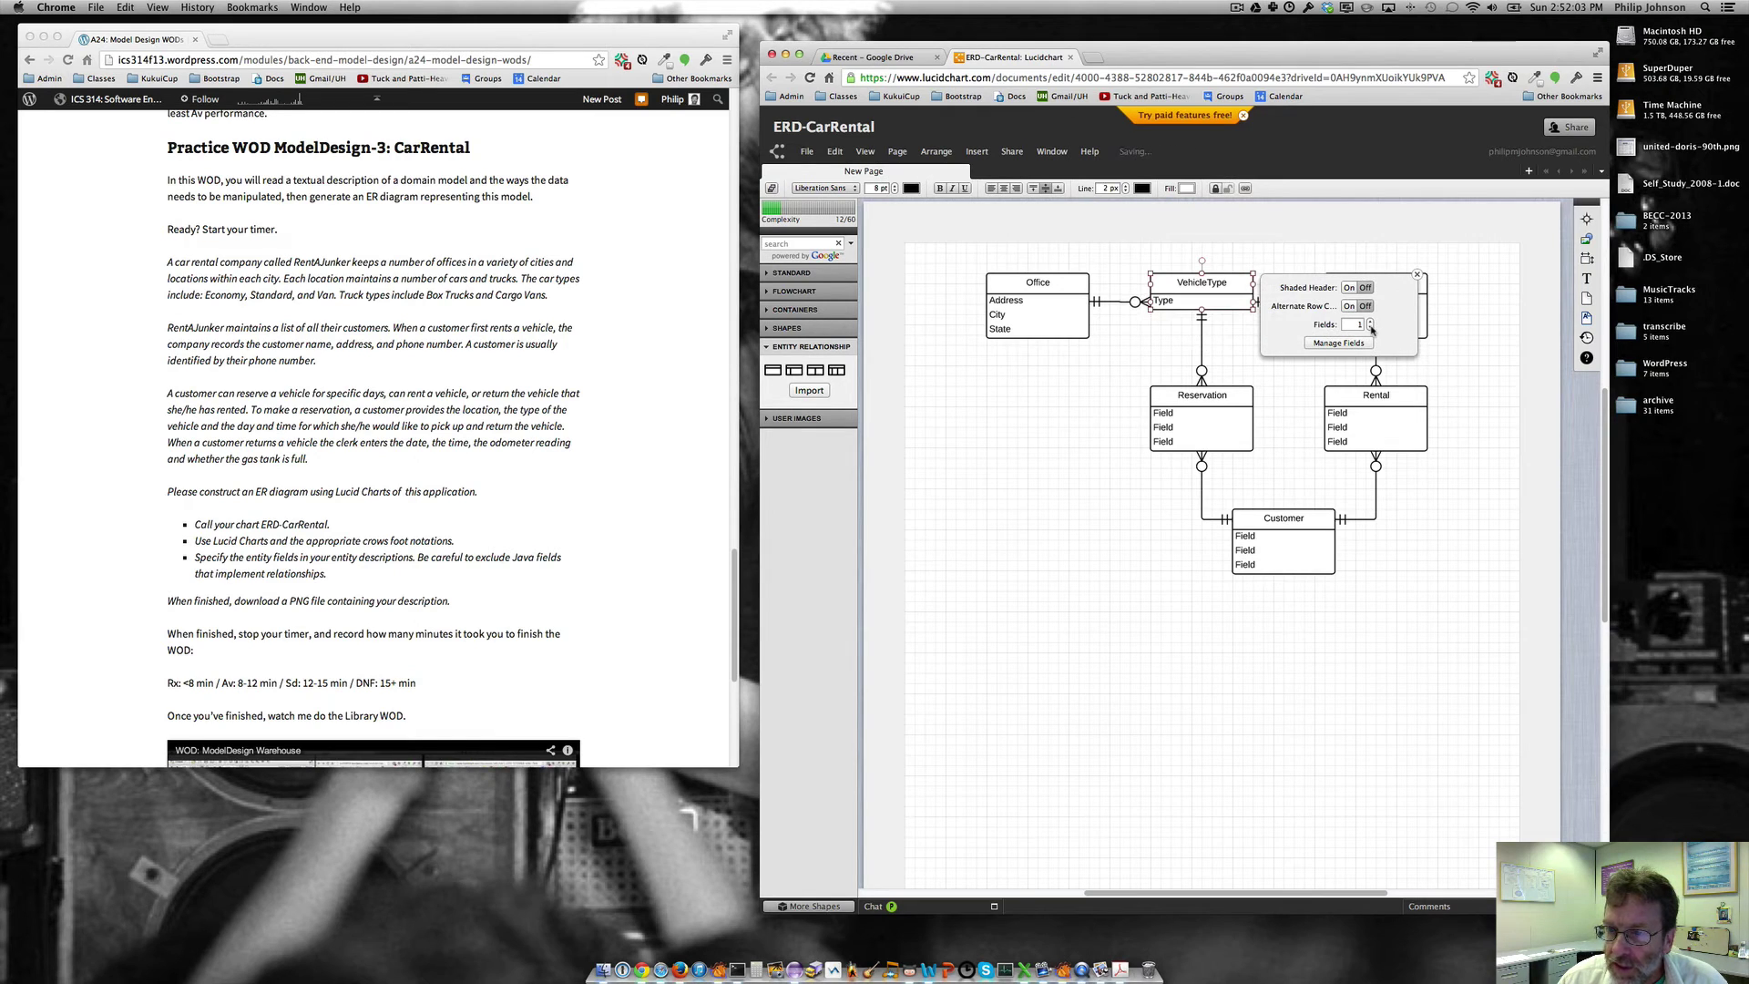
pyautogui.click(1476, 357)
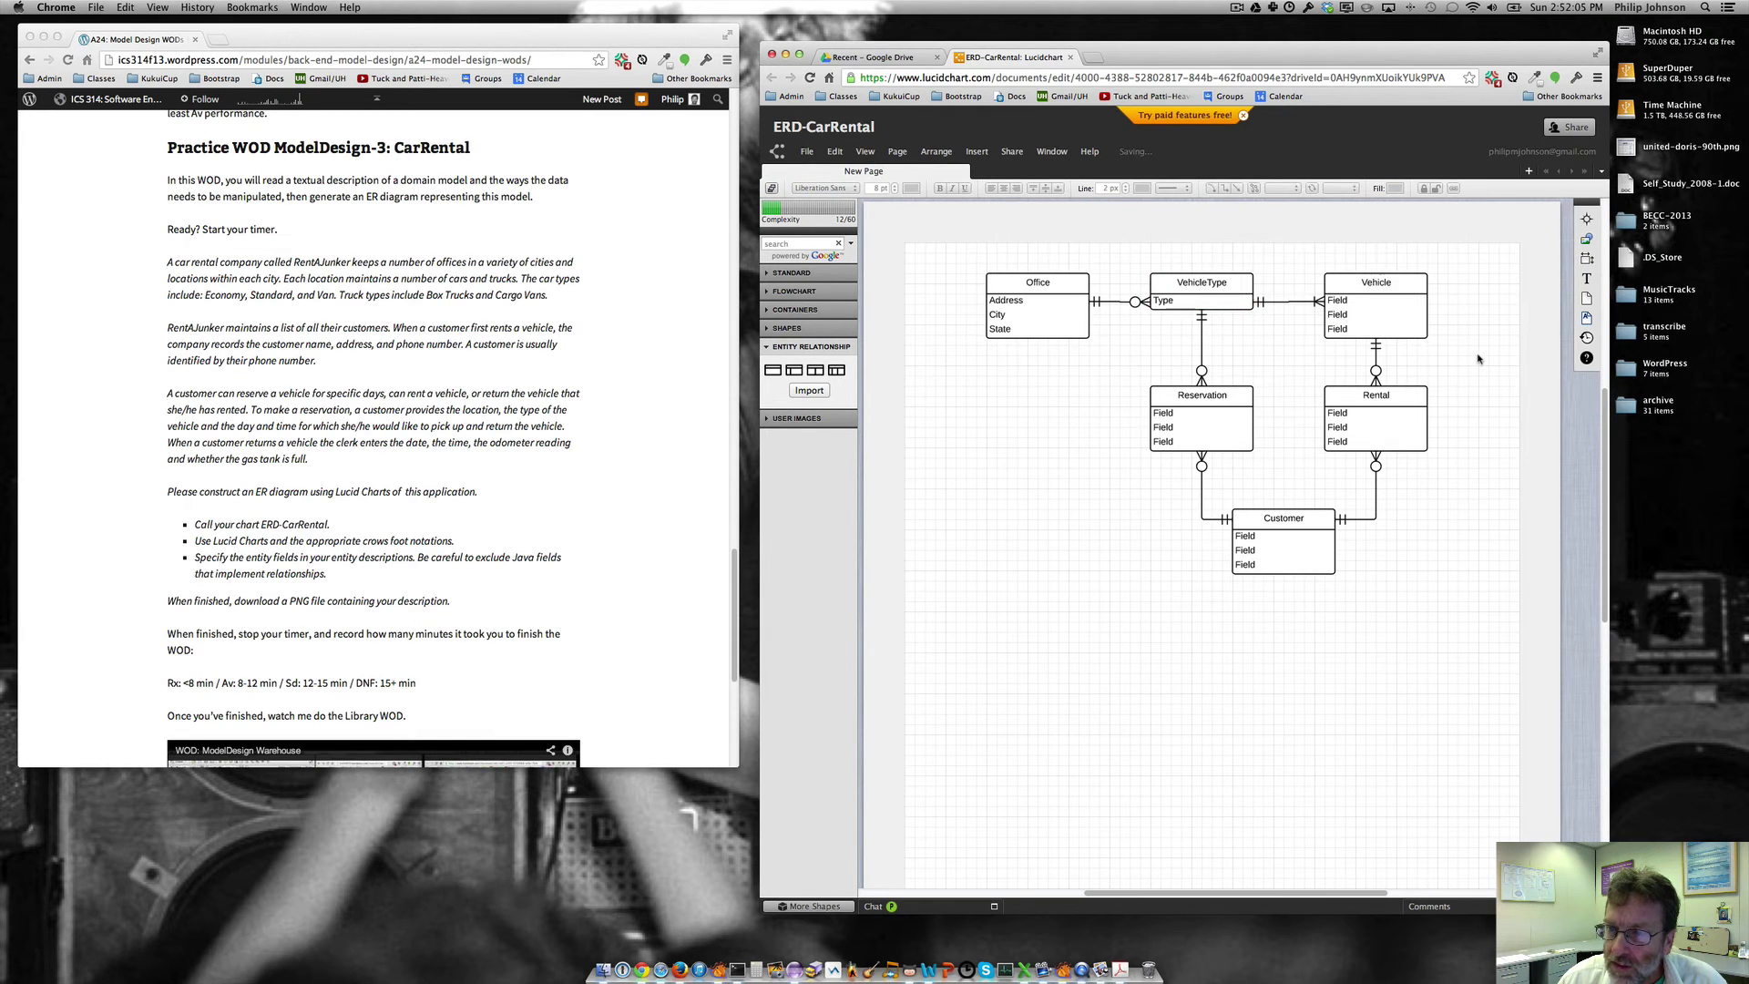
# Clear Vehicle's placeholder text and trim it to one empty field row.
pyautogui.click(1402, 290)
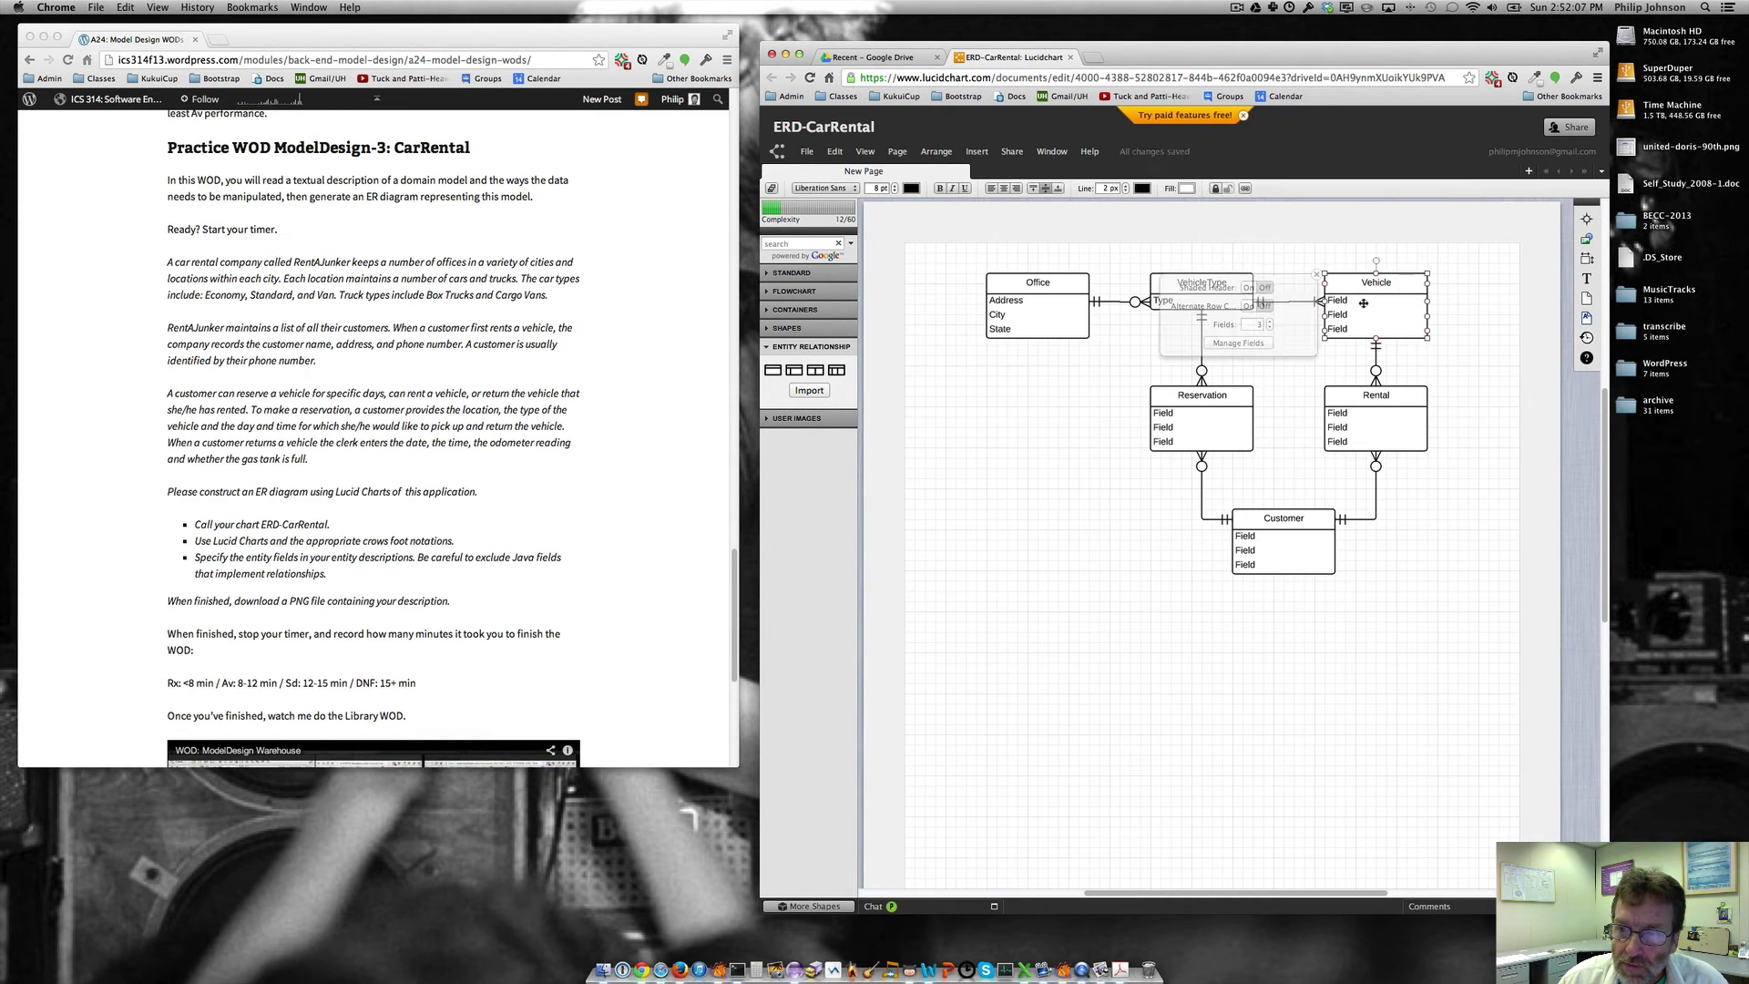
pyautogui.doubleClick(1363, 303)
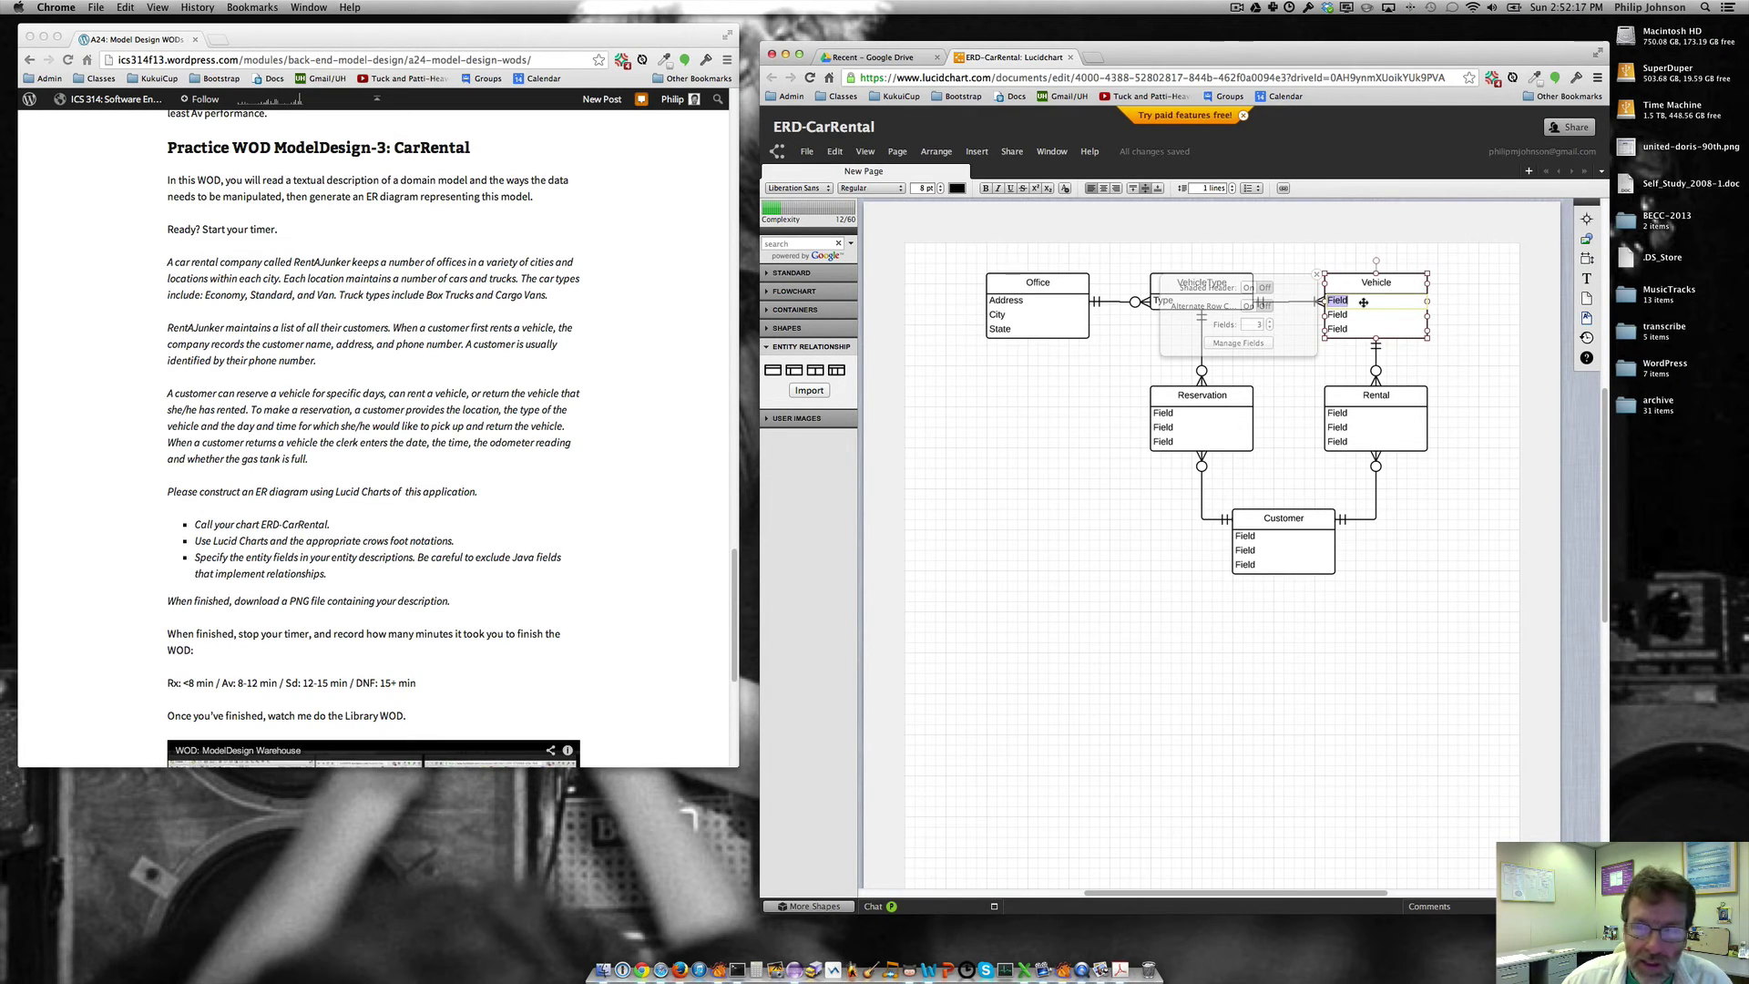
pyautogui.press('BackSpace')
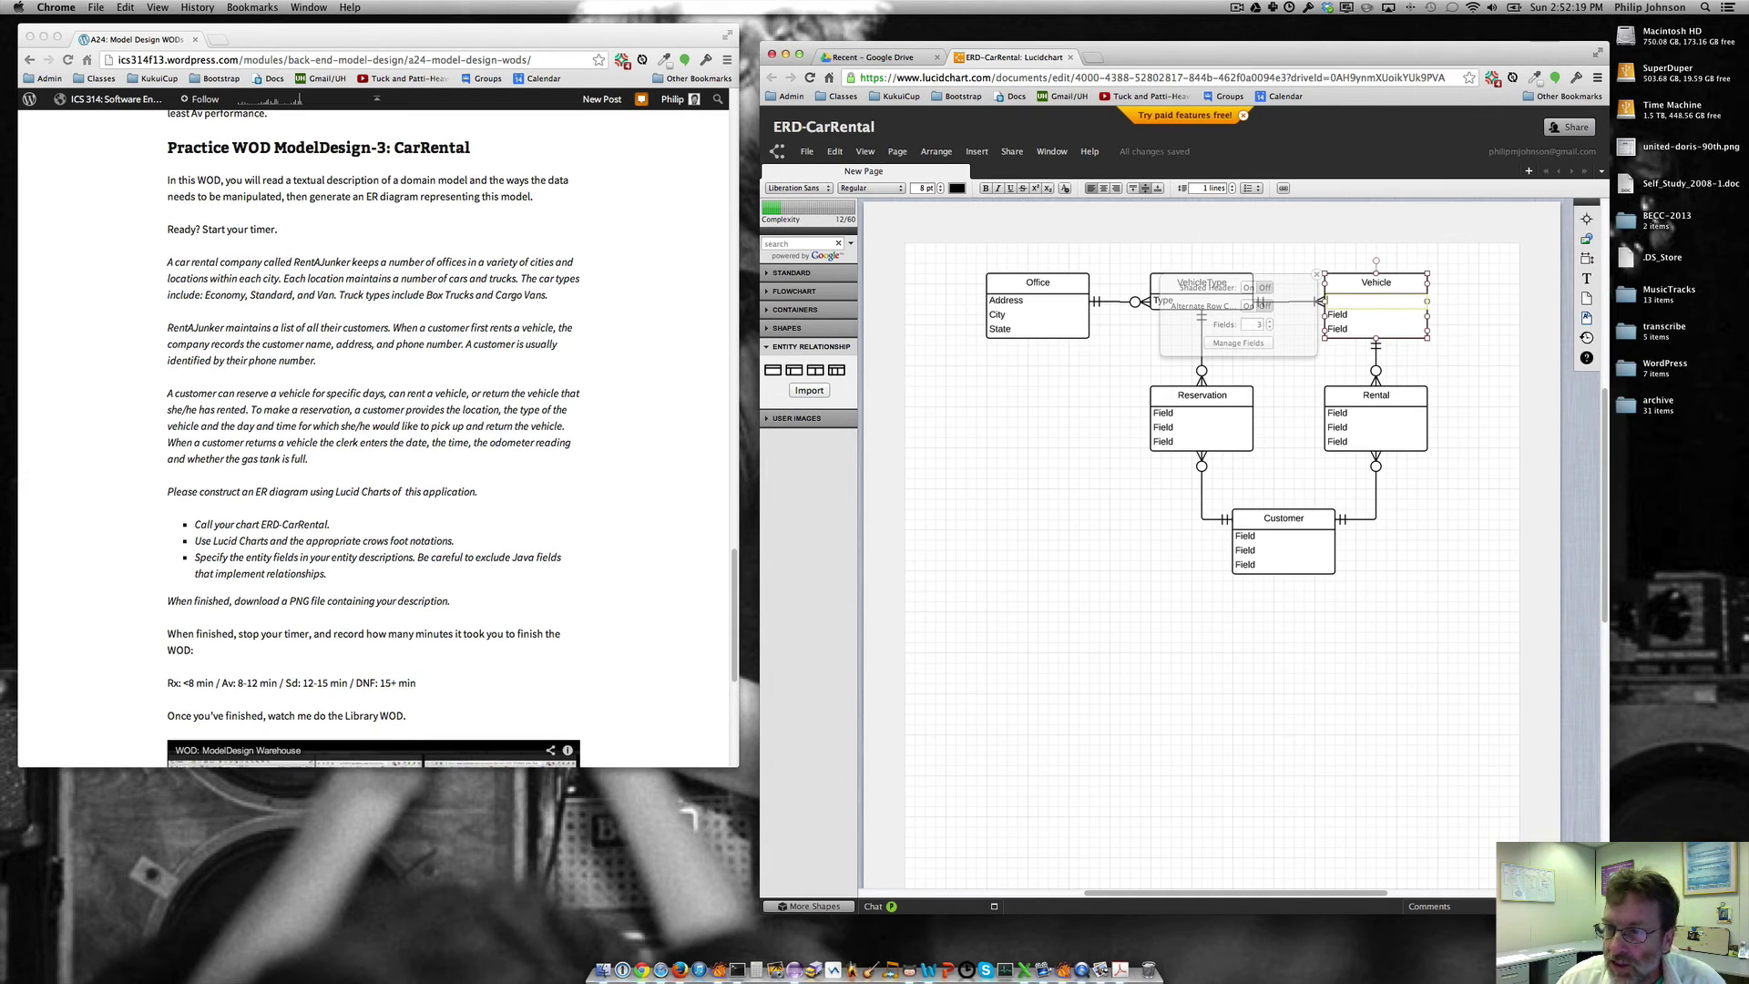
pyautogui.click(1408, 283)
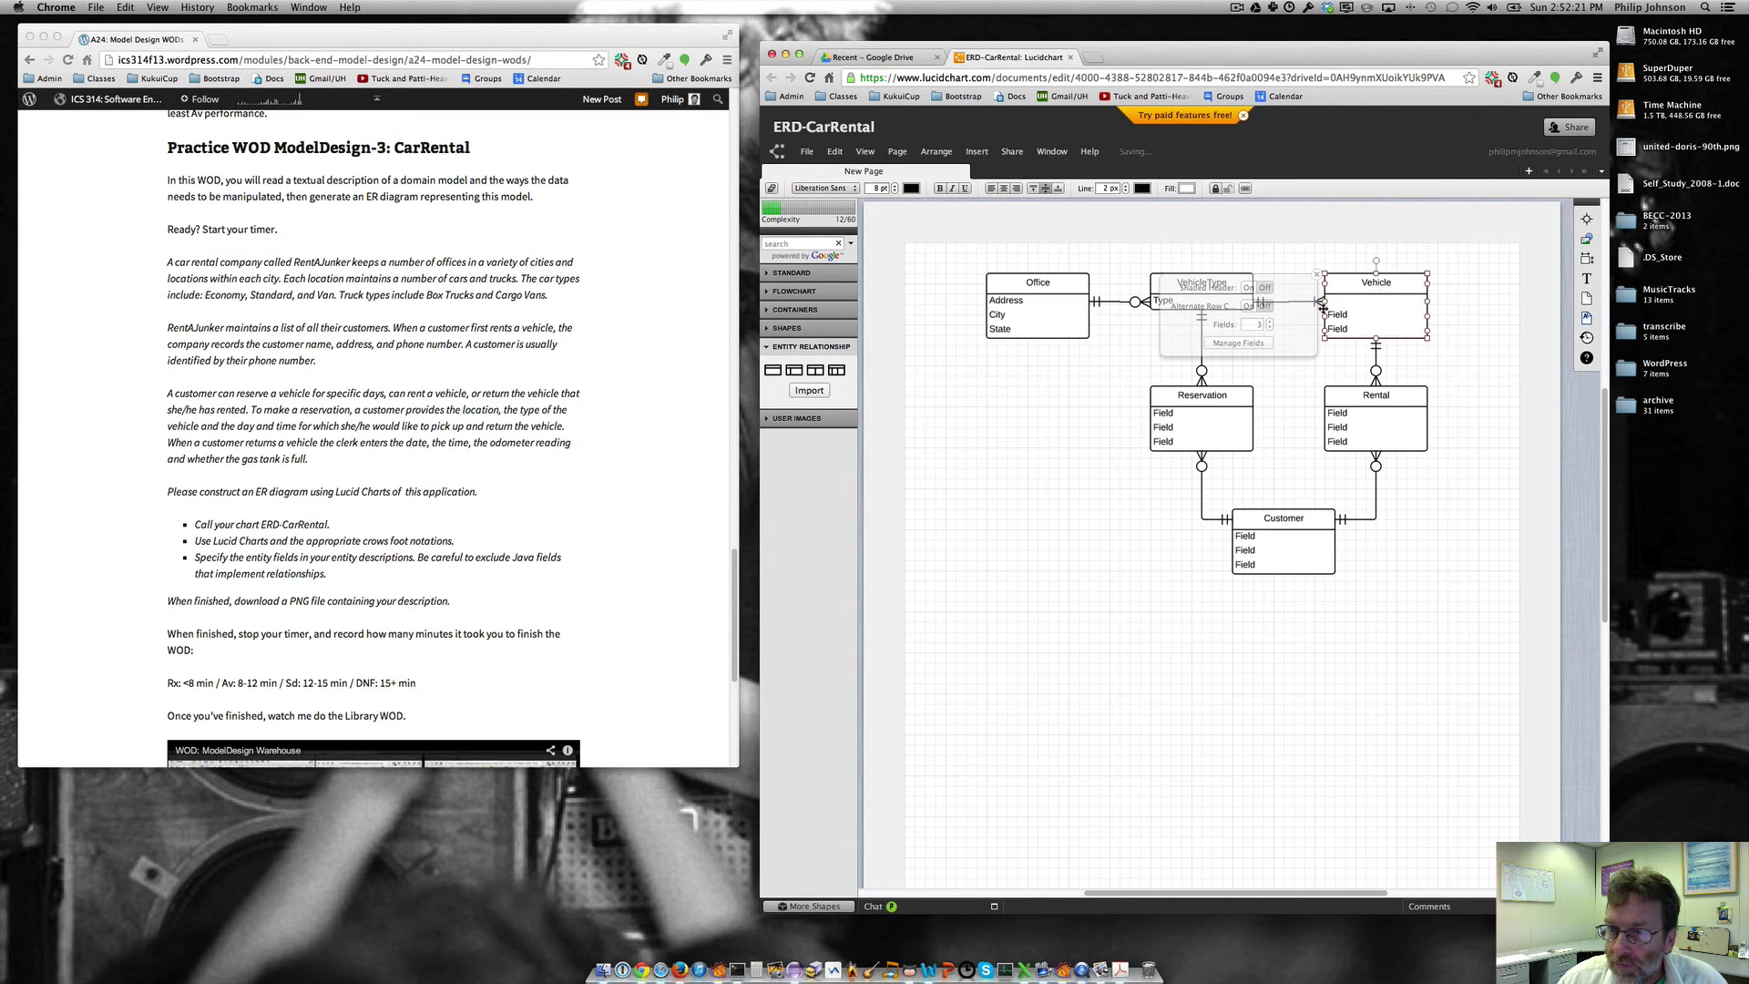
pyautogui.click(1270, 328)
pyautogui.click(1269, 328)
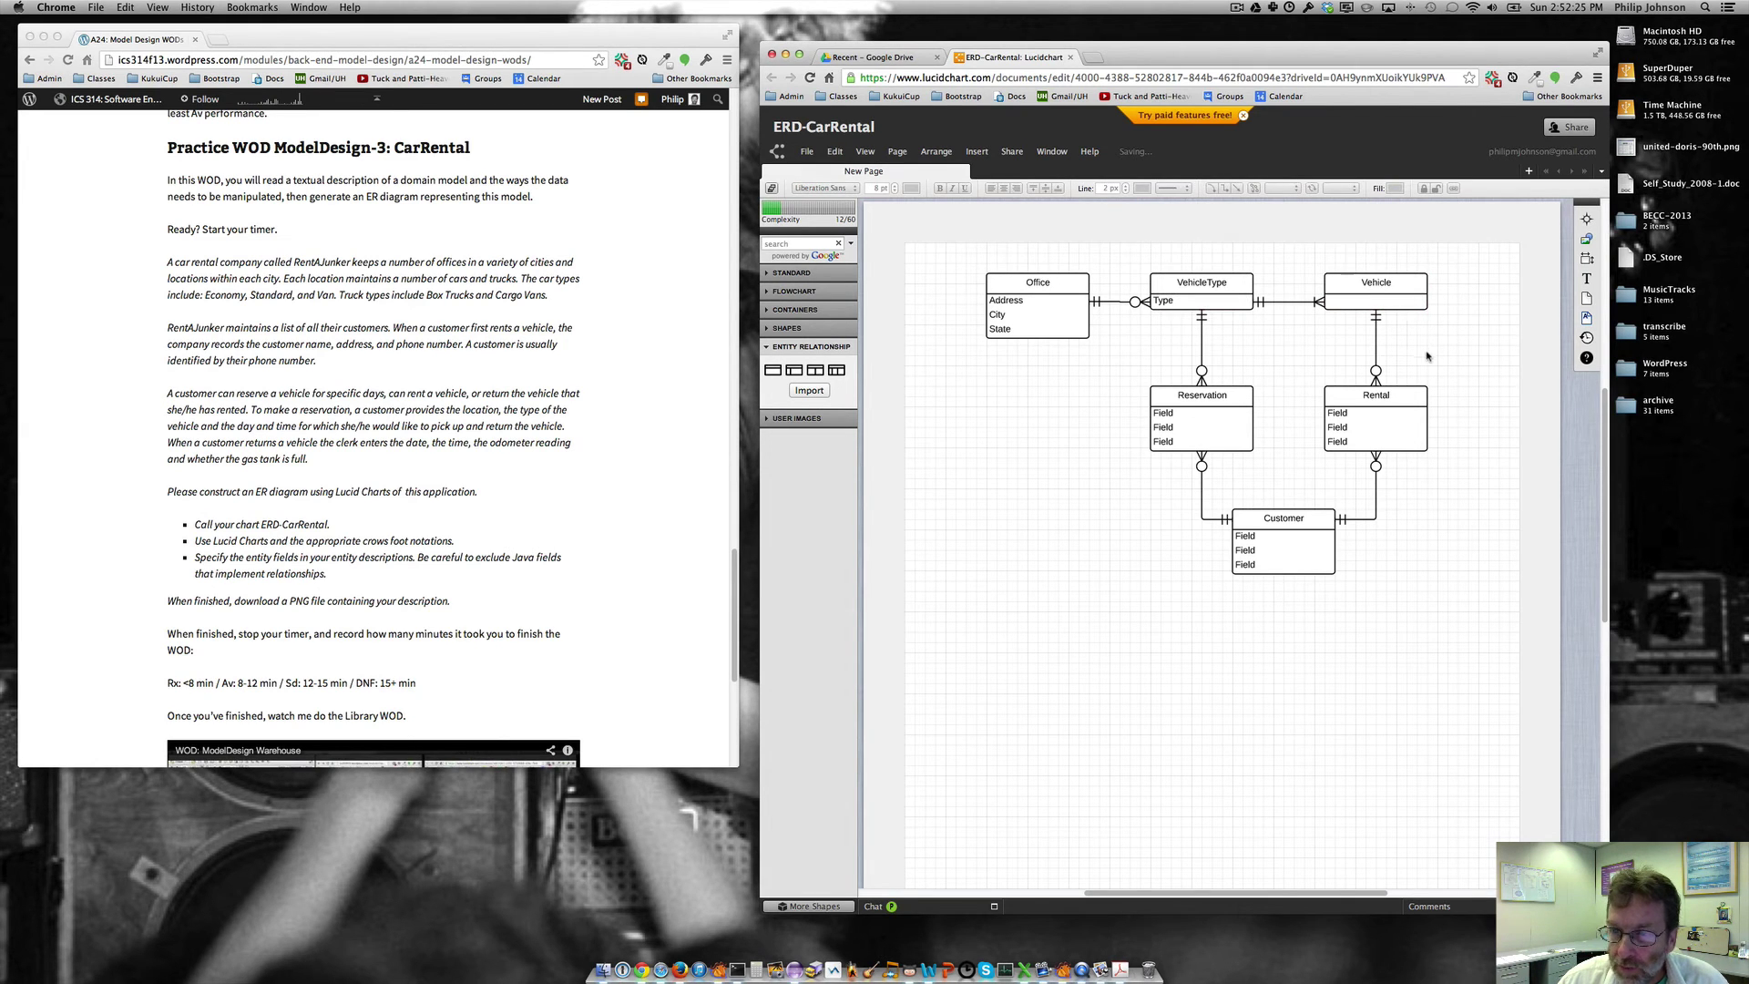
pyautogui.click(1407, 396)
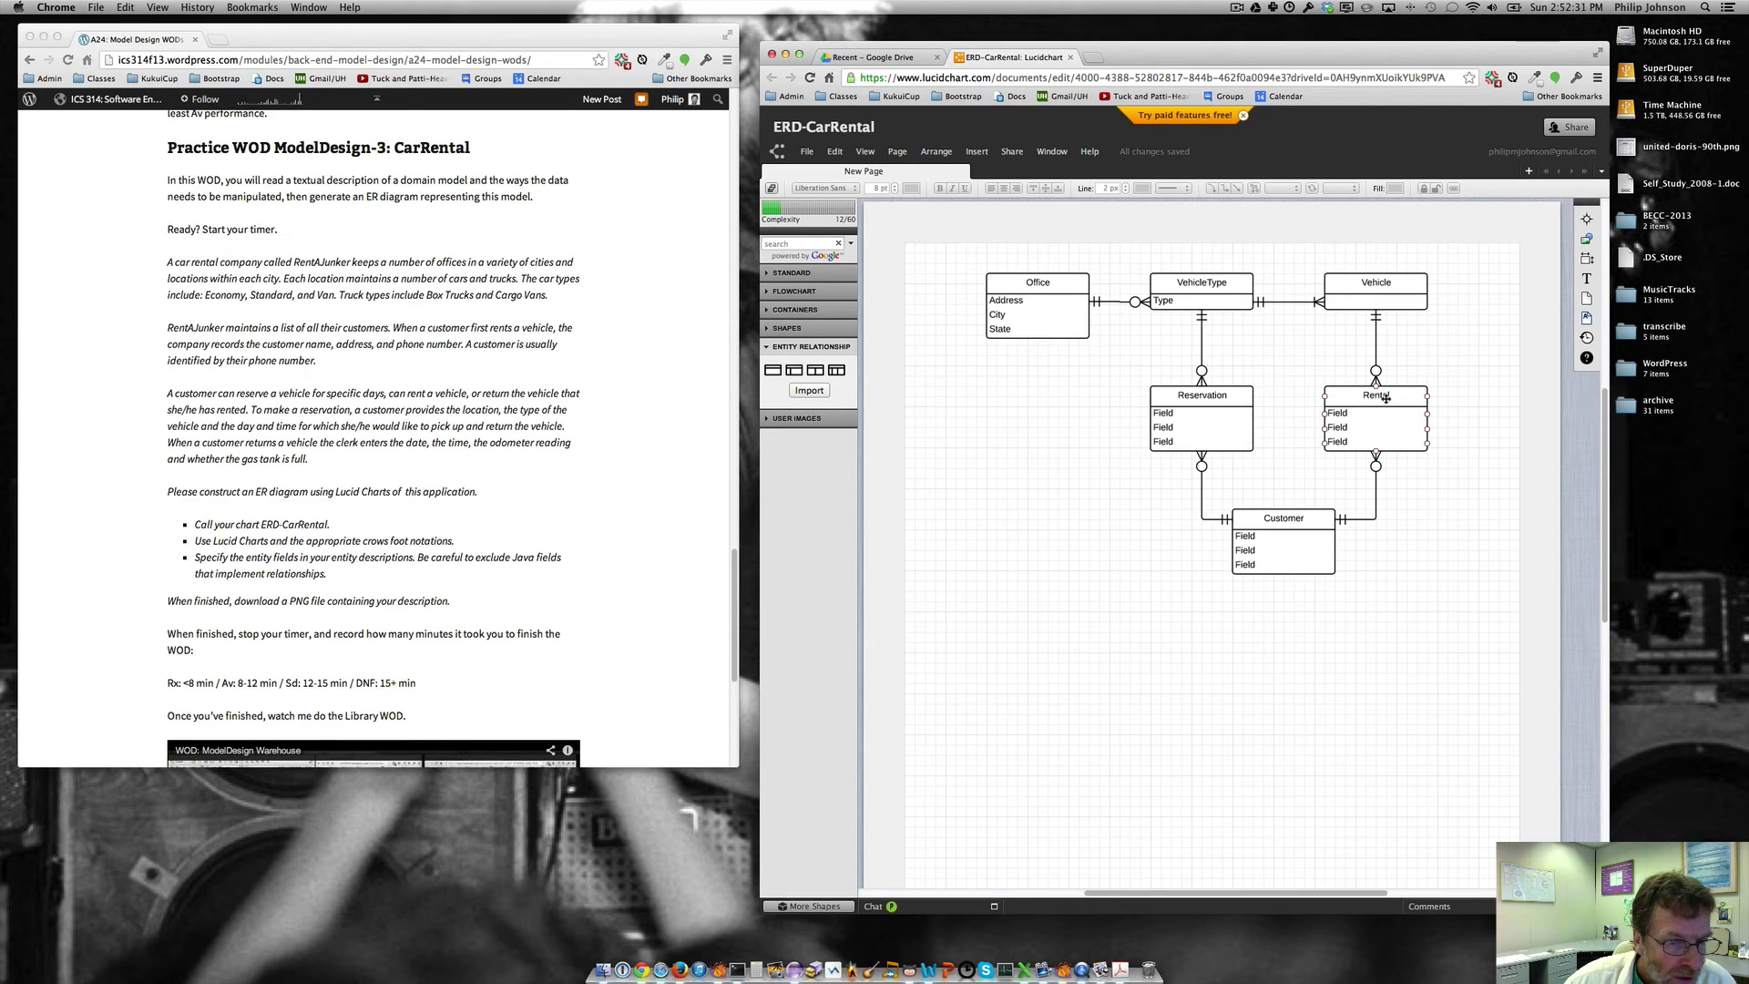
# Name Rental's first two fields Pickup Date and Return Date.
pyautogui.doubleClick(1345, 415)
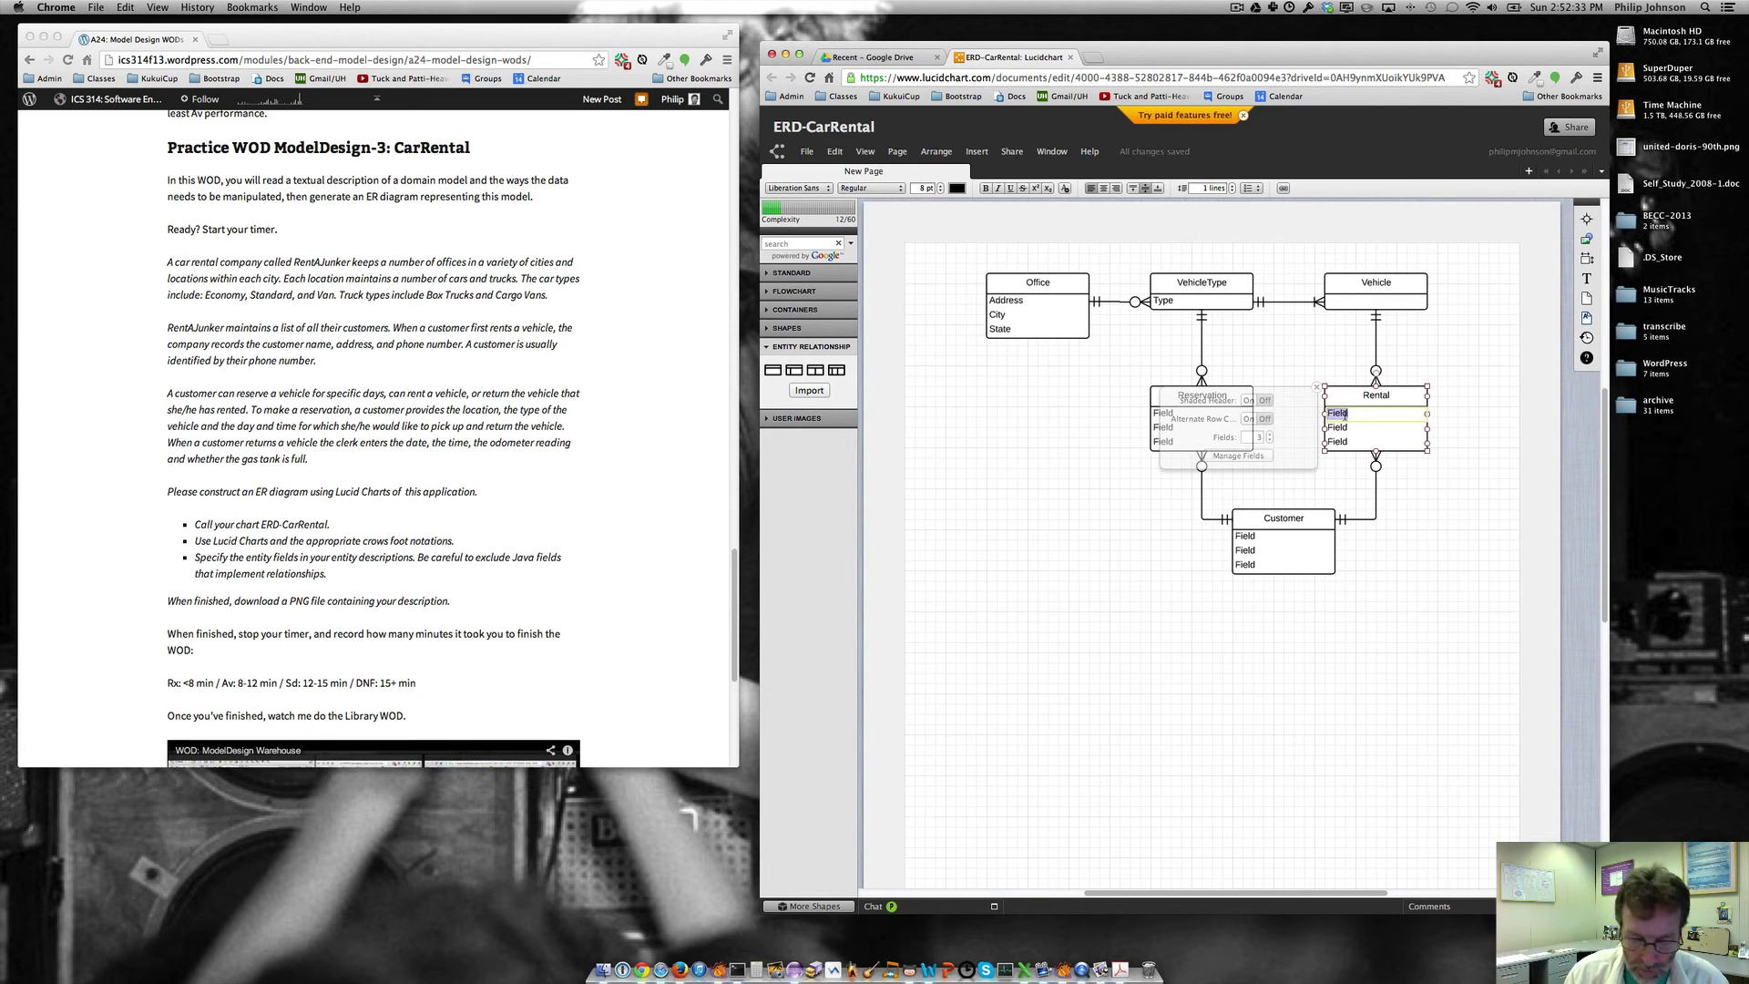
pyautogui.write('Pick')
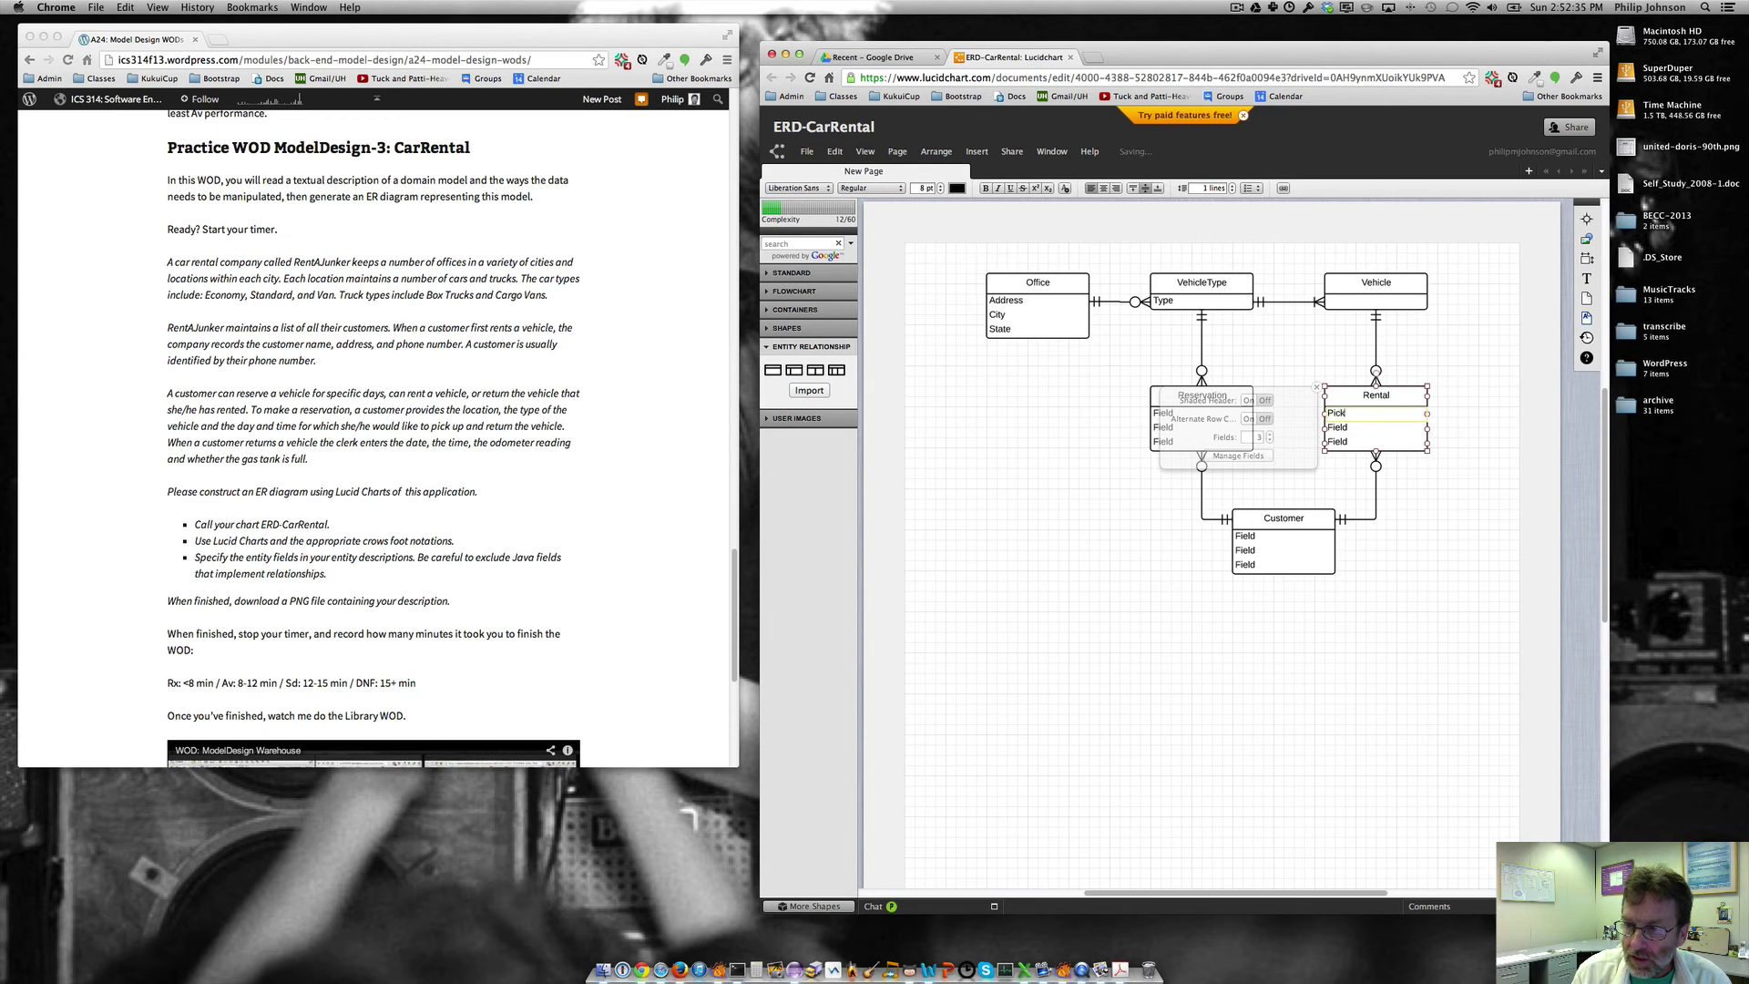
pyautogui.write('up Date')
pyautogui.press('Tab')
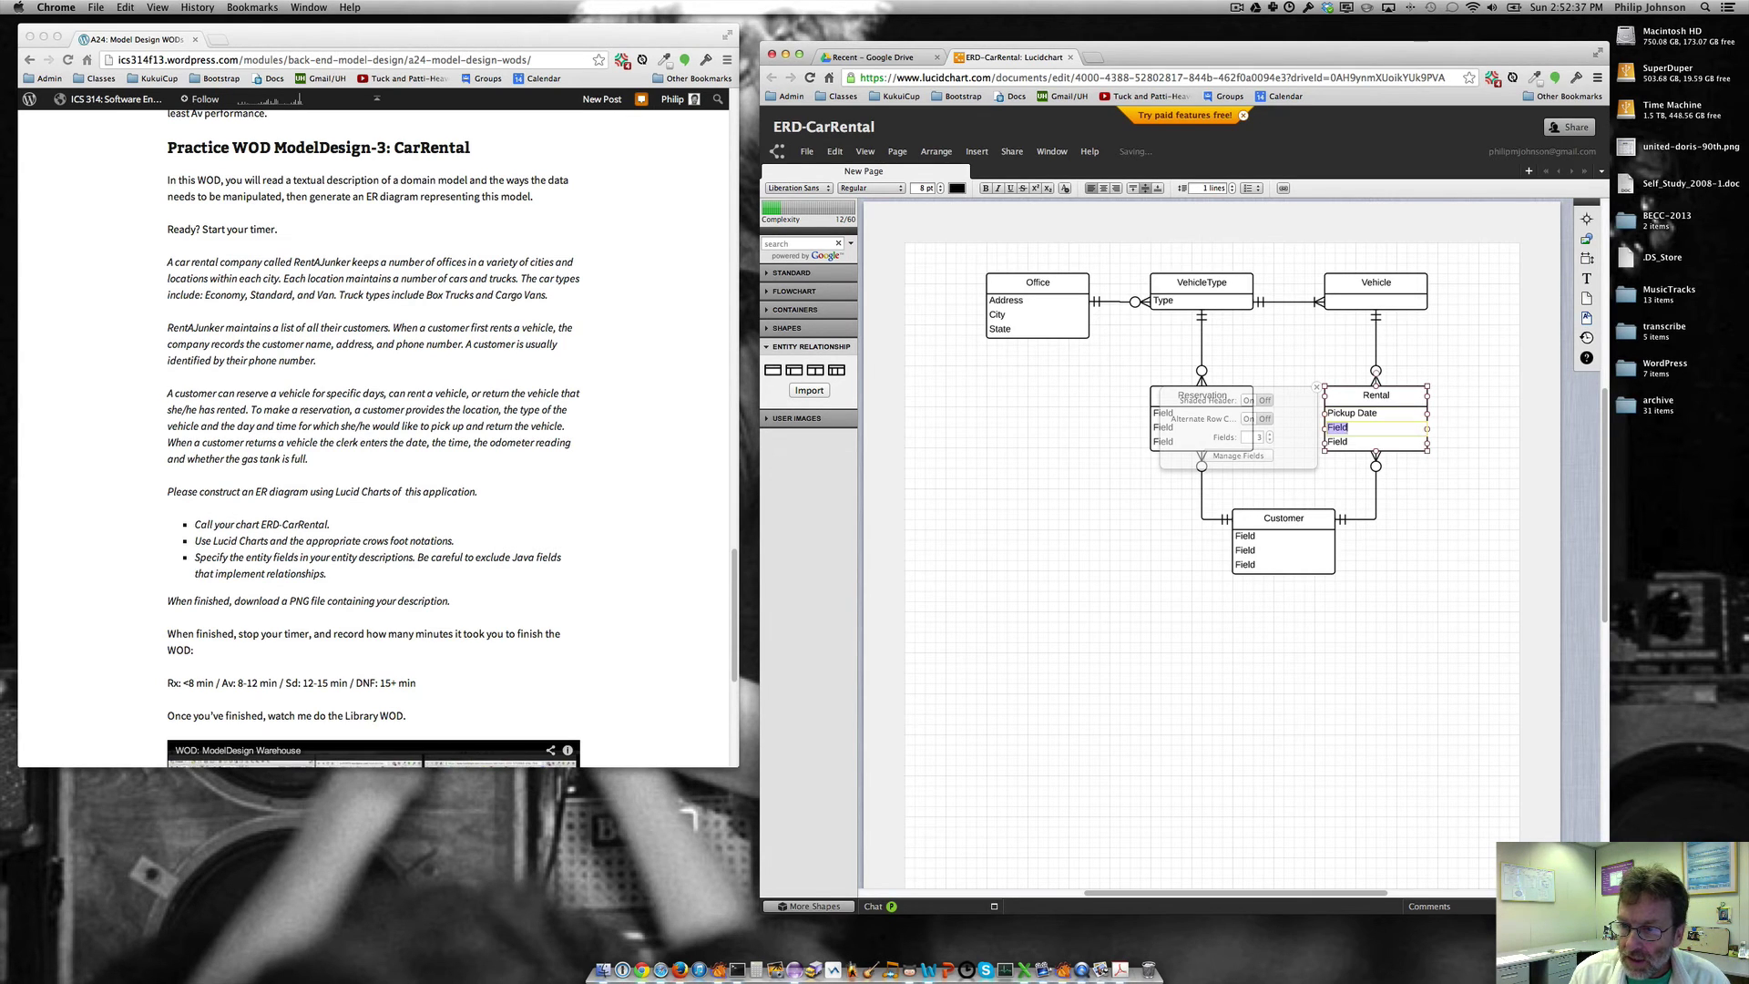
pyautogui.write('Return Date')
pyautogui.press('Tab')
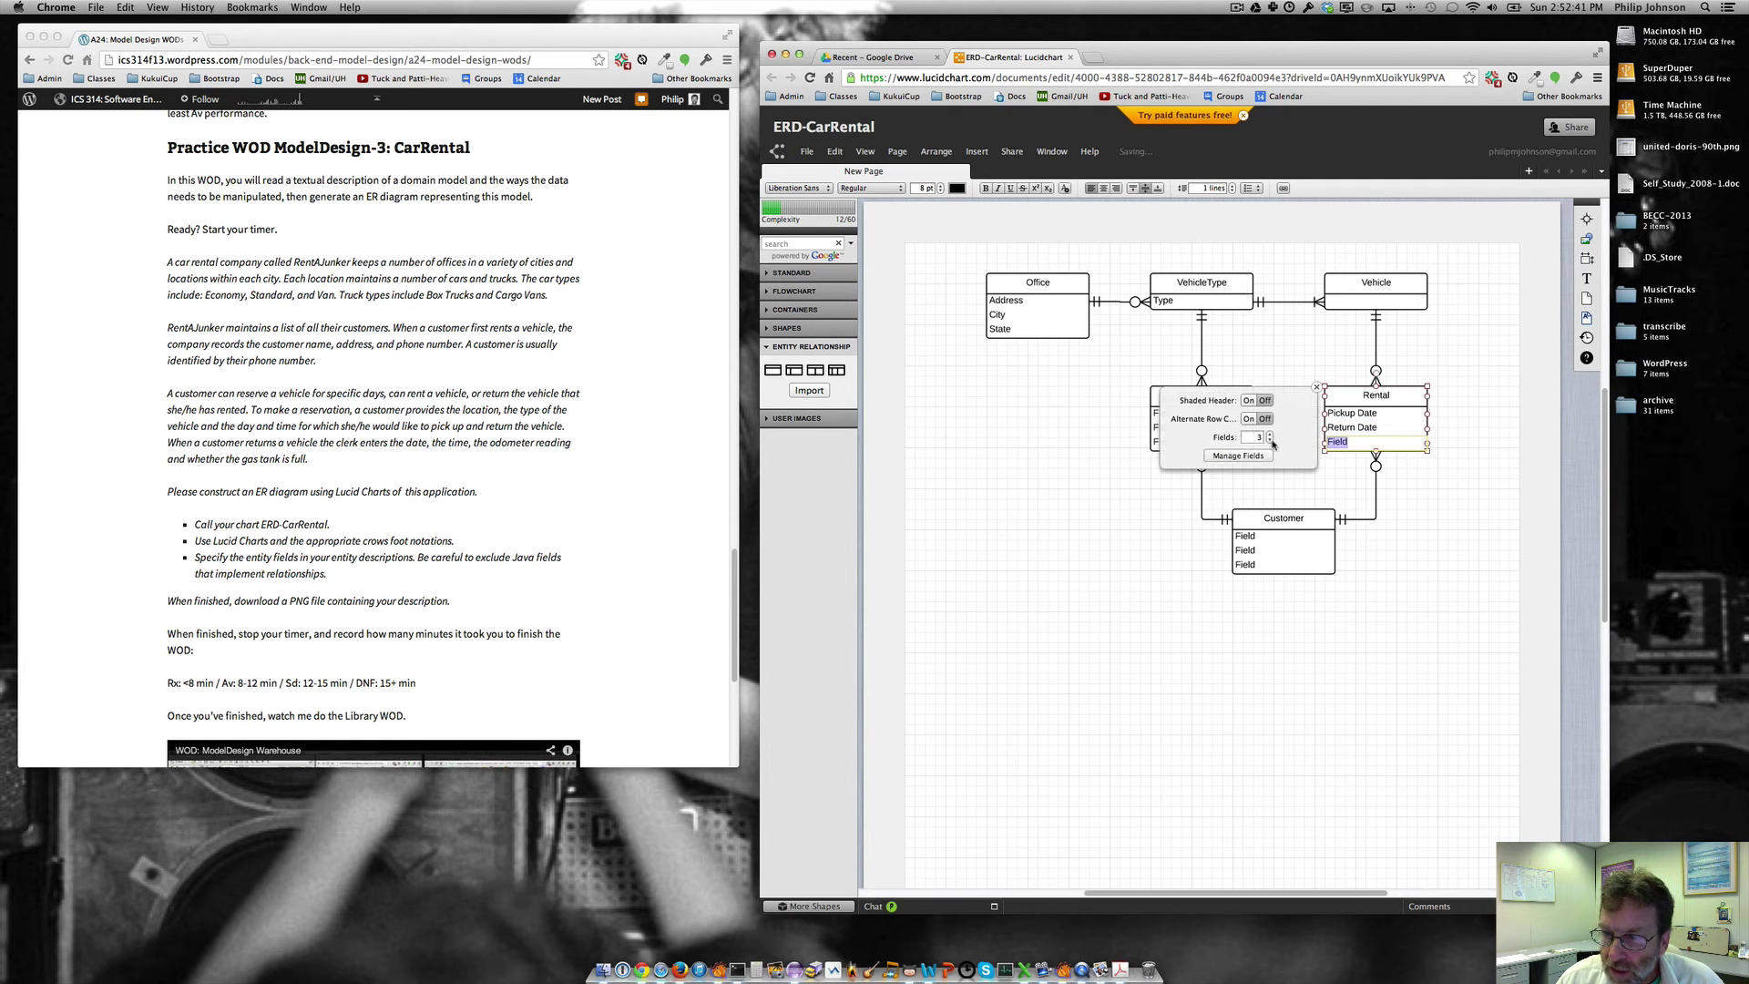
pyautogui.click(1451, 460)
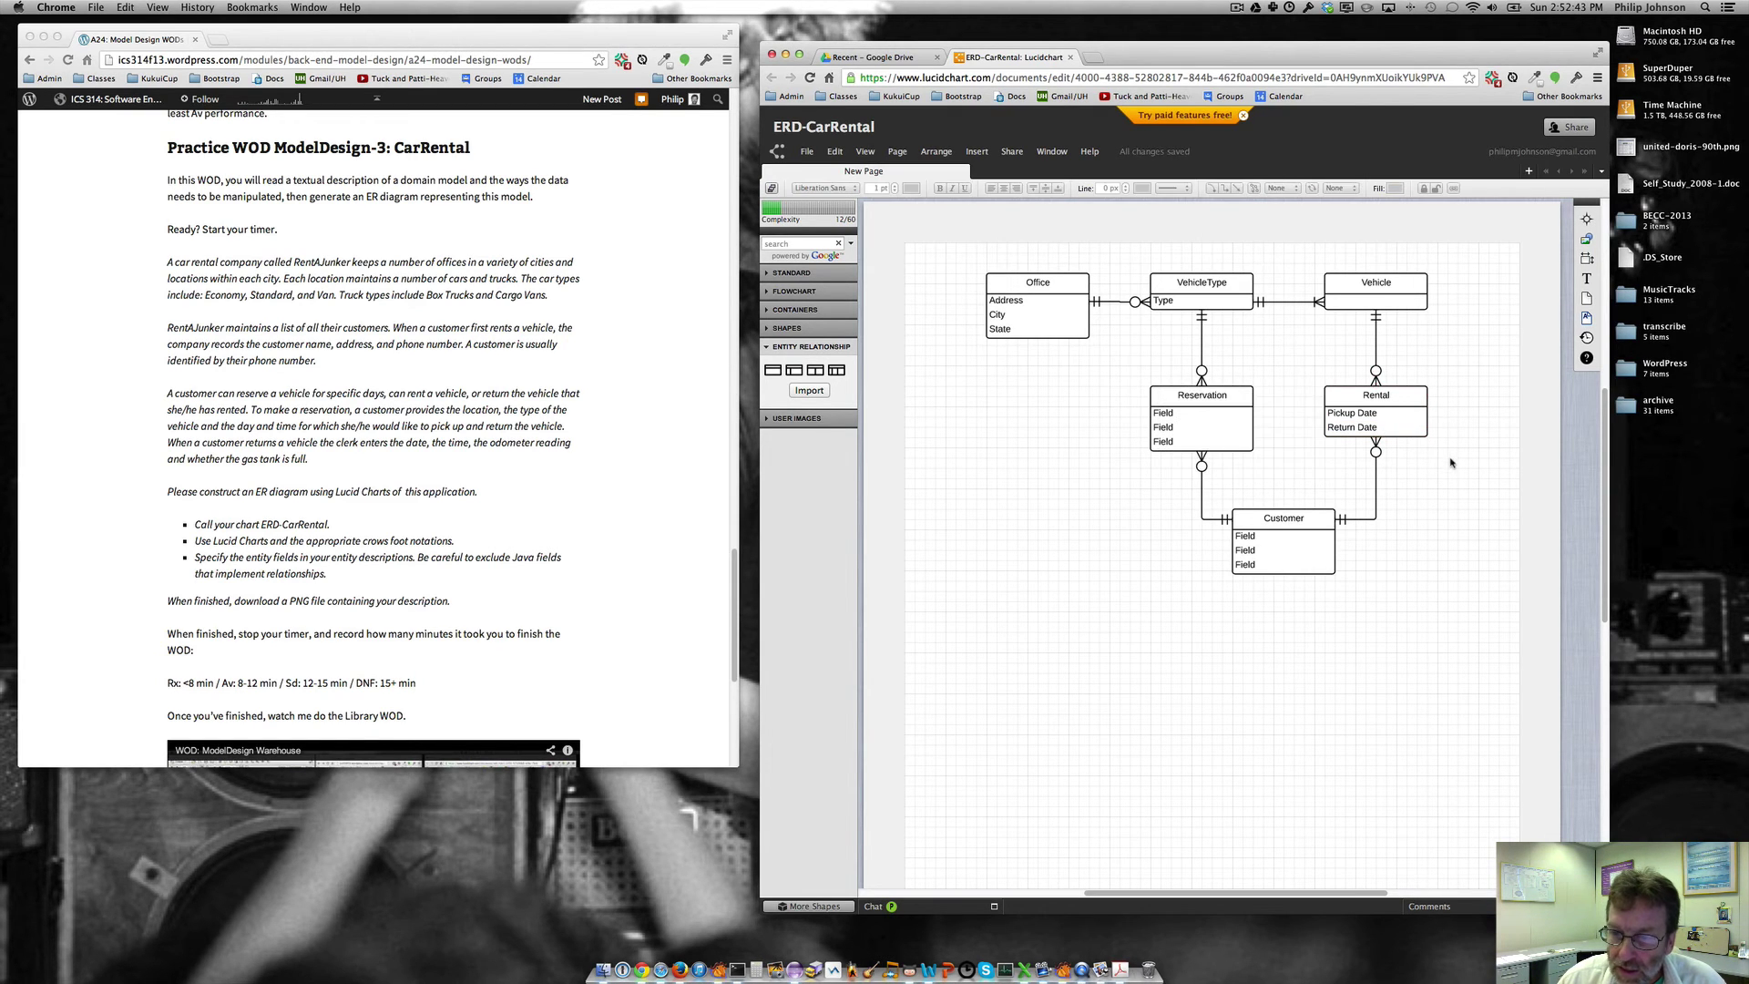
# Name Reservation's fields Pickup Date and Return Date and drop its unused third row.
pyautogui.click(1202, 420)
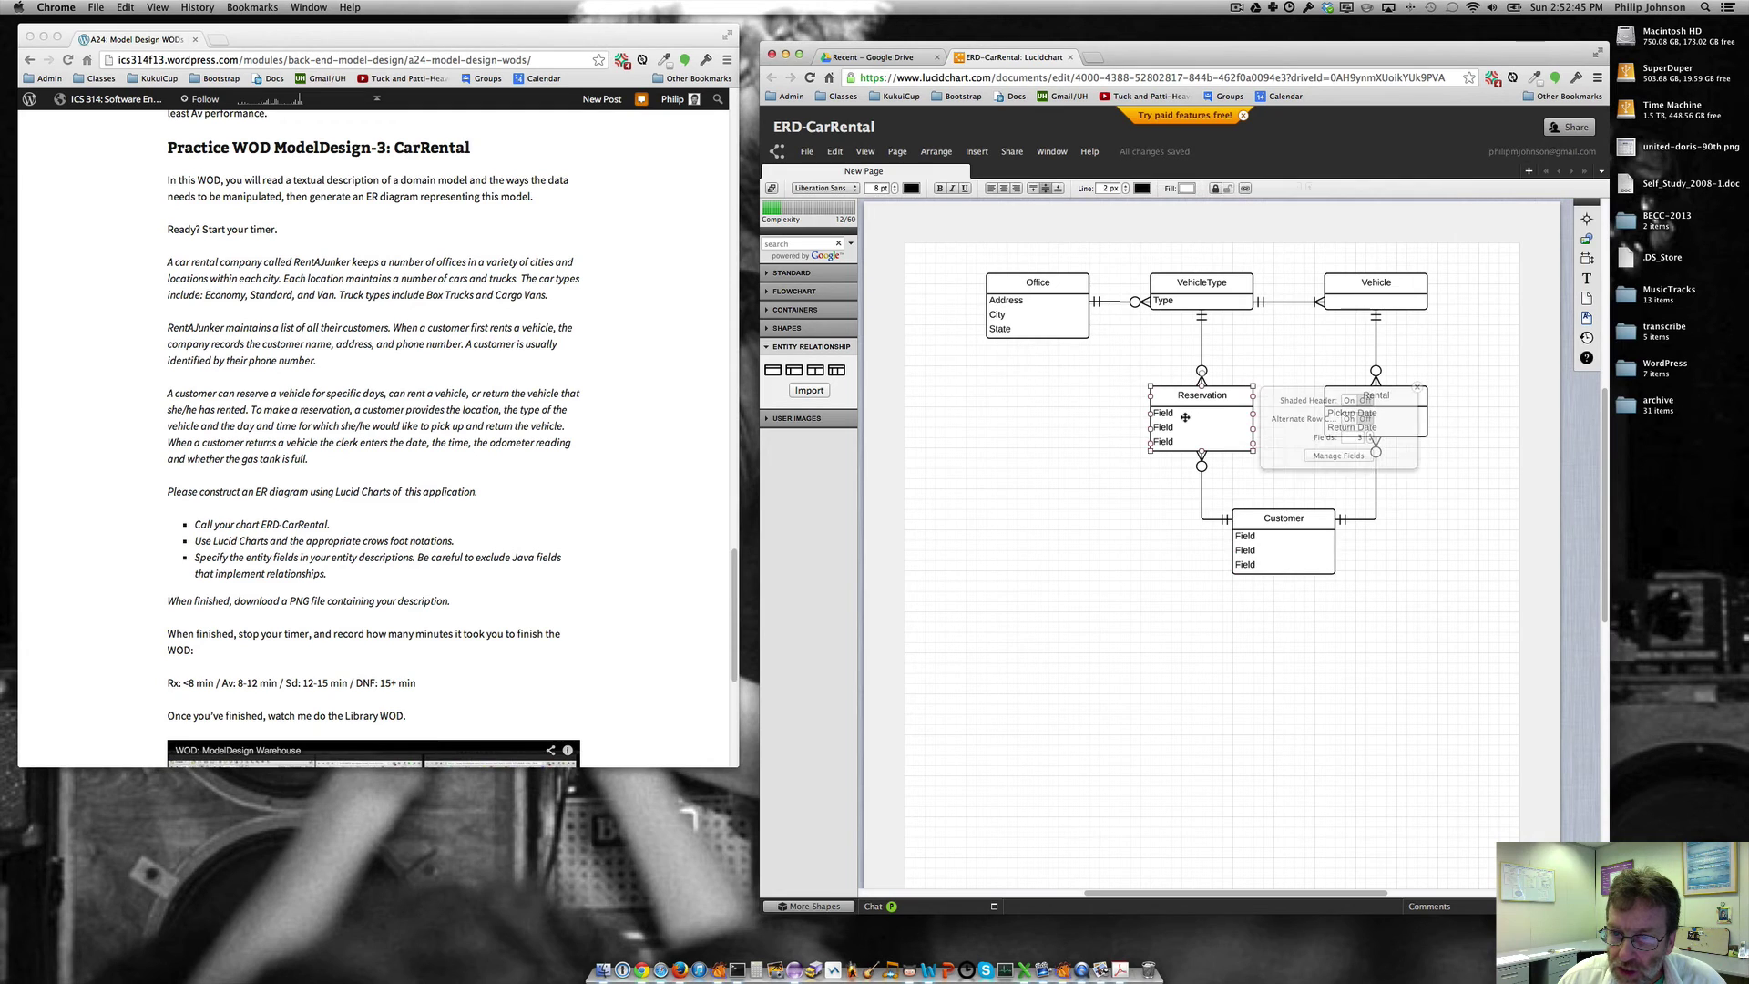
pyautogui.doubleClick(1163, 413)
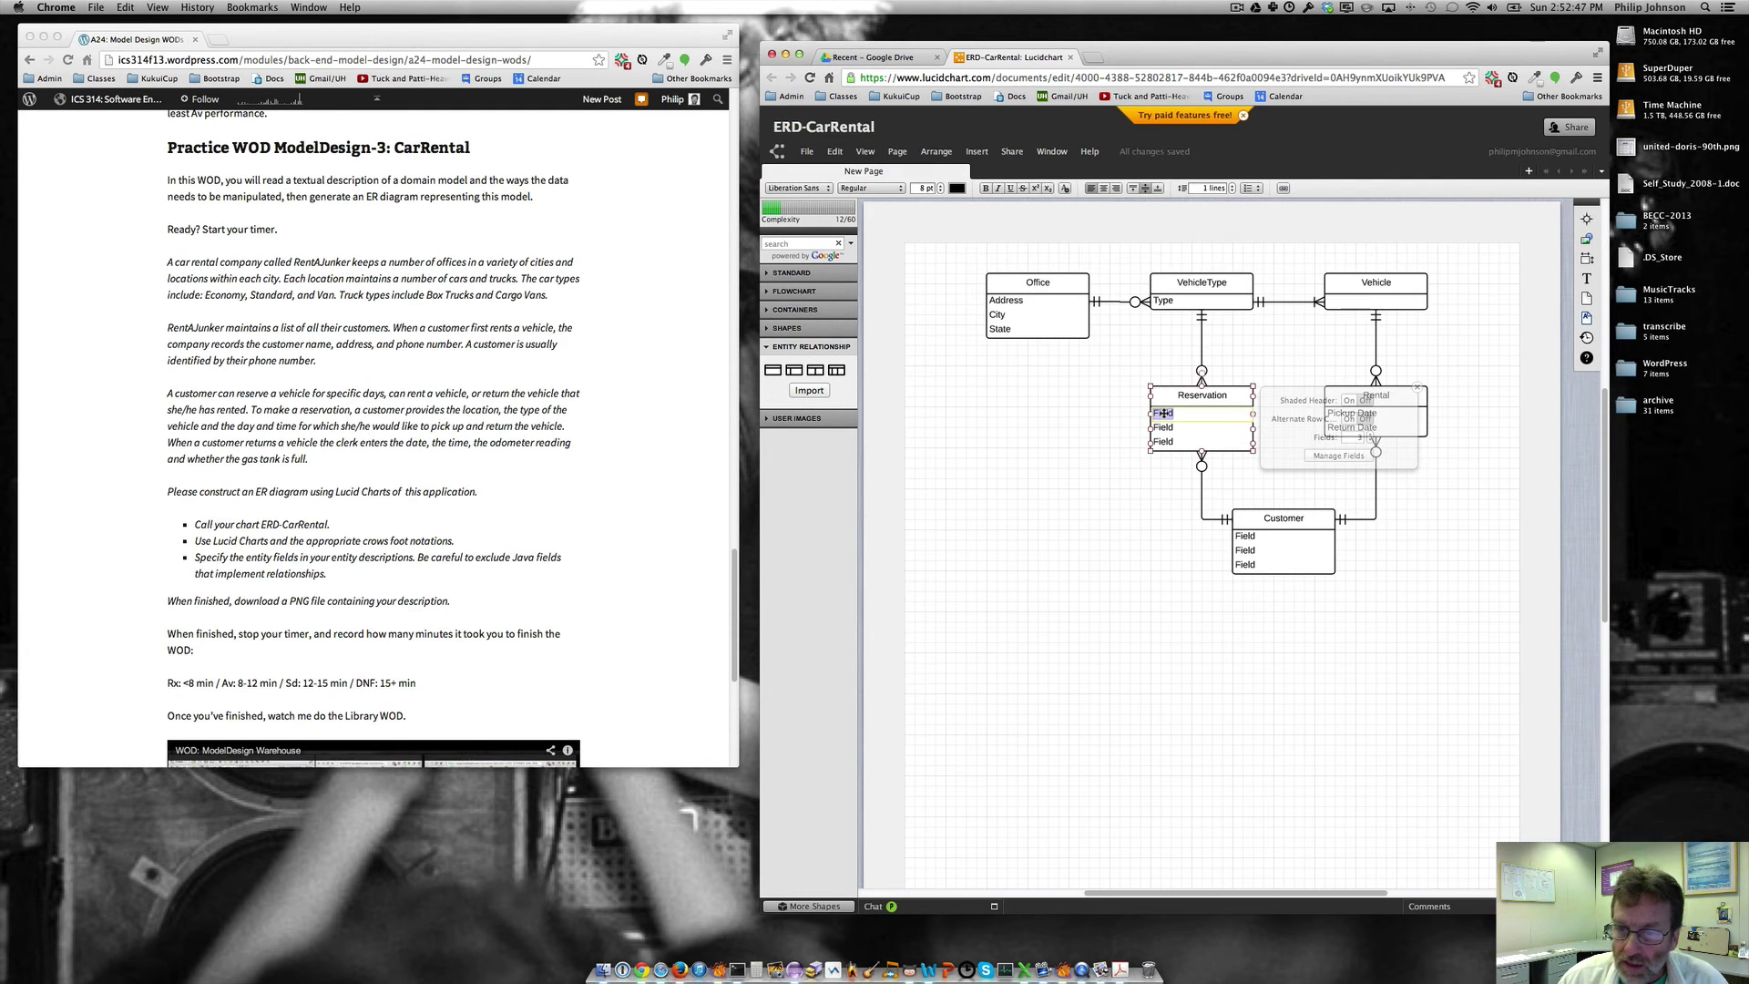
pyautogui.write('Pickup')
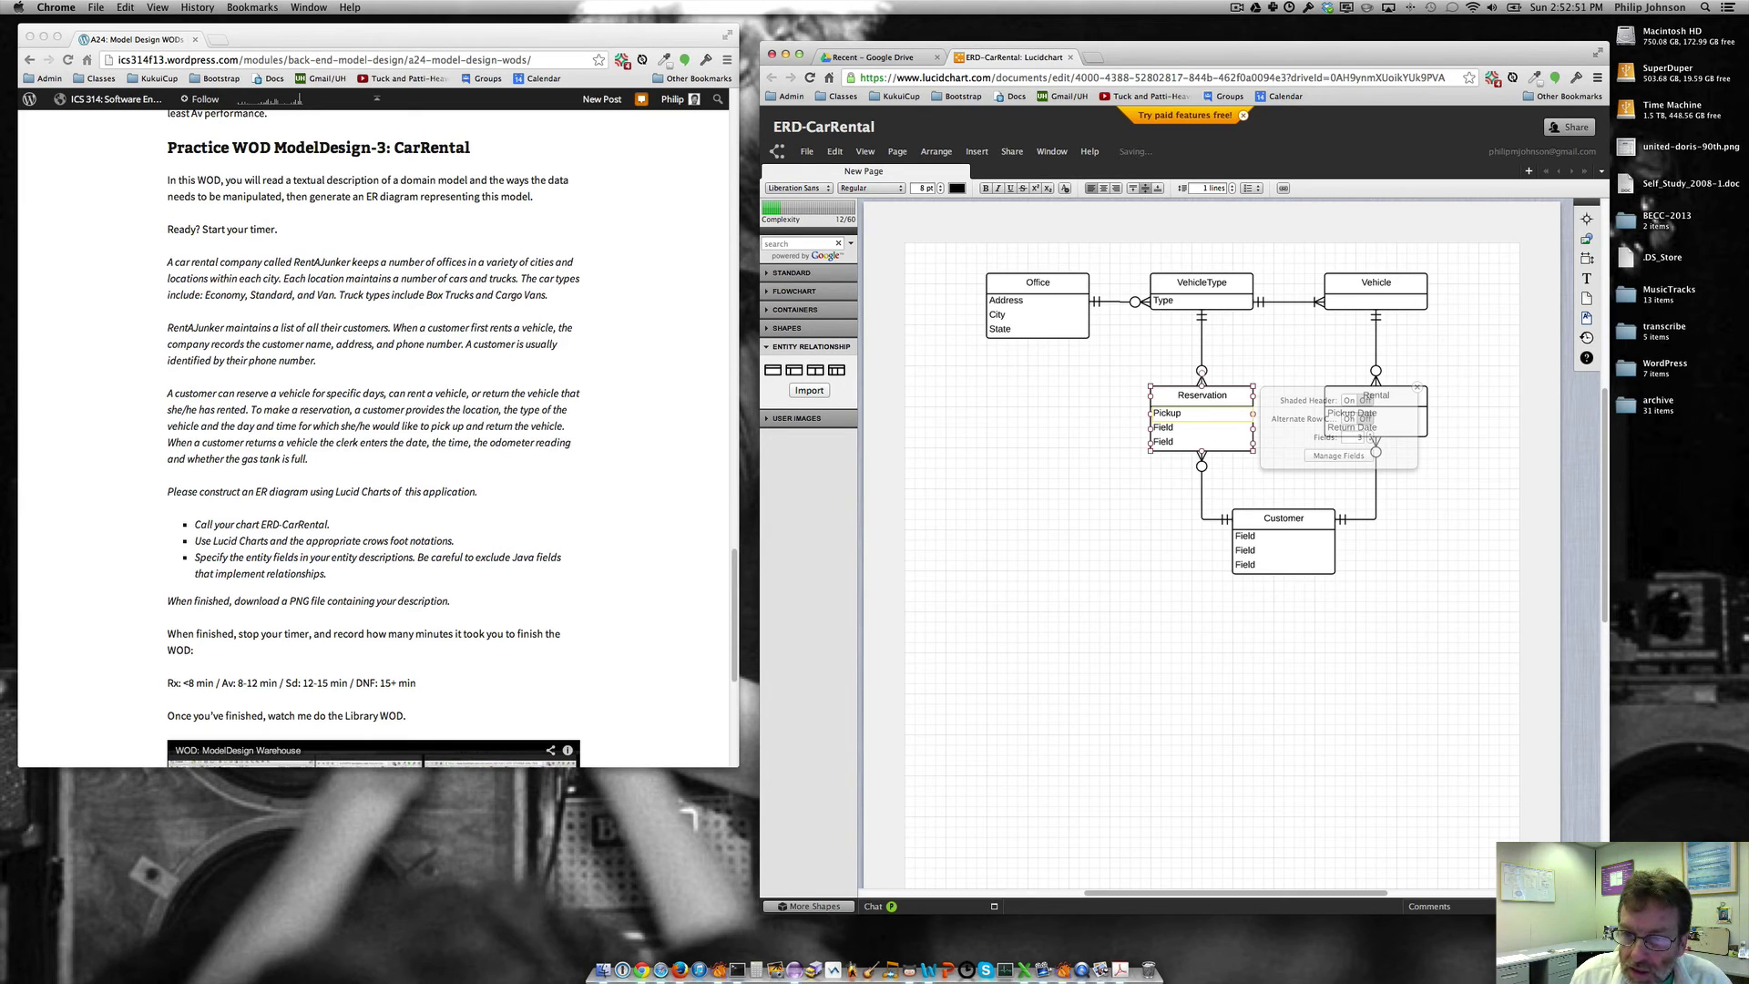
pyautogui.write(' Date')
pyautogui.press('Escape')
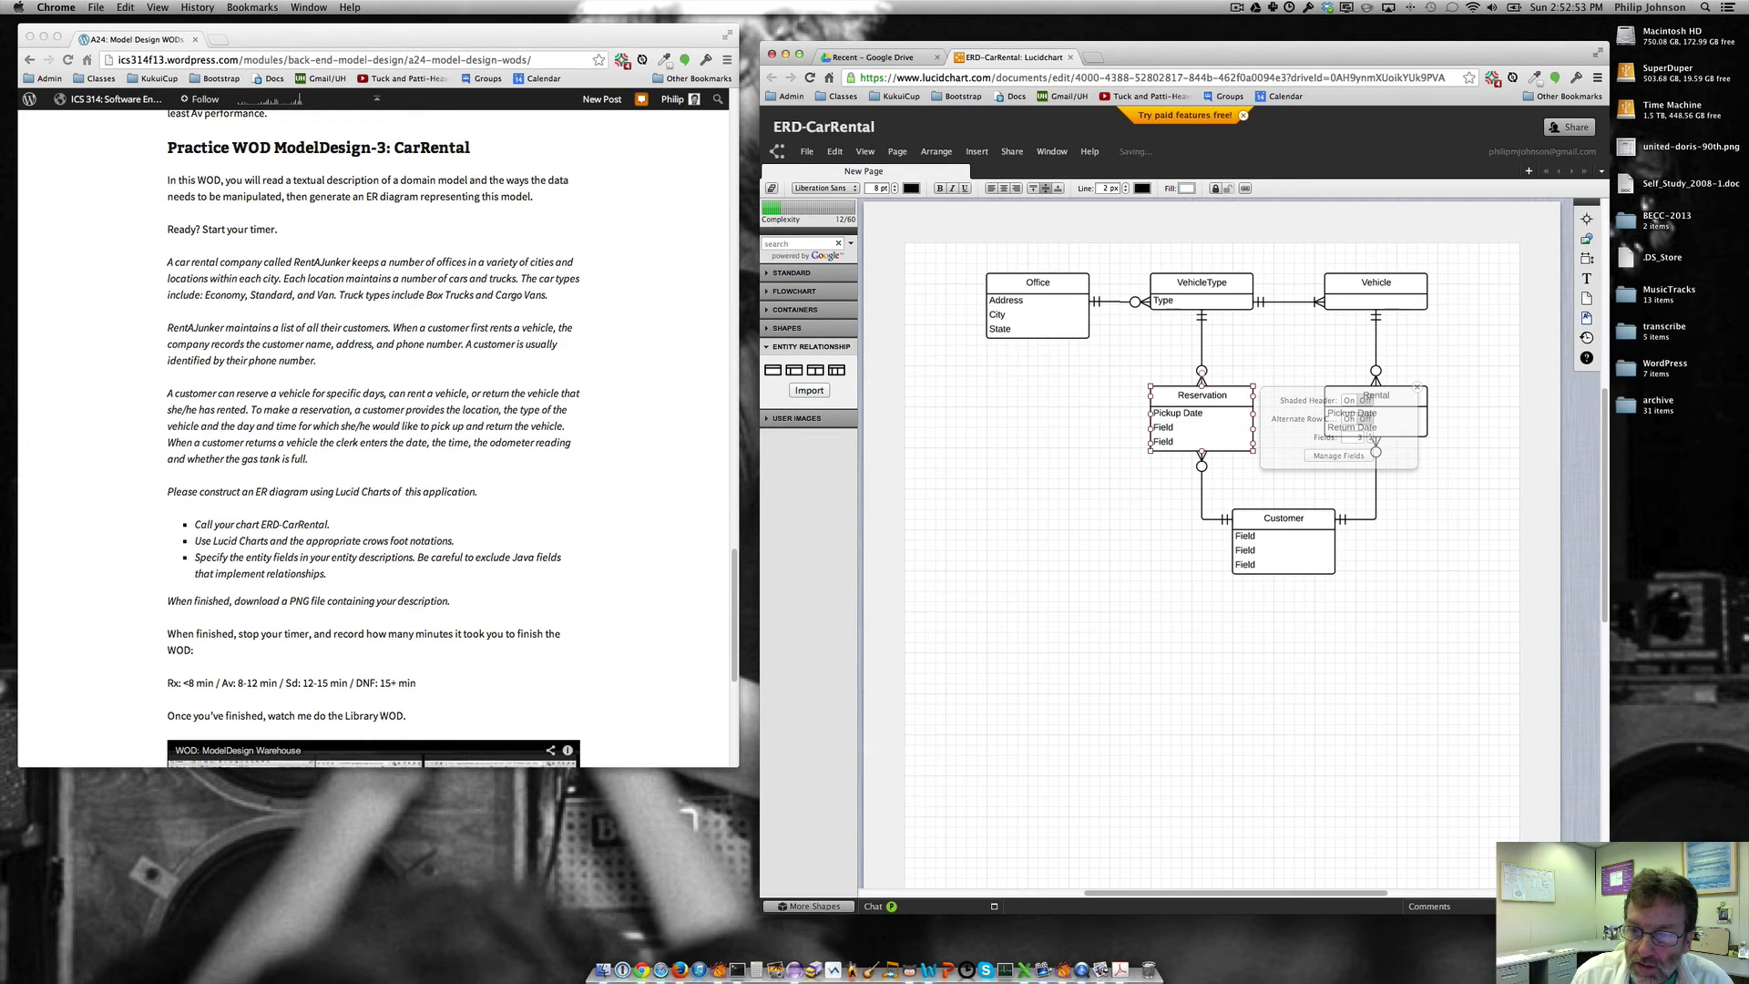
pyautogui.doubleClick(1163, 428)
pyautogui.write('Return Date')
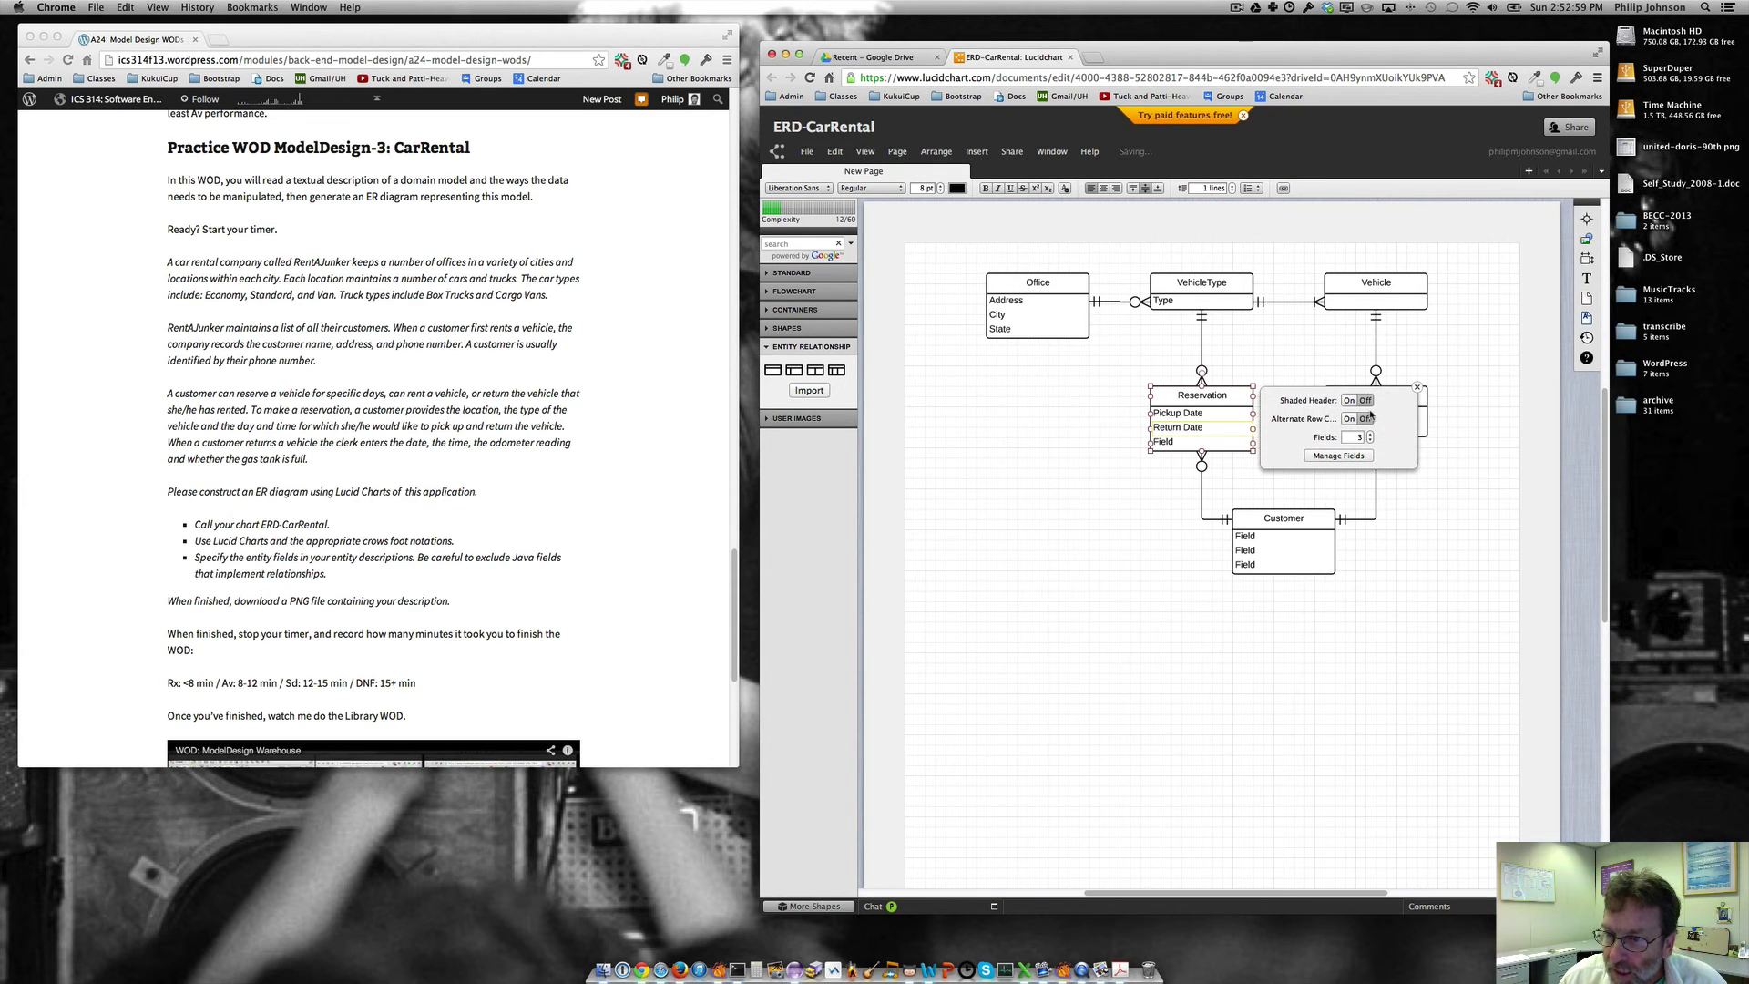
pyautogui.click(1417, 387)
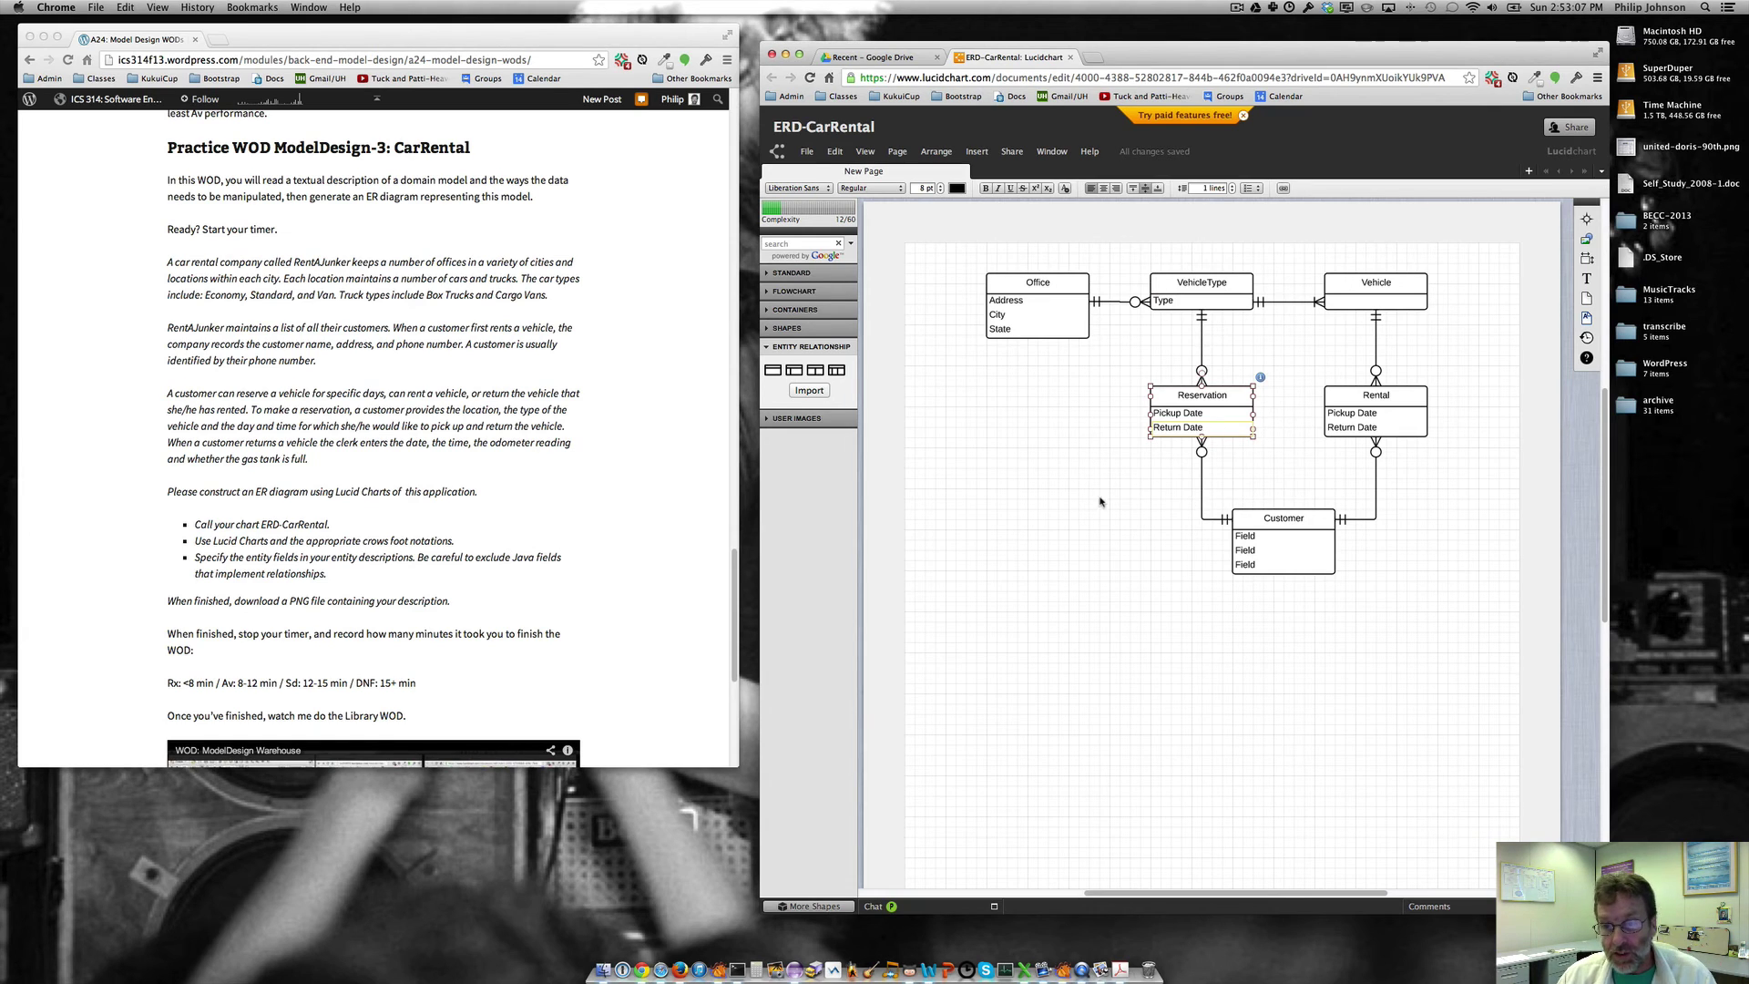
# Replace Customer's placeholder fields with Name, Address and Phone Number.
pyautogui.click(1034, 419)
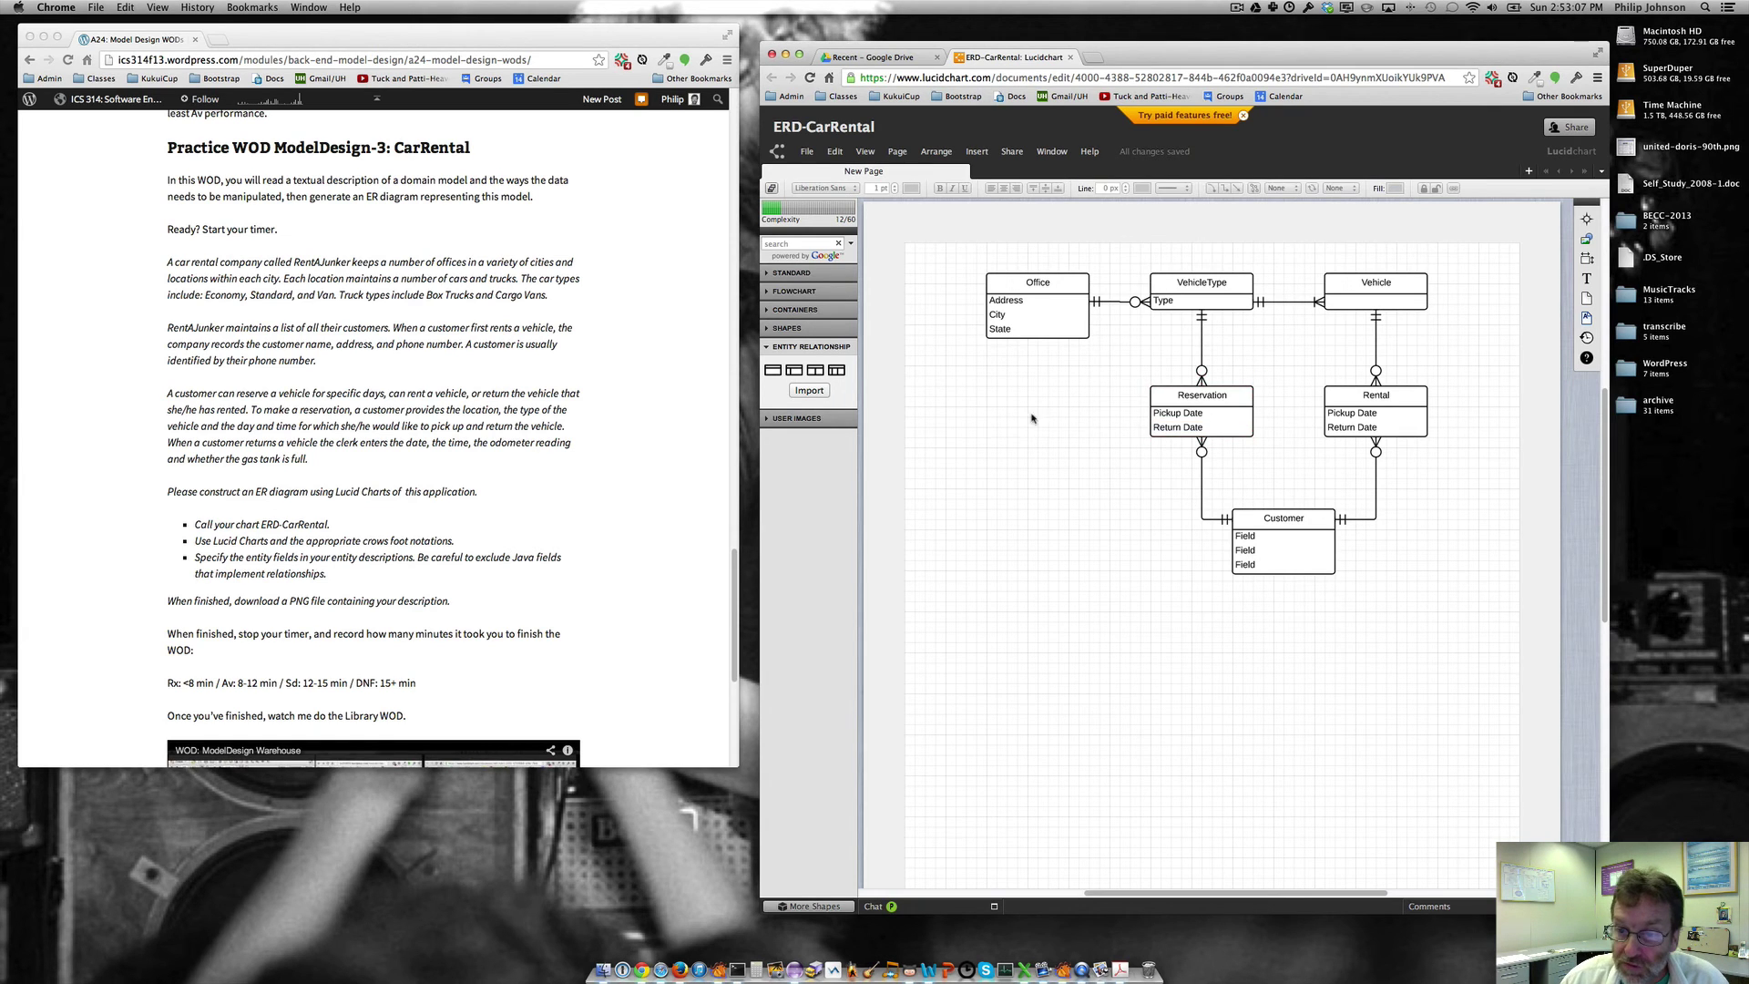
pyautogui.doubleClick(1258, 537)
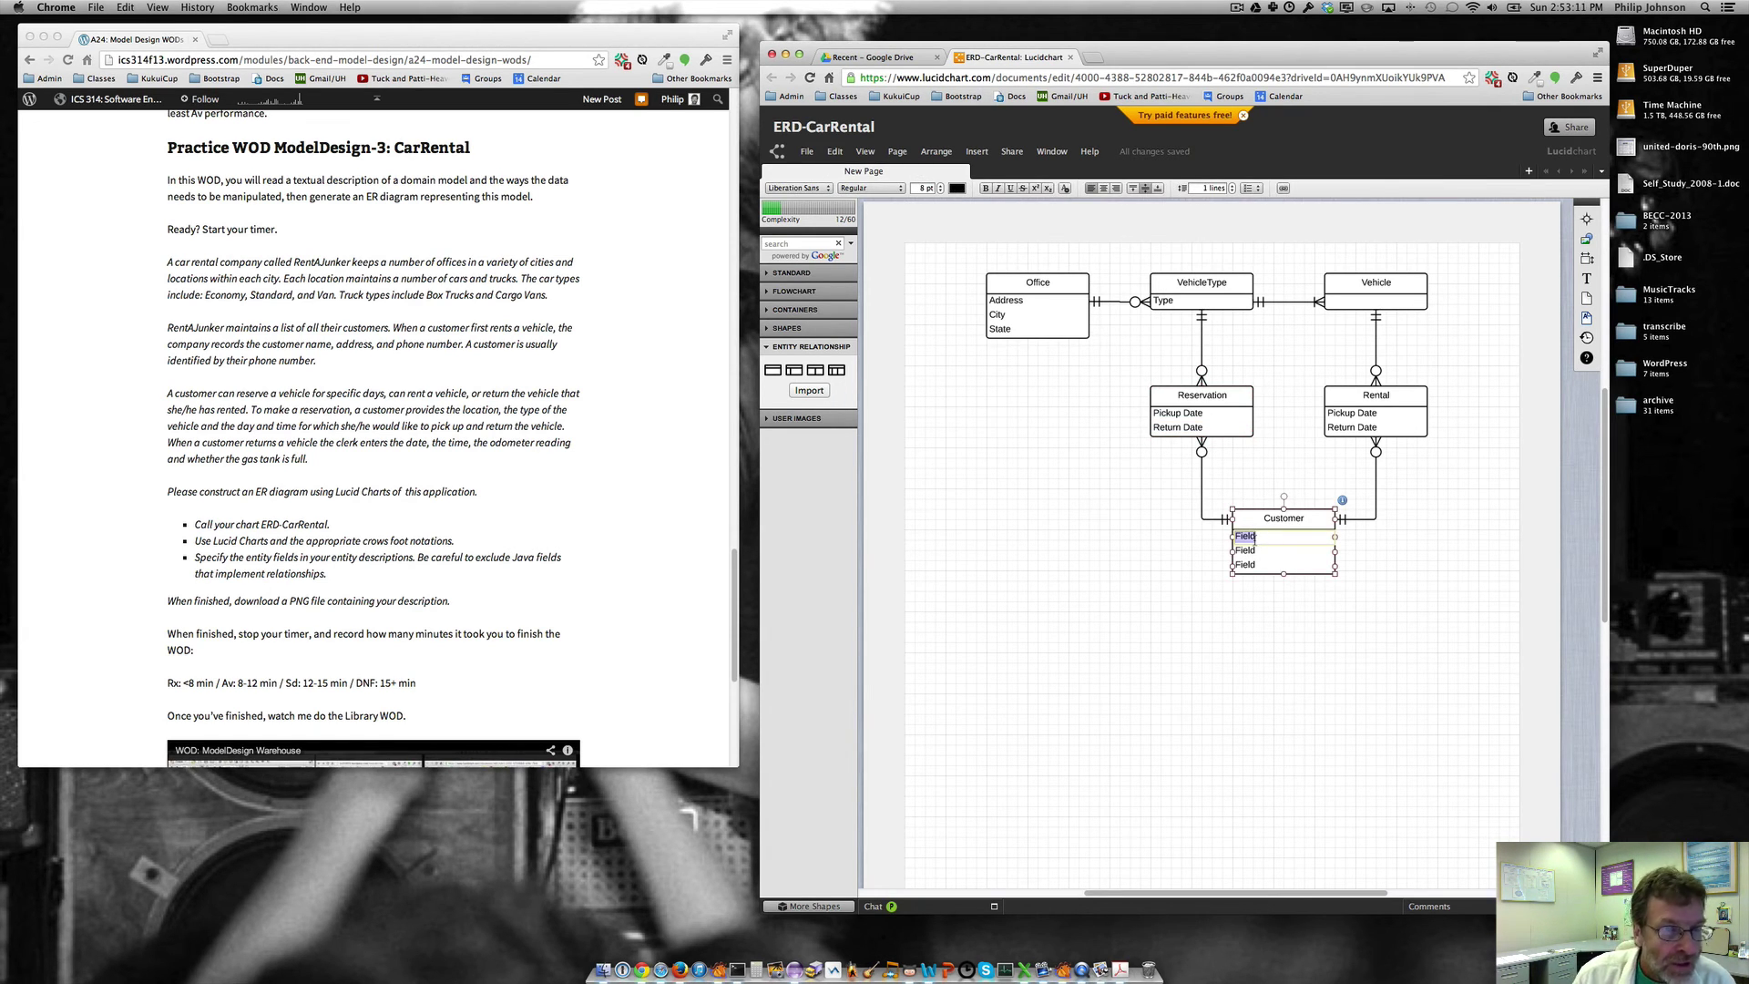
pyautogui.write('Name')
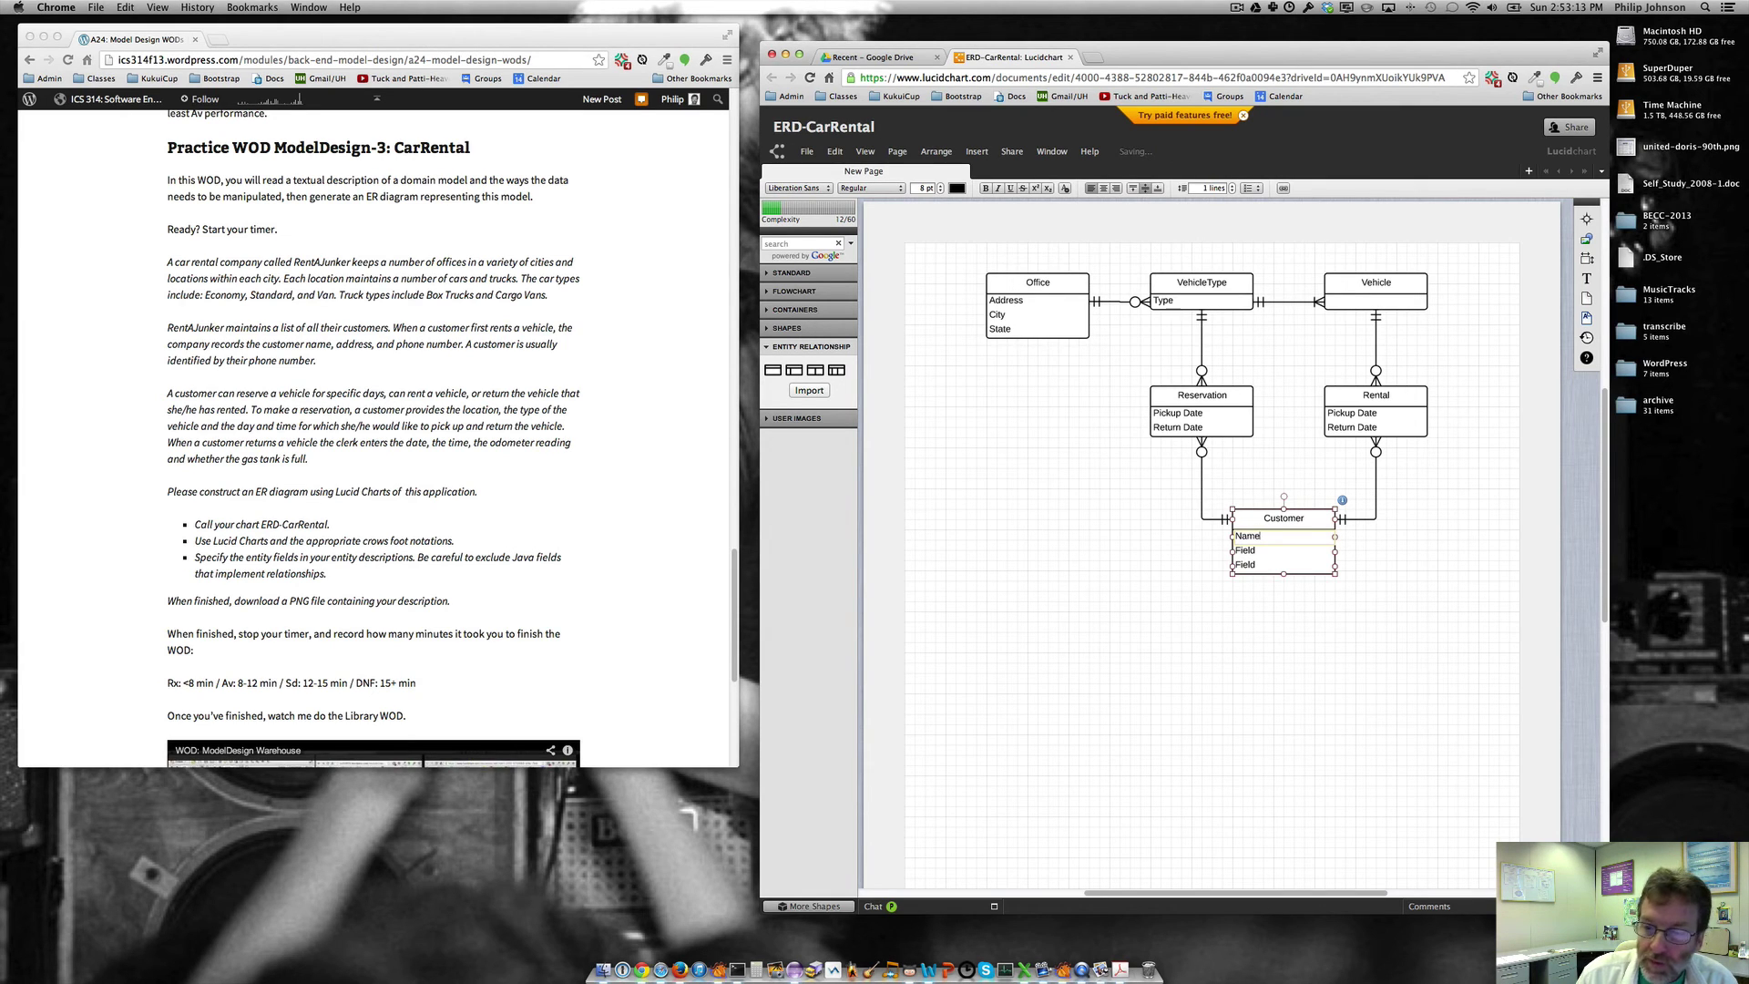
pyautogui.press('Tab')
pyautogui.write('Address')
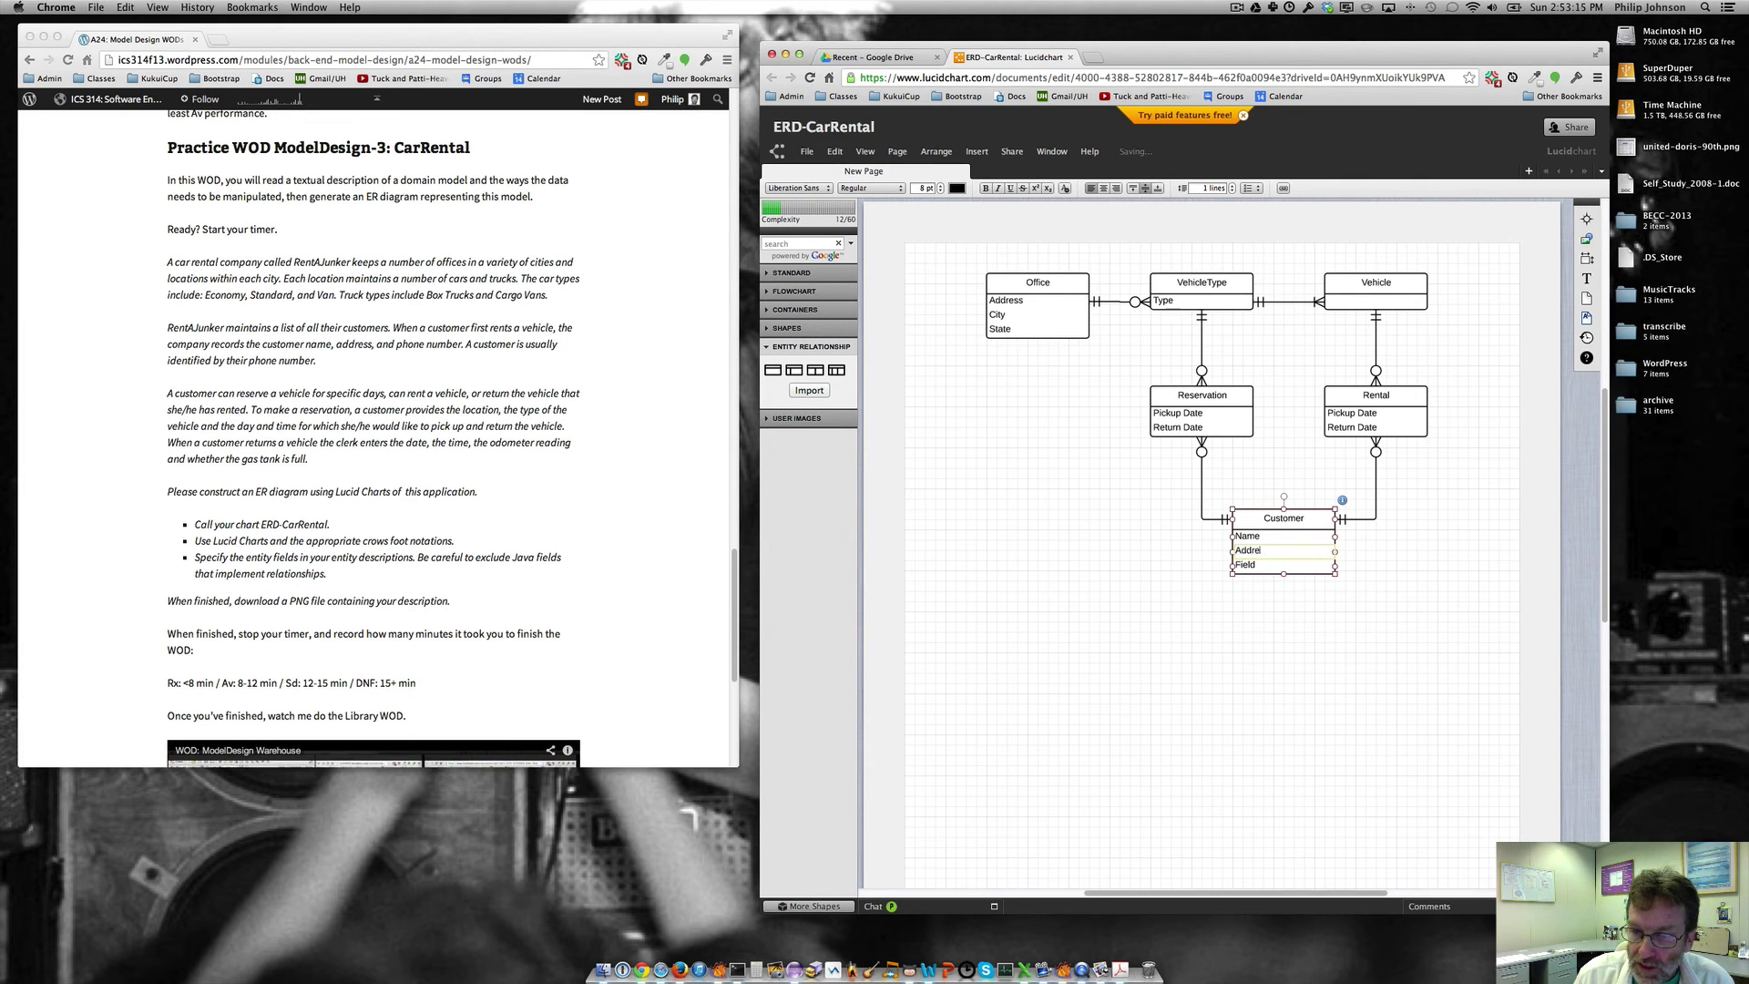
pyautogui.press('Tab')
pyautogui.write('Phone Number')
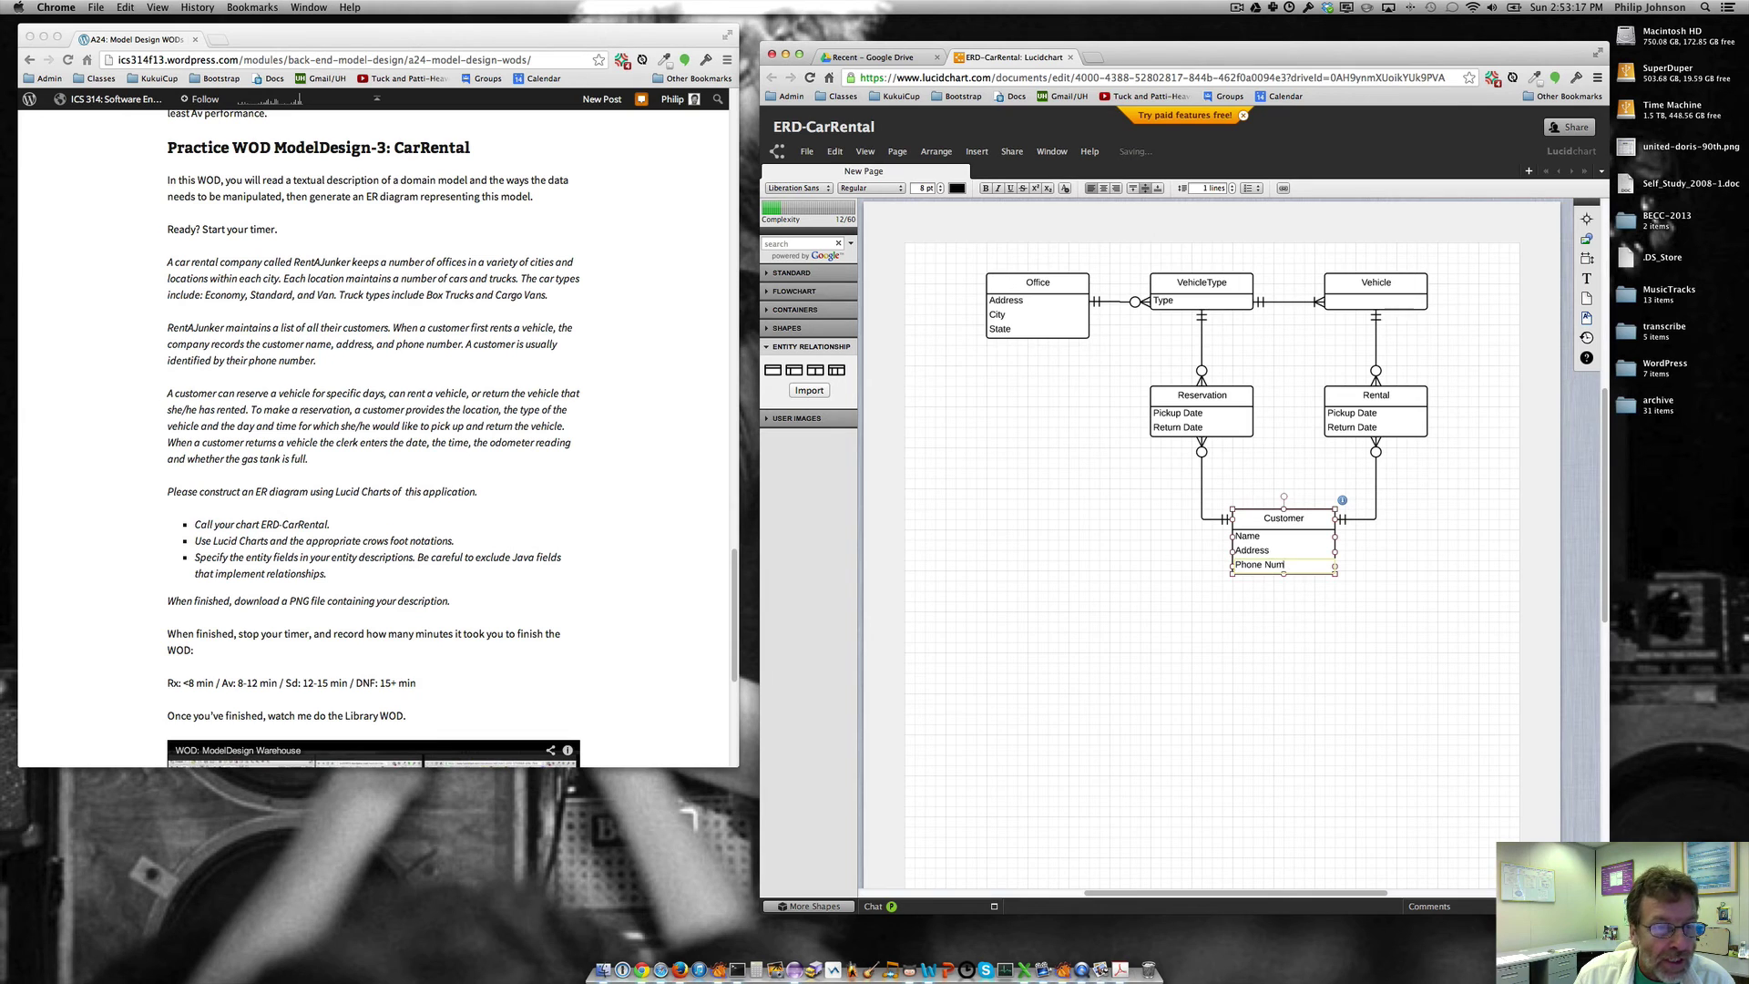
pyautogui.press('Tab')
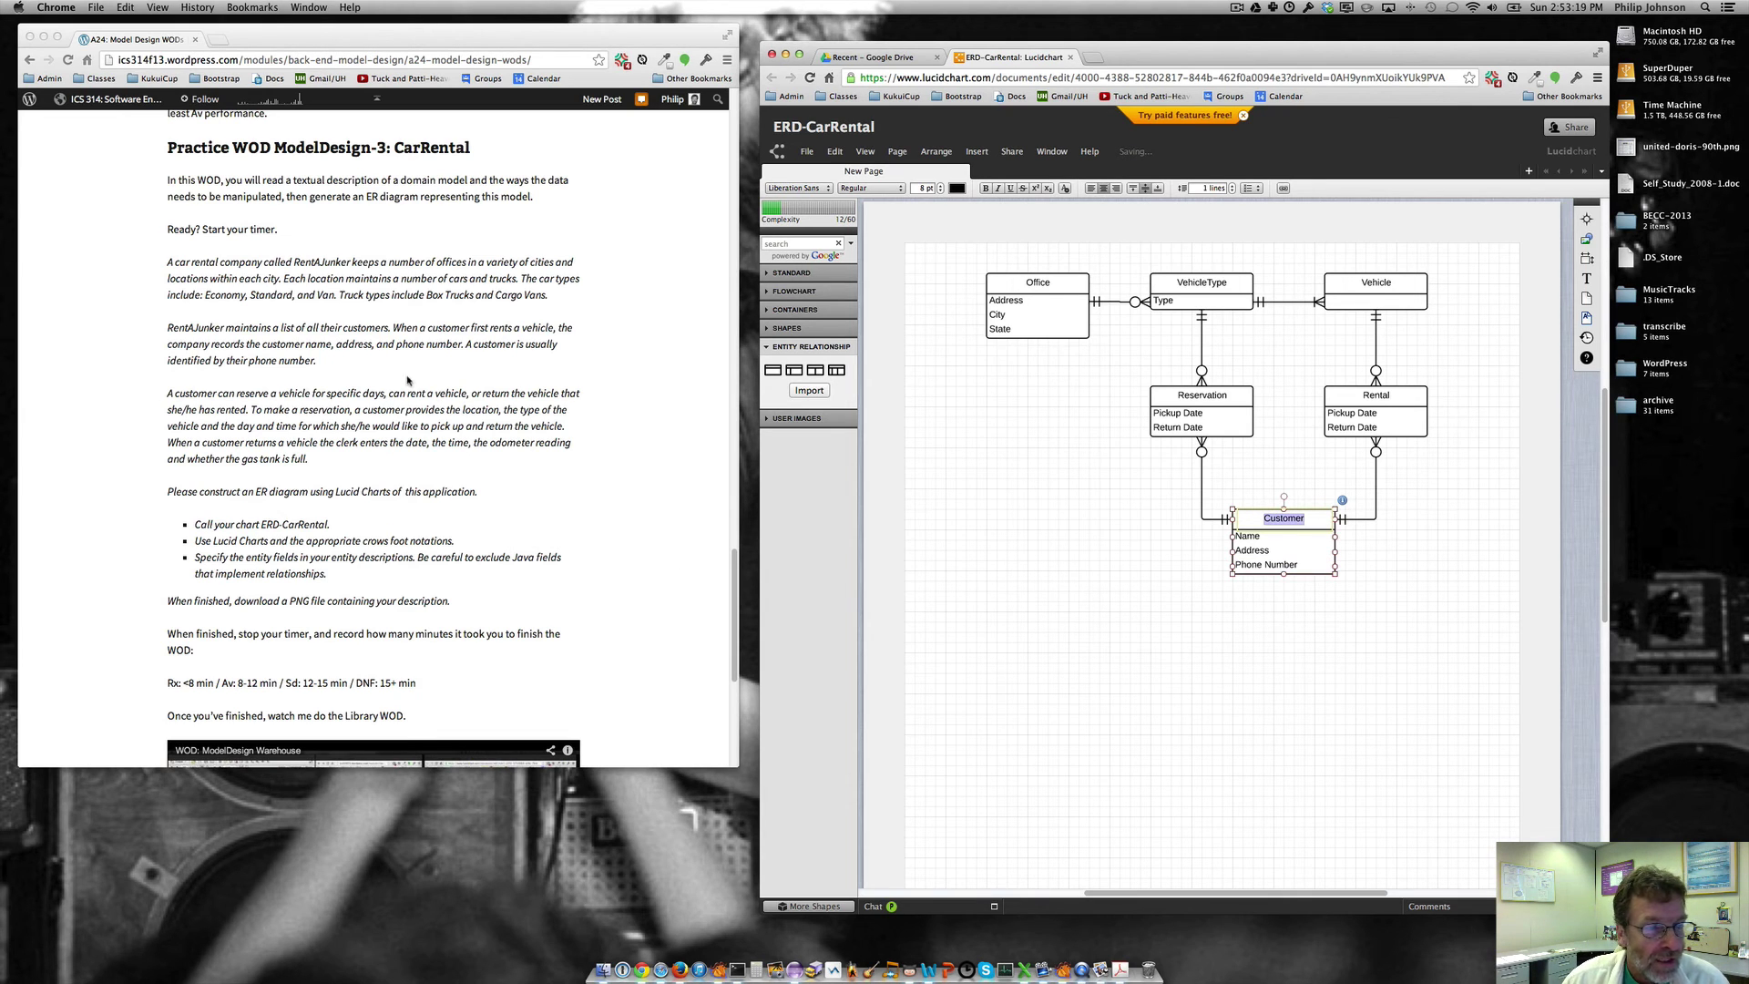
pyautogui.click(1104, 555)
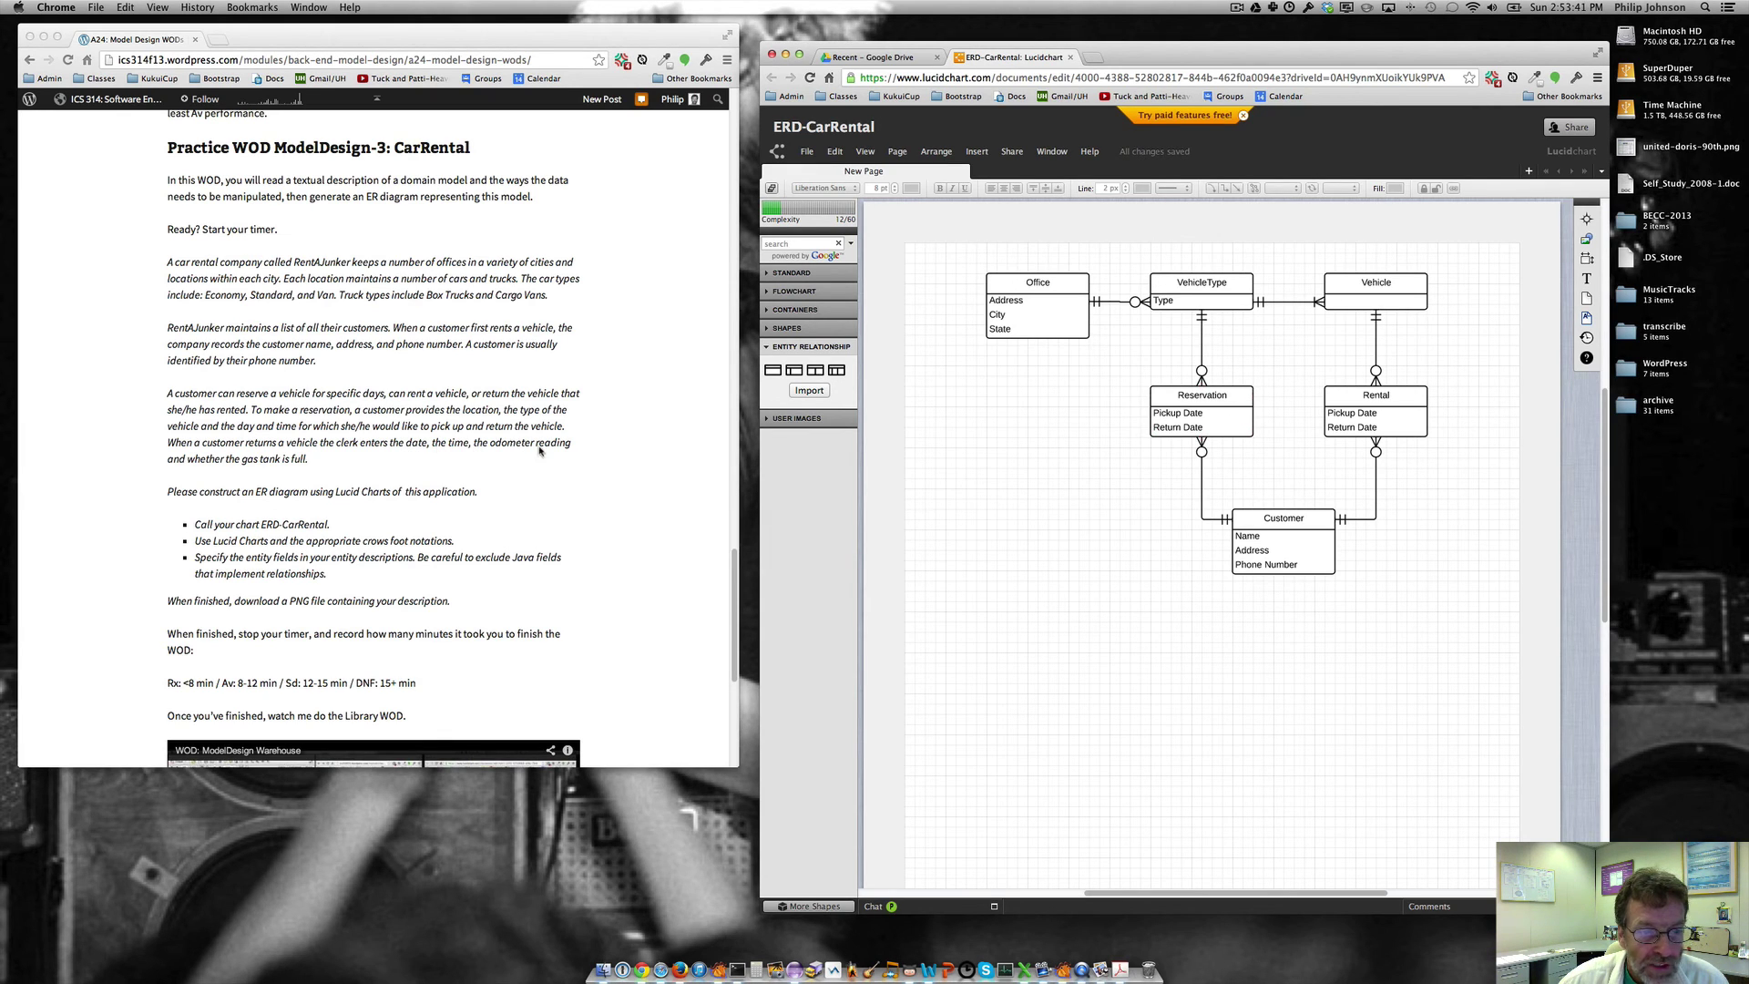
# Add two field rows to Rental, bringing it to four fields.
pyautogui.click(1393, 423)
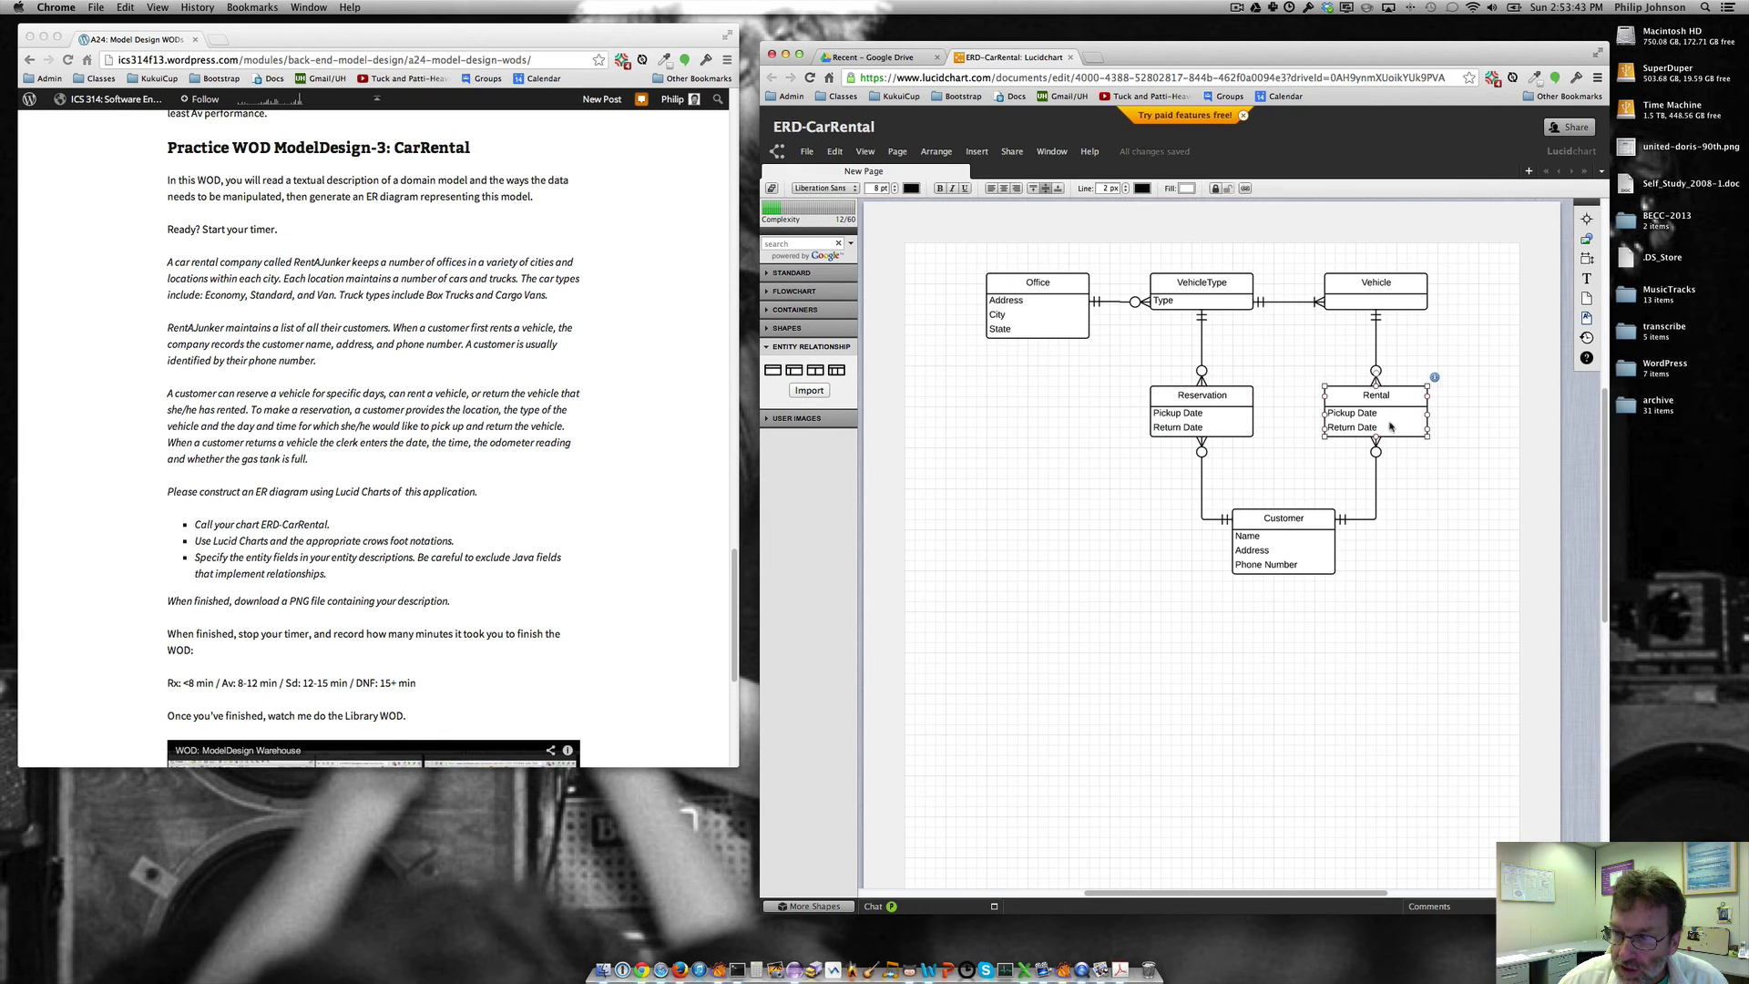
pyautogui.click(1435, 377)
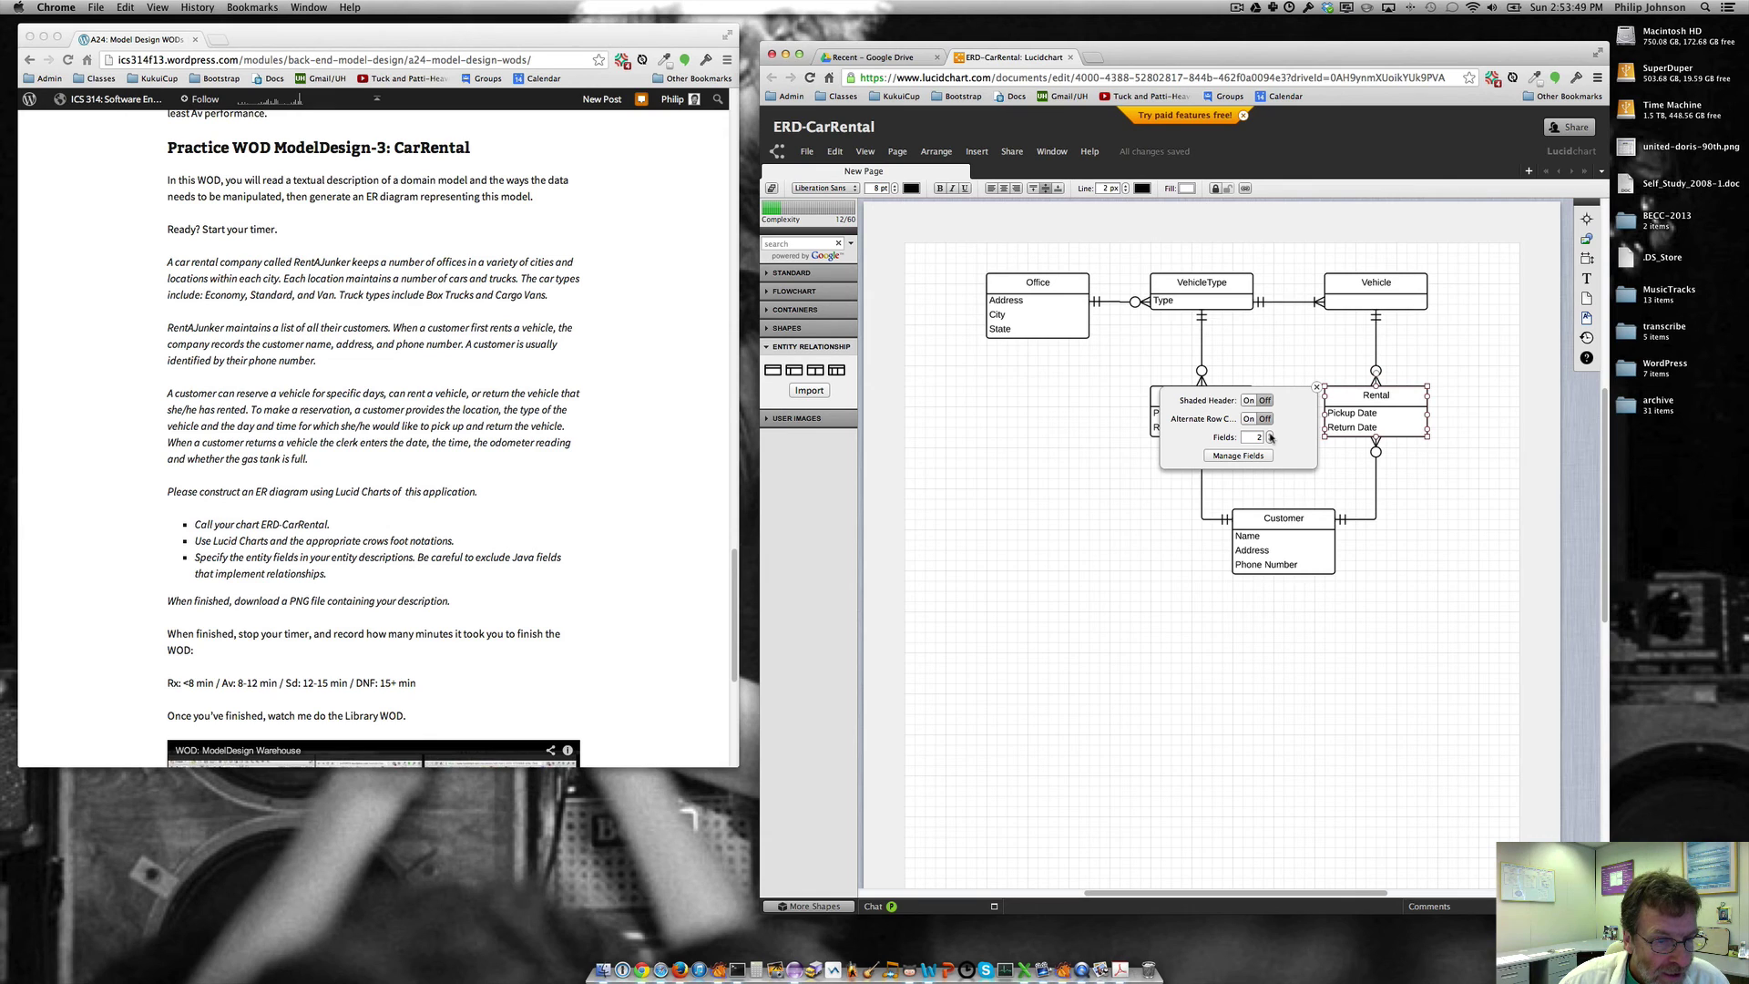
pyautogui.click(1271, 435)
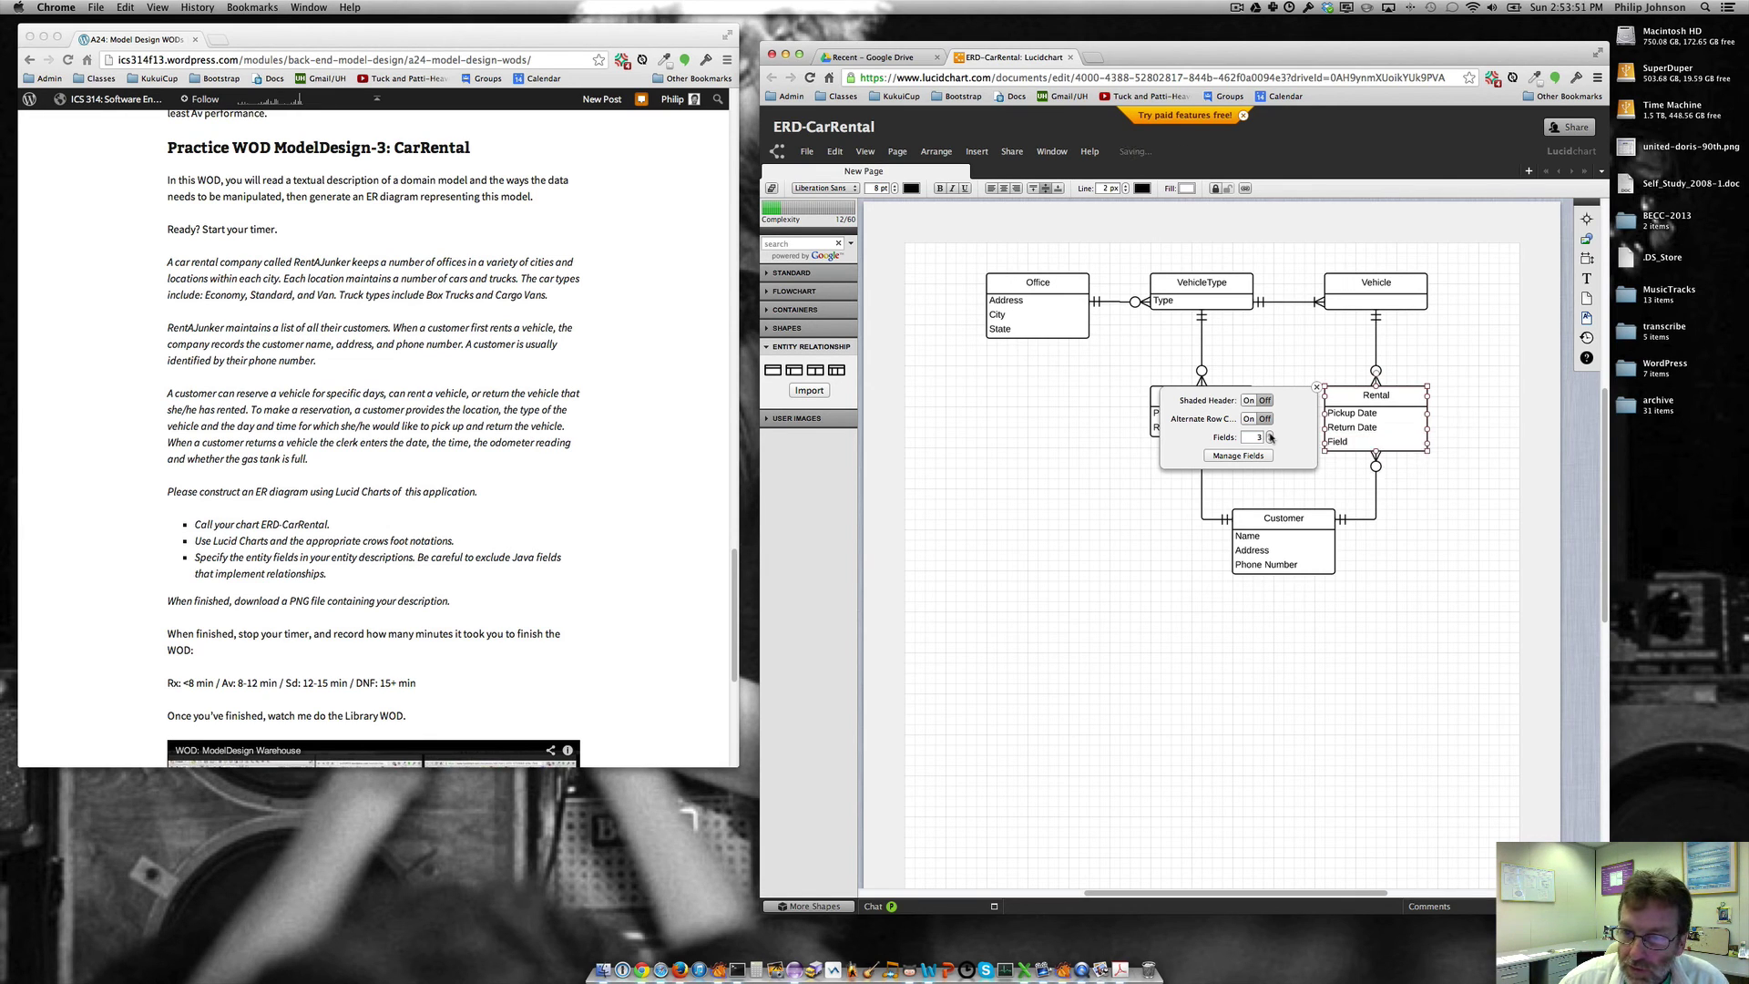
pyautogui.click(1271, 435)
# Name Rental's new fields Odometer Reading and Gas Tank Level.
pyautogui.doubleClick(1355, 443)
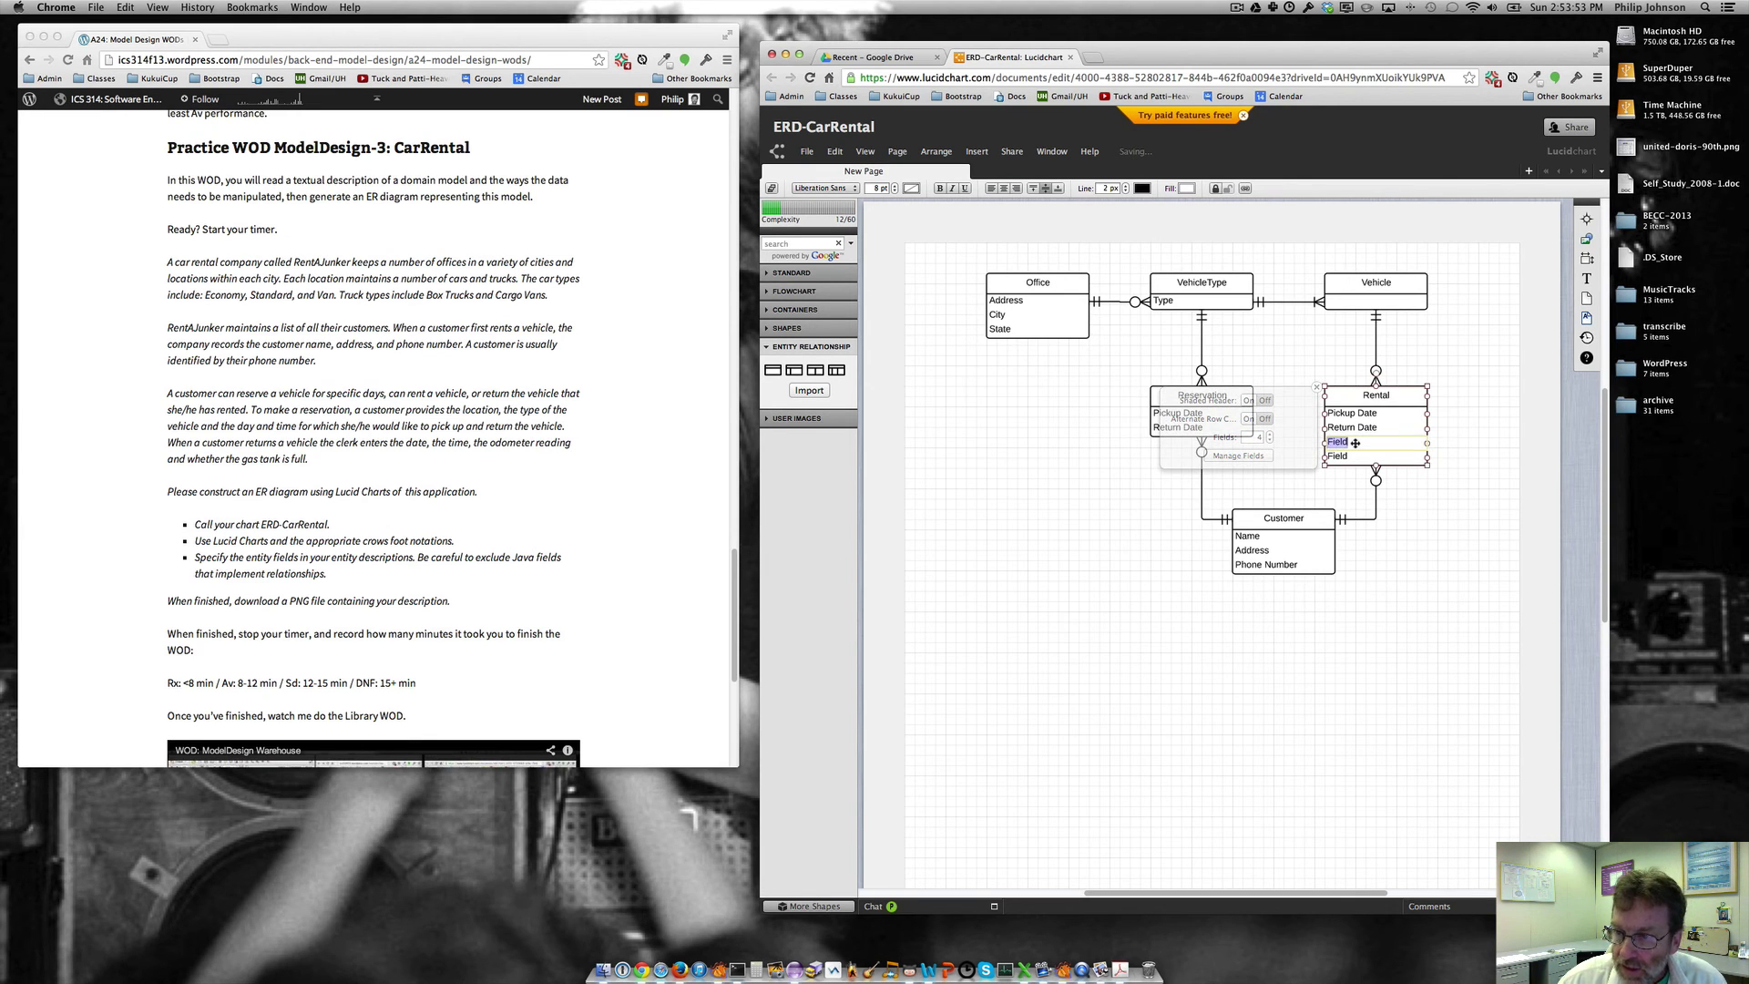
pyautogui.write('Odome')
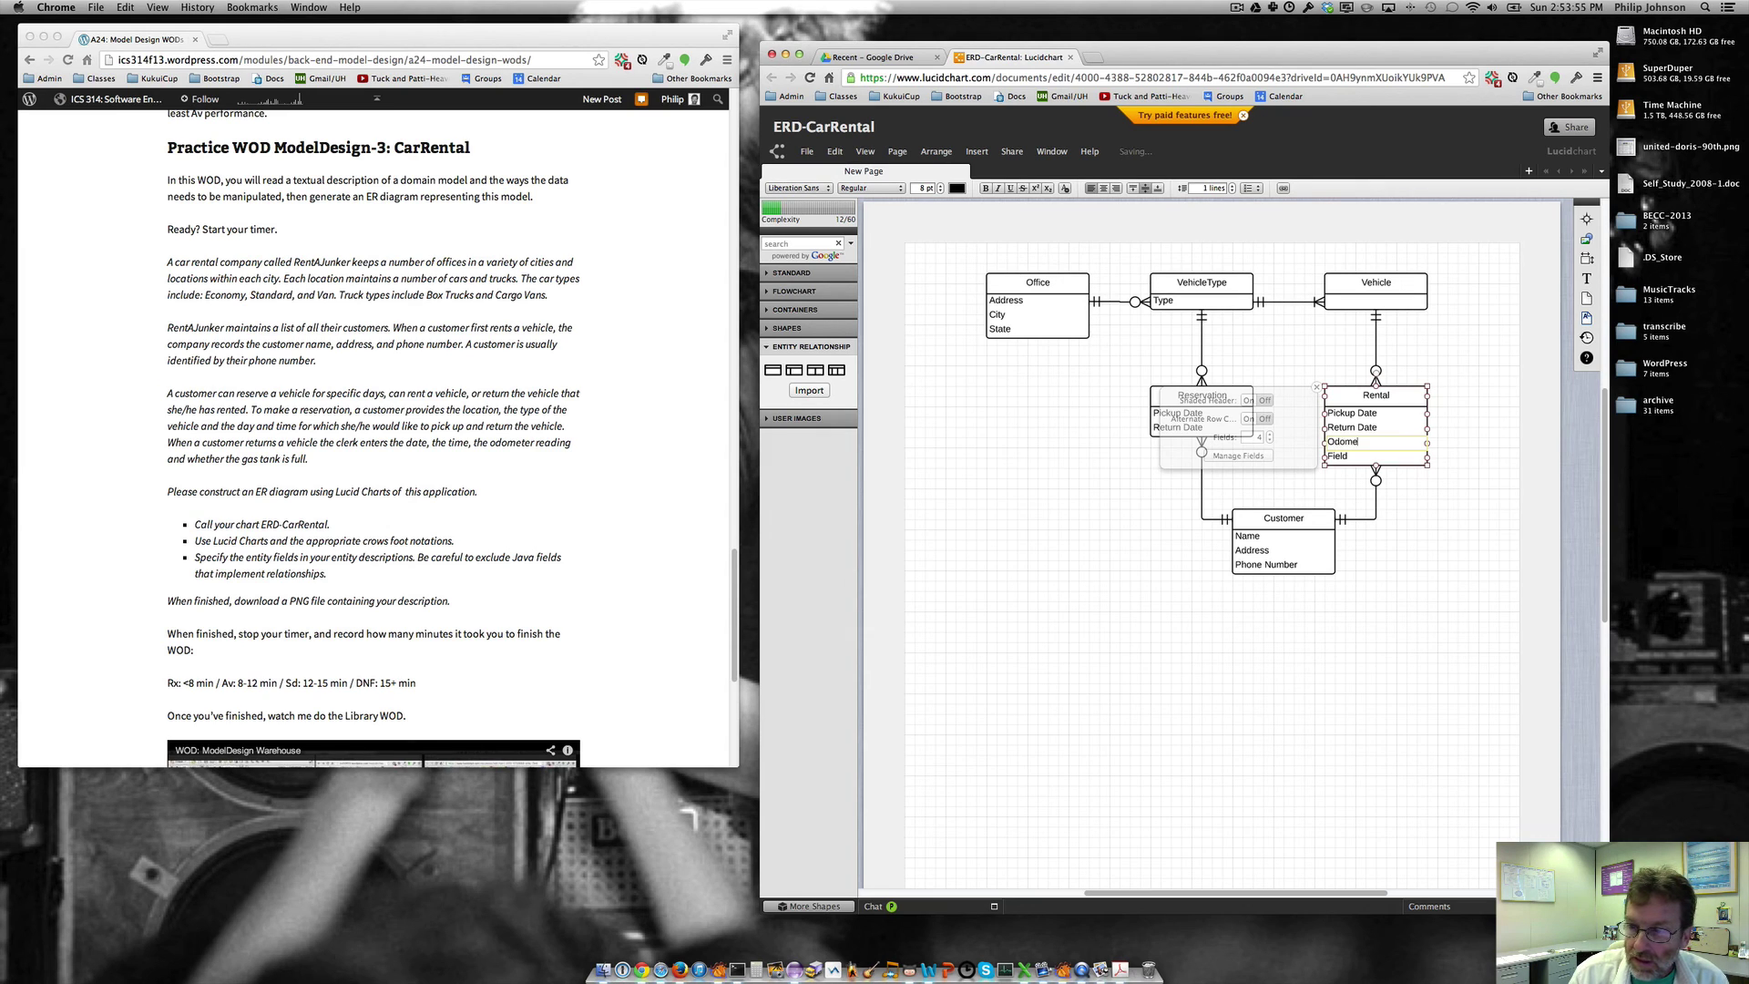
pyautogui.write('ter Reading')
pyautogui.press('Tab')
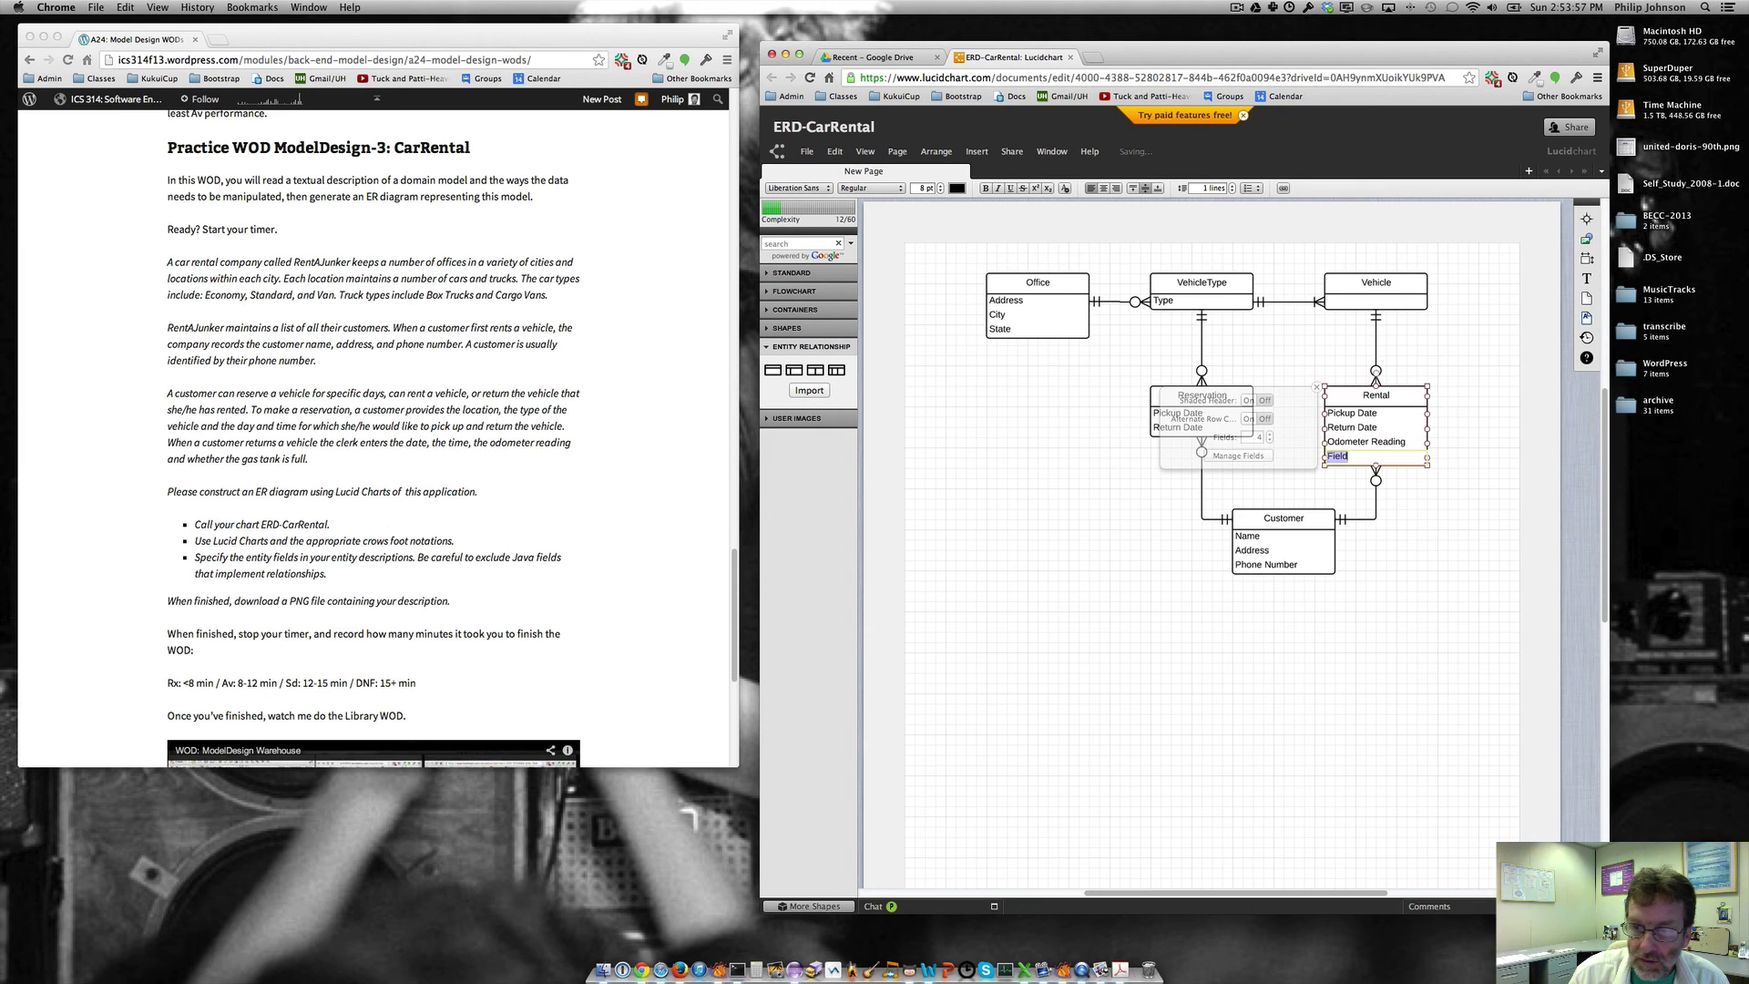
pyautogui.write('Gast Ta')
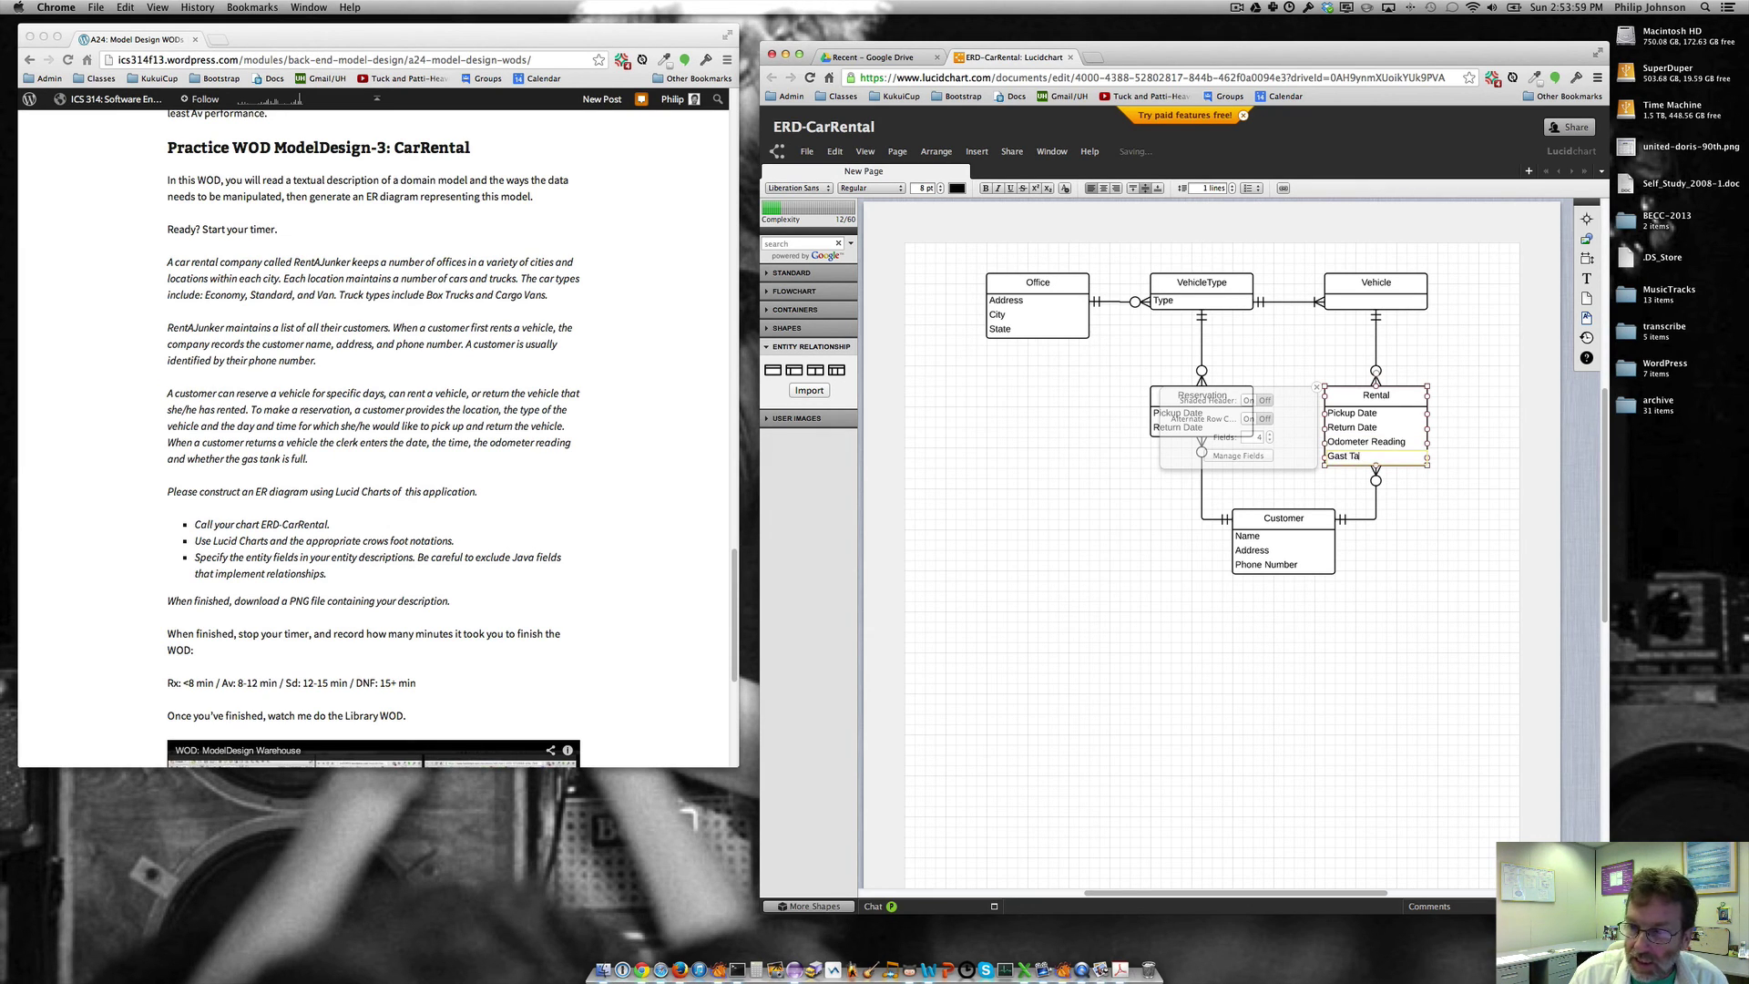
pyautogui.press('BackSpace')
pyautogui.press('BackSpace')
pyautogui.press('BackSpace')
pyautogui.press('BackSpace')
pyautogui.write('Ta')
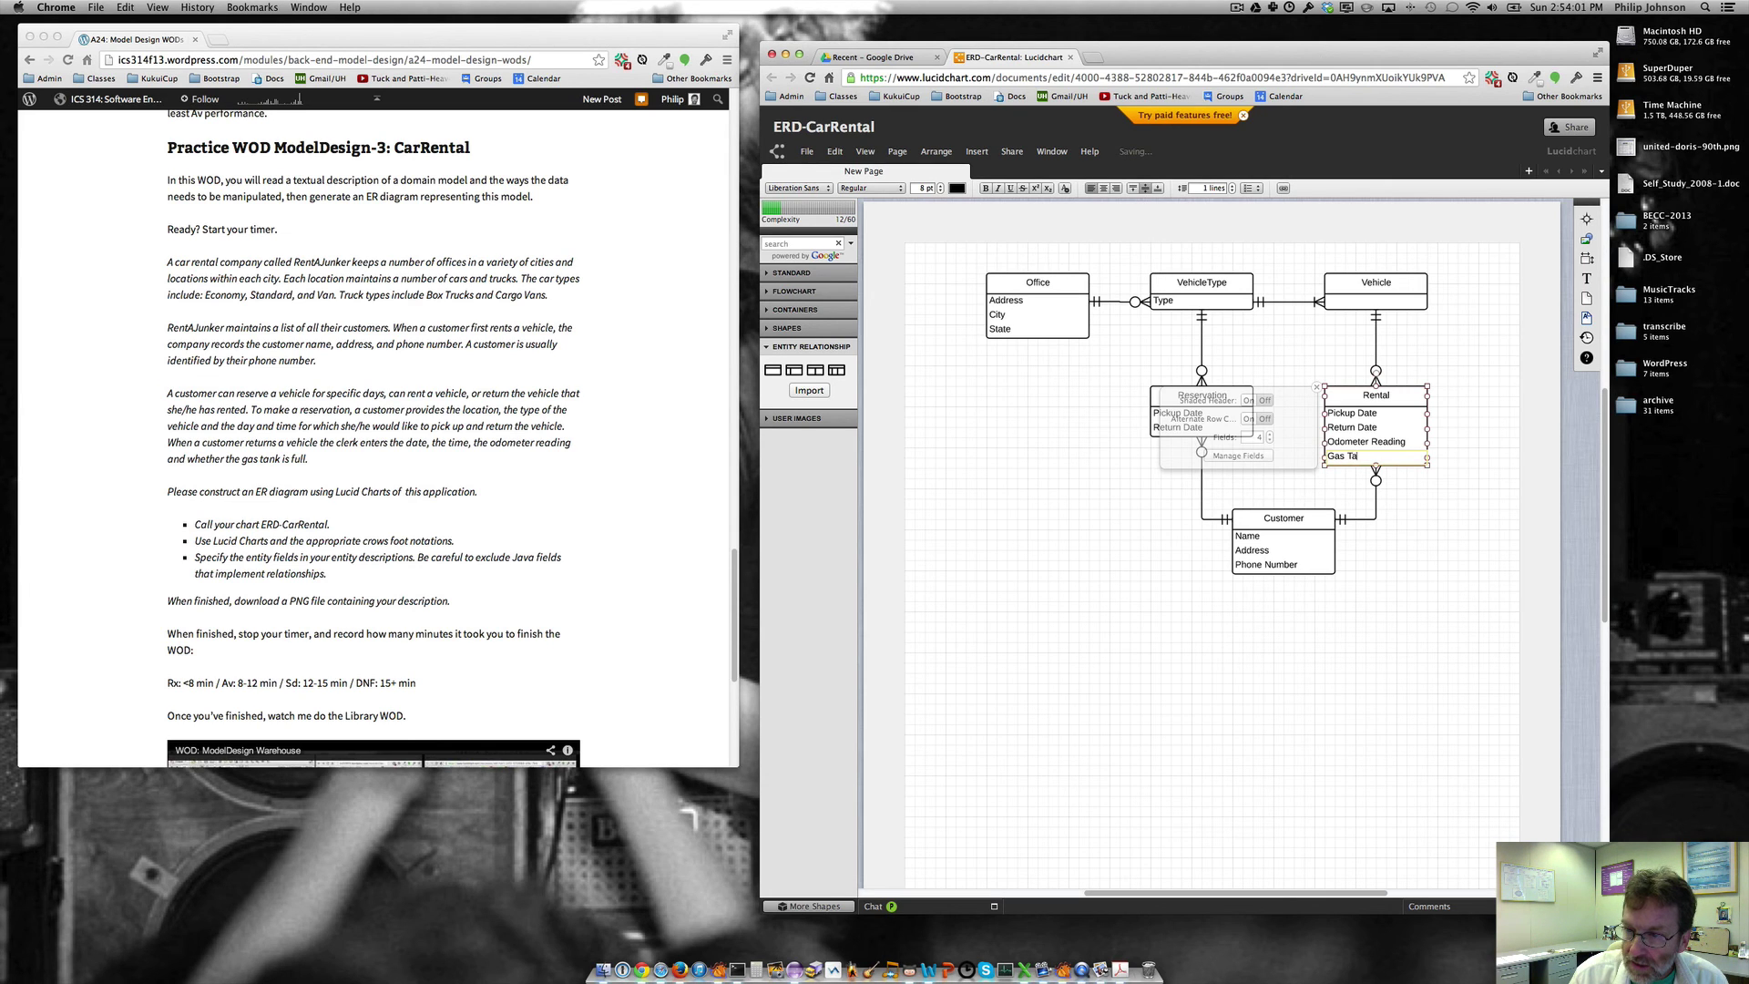
pyautogui.write('nk Level')
pyautogui.press('Tab')
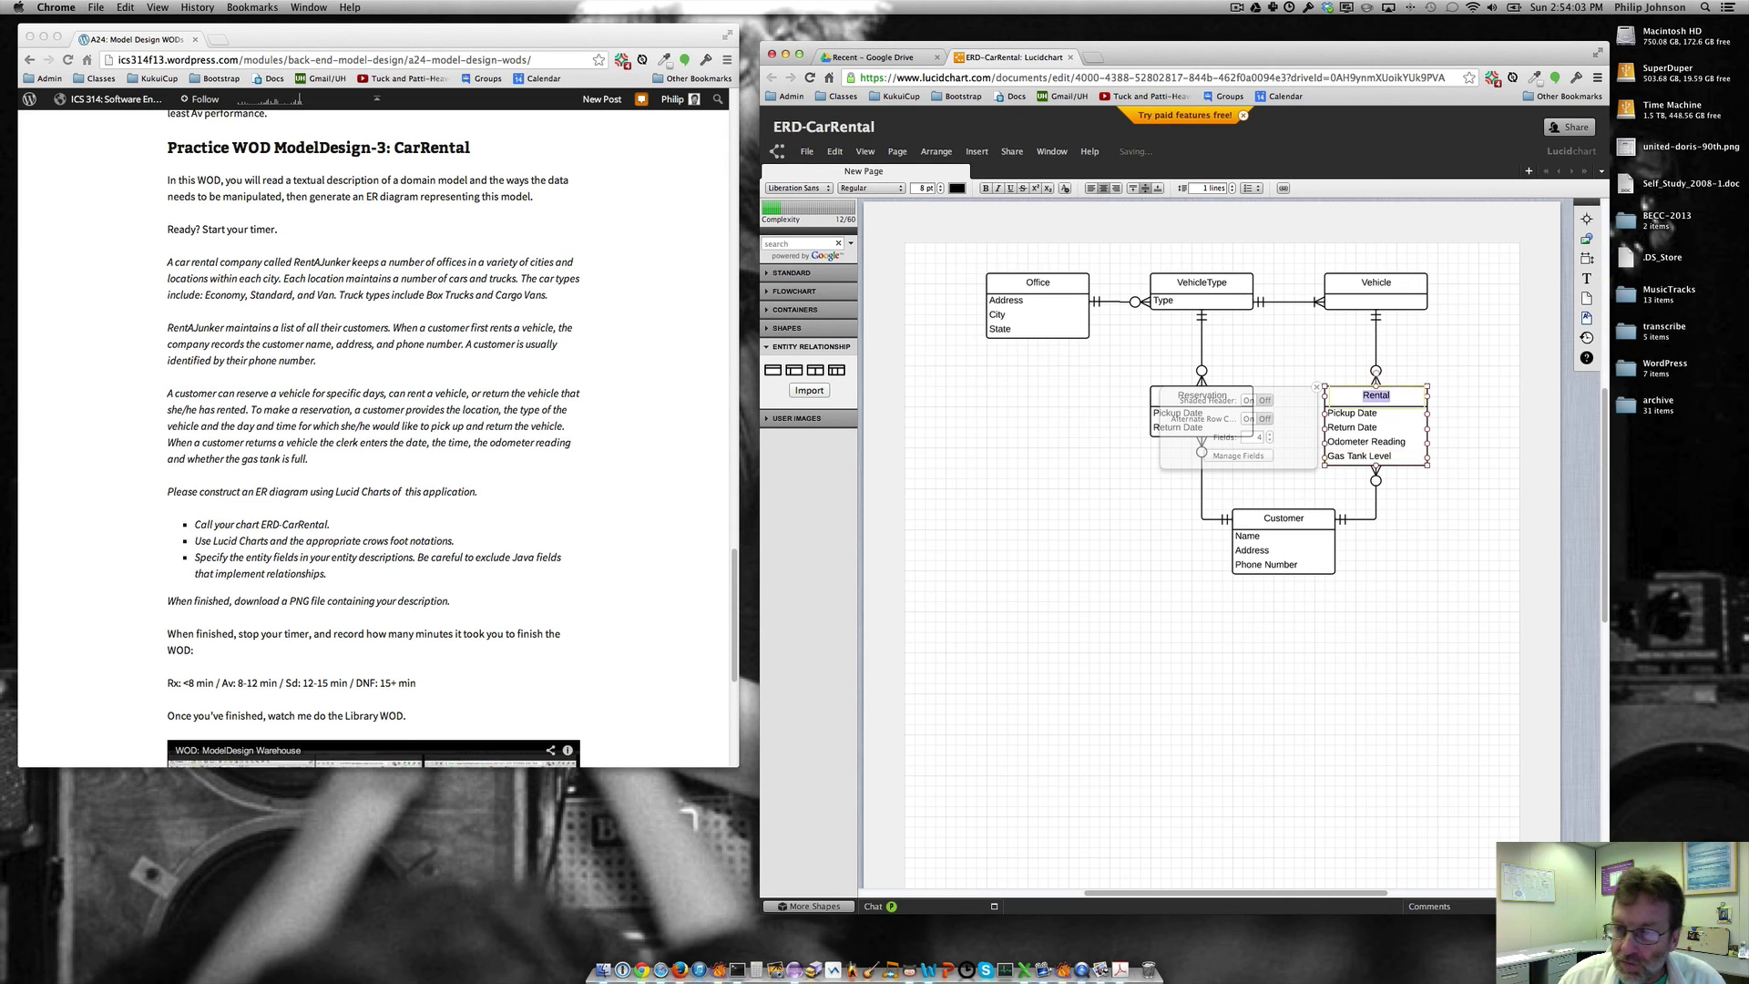
pyautogui.press('Escape')
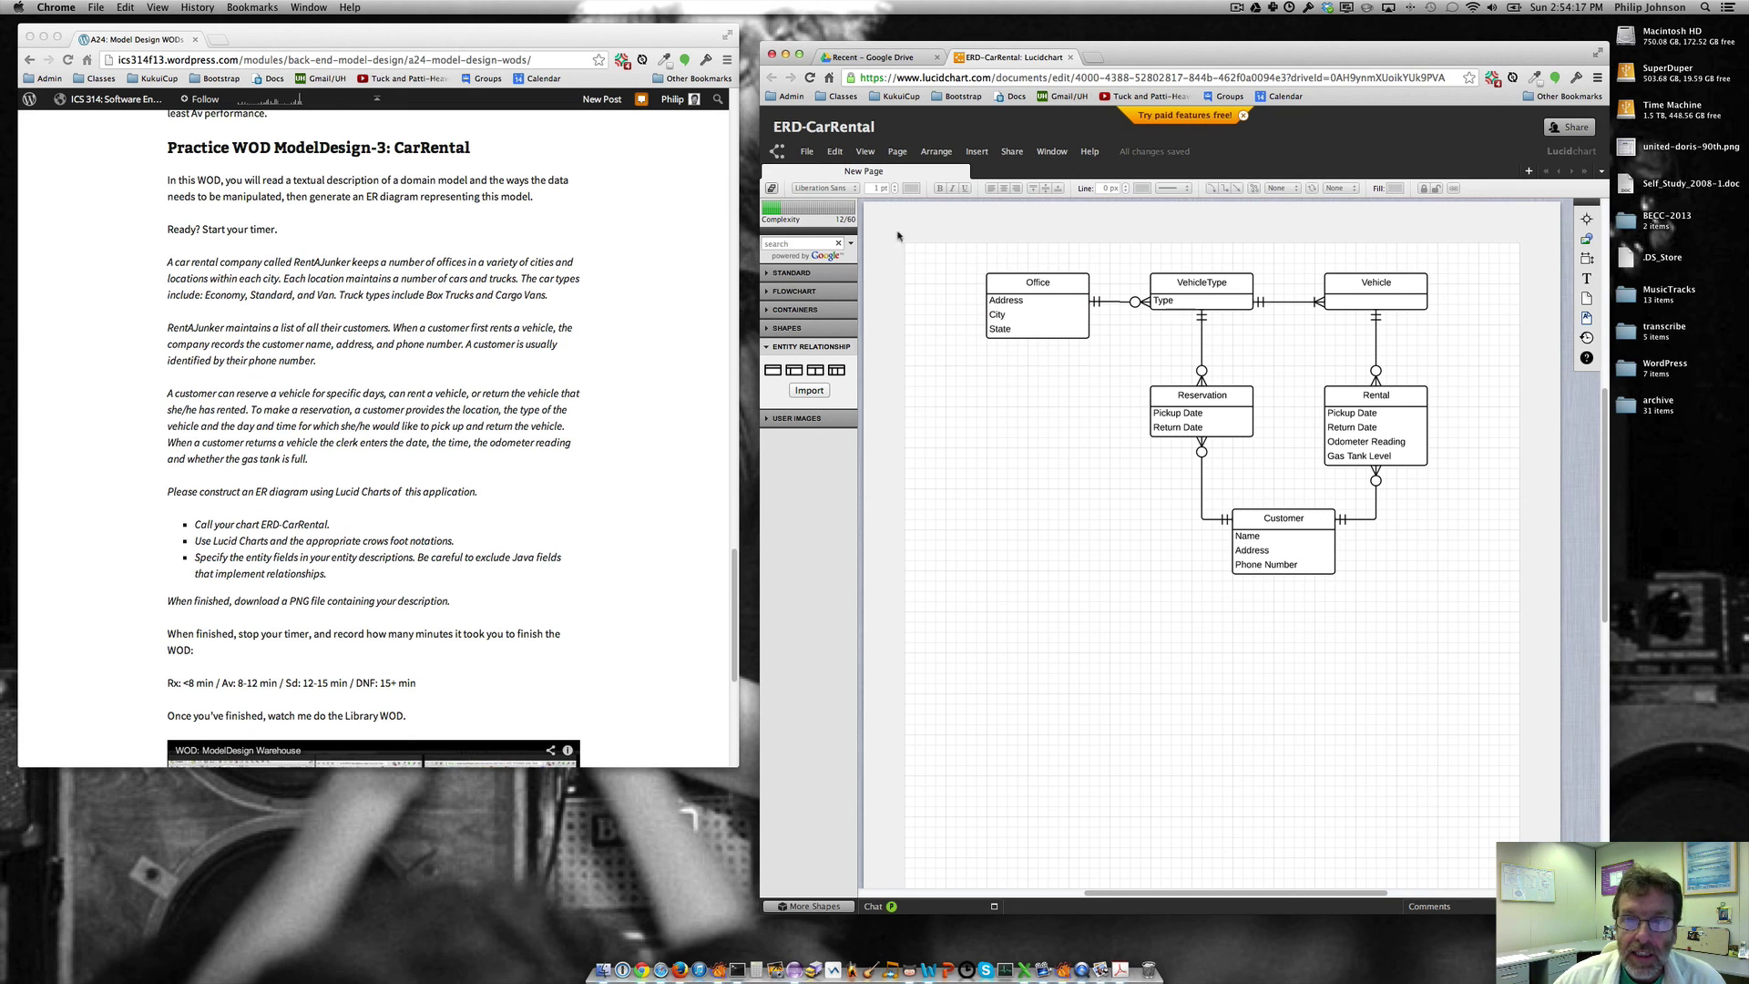
# Download the ERD-CarRental diagram as a PNG, cropped to content at print quality.
pyautogui.click(805, 153)
pyautogui.click(823, 282)
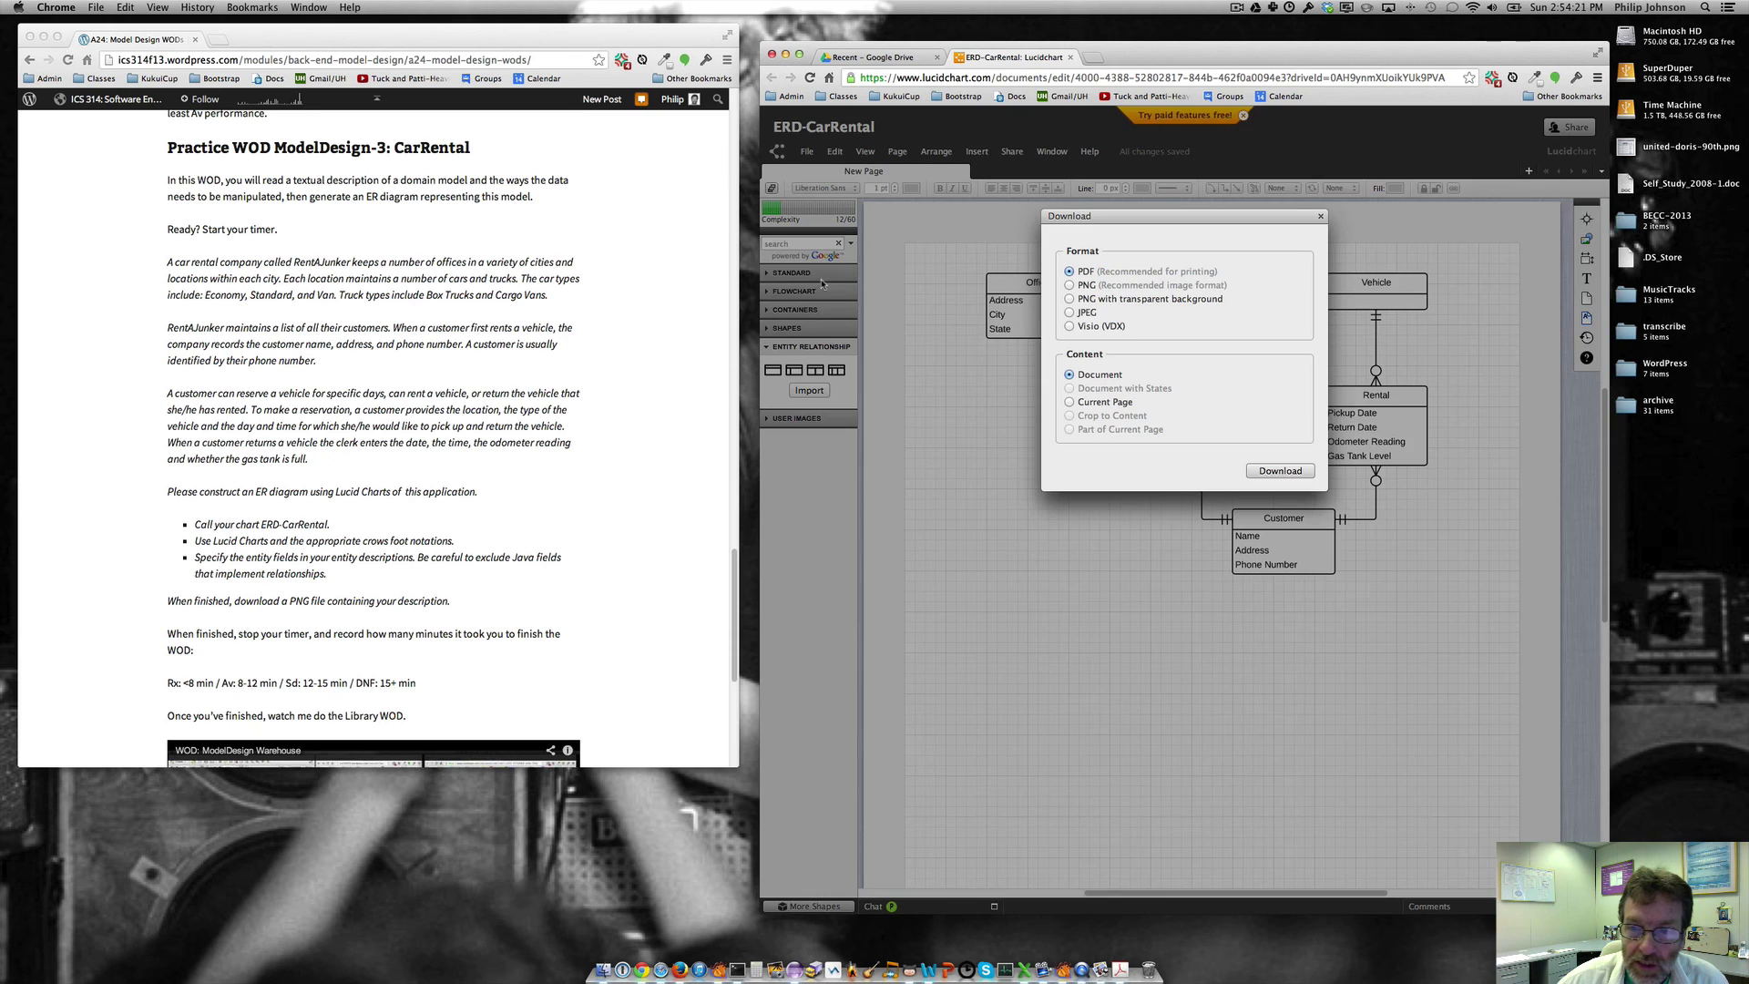
pyautogui.click(1069, 286)
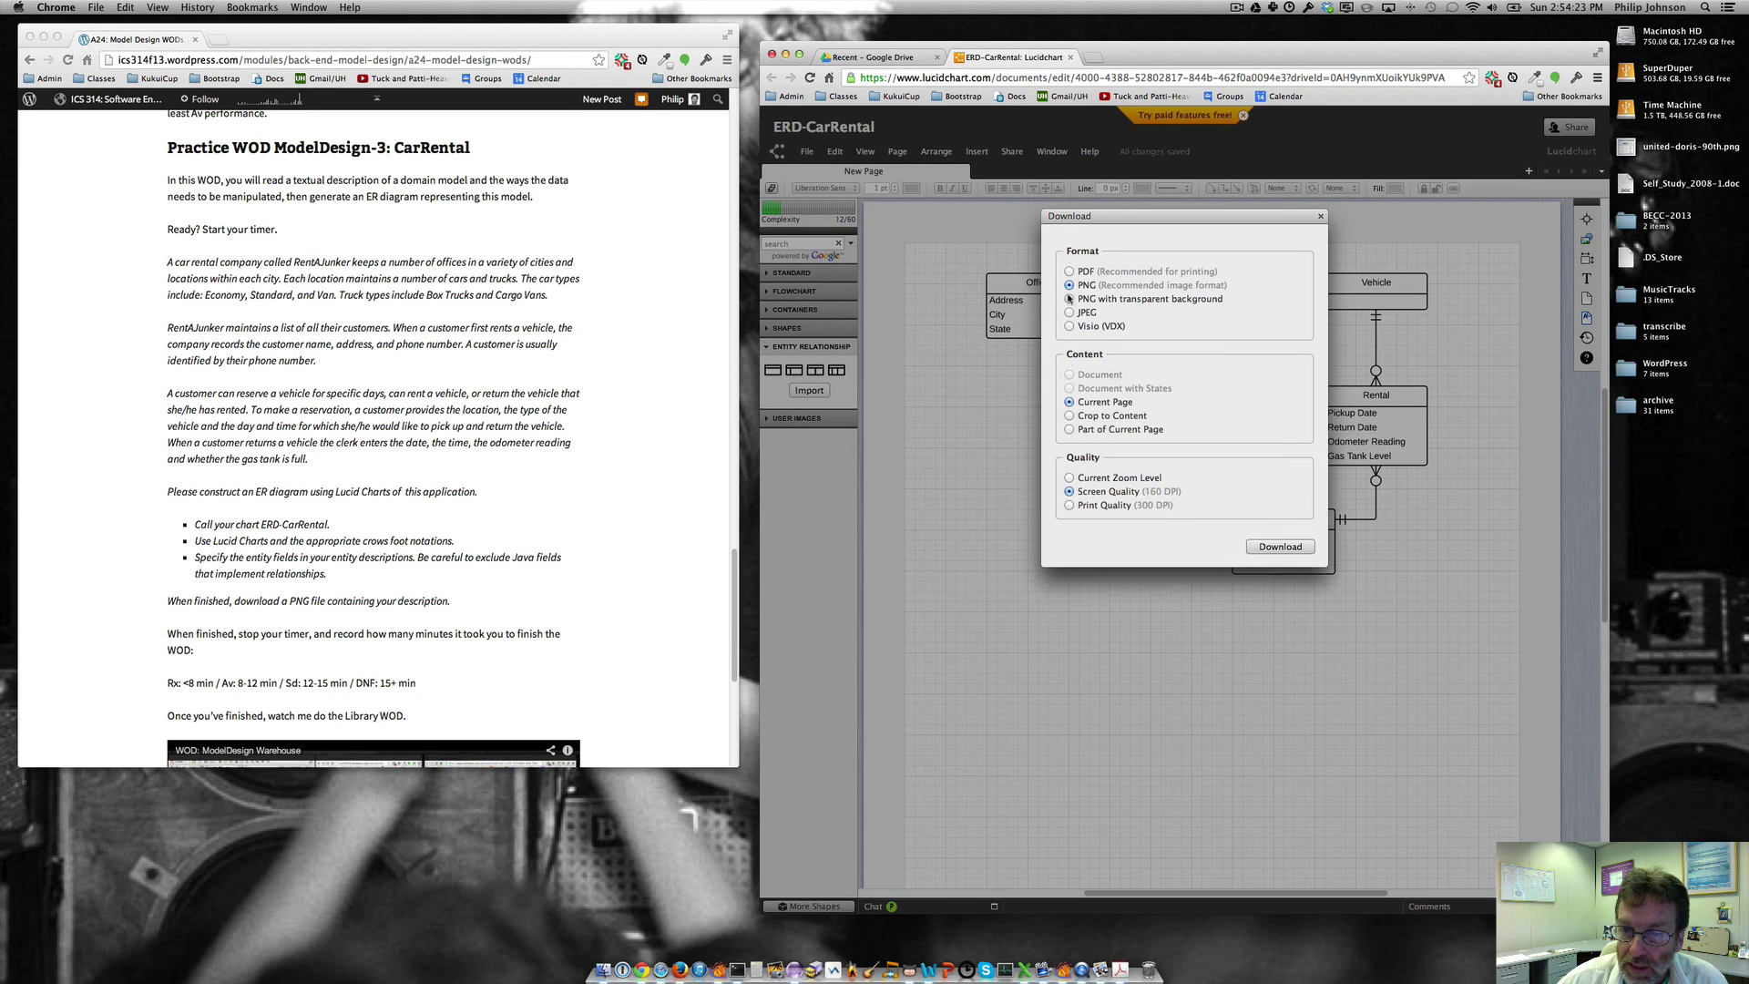
pyautogui.click(1071, 416)
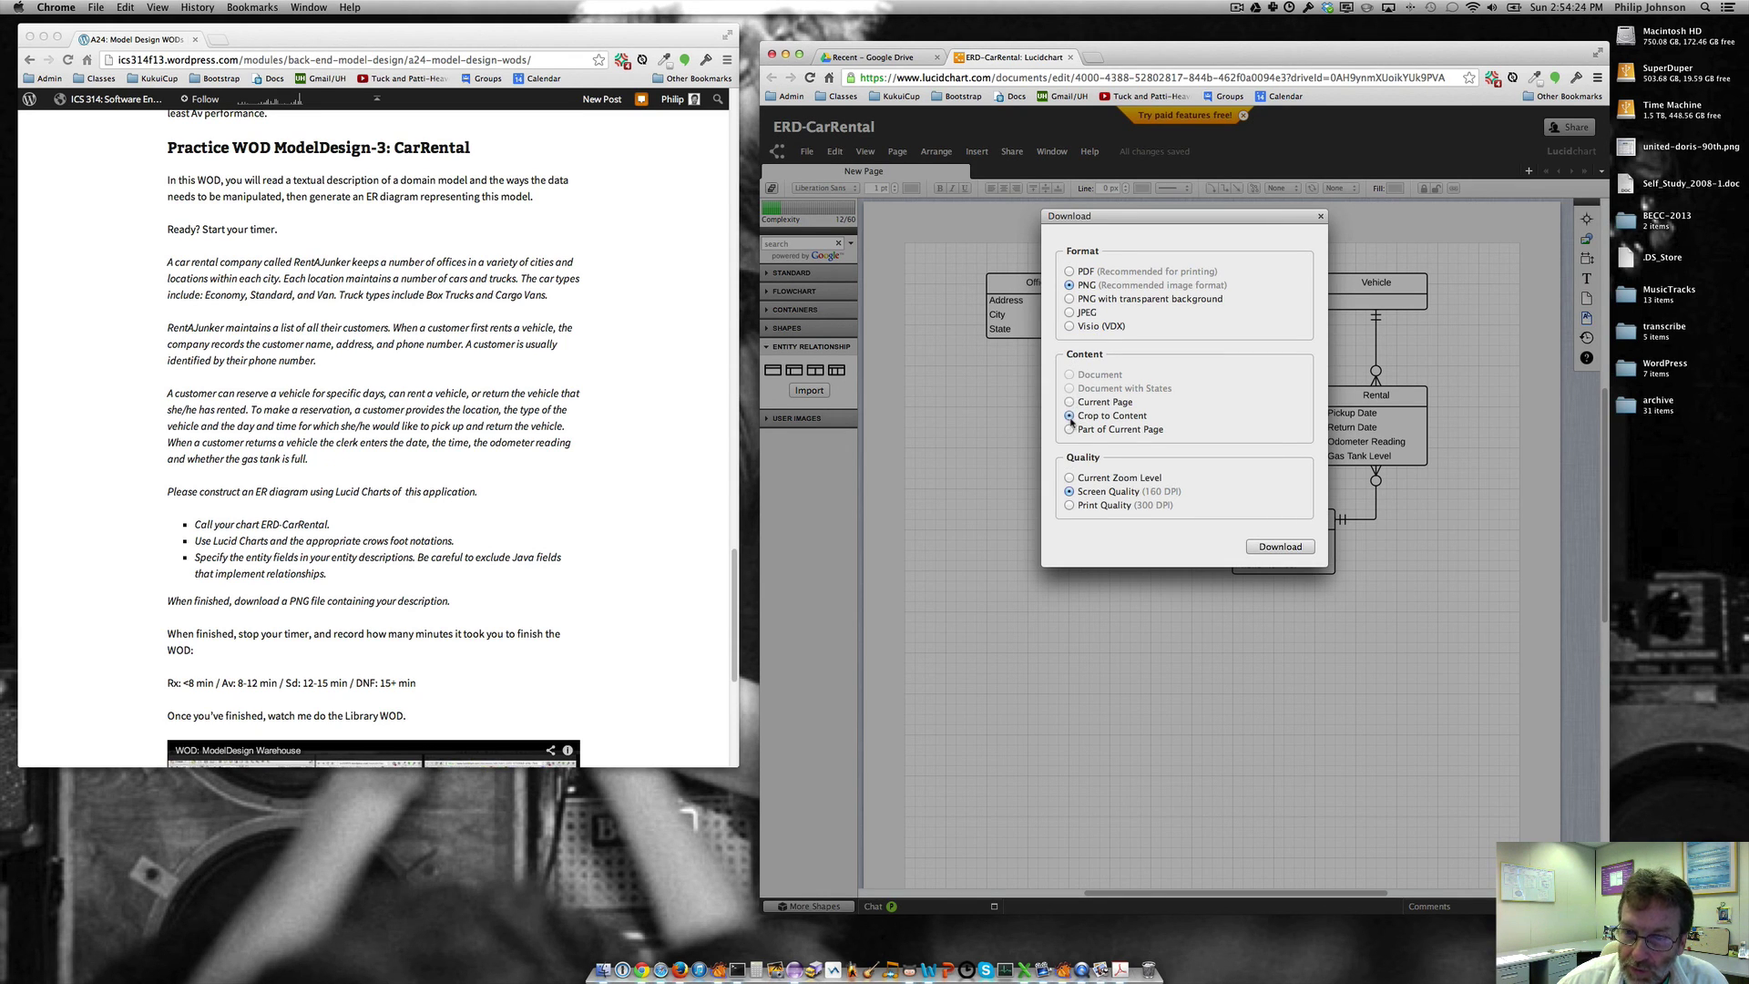
pyautogui.click(1069, 506)
pyautogui.click(1279, 548)
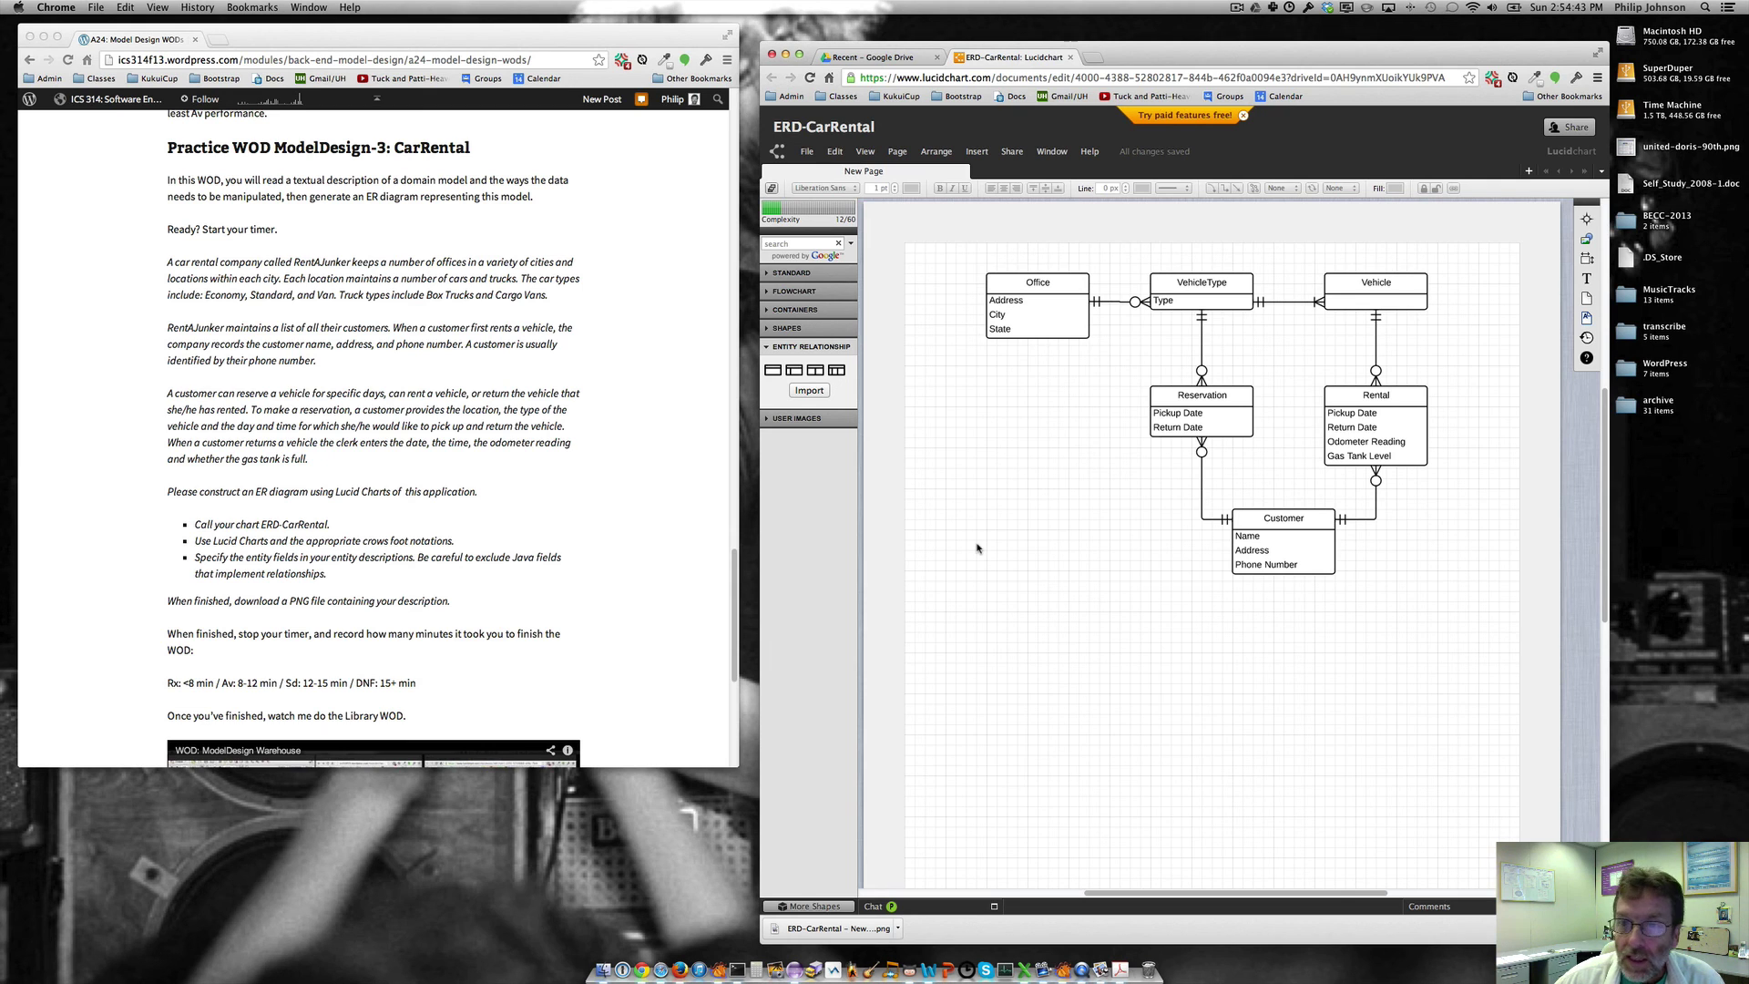
pyautogui.click(856, 928)
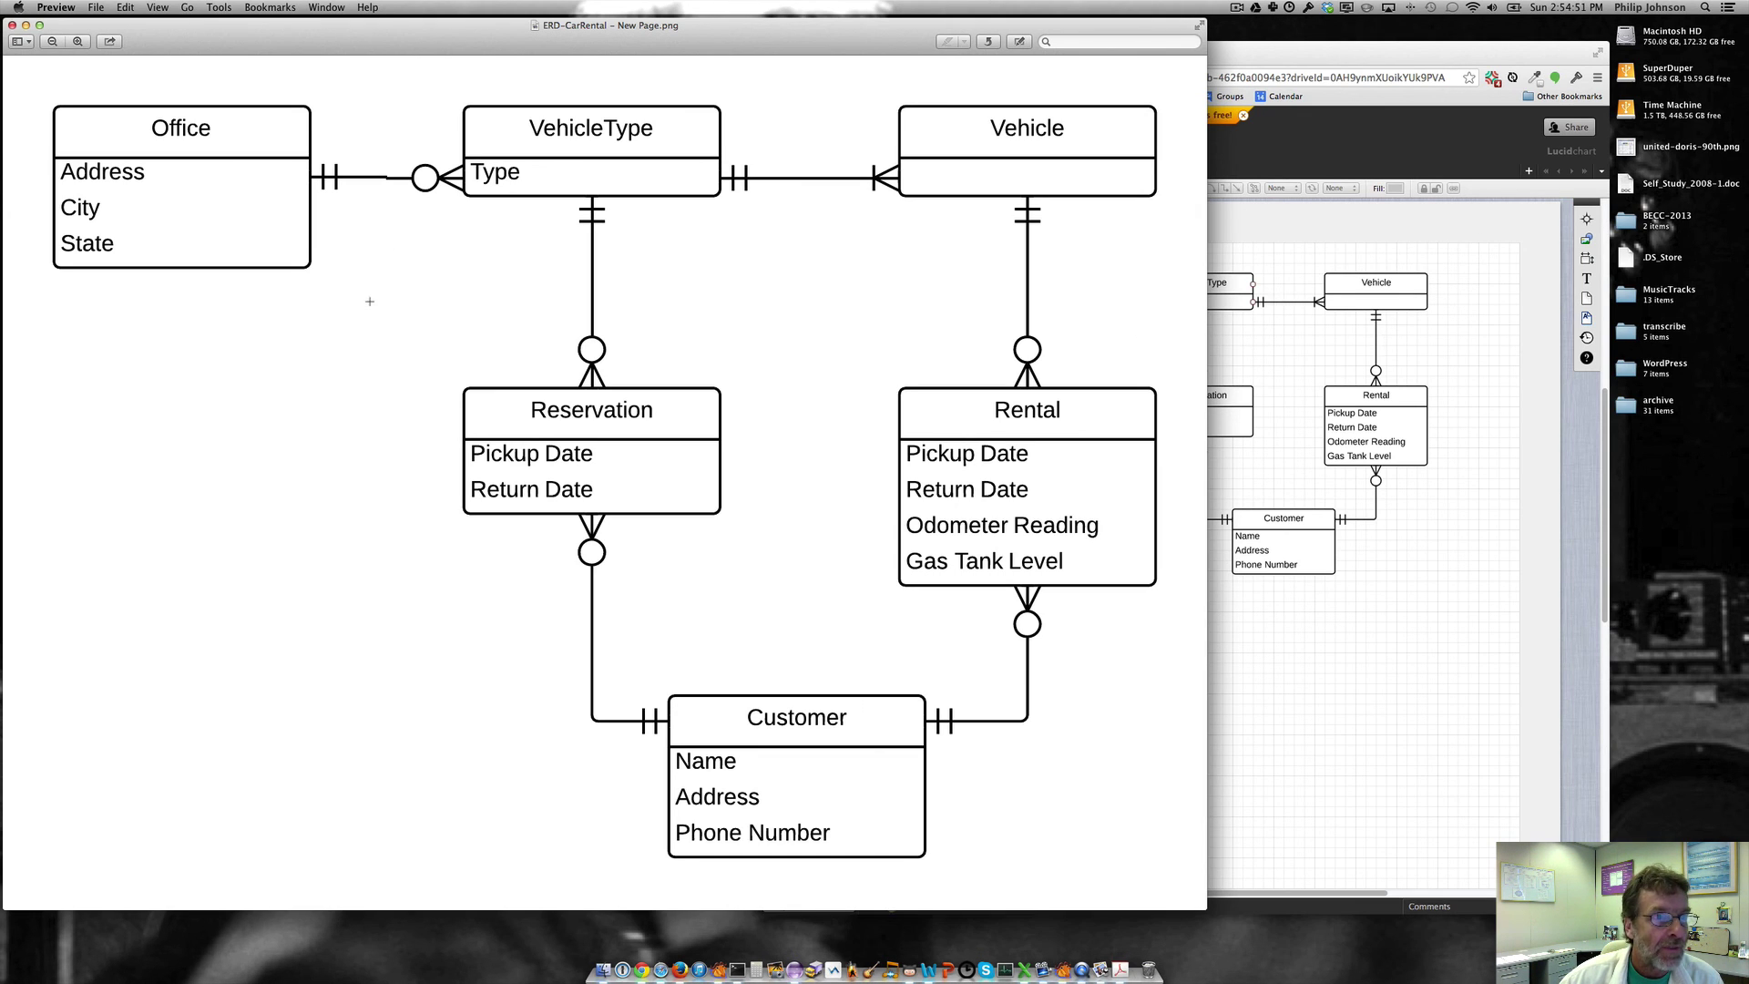
pyautogui.click(12, 25)
pyautogui.click(1007, 433)
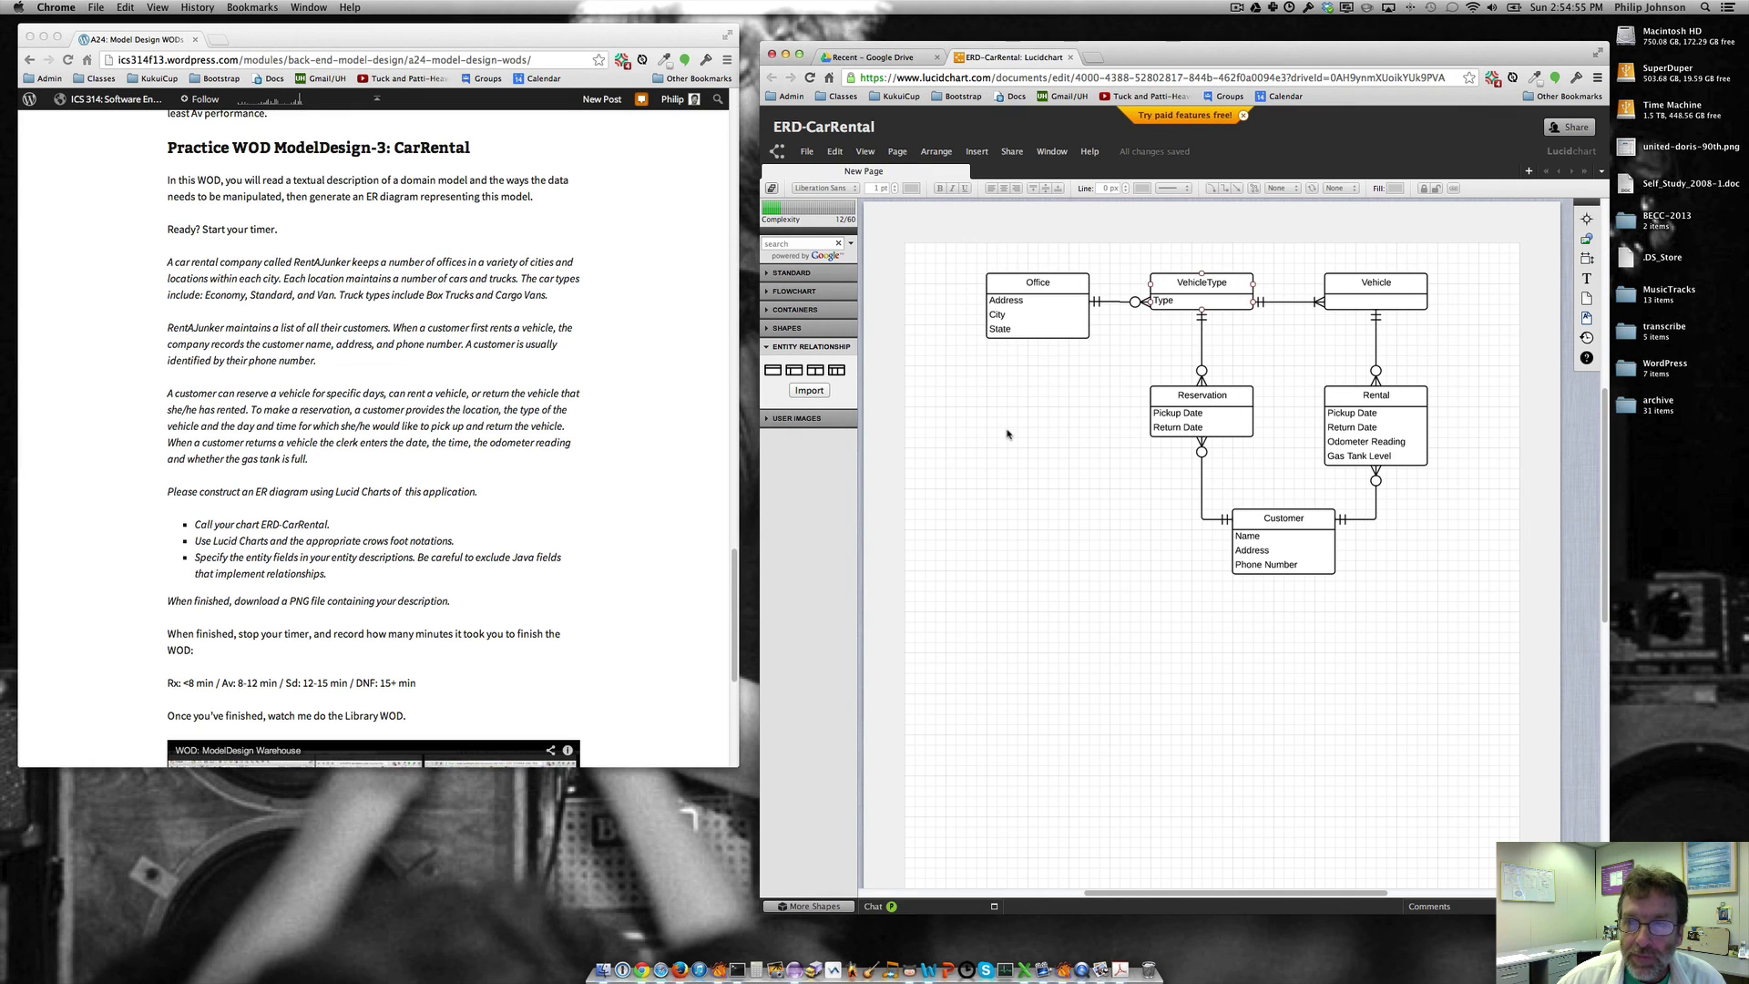